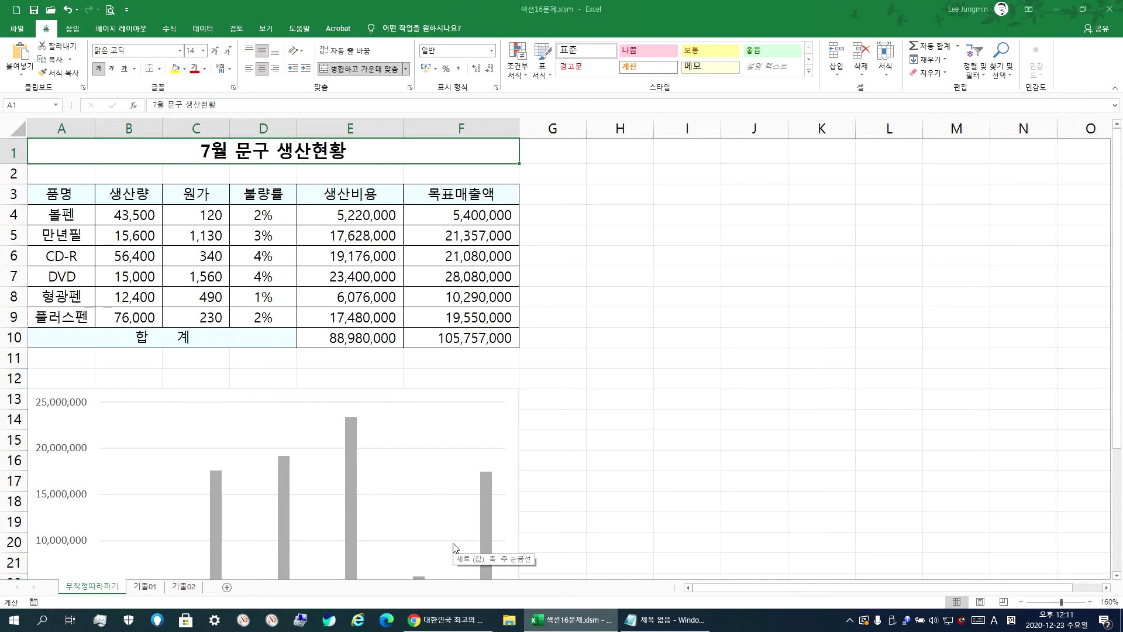
Switch to the blank Notepad document and write the line "차트 : 데이터를 시각화, 비교 & 분석"
{"action": "left_click", "coordinate": [668, 621]}
{"action": "type", "text": "차트 :"}
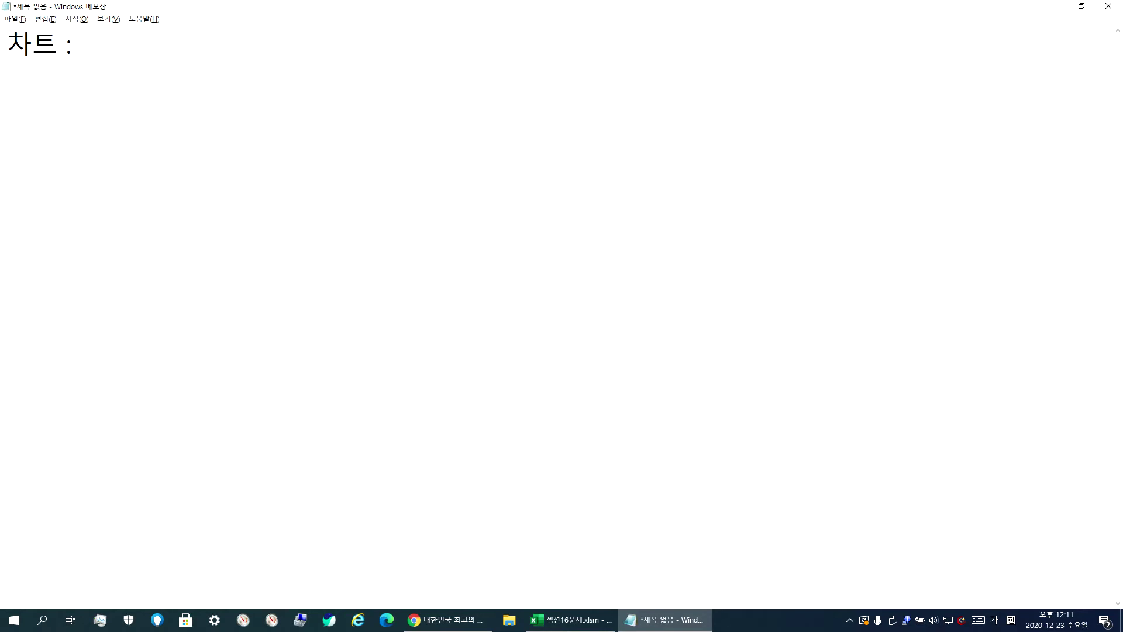
{"action": "type", "text": " 데이터를 시각"}
{"action": "type", "text": "화"}
{"action": "type", "text": ", 비교, 비"}
{"action": "type", "text": "& 분석"}
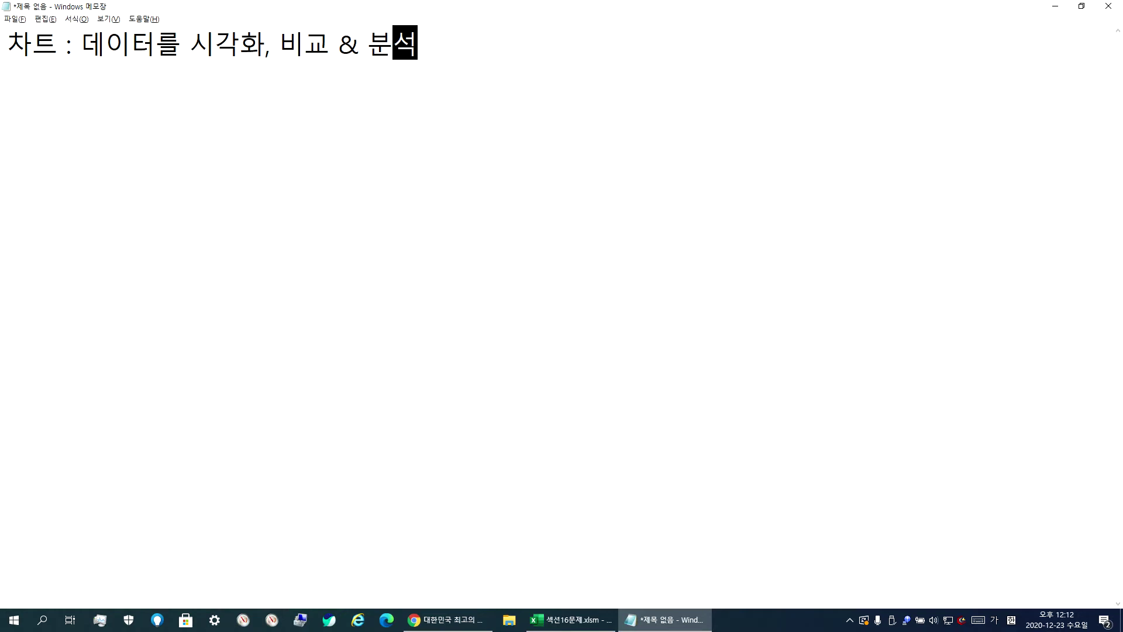
Add two new lines below the chart definition reading "2차원" and "3차원"
{"action": "key", "text": "Return"}
{"action": "type", "text": "2ㅏㅊ"}
{"action": "key", "text": "BackSpace"}
{"action": "key", "text": "BackSpace"}
{"action": "key", "text": "BackSpace"}
{"action": "type", "text": "2차원"}
{"action": "key", "text": "Return"}
{"action": "type", "text": "ㅡ"}
{"action": "key", "text": "BackSpace"}
{"action": "type", "text": "3차원"}
Complete the 2차원 line so it reads "2차원 : 기본적으로 작성"
{"action": "left_click", "coordinate": [72, 78]}
{"action": "type", "text": ":"}
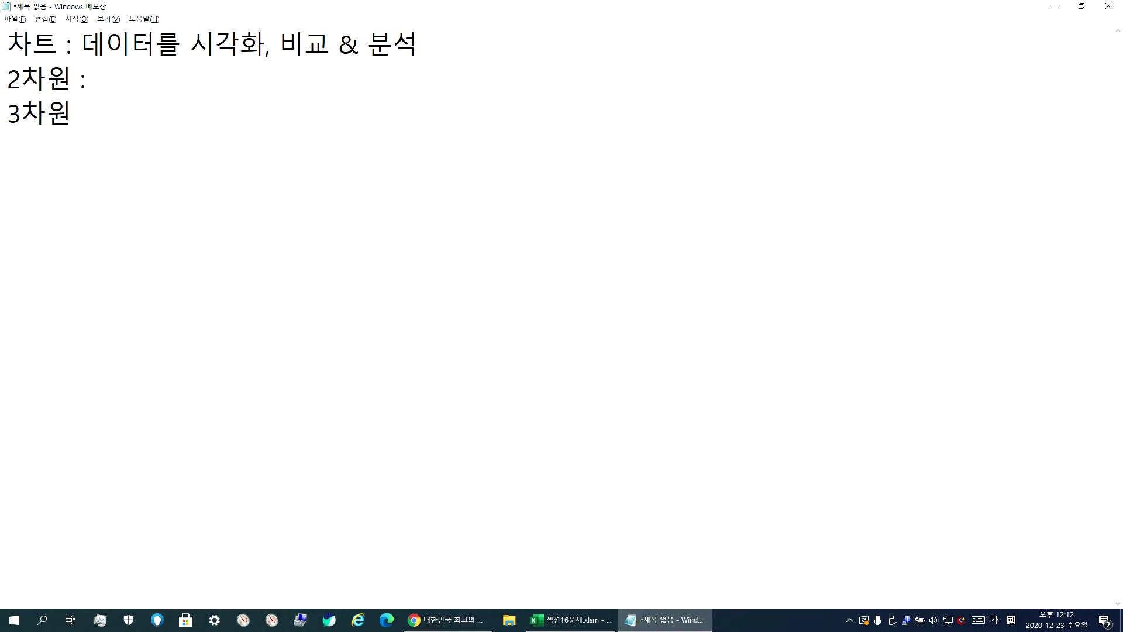
{"action": "key", "text": "BackSpace"}
{"action": "key", "text": "BackSpace"}
{"action": "key", "text": "BackSpace"}
{"action": "key", "text": "BackSpace"}
{"action": "key", "text": "BackSpace"}
{"action": "type", "text": "차원 : 기본적으로 작성"}
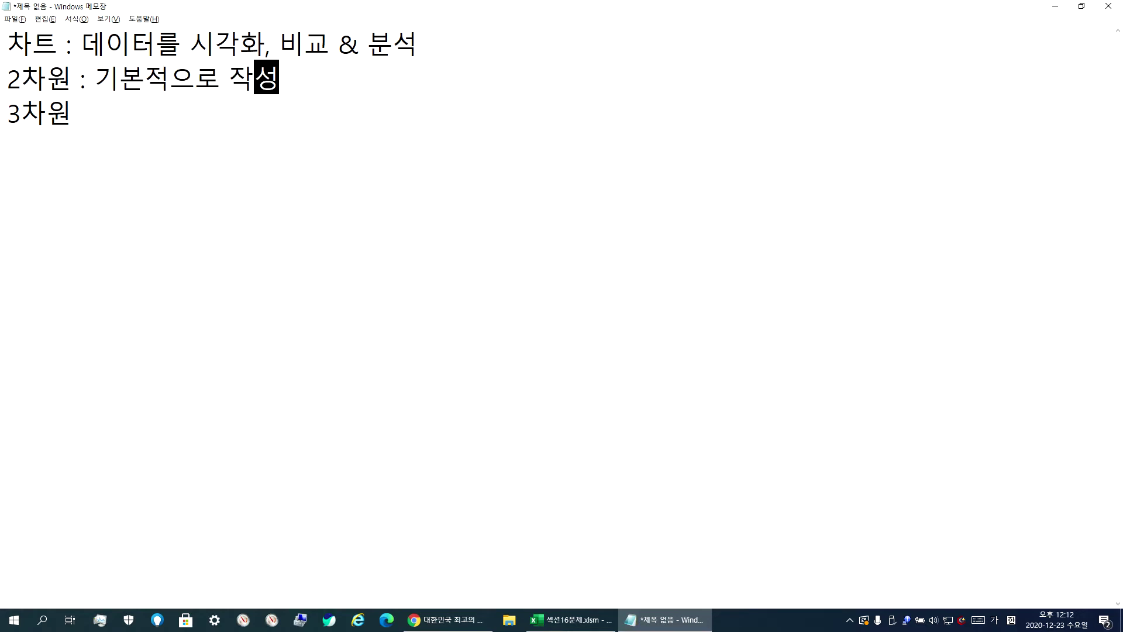
Complete the 3차원 line so it reads "3차원 : 막대, 원, 선 등"
{"action": "left_click", "coordinate": [358, 296]}
{"action": "type", "text": ":"}
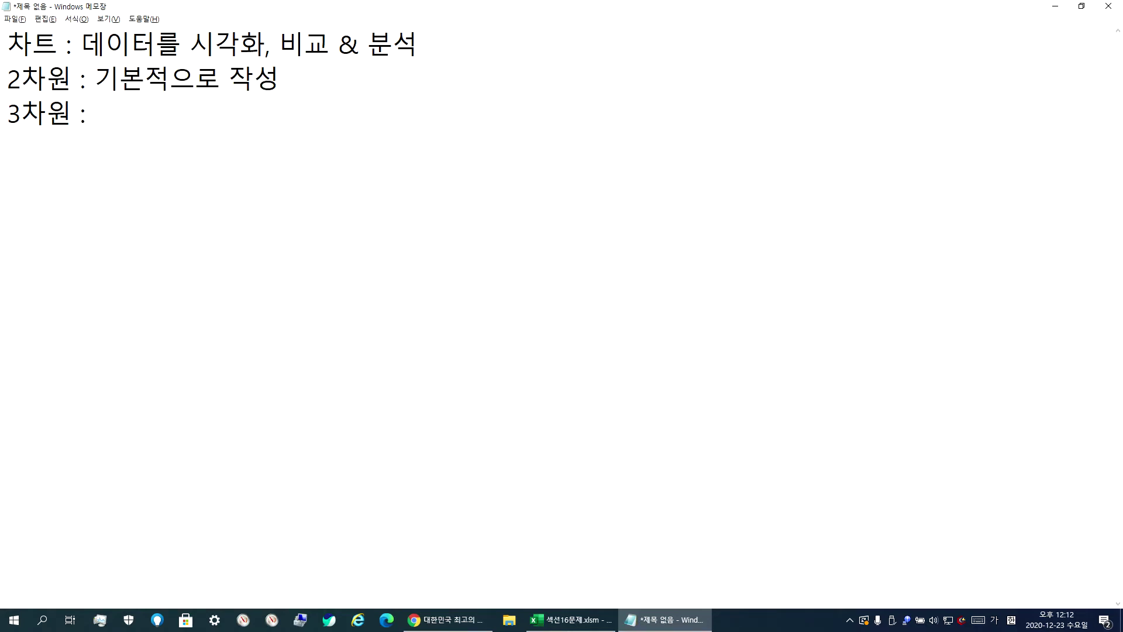
{"action": "key", "text": "BackSpace"}
{"action": "key", "text": "BackSpace"}
{"action": "type", "text": "막대, ㅇ원, 선 등"}
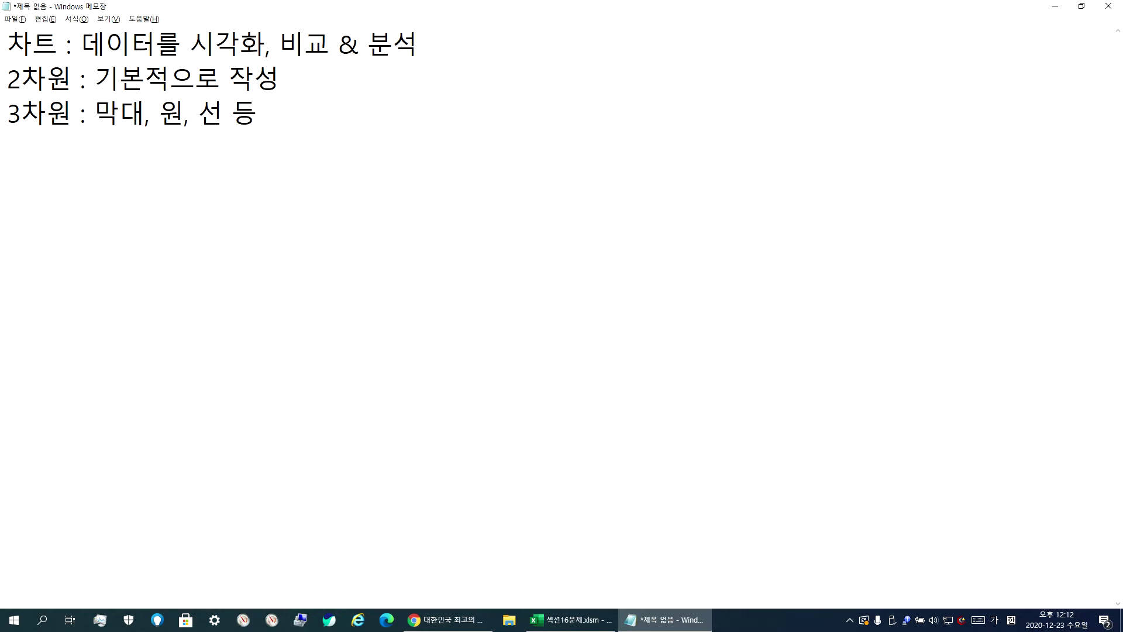
Leave a blank line and add the note "실기 : 원 데이터를 보여주고 > 차트로 작성"
{"action": "key", "text": "Return"}
{"action": "type", "text": "실기 : 원 데이터를 보여주"}
{"action": "key", "text": "BackSpace"}
{"action": "key", "text": "BackSpace"}
{"action": "type", "text": "주고 > 찰"}
{"action": "key", "text": "BackSpace"}
{"action": "type", "text": "트로 작성"}
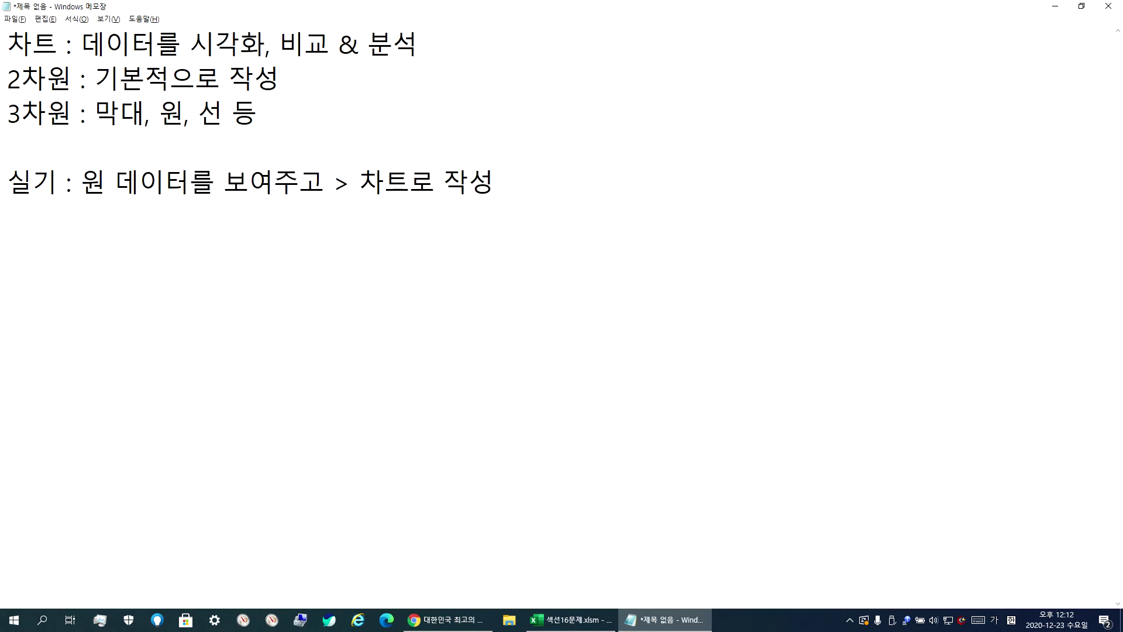
Extend the 실기 line with ", 기존의 차트를 수정"
{"action": "type", "text": ", 기존의 찰"}
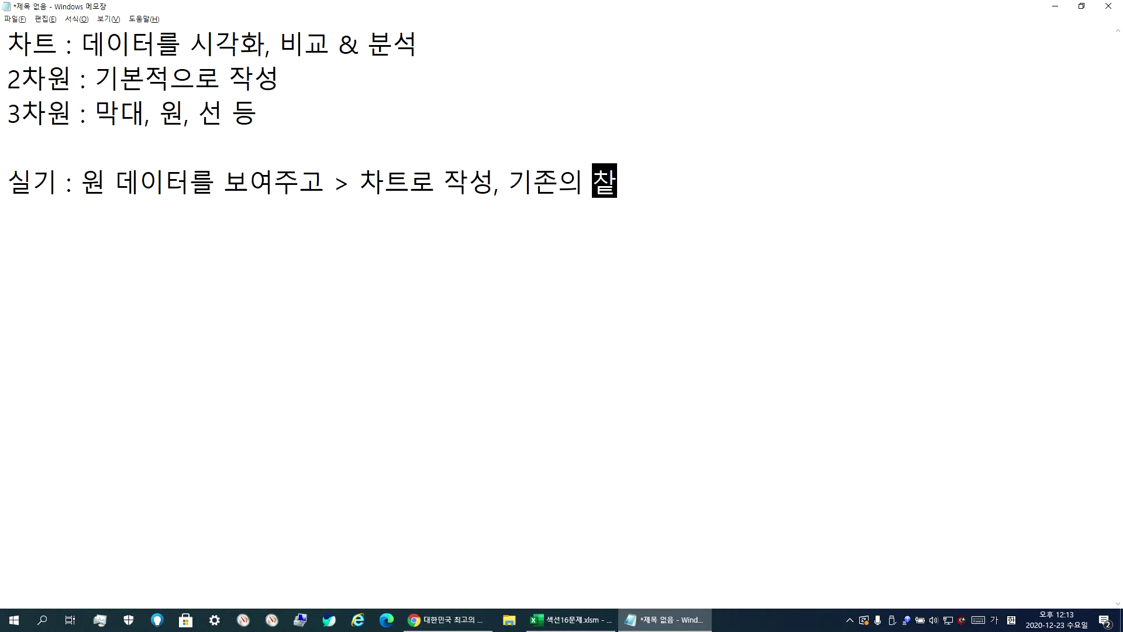
{"action": "key", "text": "BackSpace"}
{"action": "type", "text": "트를 수정"}
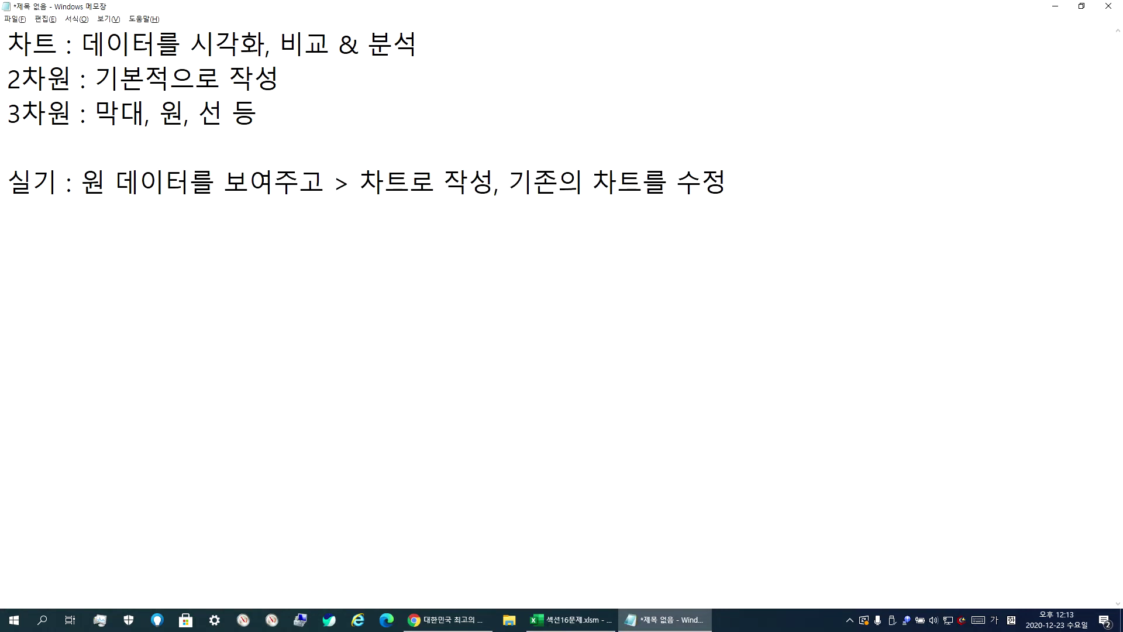
Switch to the Excel workbook and view the charts on sheets 기출01 and 기출02, returning to sheet 무작정따라하기
{"action": "left_click", "coordinate": [571, 619]}
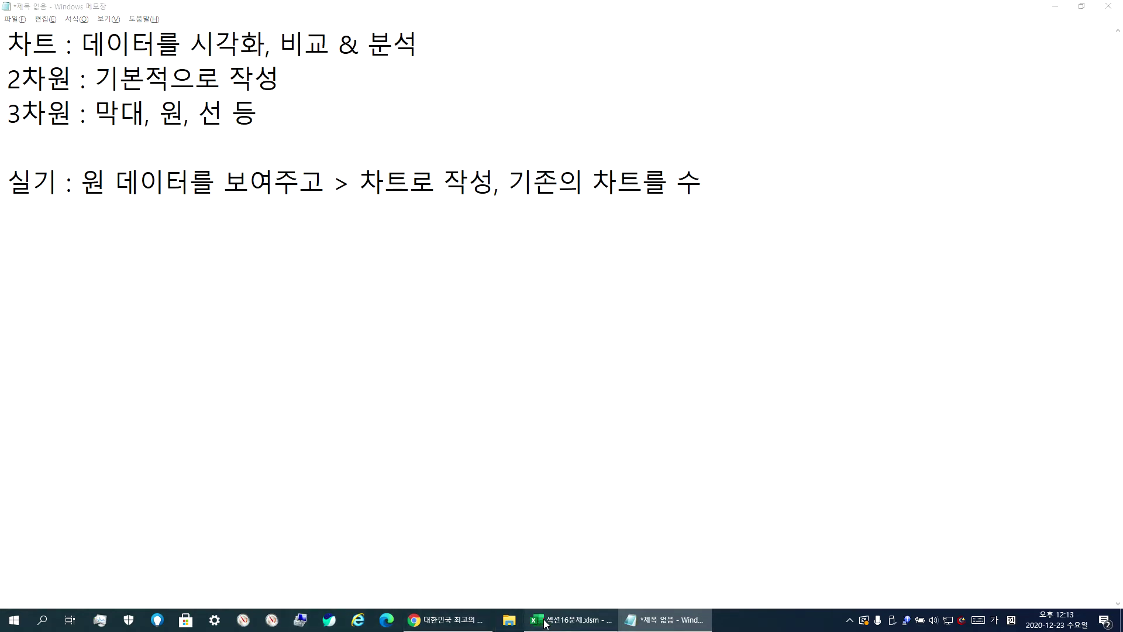
{"action": "left_click", "coordinate": [153, 586]}
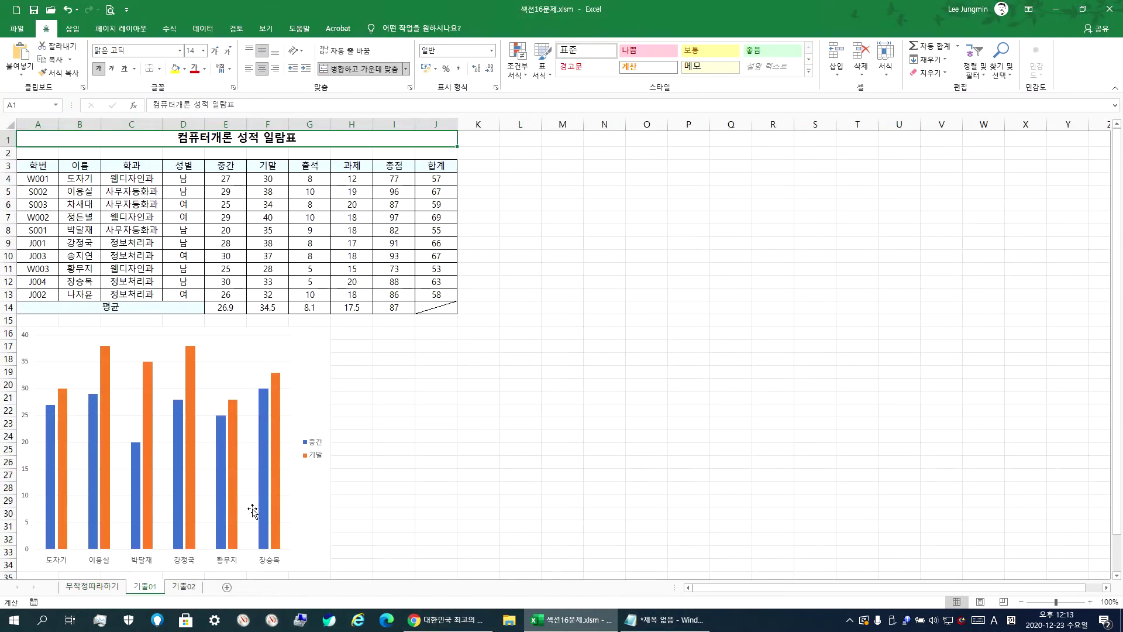
{"action": "left_click", "coordinate": [184, 587]}
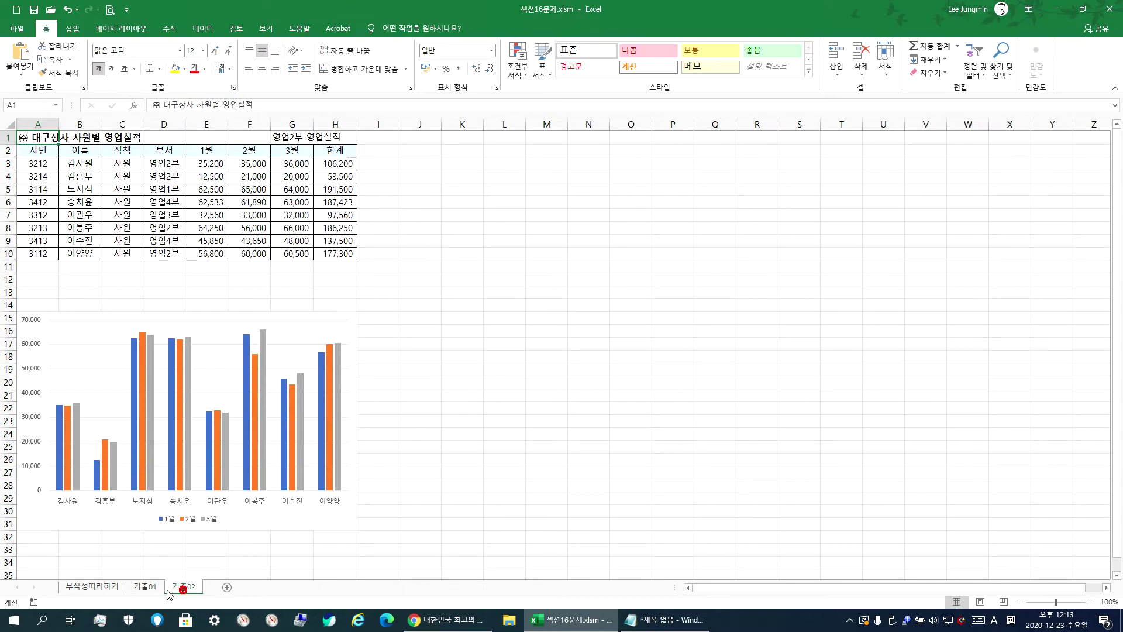
{"action": "left_click", "coordinate": [150, 587]}
{"action": "left_click", "coordinate": [92, 585]}
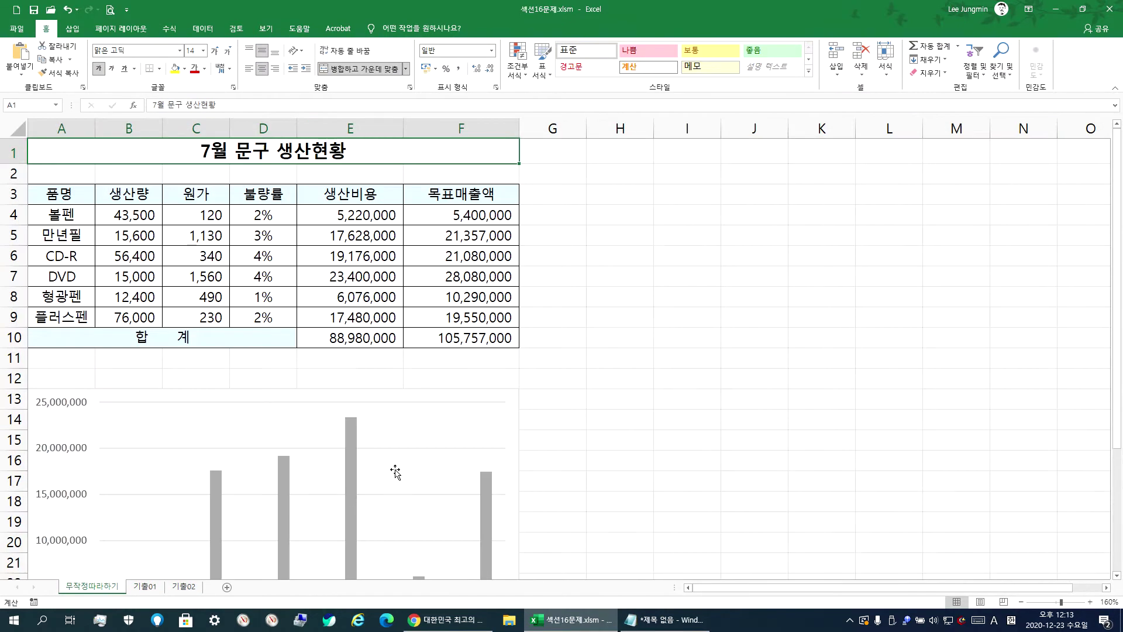
Switch back to Notepad and append "(추가, 삭제)" to the end of the 실기 line
{"action": "key", "text": "alt+Tab"}
{"action": "left_click", "coordinate": [773, 172]}
{"action": "type", "text": "(추가, 삭제"}
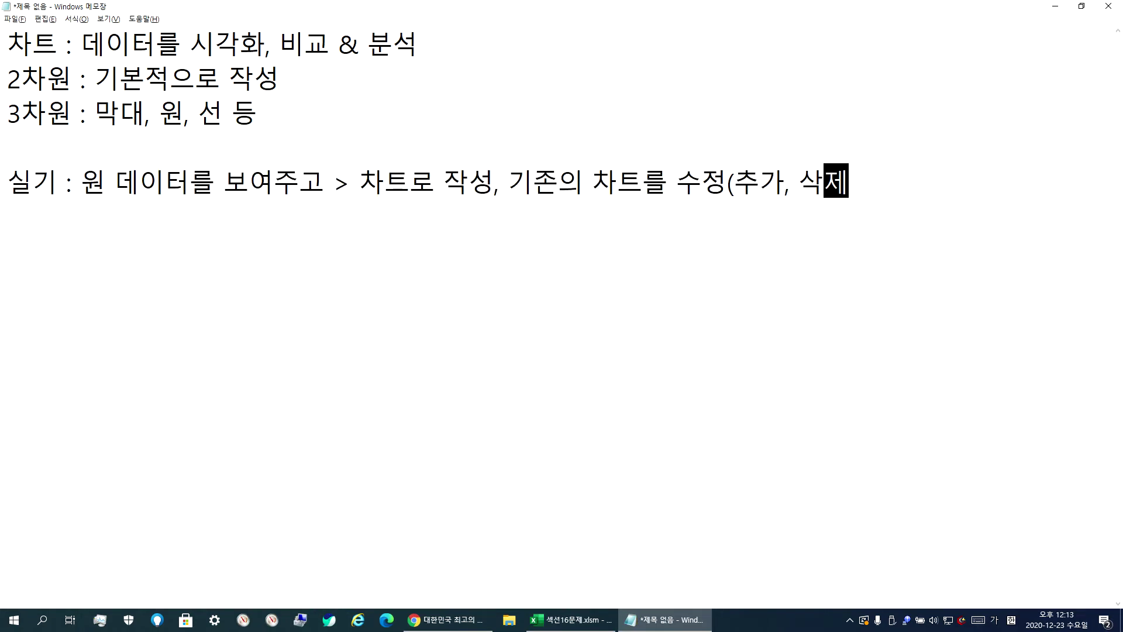
{"action": "type", "text": ")"}
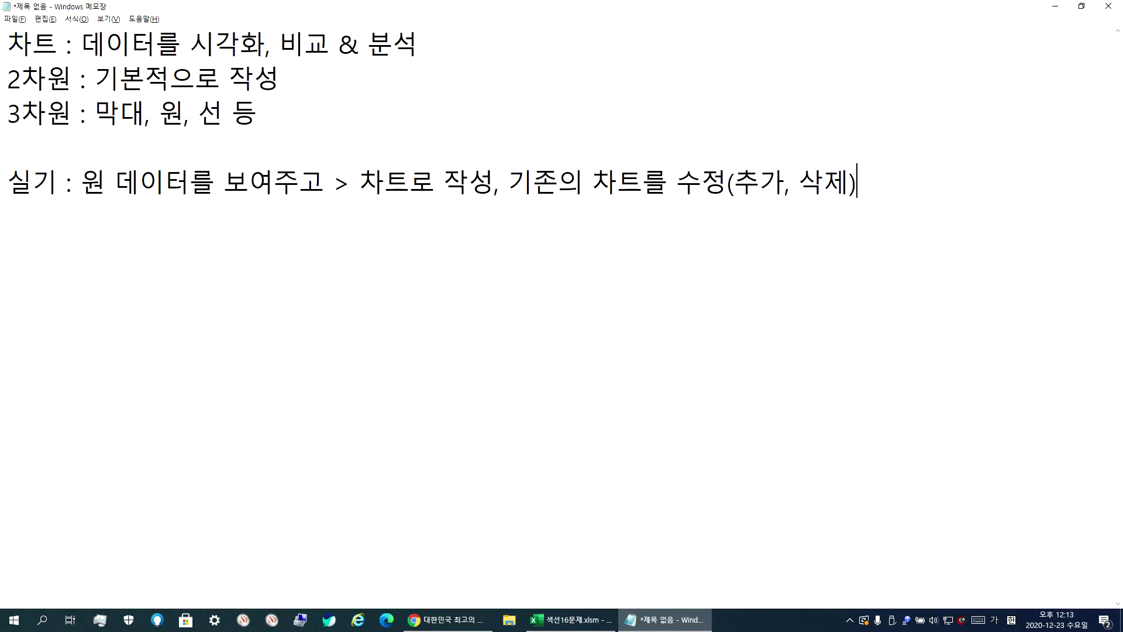
Add a new line below 실기 reading "필기 : 차트의 특성, 2차원 또는 3차원"
{"action": "key", "text": "Return"}
{"action": "type", "text": "ㅍ필기 : 찬"}
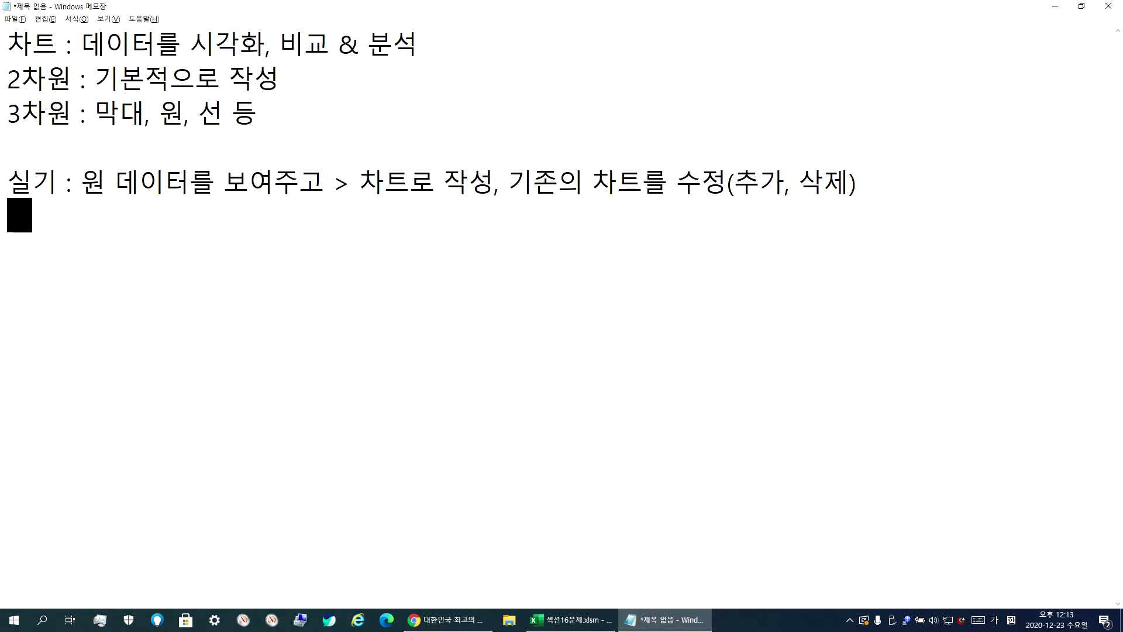
{"action": "type", "text": "ㅌ"}
{"action": "key", "text": "BackSpace"}
{"action": "key", "text": "BackSpace"}
{"action": "type", "text": "차트의 ㅌ특성"}
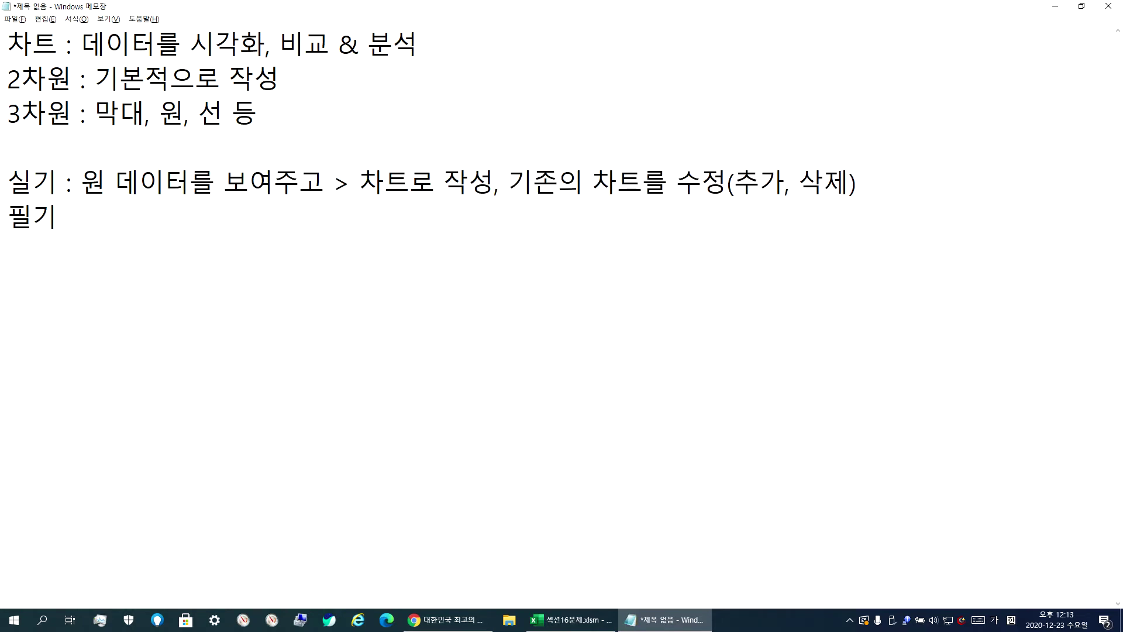
{"action": "type", "text": ", 2"}
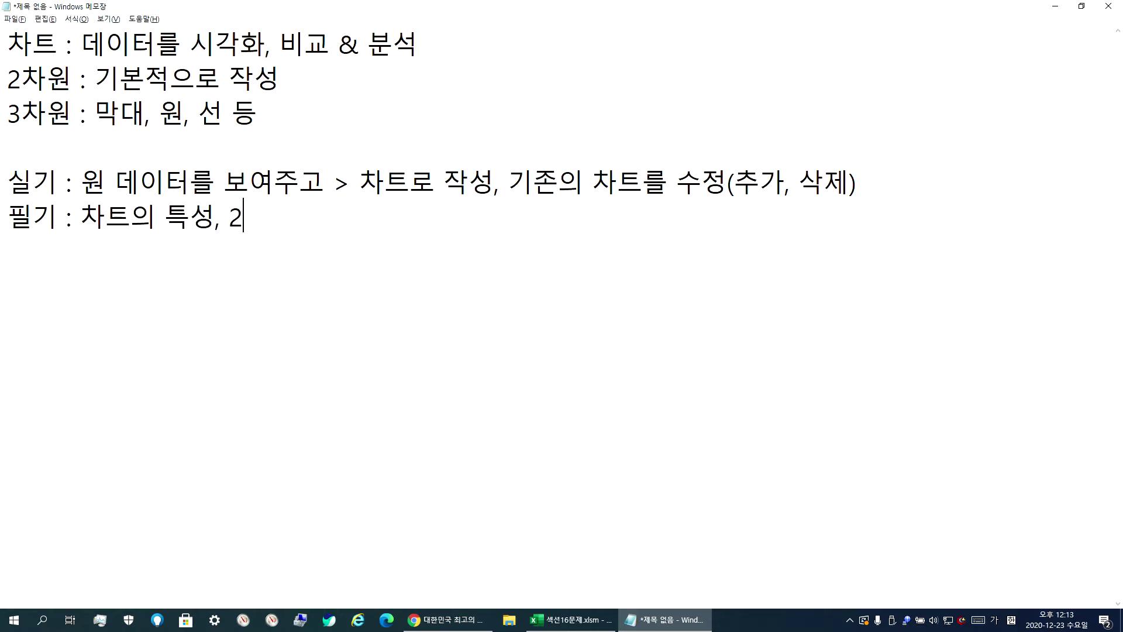
{"action": "type", "text": "차워ㄴ 또는 3차원"}
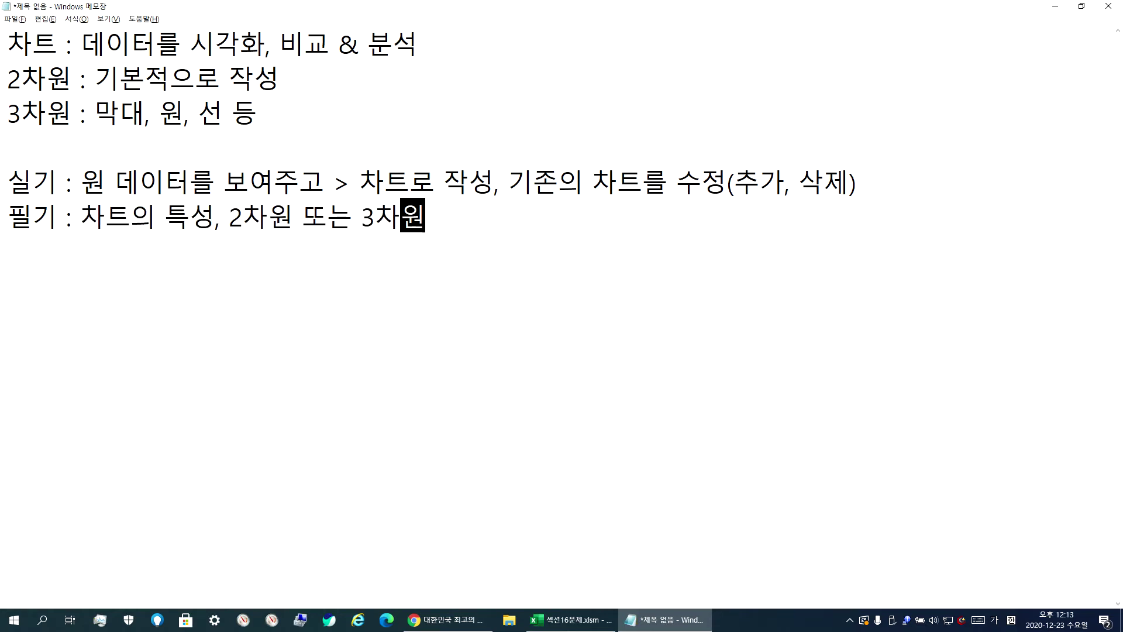
Extend the 필기 line with ", 3차원으로 보여줄 수 없는 차트는..."
{"action": "key", "text": "ctrl+z"}
{"action": "key", "text": "ctrl+z"}
{"action": "type", "text": ", 3"}
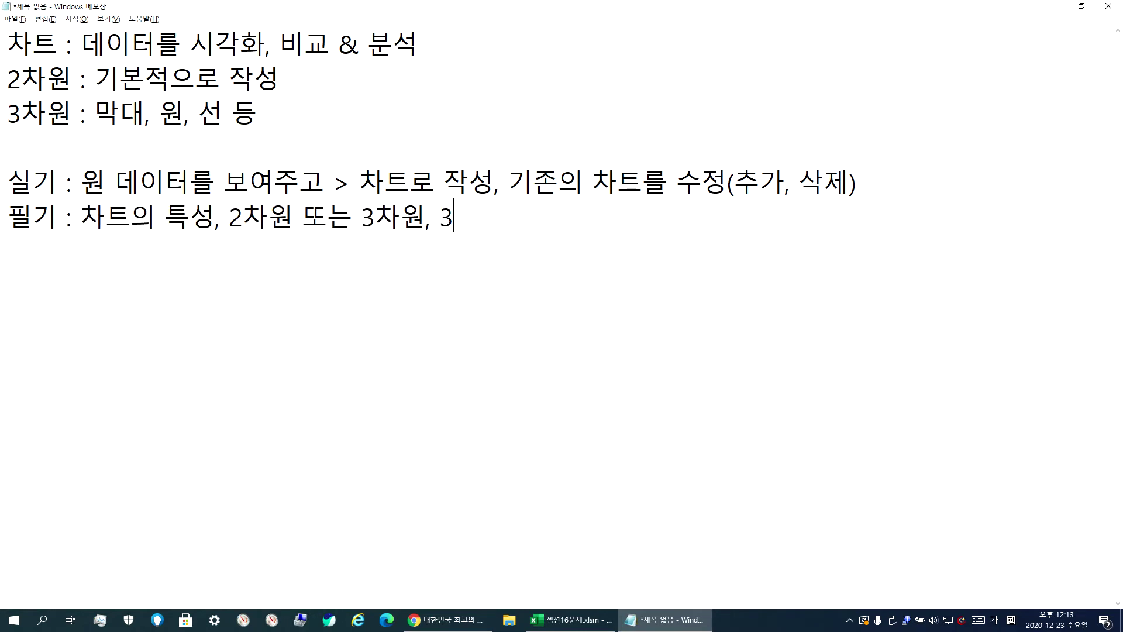
{"action": "key", "text": "ctrl+z"}
{"action": "type", "text": "으로 "}
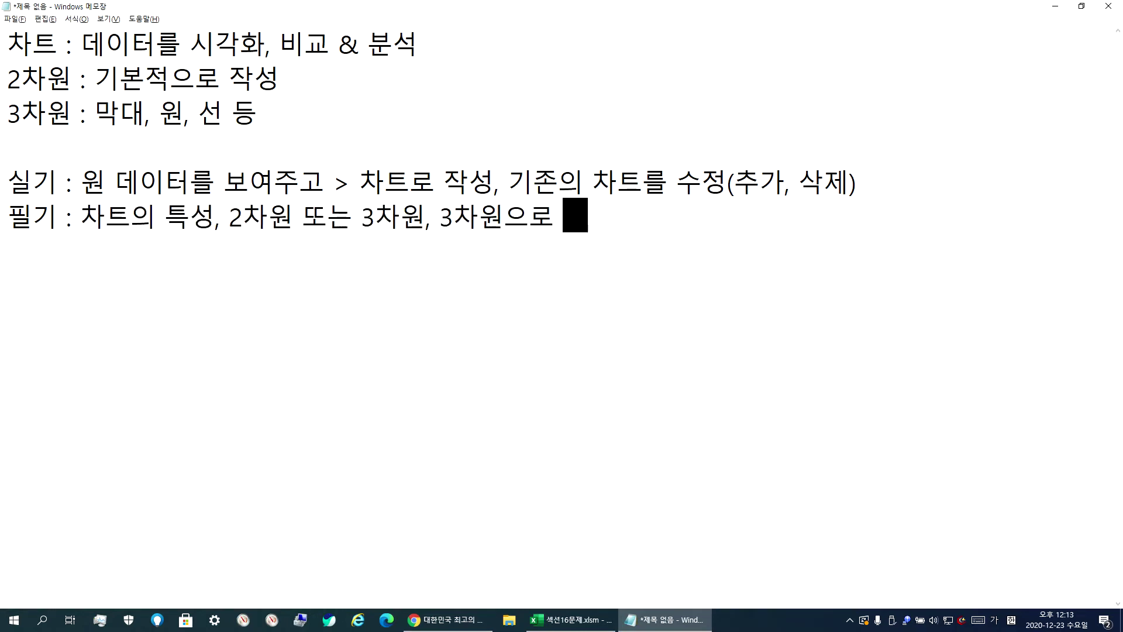
{"action": "type", "text": "보여줄 수 없는 차"}
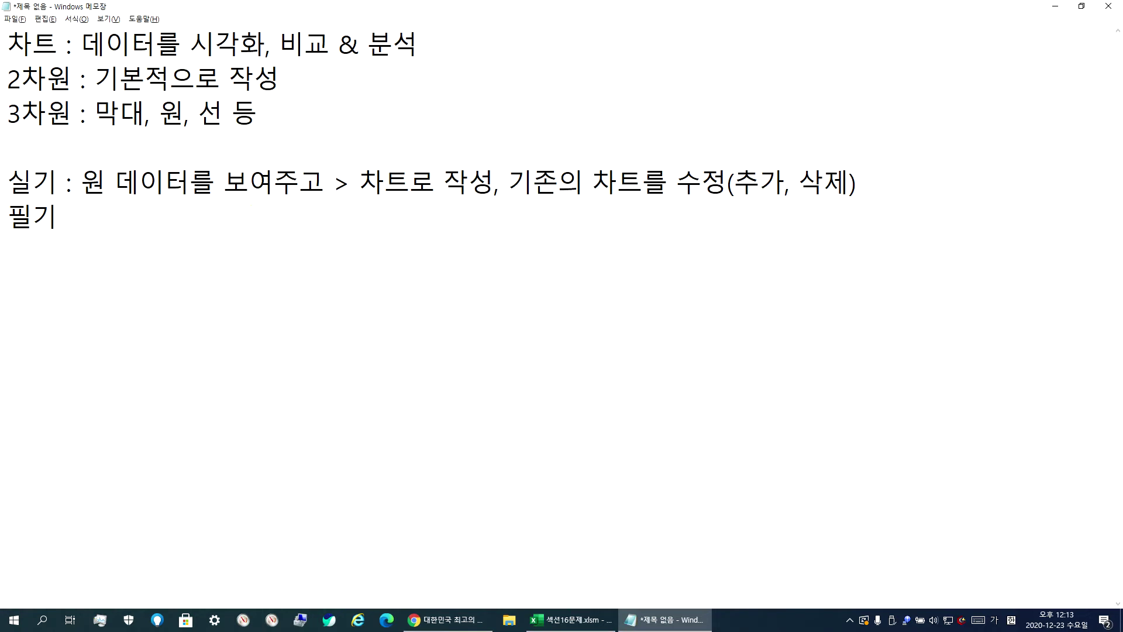
{"action": "type", "text": "트는..."}
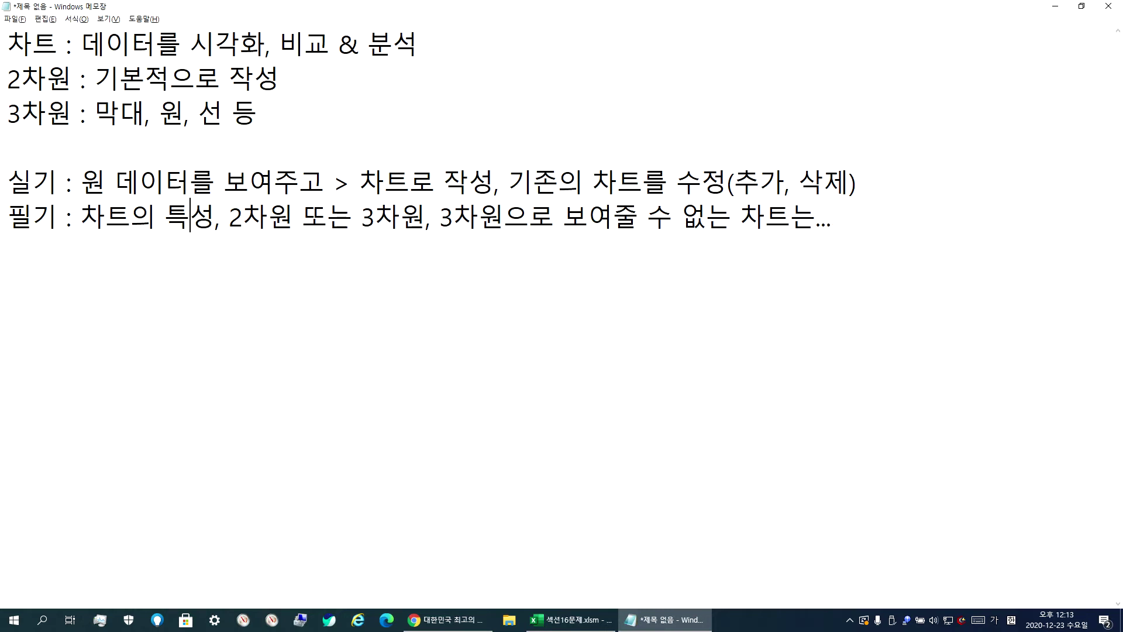
Leave a blank line after the 필기 note and add the heading "차트의 종류별 특성"
{"action": "left_click", "coordinate": [831, 215]}
{"action": "key", "text": "Return"}
{"action": "key", "text": "Return"}
{"action": "type", "text": "차트의 특"}
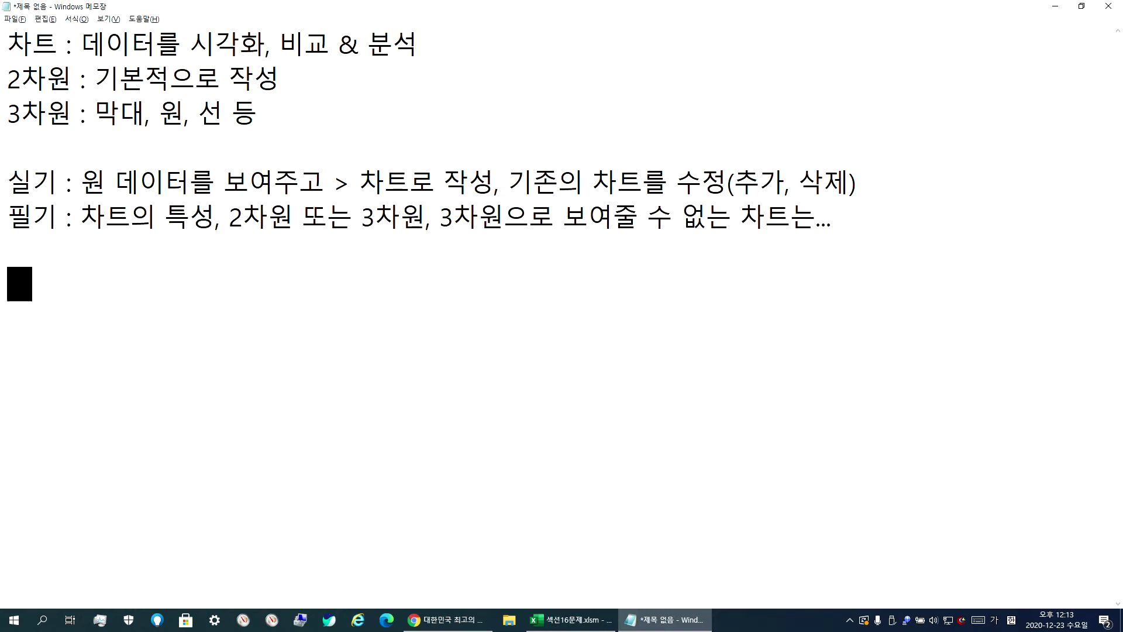
{"action": "type", "text": "성"}
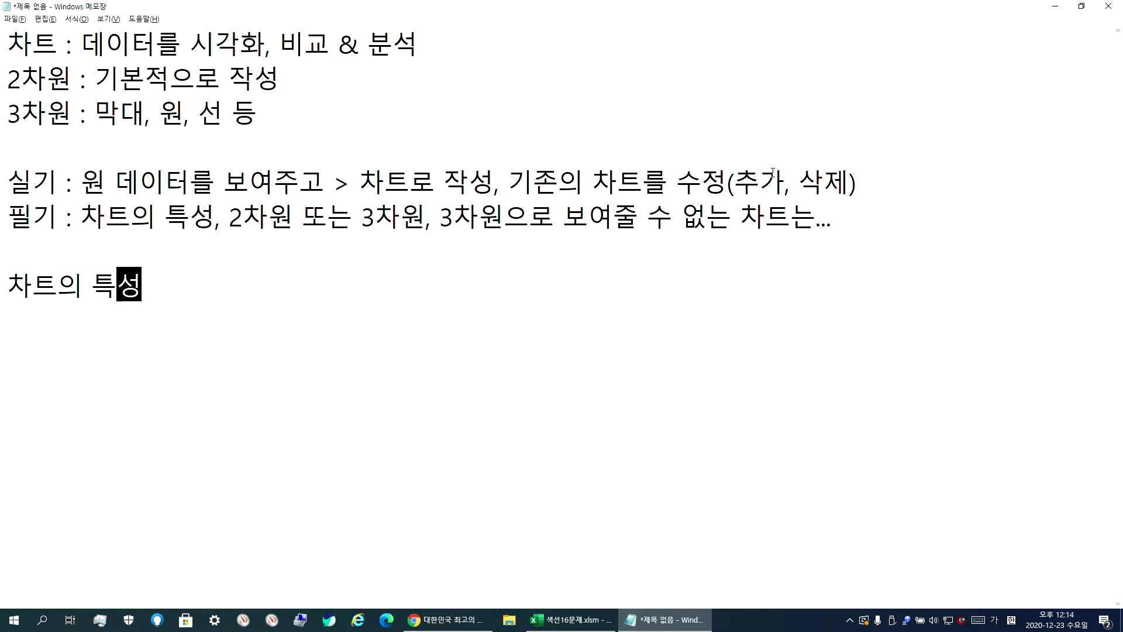
{"action": "key", "text": "Left"}
{"action": "key", "text": "Left"}
{"action": "key", "text": "Left"}
{"action": "key", "text": "Left"}
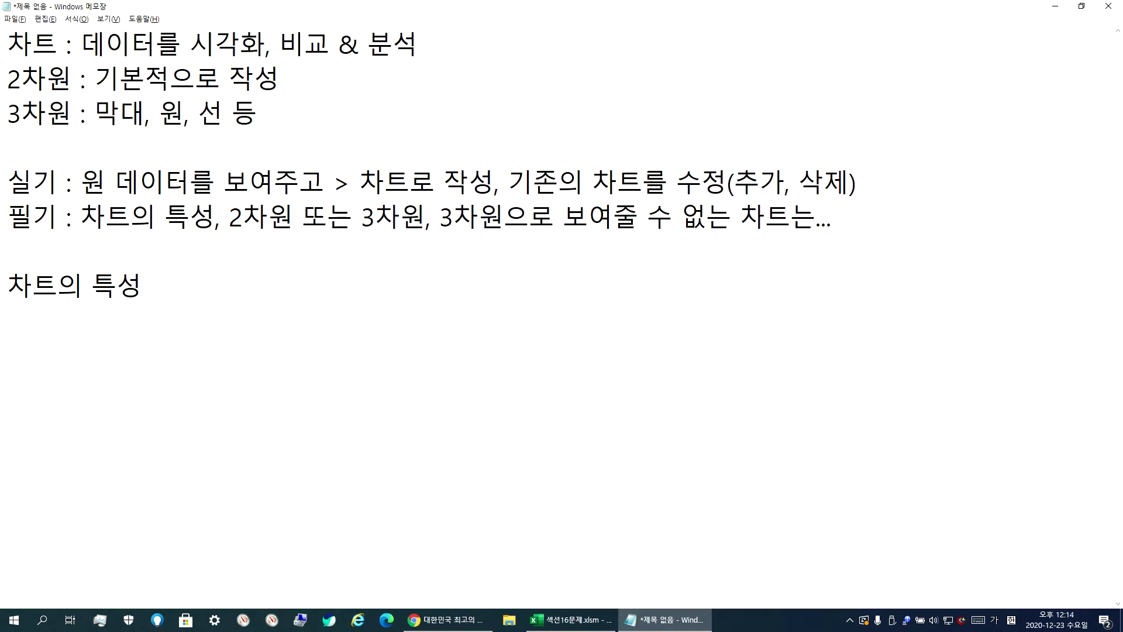
{"action": "key", "text": "Right"}
{"action": "type", "text": "종류별 "}
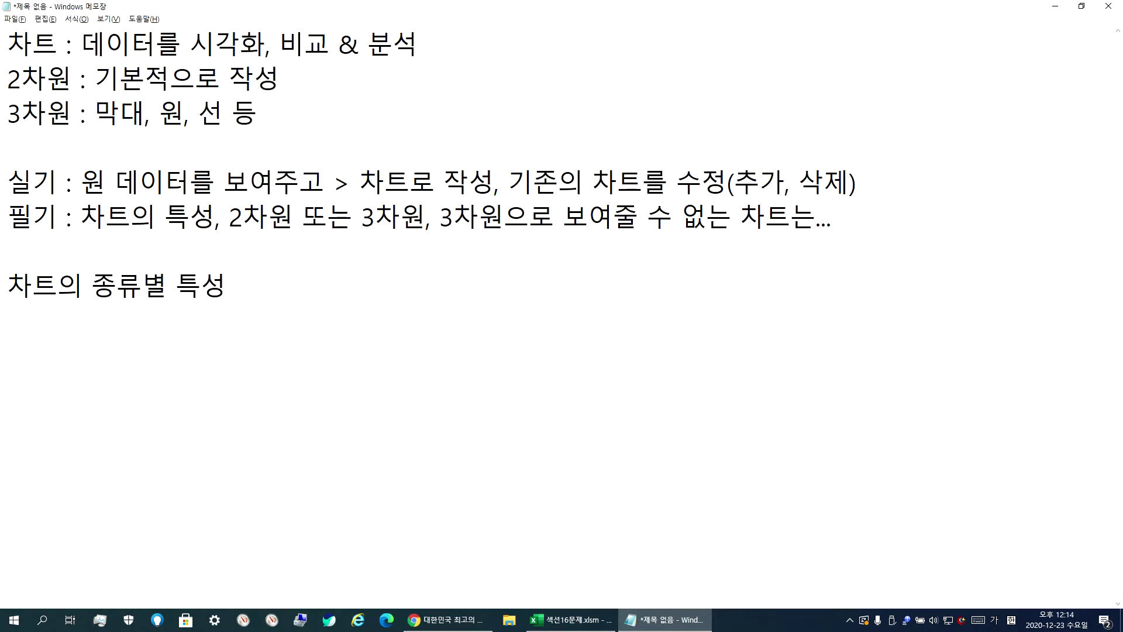
Follow the heading 차트의 종류별 특성 with " : 세로 막대형, 가로 막대형, 원형,"
{"action": "type", "text": "막대"}
{"action": "key", "text": "BackSpace"}
{"action": "key", "text": "BackSpace"}
{"action": "key", "text": "BackSpace"}
{"action": "type", "text": "세로 막대형"}
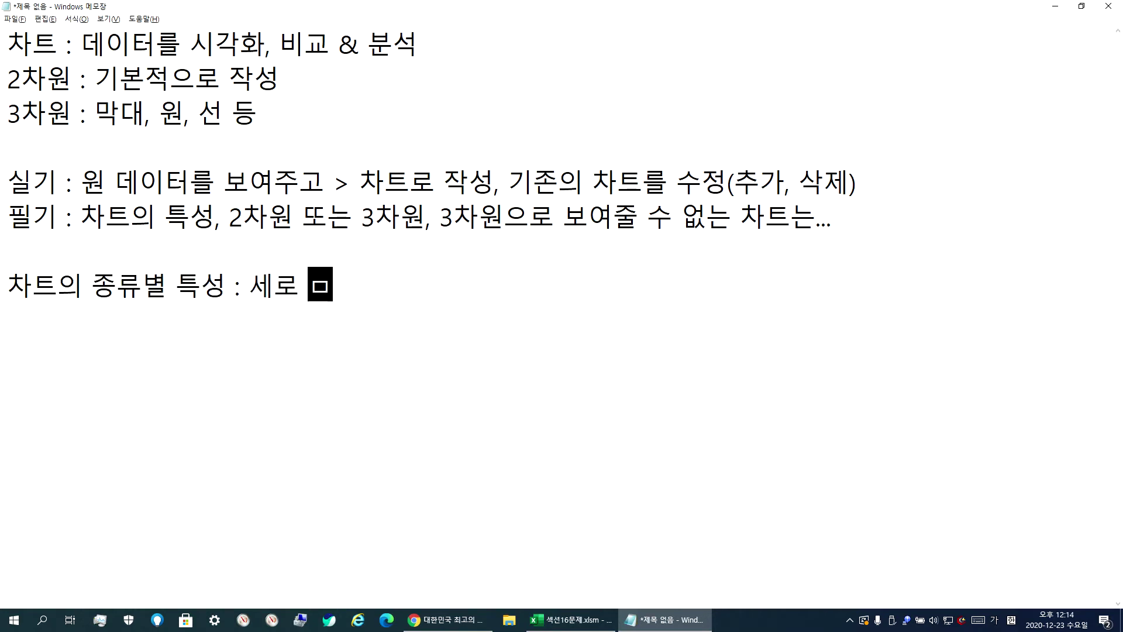
{"action": "type", "text": ", 가로"}
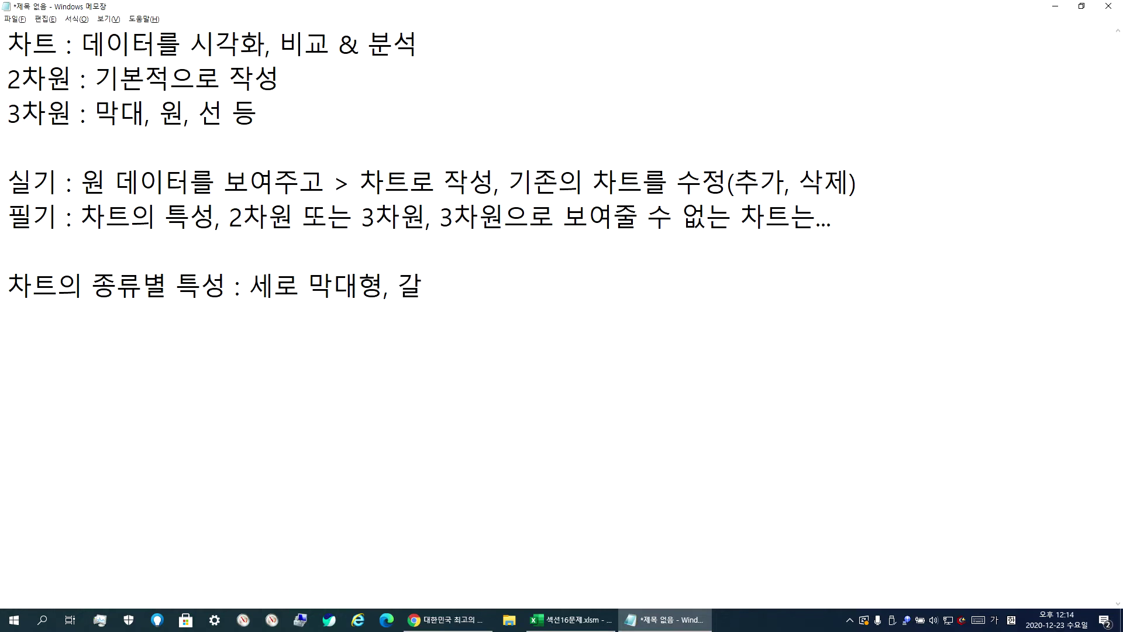
{"action": "key", "text": "ctrl+z"}
{"action": "key", "text": "ctrl+z"}
{"action": "type", "text": "막대형, 원형, "}
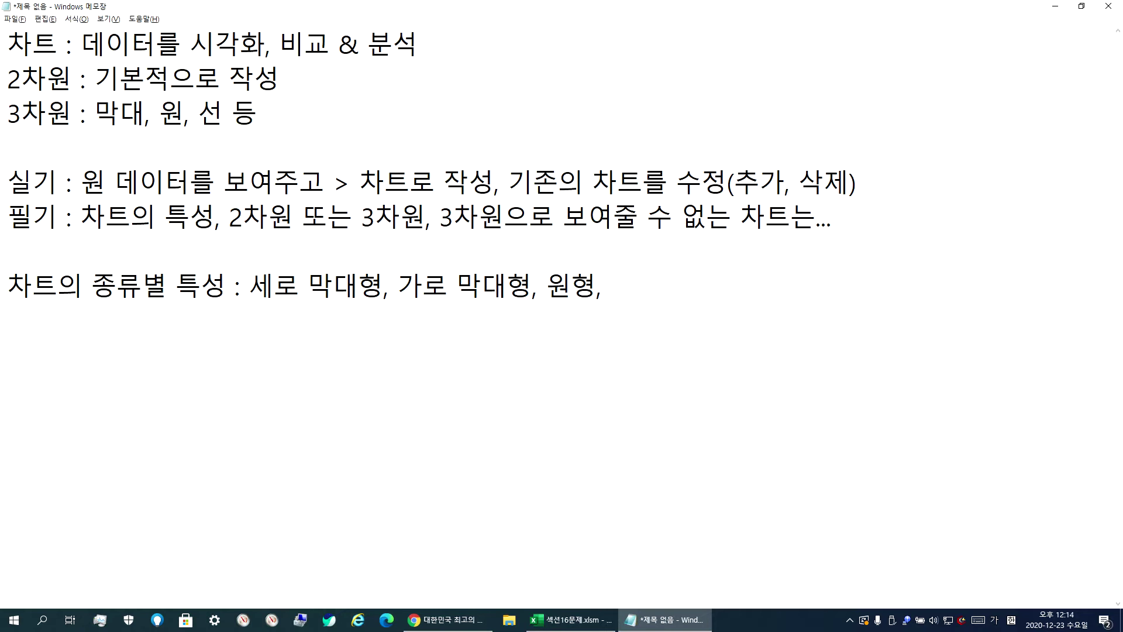
Finish the list of chart types with "꺾은선형, ..."
{"action": "type", "text": "꺾은서"}
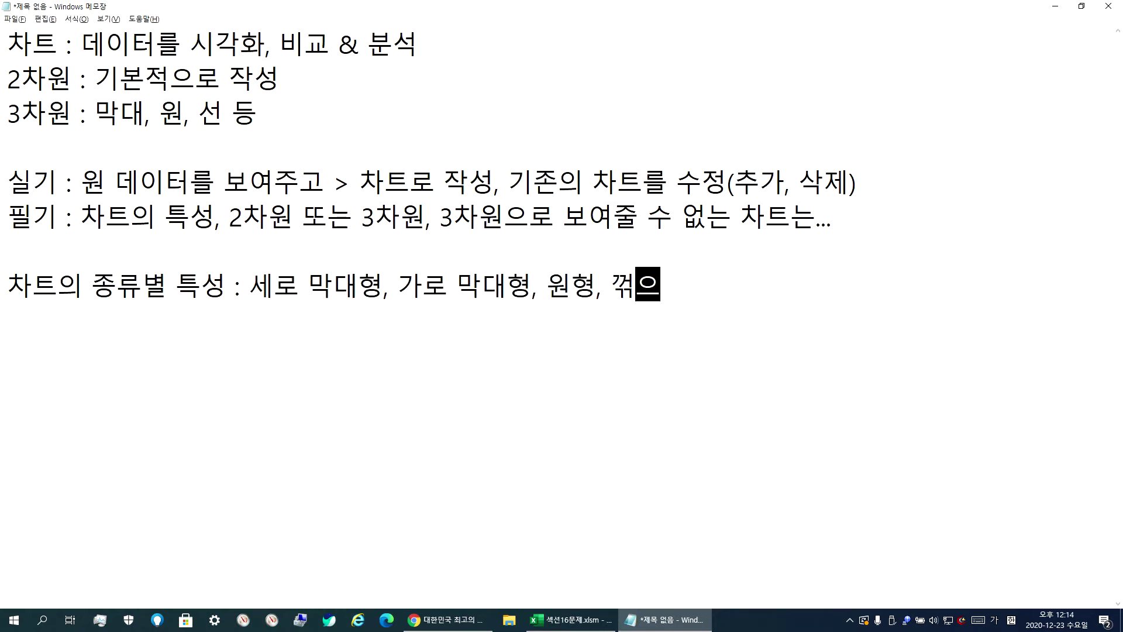
{"action": "type", "text": "ㄴ형"}
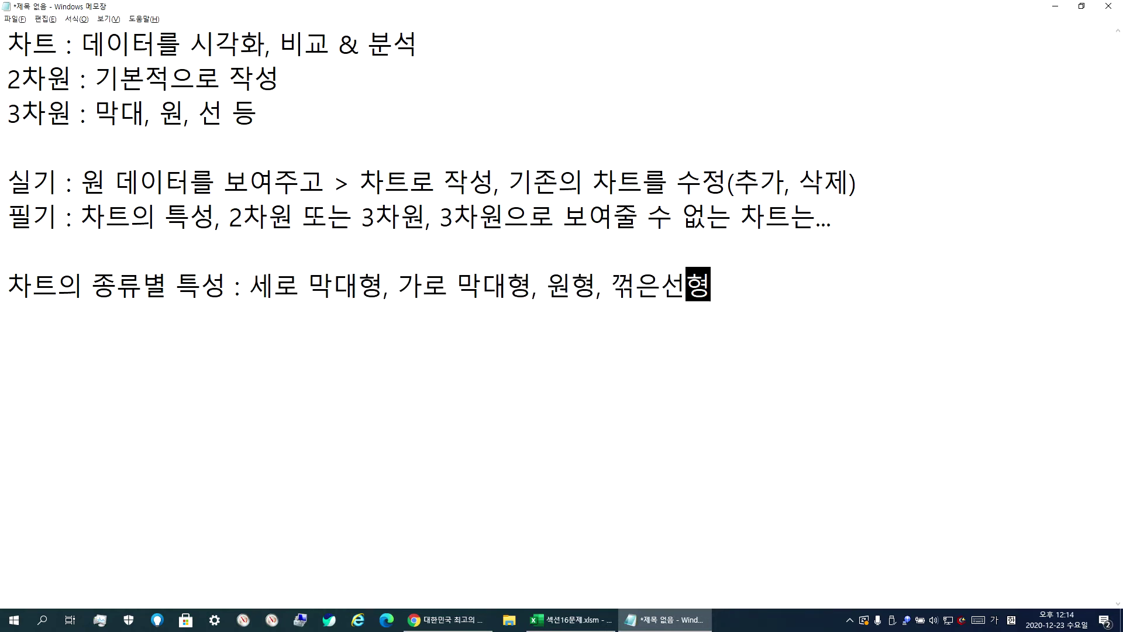
{"action": "type", "text": ","}
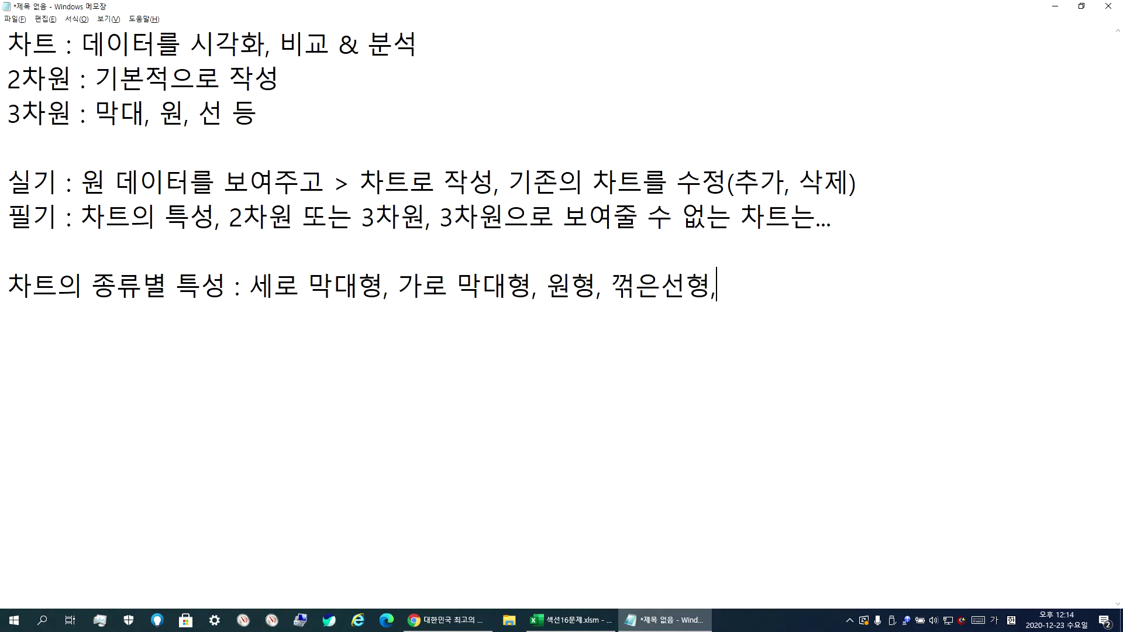
{"action": "type", "text": " ..."}
Switch to the Excel workbook and examine the whole column chart below the production table, including its legend
{"action": "left_click", "coordinate": [570, 620]}
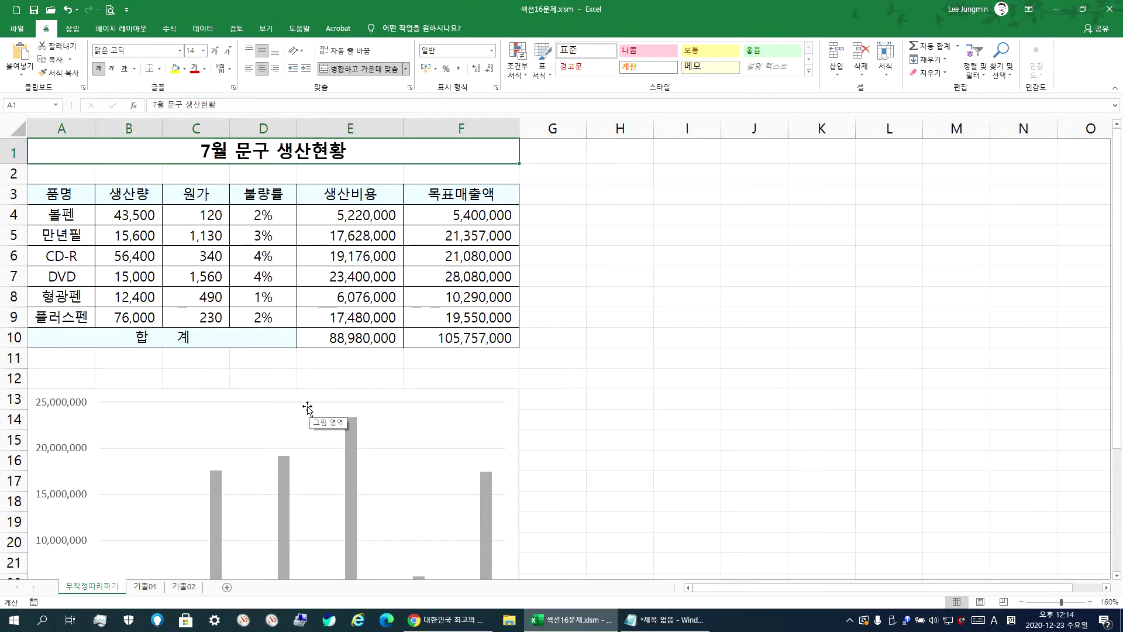
{"action": "scroll", "coordinate": [315, 412], "scroll_direction": "down", "scroll_amount": 4}
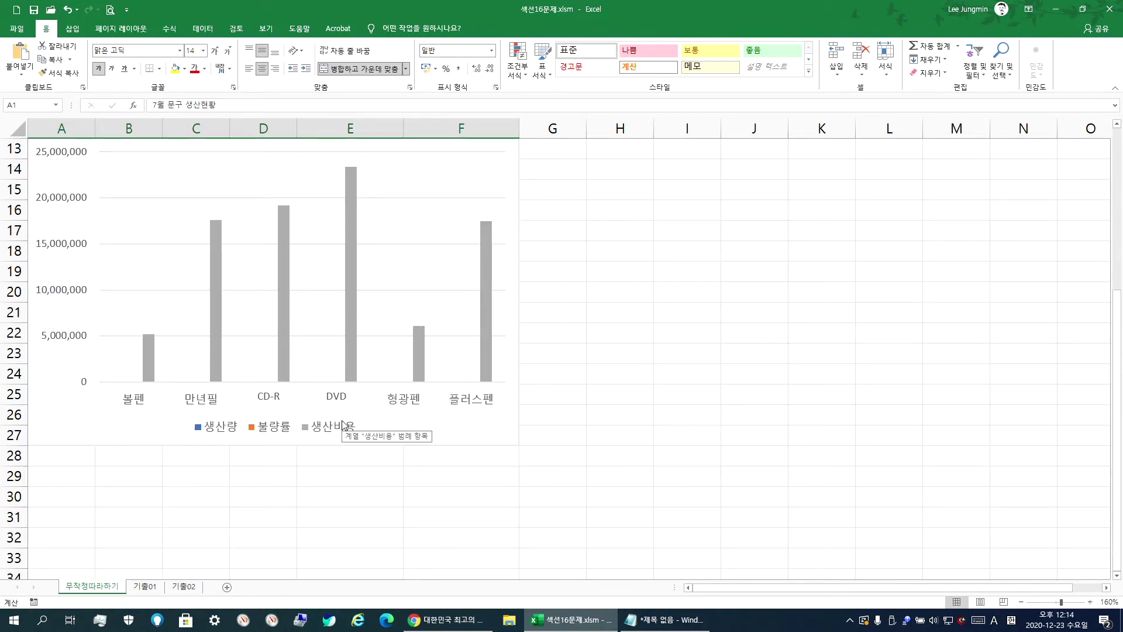
Delete the 생산비용 series from the column chart, and undo that deletion
{"action": "scroll", "coordinate": [317, 440], "scroll_direction": "up", "scroll_amount": 2}
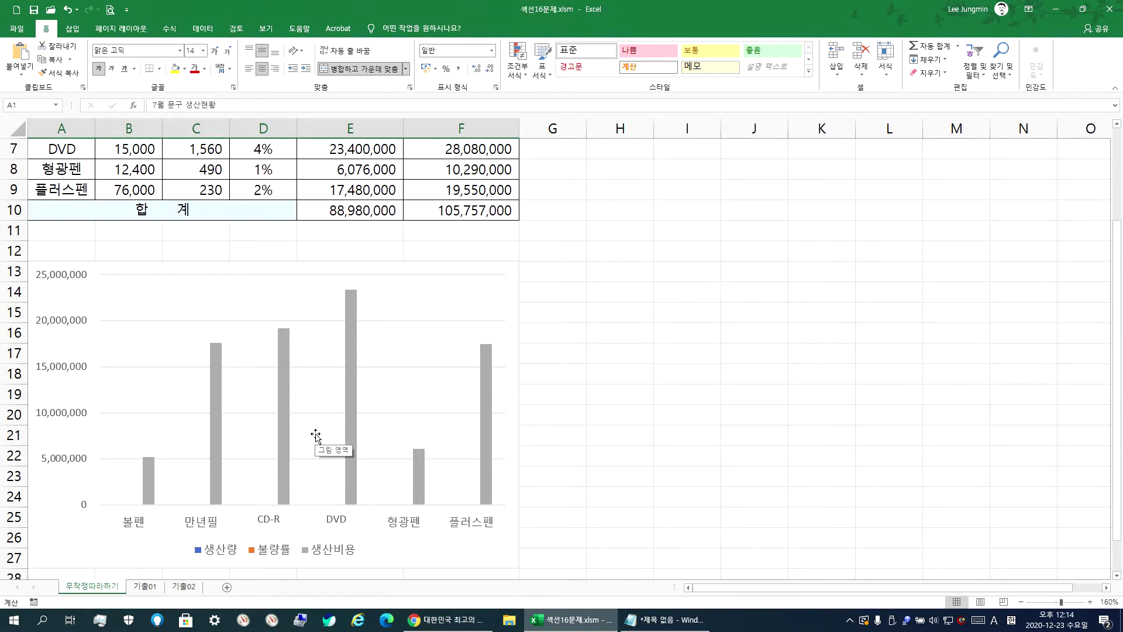
{"action": "mouse_move", "coordinate": [425, 479]}
{"action": "left_click", "coordinate": [353, 411]}
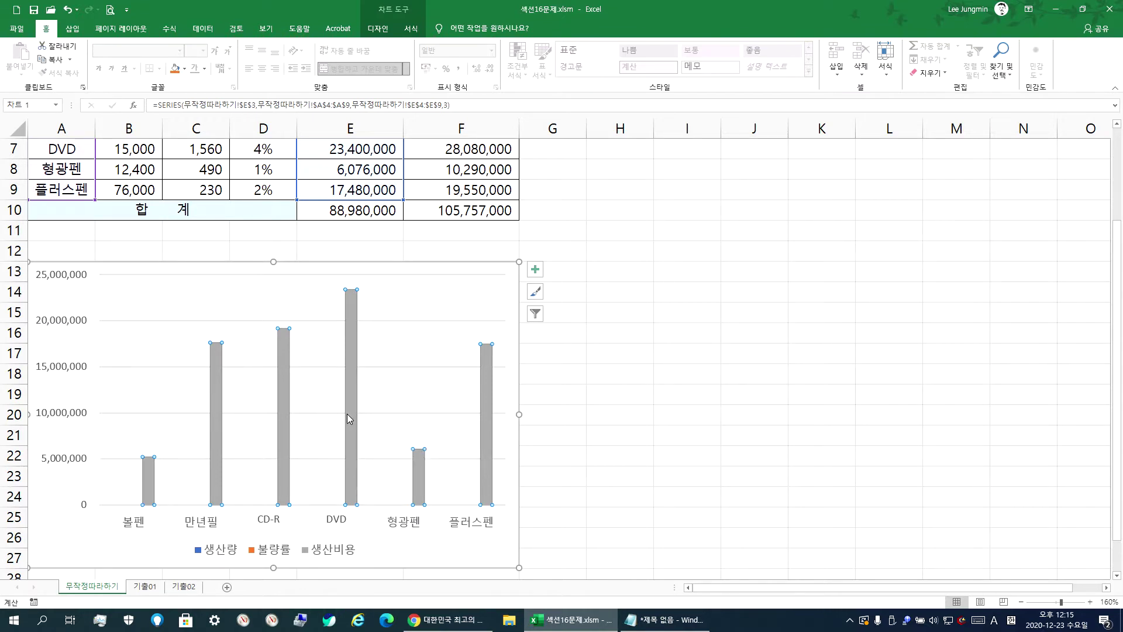
{"action": "key", "text": "Delete"}
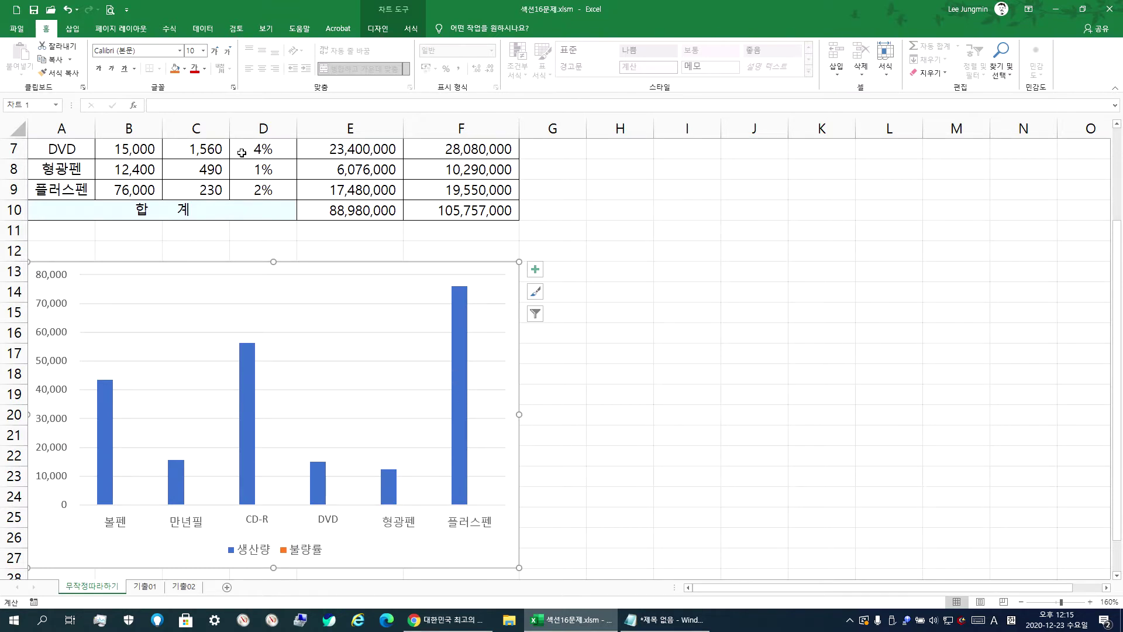
{"action": "key", "text": "ctrl+z"}
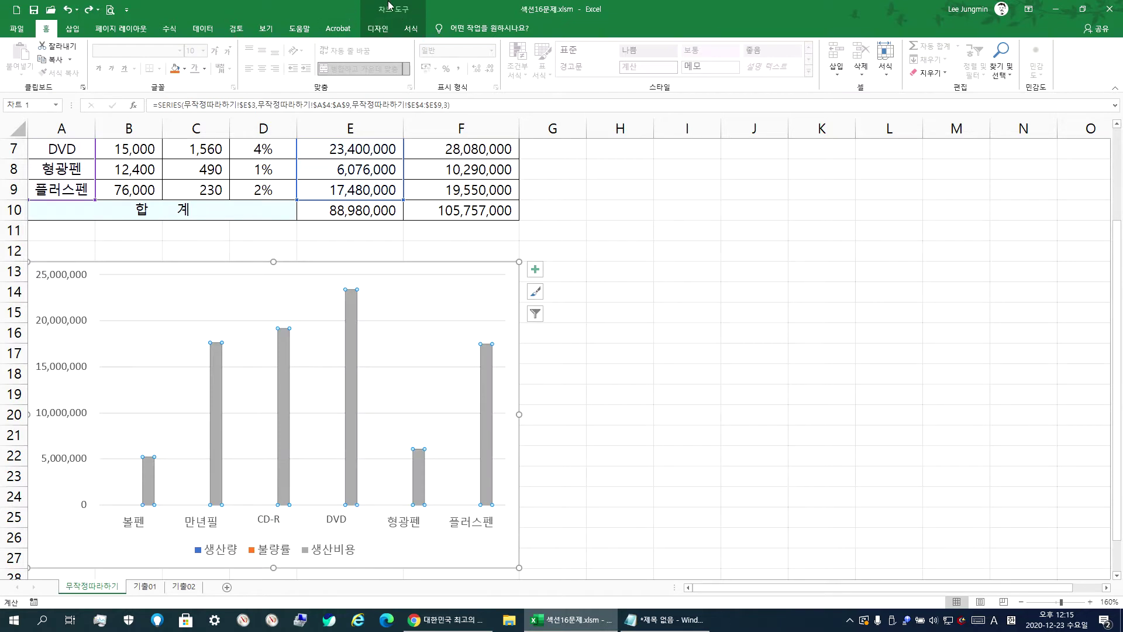
Open the chart's data source selection and move the dialog clear of the production table
{"action": "left_click", "coordinate": [380, 28]}
{"action": "left_click", "coordinate": [412, 31]}
{"action": "left_click", "coordinate": [382, 32]}
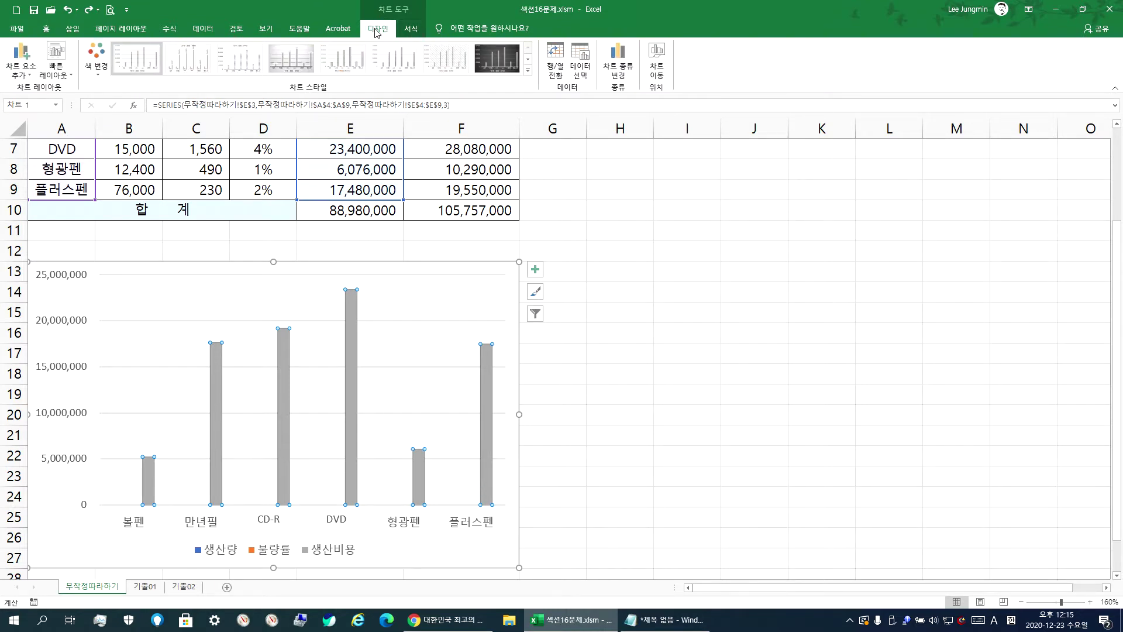
{"action": "left_click", "coordinate": [374, 28]}
{"action": "left_click", "coordinate": [411, 32]}
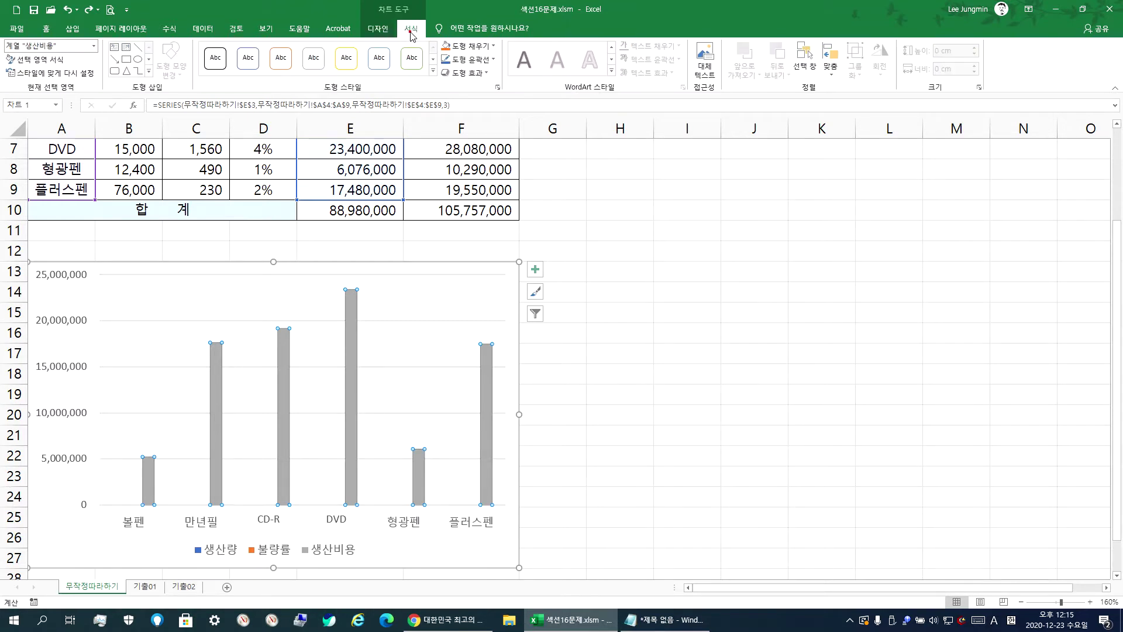
{"action": "left_click", "coordinate": [379, 29]}
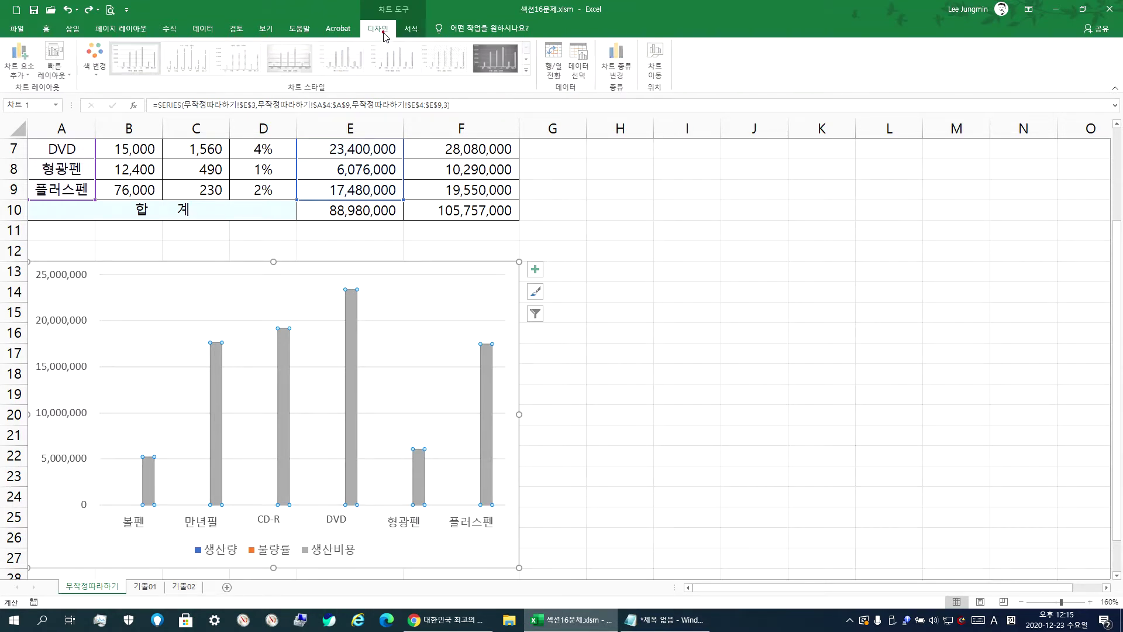
{"action": "left_click", "coordinate": [583, 63]}
{"action": "left_click_drag", "start_coordinate": [473, 351], "coordinate": [793, 216]}
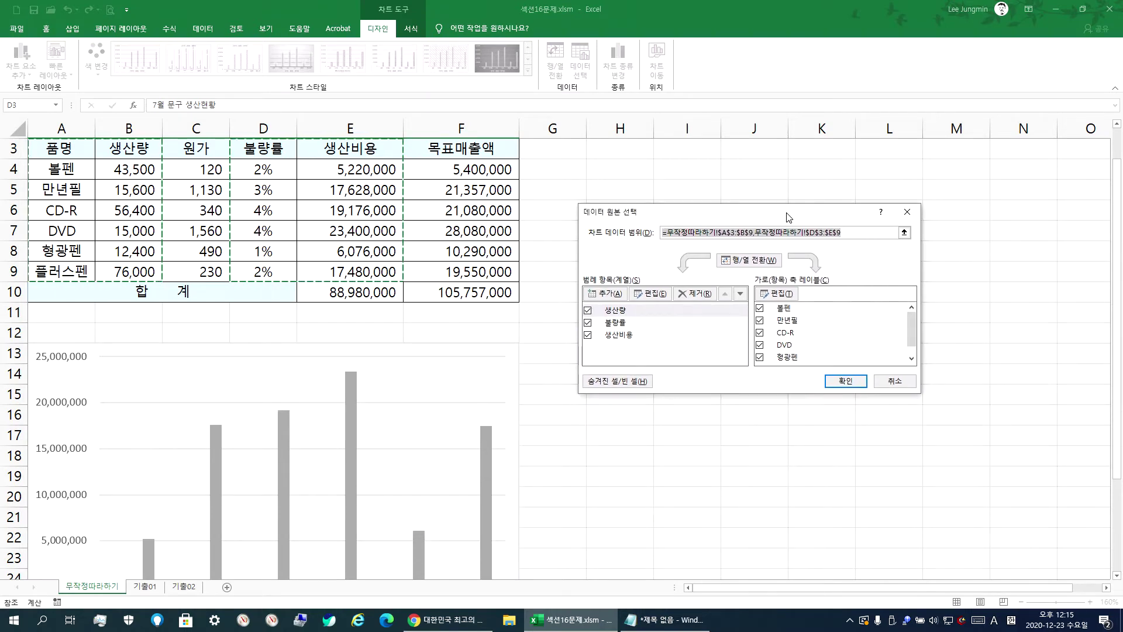
Exclude the 불량률 and 생산량 series and remove the 생산비용 series from the chart's data source
{"action": "left_click", "coordinate": [622, 340]}
{"action": "left_click", "coordinate": [587, 322]}
{"action": "left_click", "coordinate": [587, 310]}
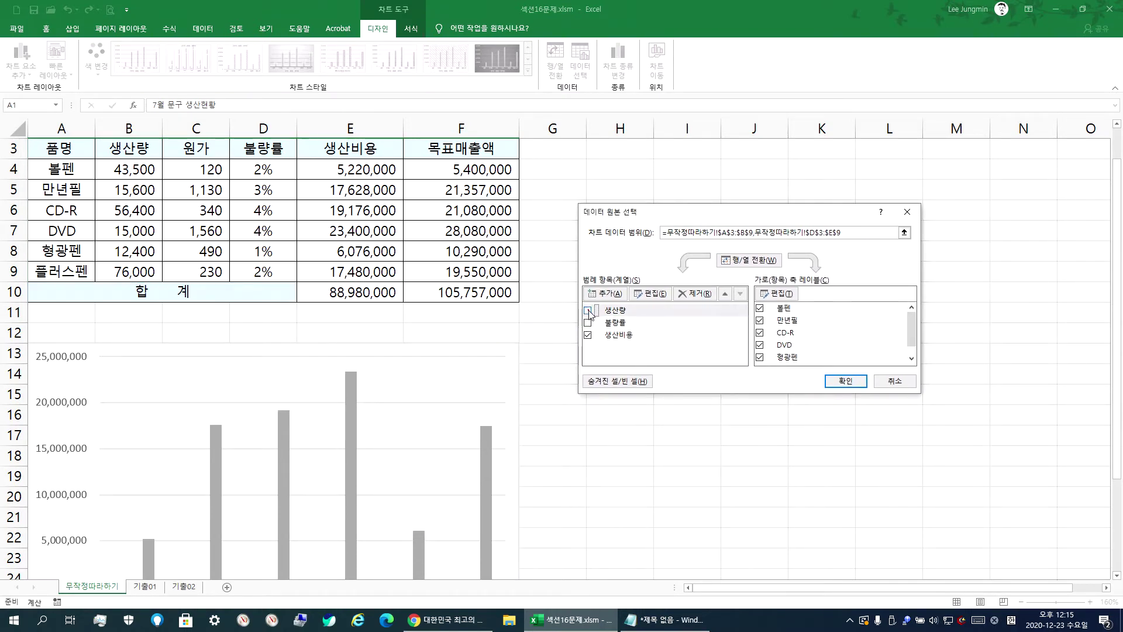
{"action": "left_click", "coordinate": [621, 341]}
{"action": "left_click", "coordinate": [694, 294]}
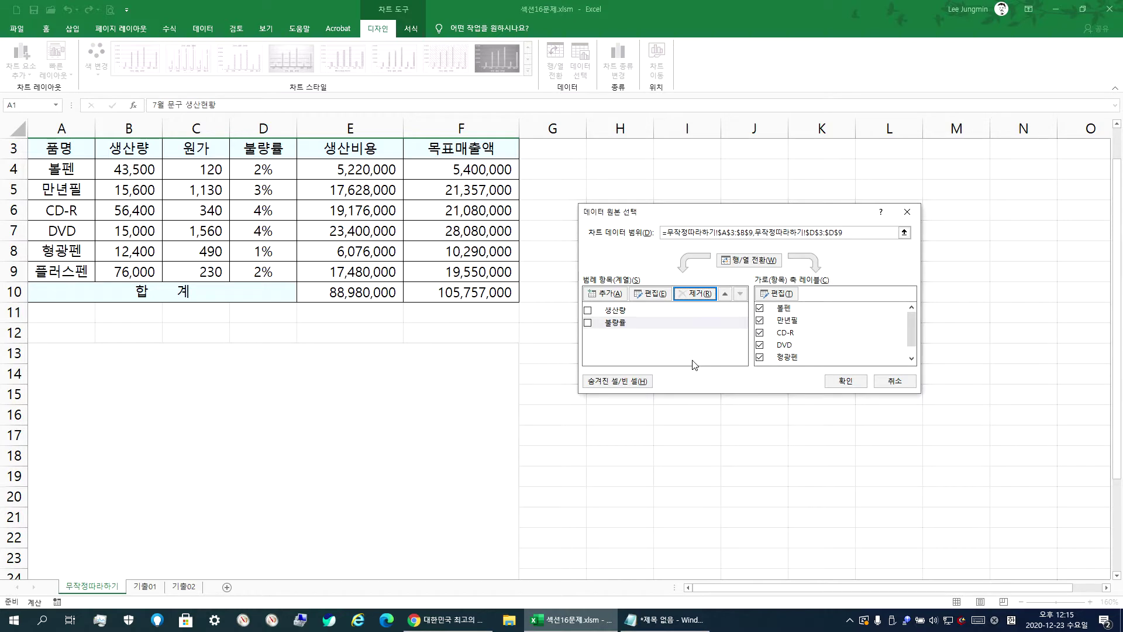
Include the 생산량 and 불량률 series again, apply the data source change, and undo it
{"action": "left_click", "coordinate": [588, 310]}
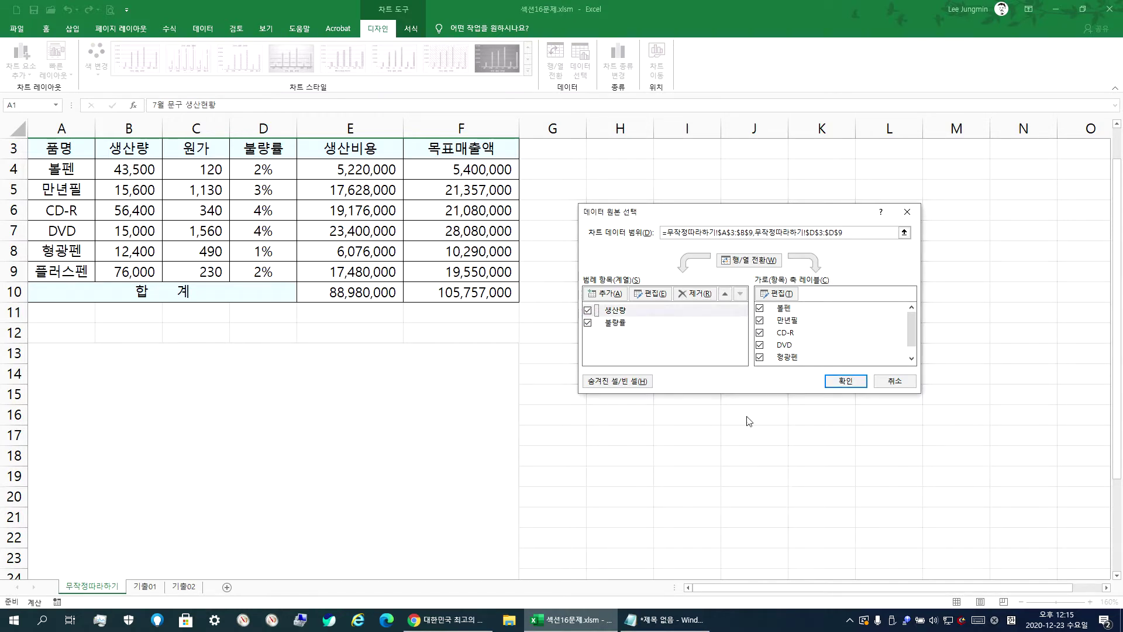
{"action": "left_click", "coordinate": [846, 381]}
{"action": "scroll", "coordinate": [327, 421], "scroll_direction": "down", "scroll_amount": 3}
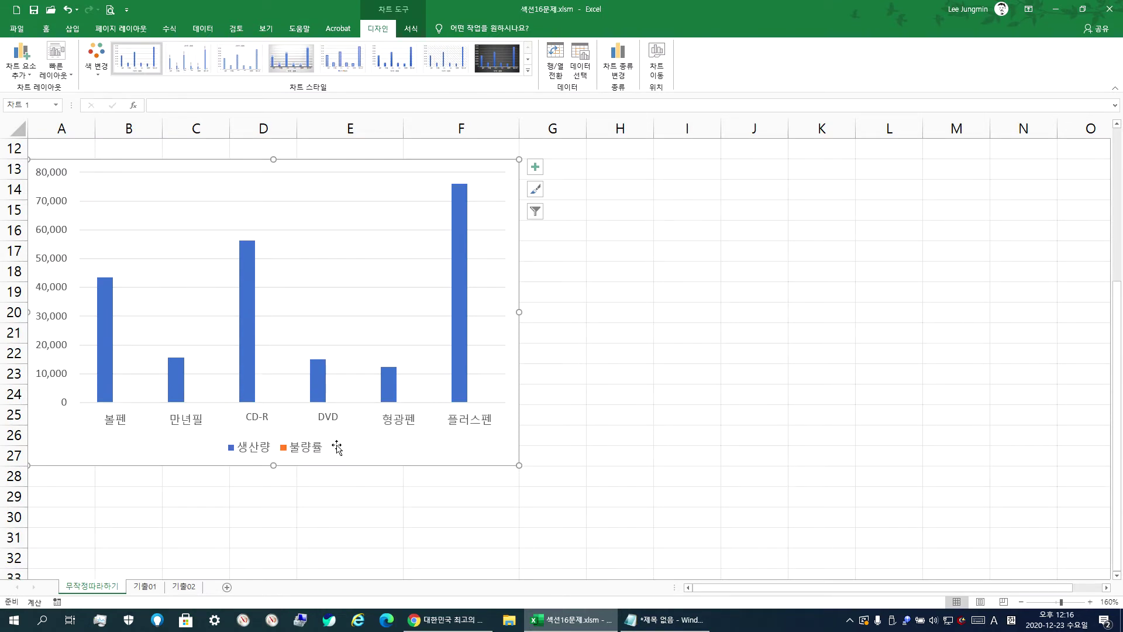
{"action": "key", "text": "Escape"}
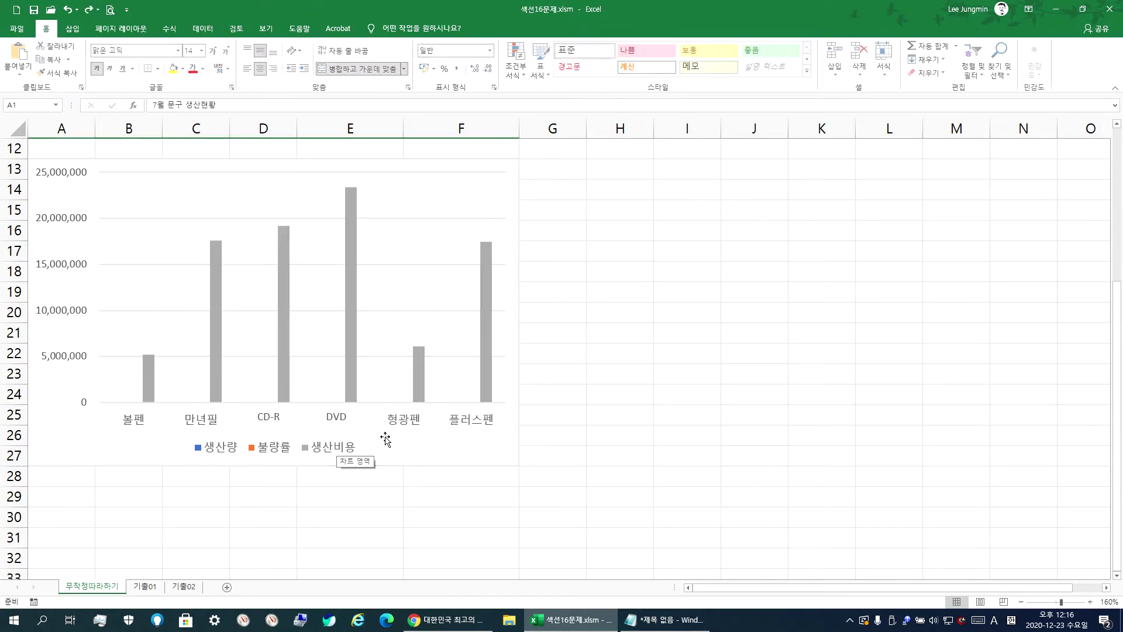
Delete the 생산비용 series directly from the column chart
{"action": "scroll", "coordinate": [544, 446], "scroll_direction": "up", "scroll_amount": 2}
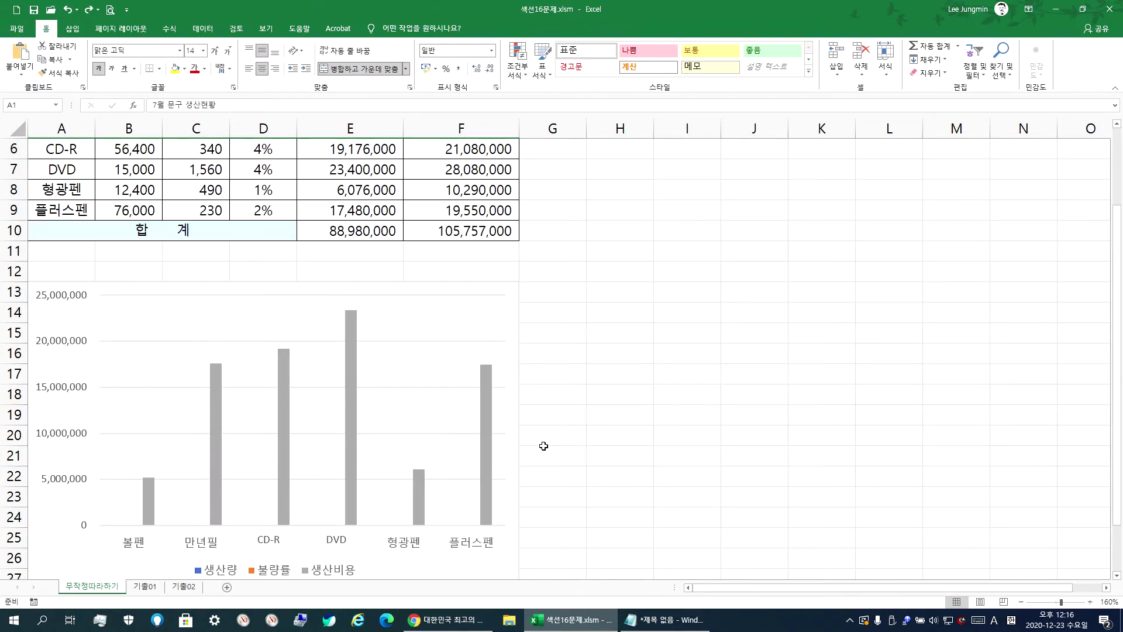
{"action": "scroll", "coordinate": [543, 446], "scroll_direction": "down", "scroll_amount": 1}
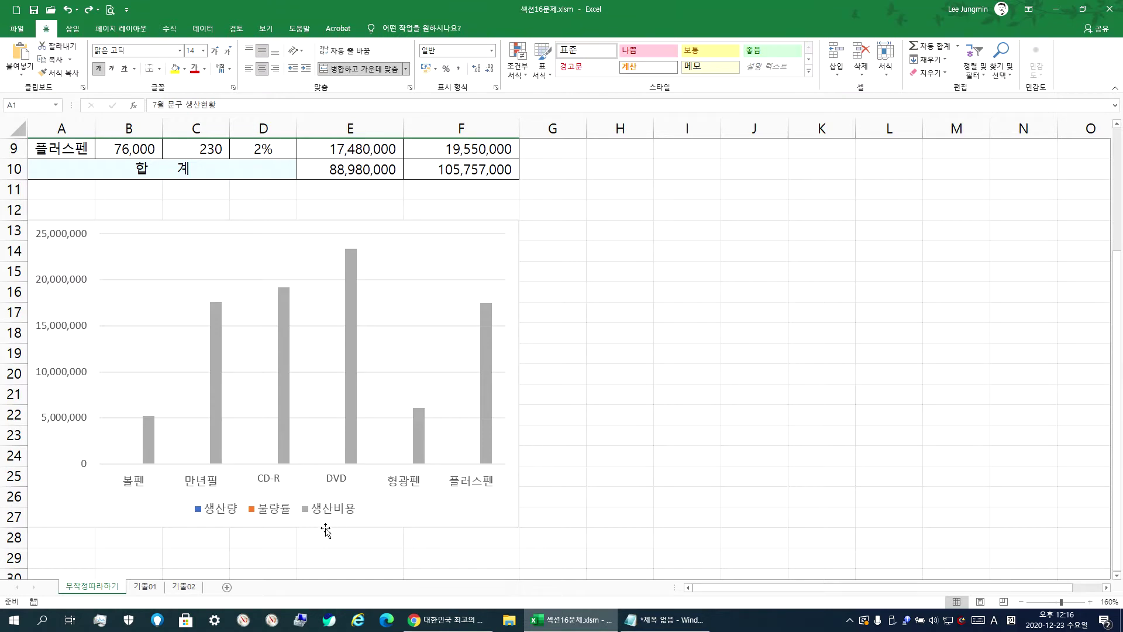
{"action": "mouse_move", "coordinate": [349, 362]}
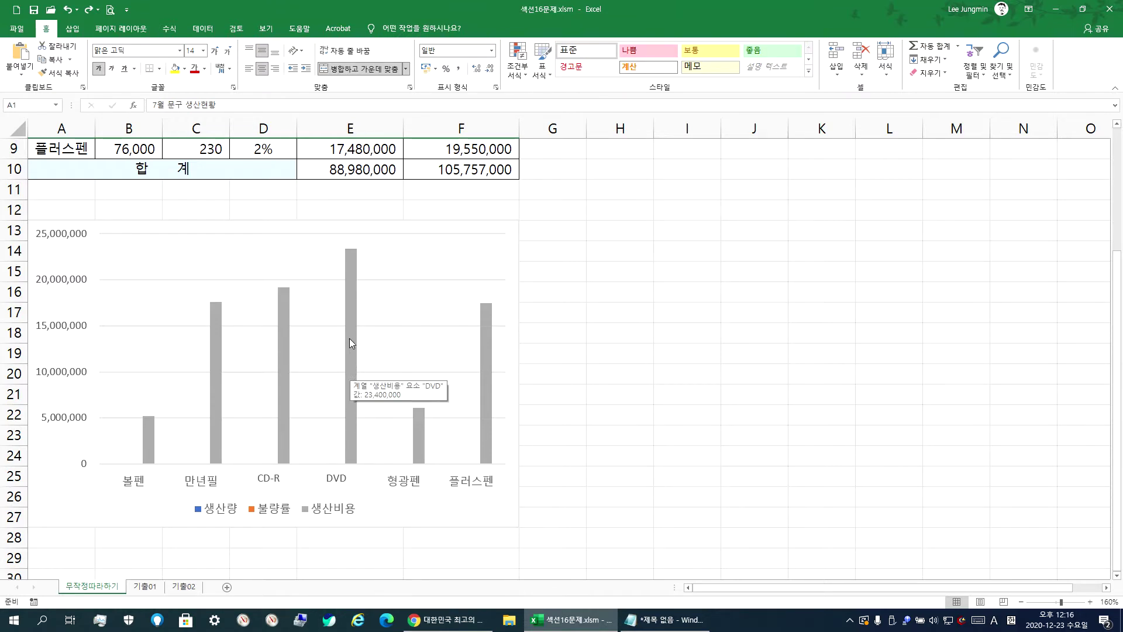
{"action": "left_click", "coordinate": [351, 320]}
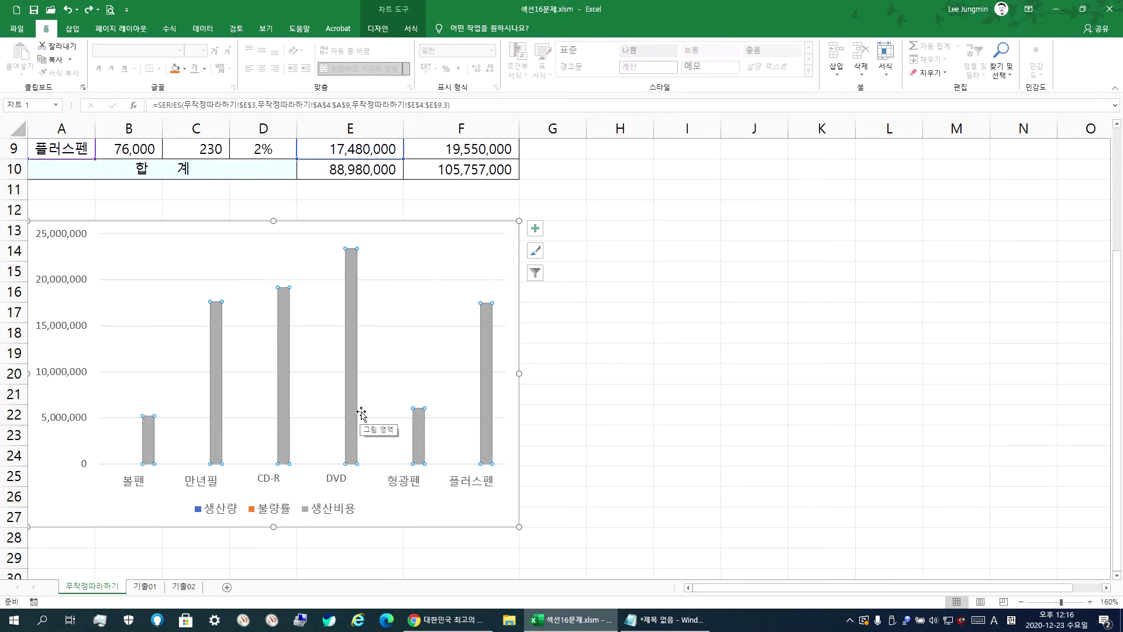
{"action": "key", "text": "Delete"}
{"action": "scroll", "coordinate": [370, 370], "scroll_direction": "up", "scroll_amount": 1}
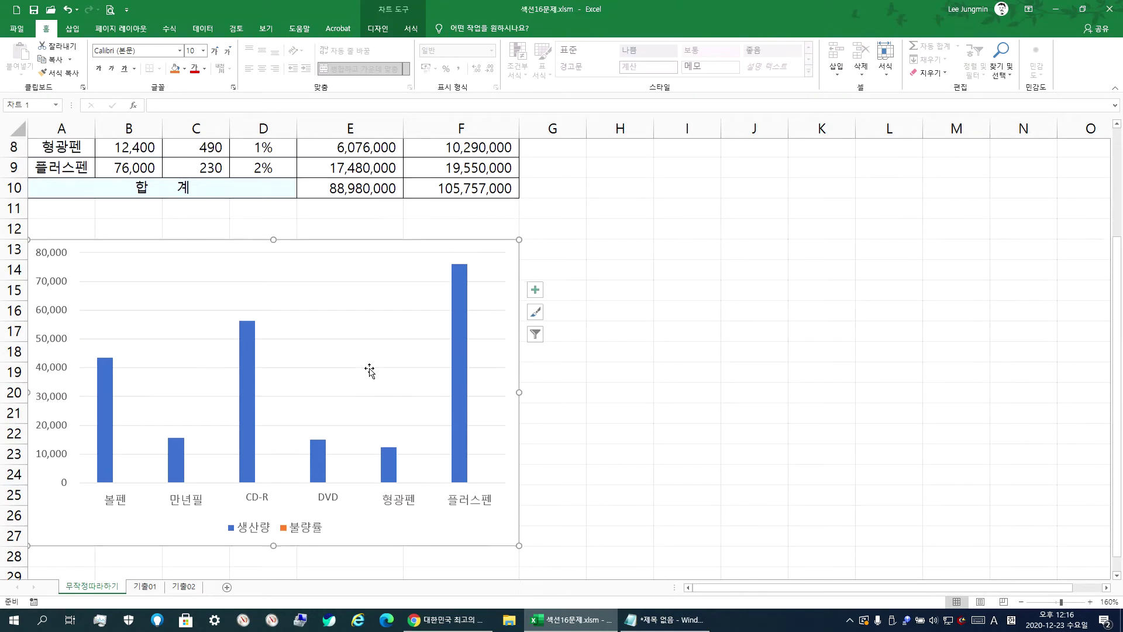
Compare the production table with its chart, and look at the chart on sheet 기출01 before returning to 무작정따라하기
{"action": "scroll", "coordinate": [370, 370], "scroll_direction": "up", "scroll_amount": 2}
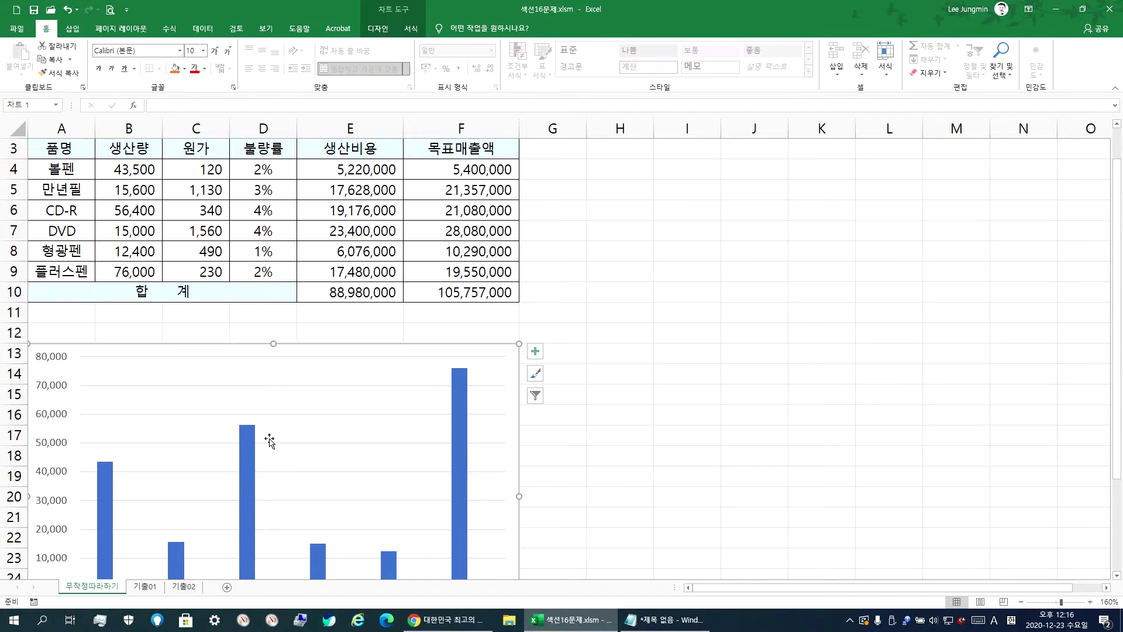
{"action": "scroll", "coordinate": [253, 459], "scroll_direction": "down", "scroll_amount": 2}
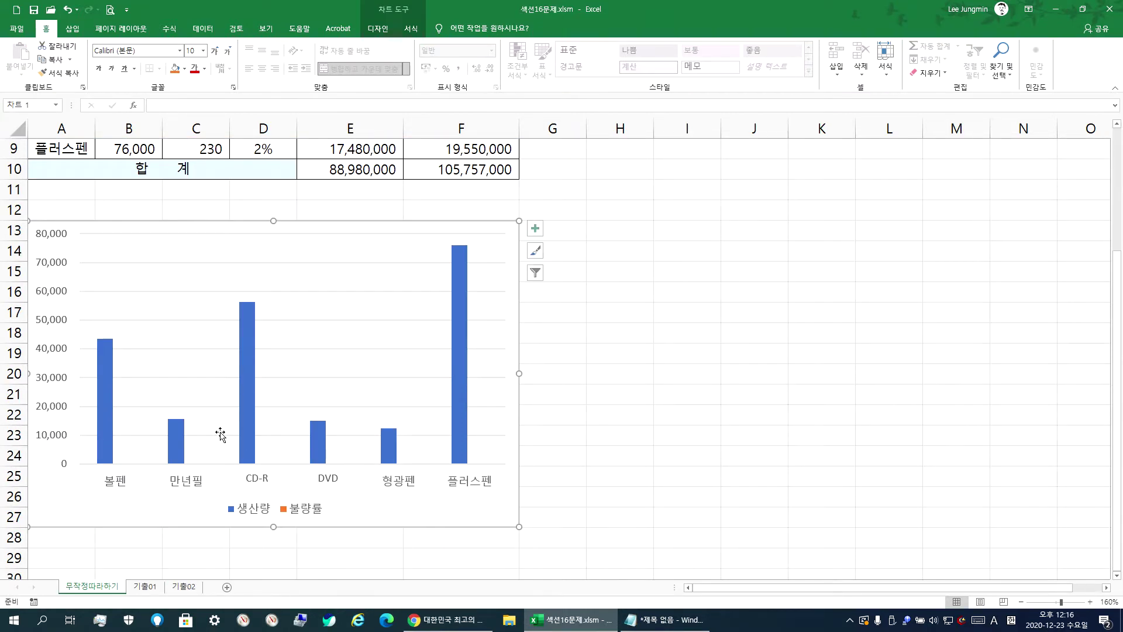
{"action": "left_click", "coordinate": [146, 587]}
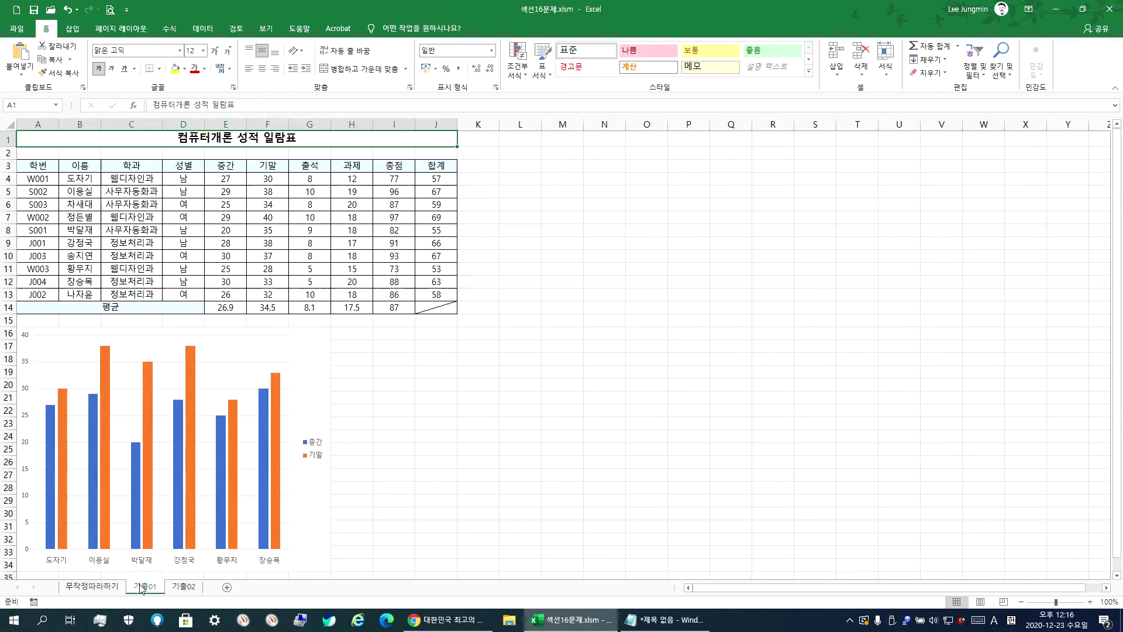
{"action": "left_click", "coordinate": [91, 586]}
{"action": "scroll", "coordinate": [120, 451], "scroll_direction": "down", "scroll_amount": 3}
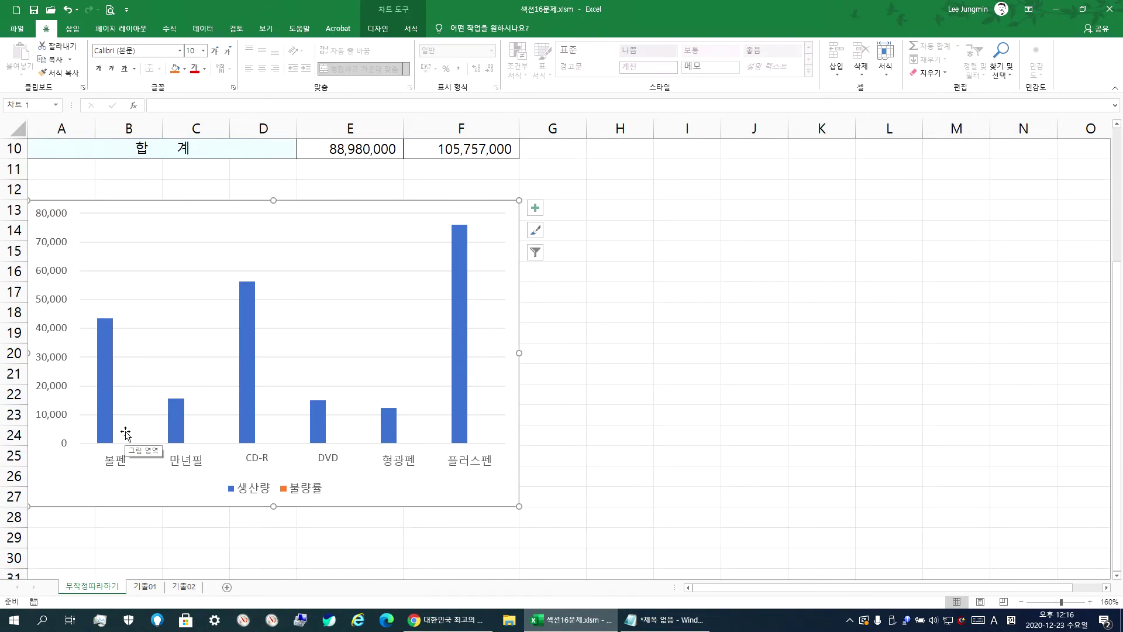
{"action": "scroll", "coordinate": [126, 433], "scroll_direction": "up", "scroll_amount": 3}
Highlight the 생산량 and 불량률 columns of the table in turn to point out the chart's source data
{"action": "left_click_drag", "start_coordinate": [129, 196], "coordinate": [132, 297]}
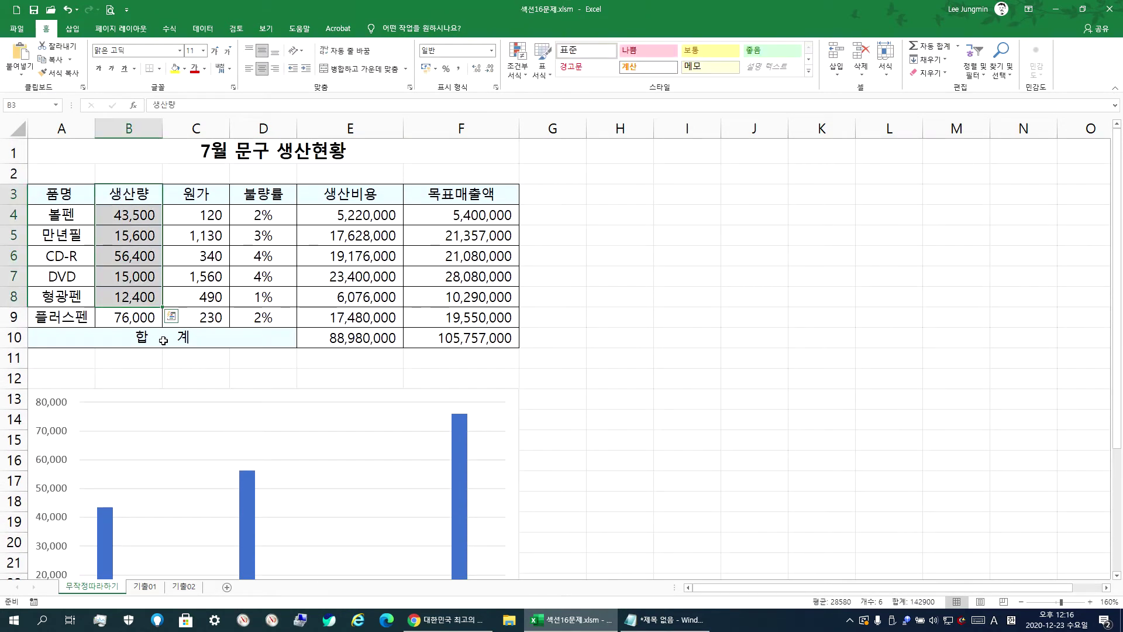
{"action": "scroll", "coordinate": [254, 462], "scroll_direction": "down", "scroll_amount": 3}
{"action": "scroll", "coordinate": [304, 494], "scroll_direction": "up", "scroll_amount": 3}
{"action": "left_click_drag", "start_coordinate": [264, 194], "coordinate": [266, 316]}
{"action": "left_click_drag", "start_coordinate": [129, 194], "coordinate": [130, 317]}
{"action": "left_click_drag", "start_coordinate": [269, 203], "coordinate": [263, 317]}
Select A3:B9 together with D3:D9, covering 품명, 생산량 and 불량률, and compare them with the chart
{"action": "left_click", "coordinate": [70, 196]}
{"action": "left_click_drag", "start_coordinate": [70, 196], "coordinate": [130, 317]}
{"action": "left_click_drag", "start_coordinate": [266, 194], "coordinate": [264, 319], "text": "ctrl"}
{"action": "scroll", "coordinate": [362, 386], "scroll_direction": "down", "scroll_amount": 3}
{"action": "scroll", "coordinate": [420, 468], "scroll_direction": "up", "scroll_amount": 3}
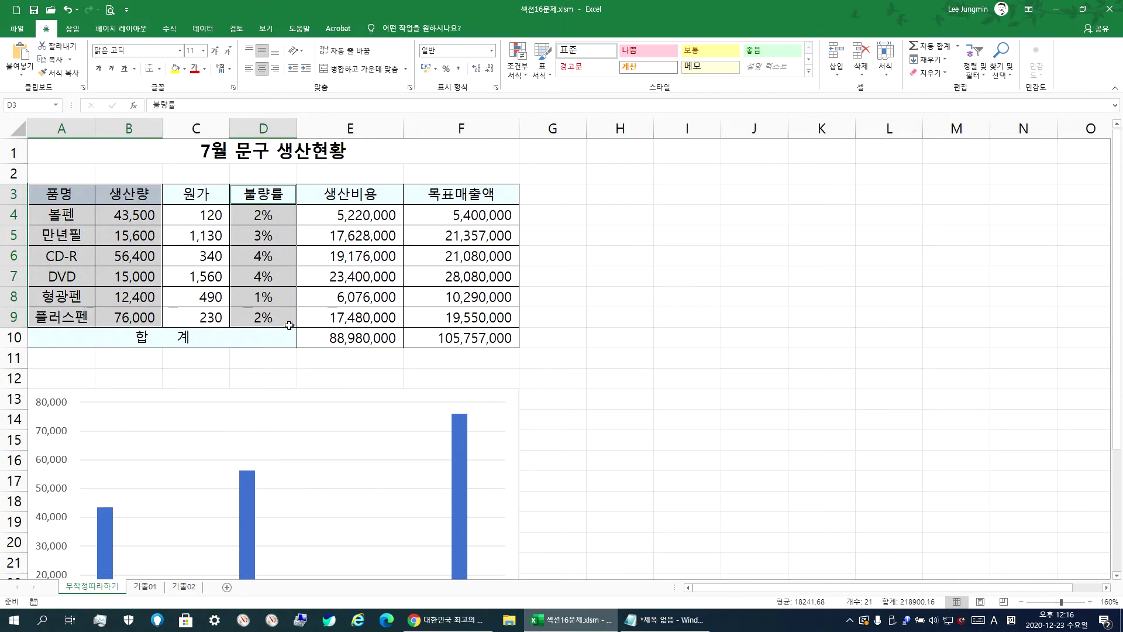
Examine individual 생산량 and 불량률 values in the table and compare their scale with the chart's columns and legend
{"action": "left_click", "coordinate": [124, 256]}
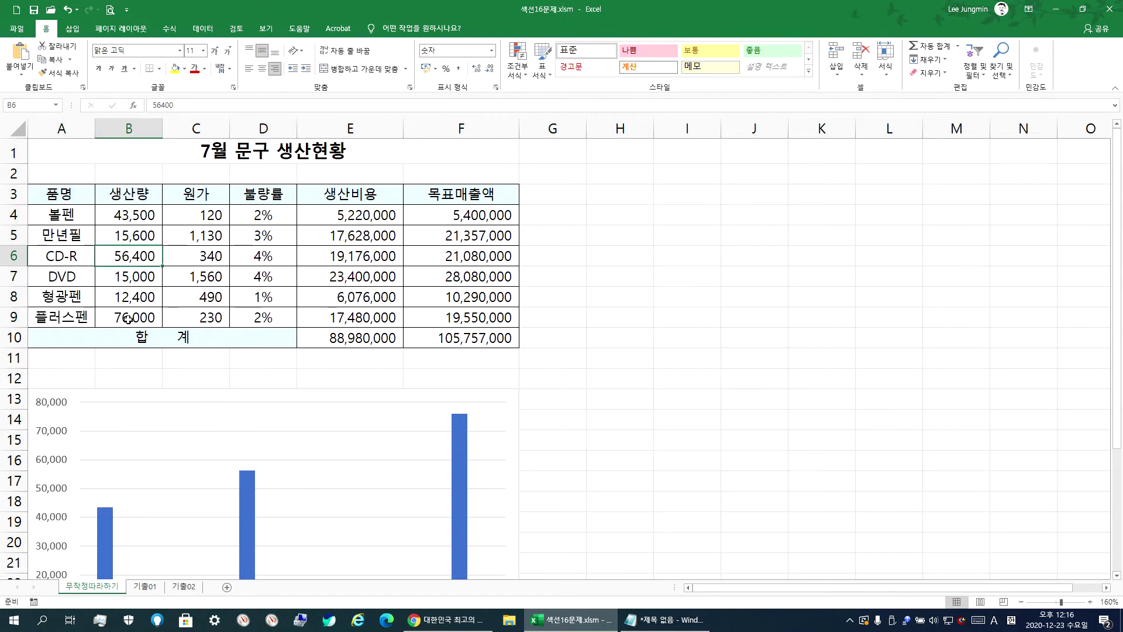
{"action": "left_click", "coordinate": [147, 298]}
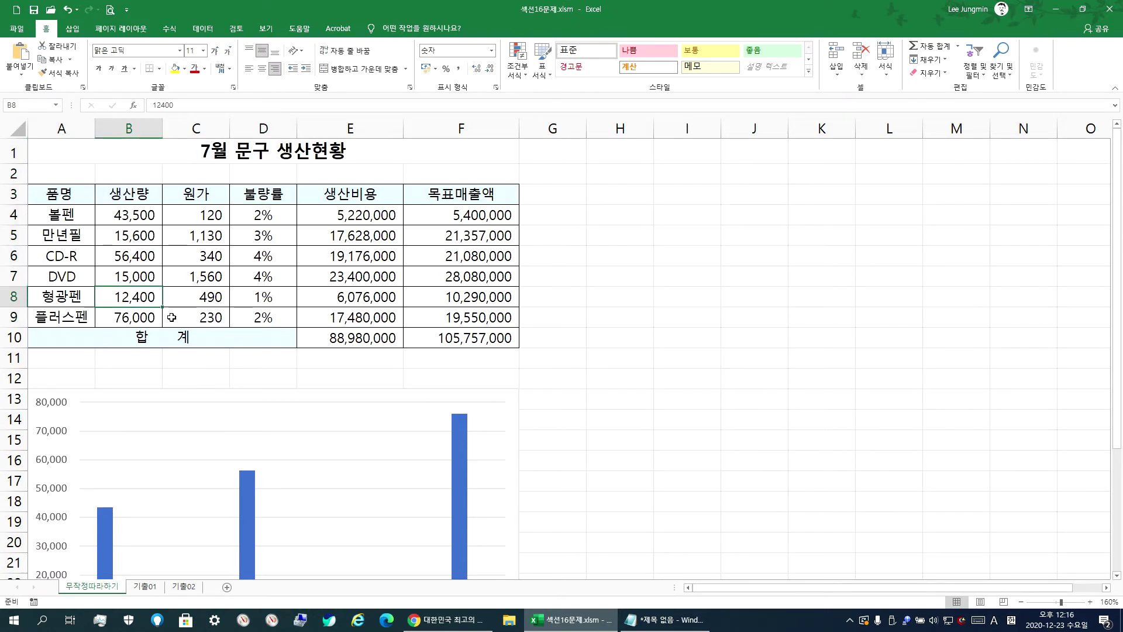
{"action": "left_click", "coordinate": [252, 215]}
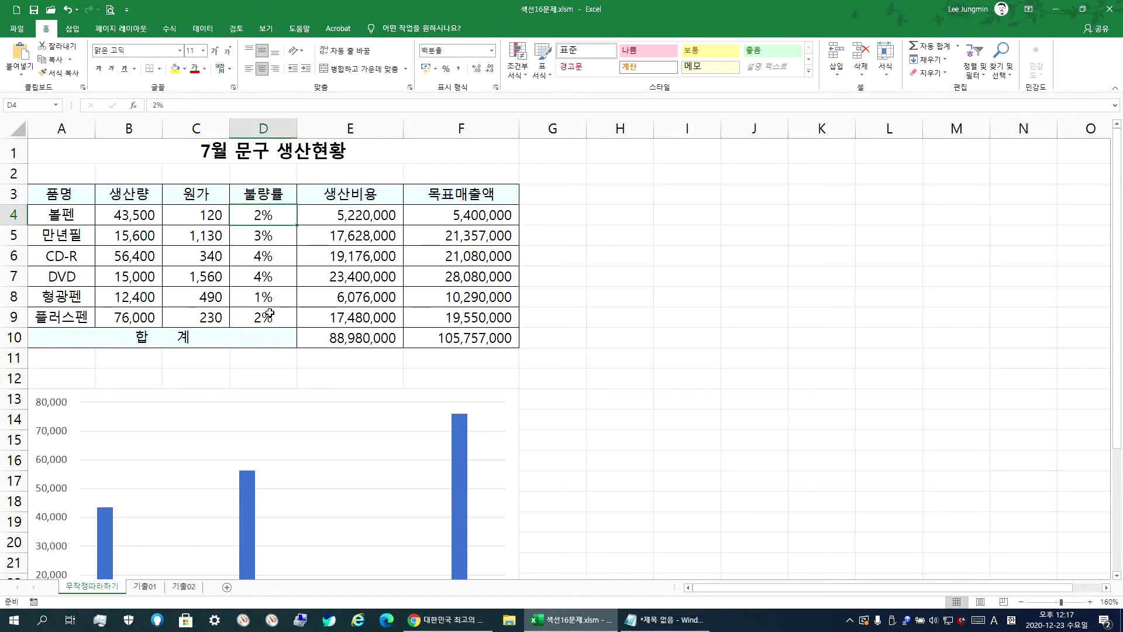
{"action": "scroll", "coordinate": [275, 340], "scroll_direction": "down", "scroll_amount": 3}
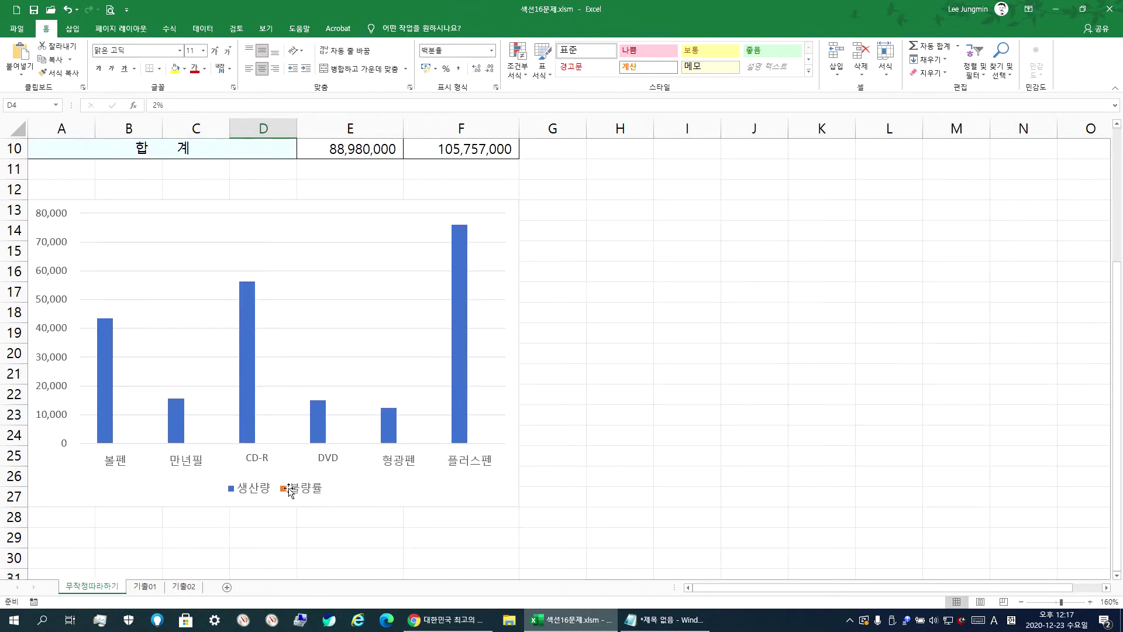
{"action": "scroll", "coordinate": [292, 495], "scroll_direction": "up", "scroll_amount": 2}
{"action": "scroll", "coordinate": [293, 495], "scroll_direction": "down", "scroll_amount": 2}
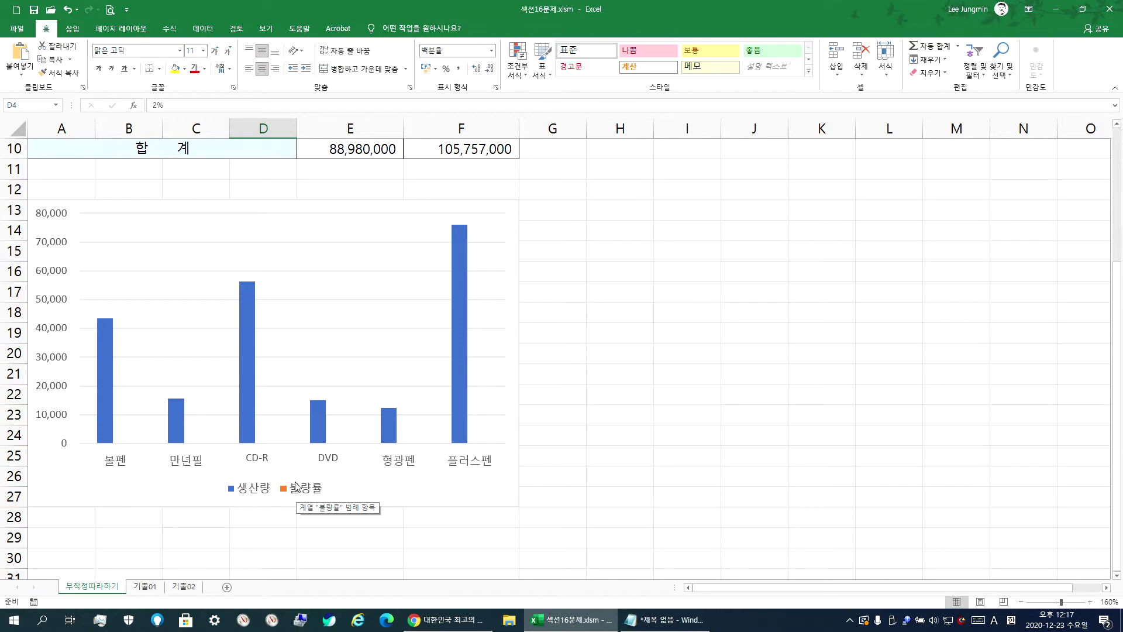
{"action": "scroll", "coordinate": [296, 479], "scroll_direction": "up", "scroll_amount": 3}
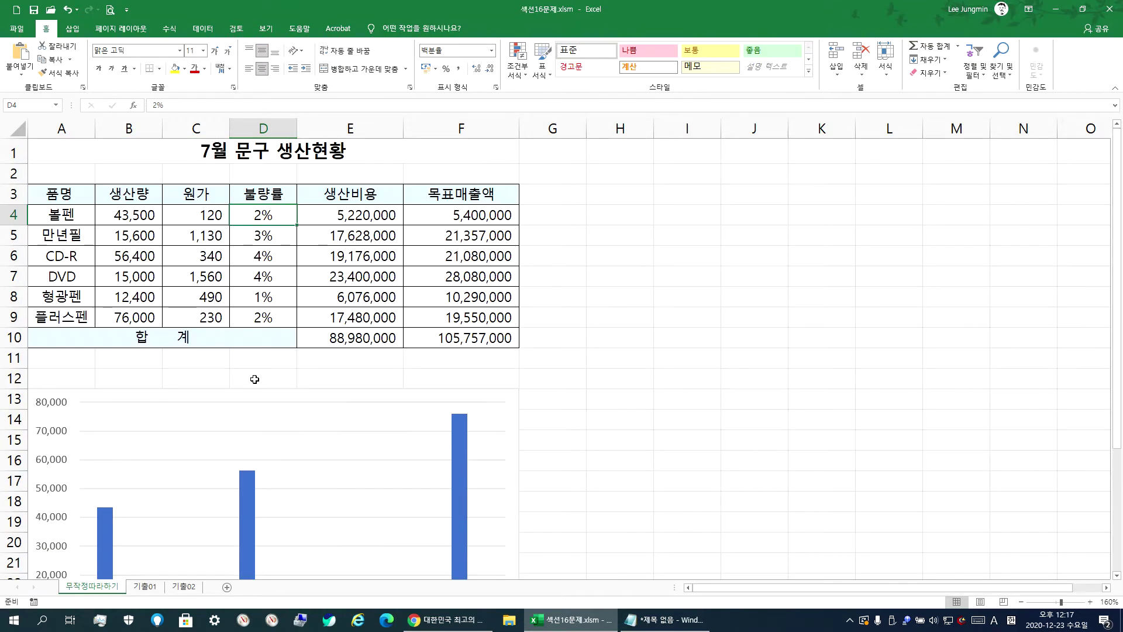
Highlight the 생산량, 원가 and 생산비용 columns in turn, and return to the 생산량 header cell
{"action": "left_click_drag", "start_coordinate": [130, 195], "coordinate": [129, 316]}
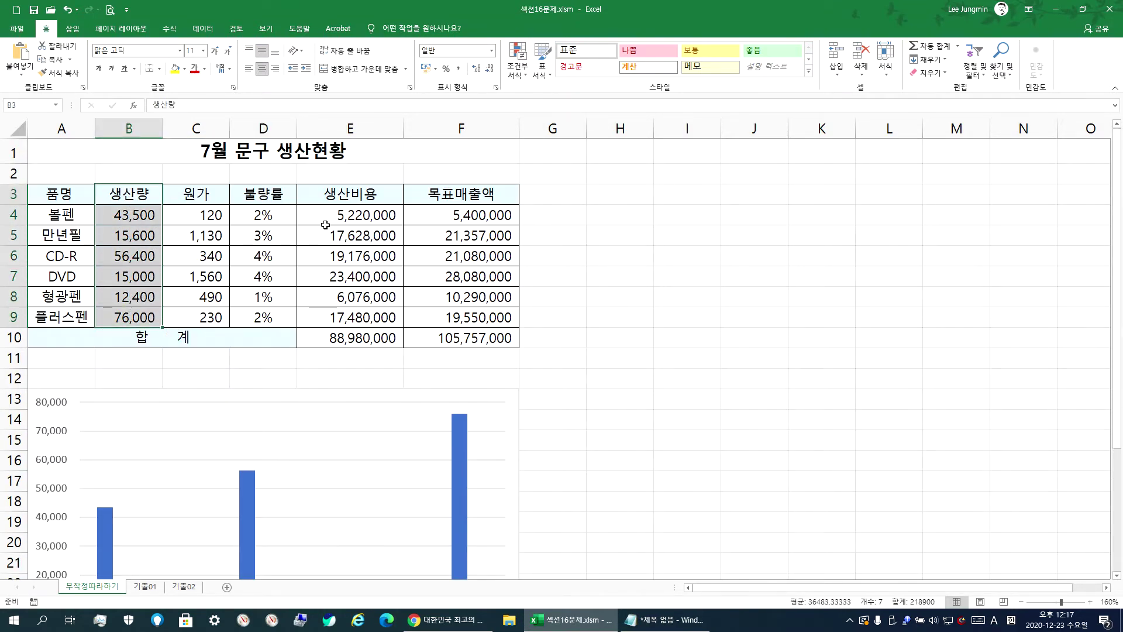
{"action": "left_click_drag", "start_coordinate": [196, 194], "coordinate": [199, 297]}
{"action": "left_click_drag", "start_coordinate": [350, 194], "coordinate": [353, 314]}
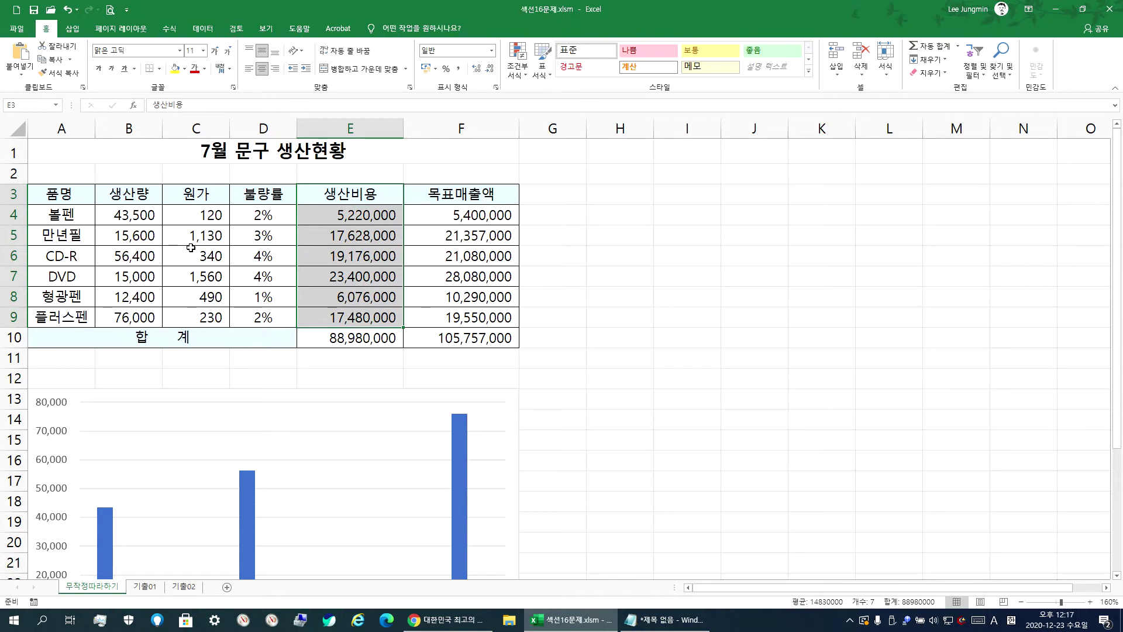
{"action": "left_click", "coordinate": [129, 193]}
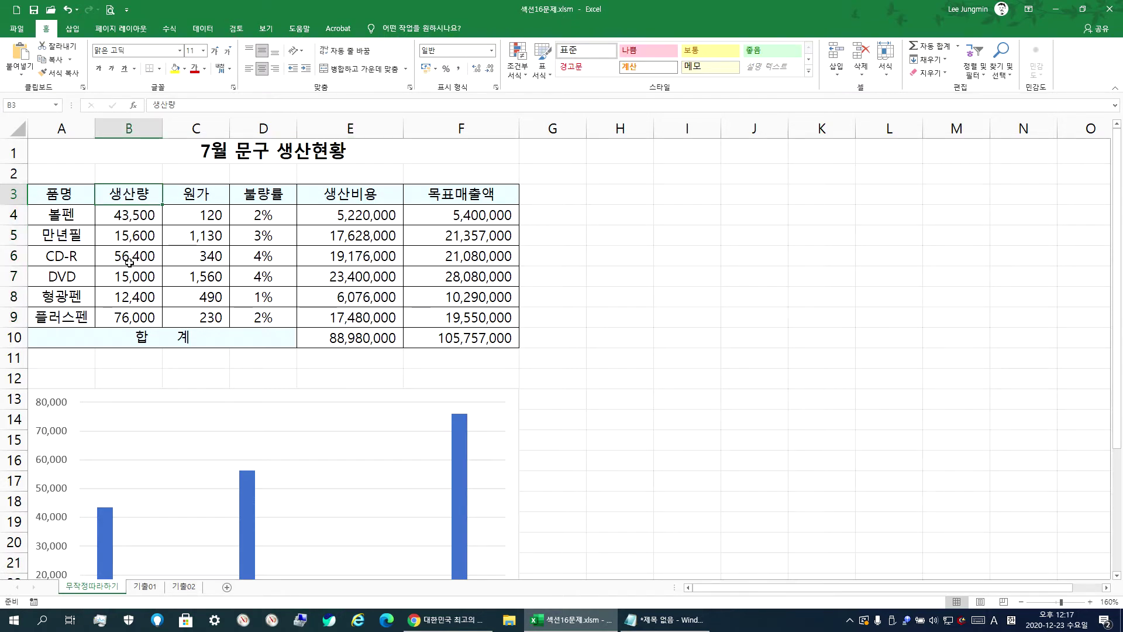
Select the chart's 생산량 columns, vertical value axis and horizontal category axis in turn to examine the chart elements
{"action": "scroll", "coordinate": [193, 342], "scroll_direction": "down", "scroll_amount": 3}
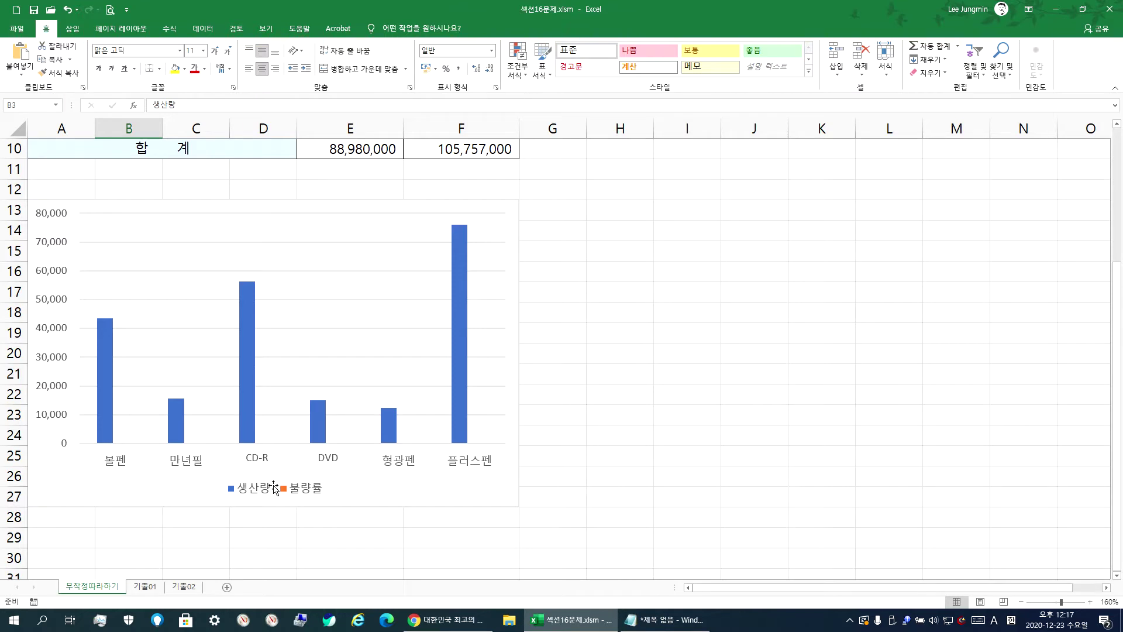
{"action": "left_click", "coordinate": [246, 355]}
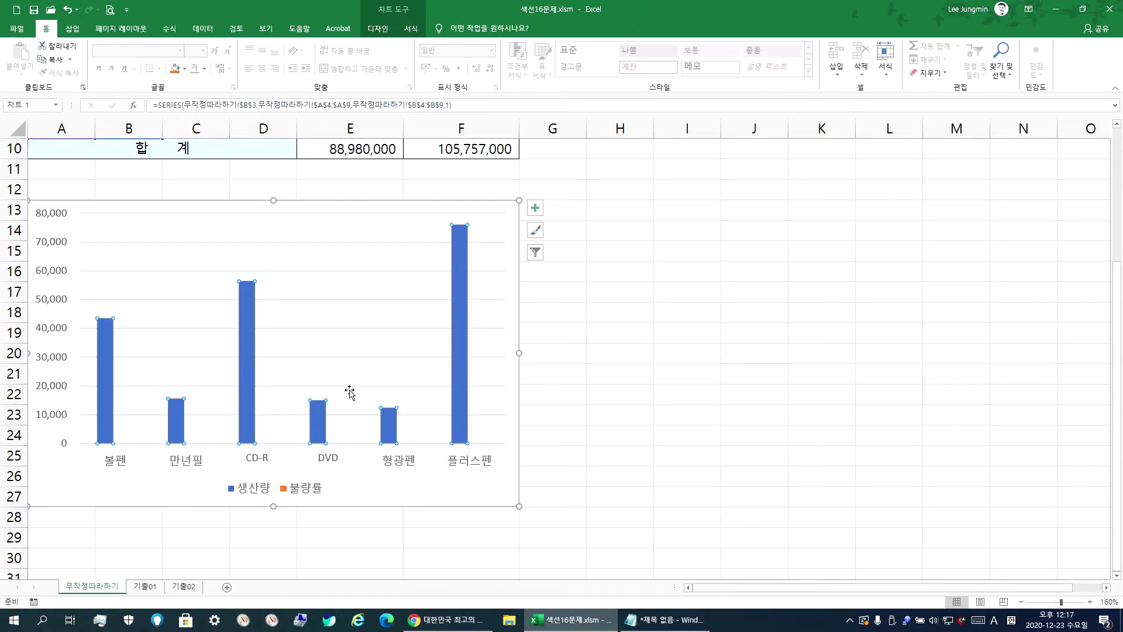
{"action": "left_click", "coordinate": [56, 251]}
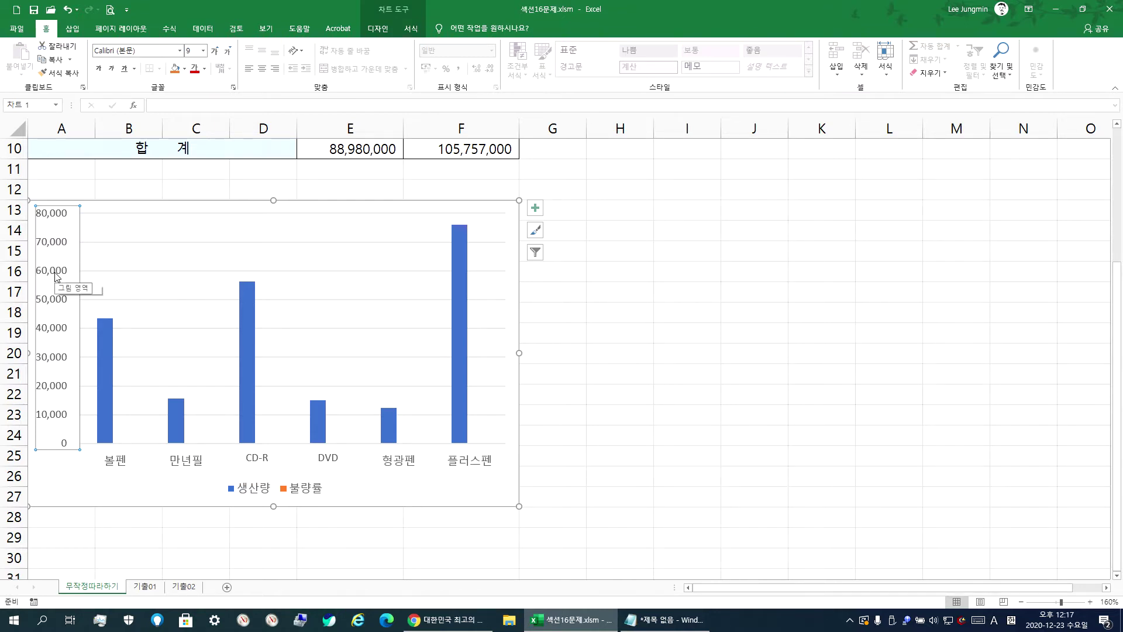
{"action": "left_click", "coordinate": [177, 465]}
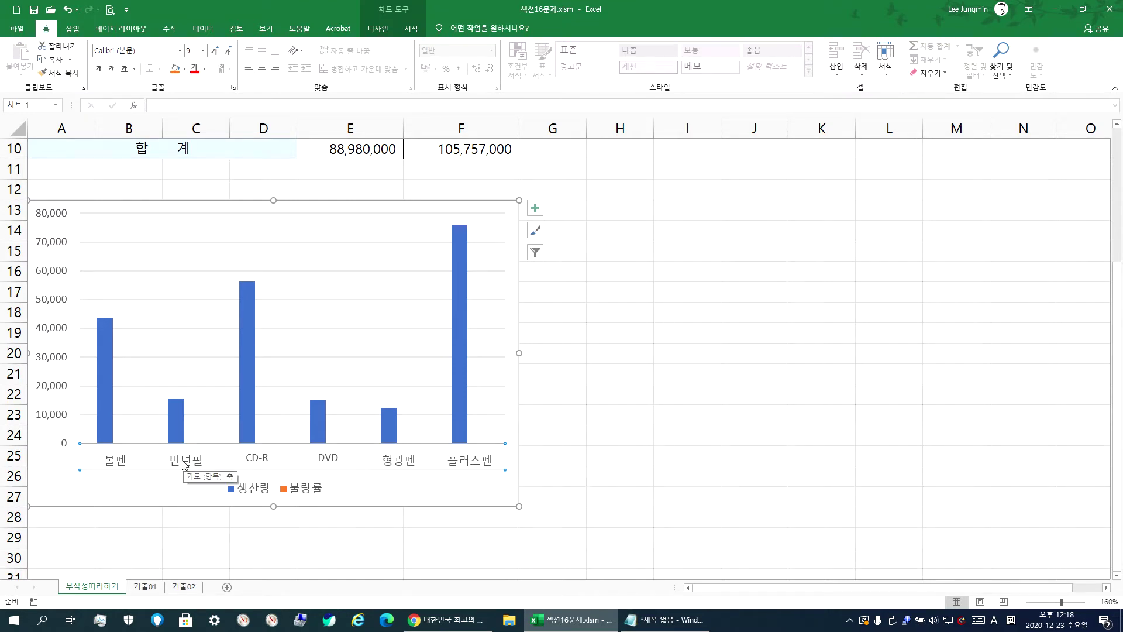
{"action": "left_click", "coordinate": [59, 363]}
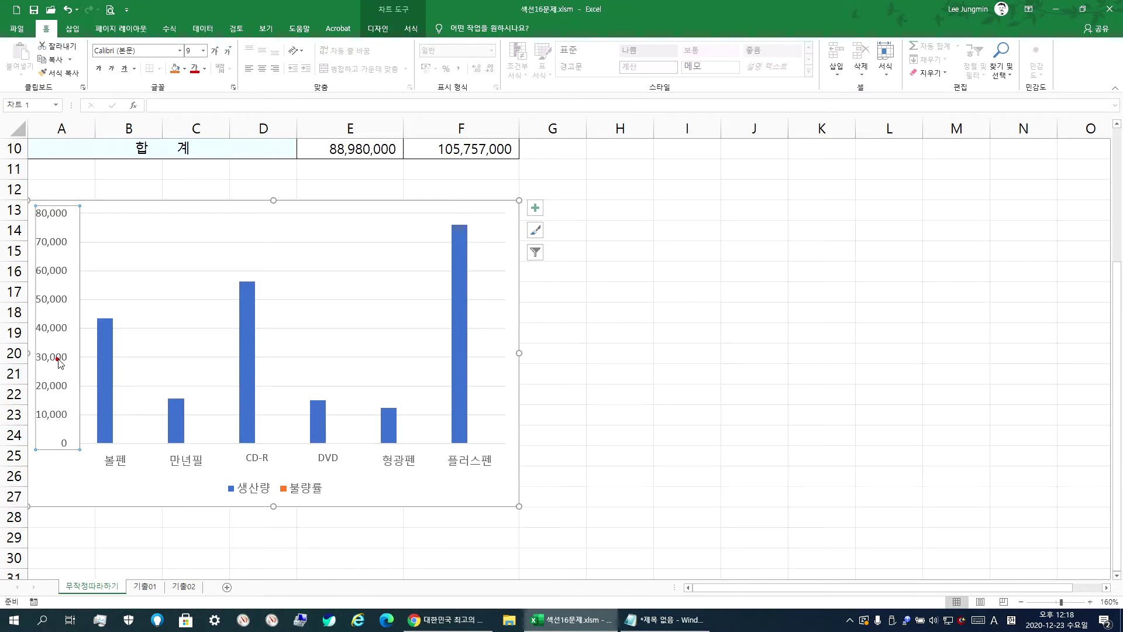
Switch to Notepad and add the line "축 : 값축, 항목축, 가로/세로" below the chart type notes
{"action": "left_click", "coordinate": [662, 616]}
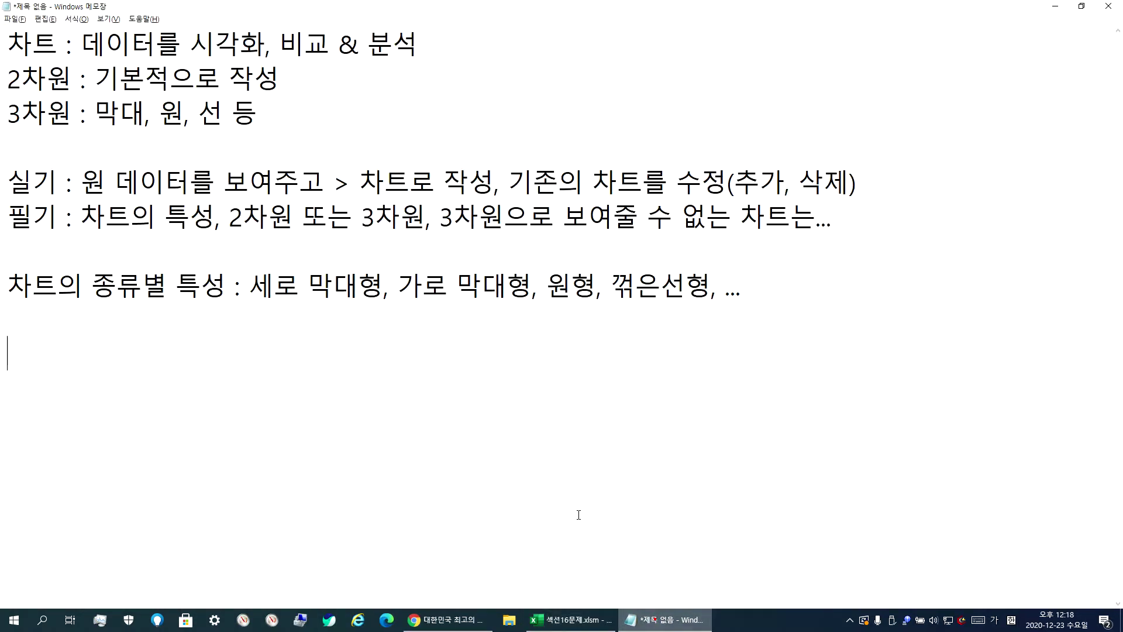
{"action": "type", "text": "축 : 값"}
{"action": "type", "text": "축, 항목추"}
{"action": "type", "text": "ㄱ, ㄱ"}
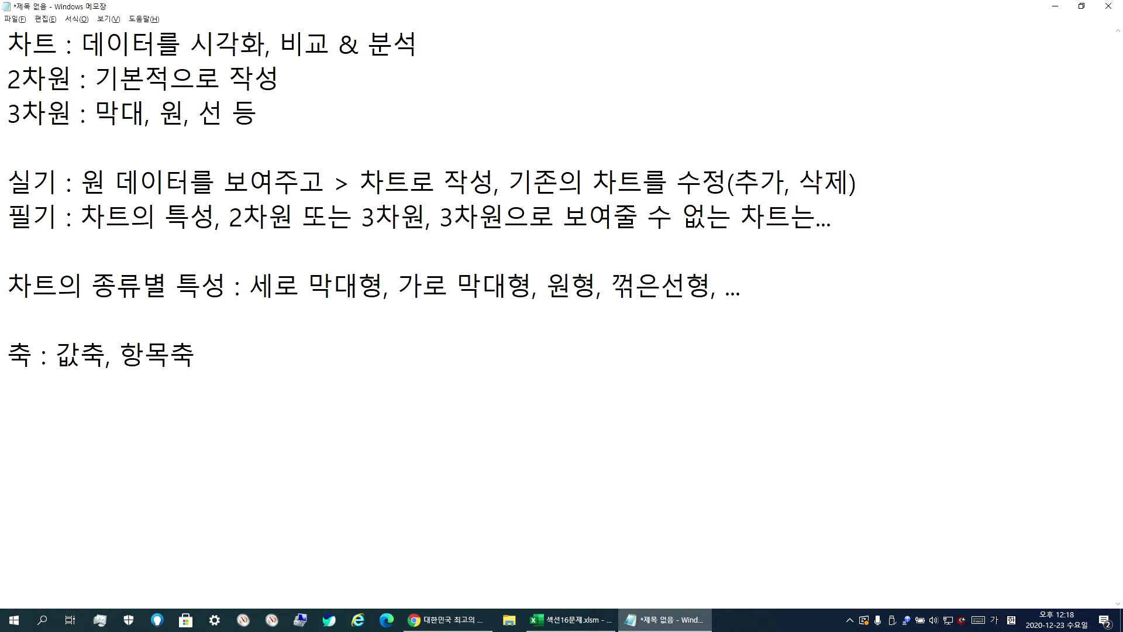
{"action": "type", "text": "로/세ㄹㅗ"}
{"action": "key", "text": "Return"}
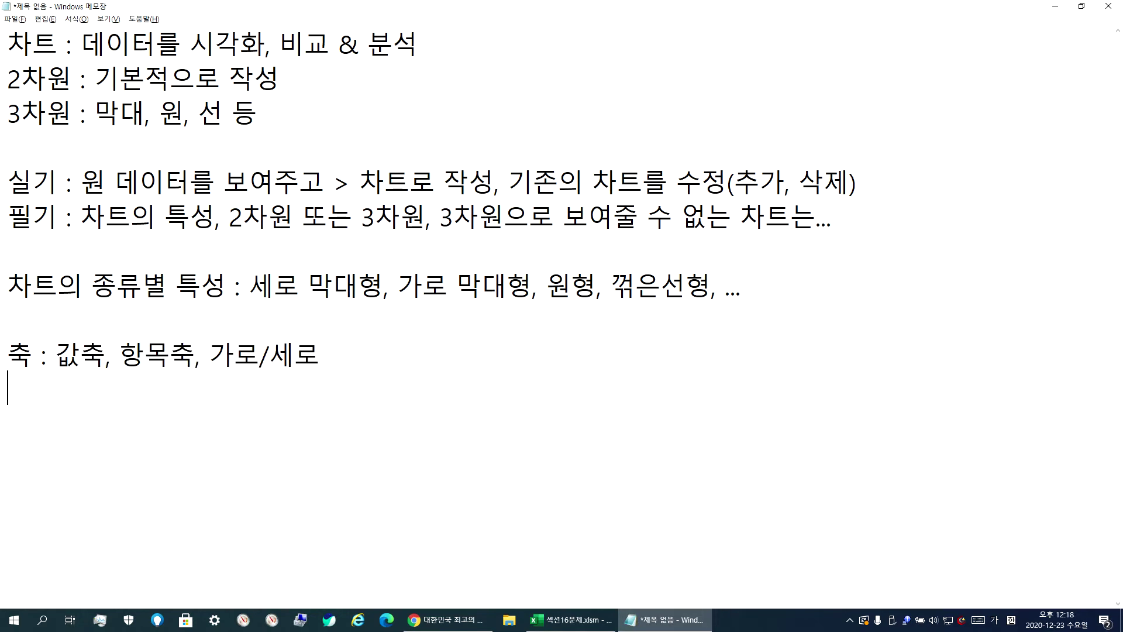
Insert "(숫자)" after 값축 and "(글자)" after 항목축 in the axis note
{"action": "key", "text": "Right"}
{"action": "key", "text": "Right"}
{"action": "key", "text": "Right"}
{"action": "type", "text": "(숫자)"}
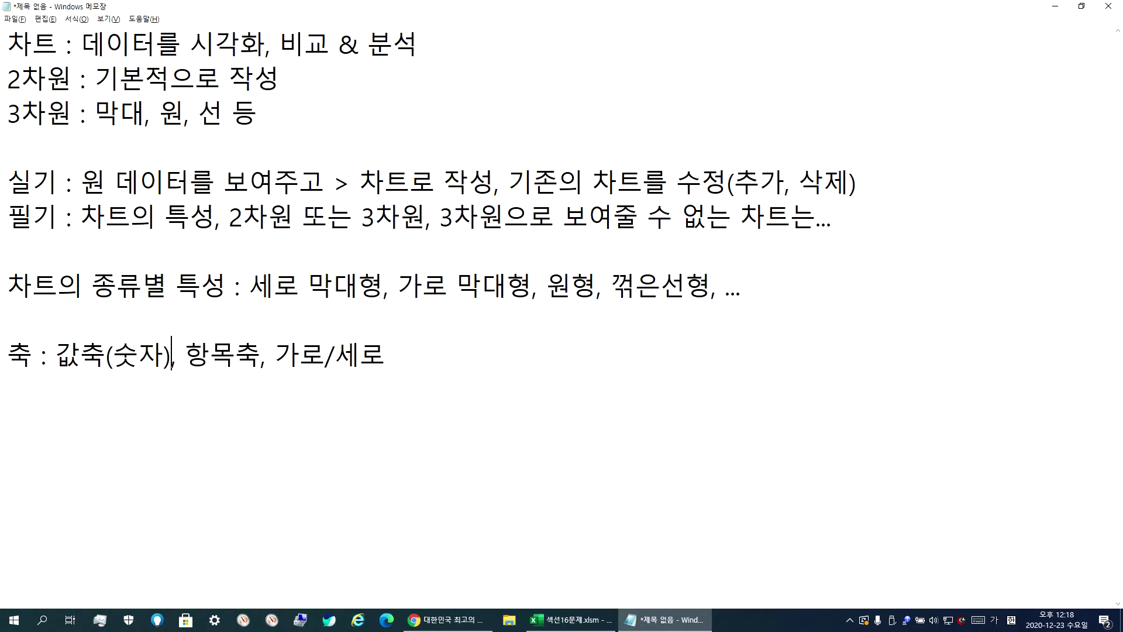
{"action": "key", "text": "Right"}
{"action": "key", "text": "Right"}
{"action": "key", "text": "Right"}
{"action": "type", "text": "(글자)"}
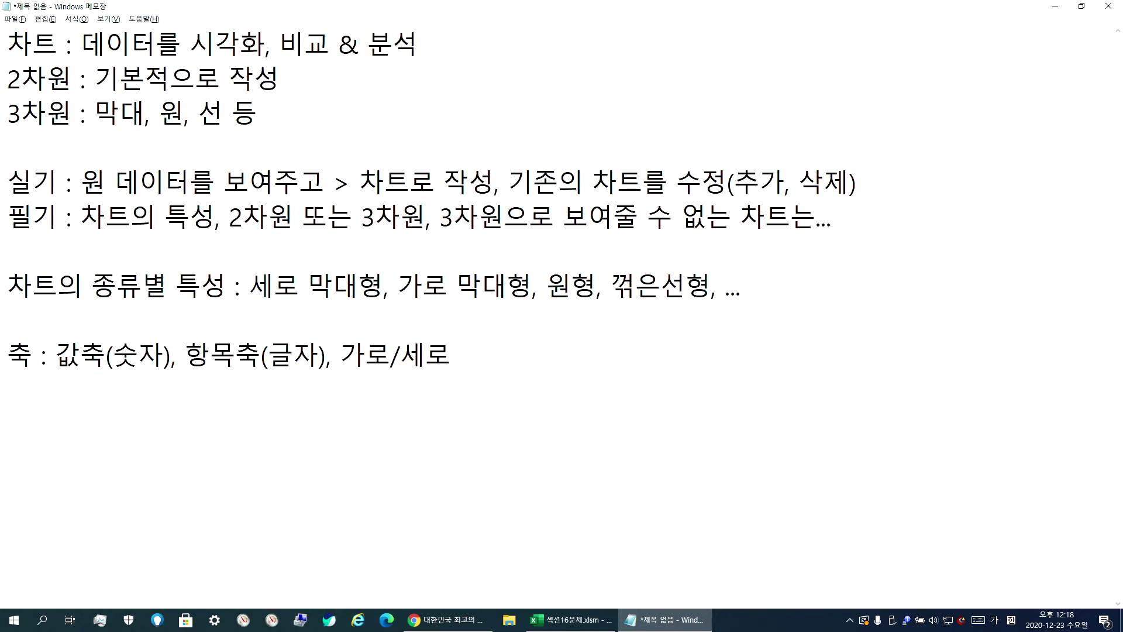
{"action": "left_click", "coordinate": [250, 469]}
Switch back to Excel, examine the chart's 생산량 columns, and deselect the chart
{"action": "left_click", "coordinate": [570, 619]}
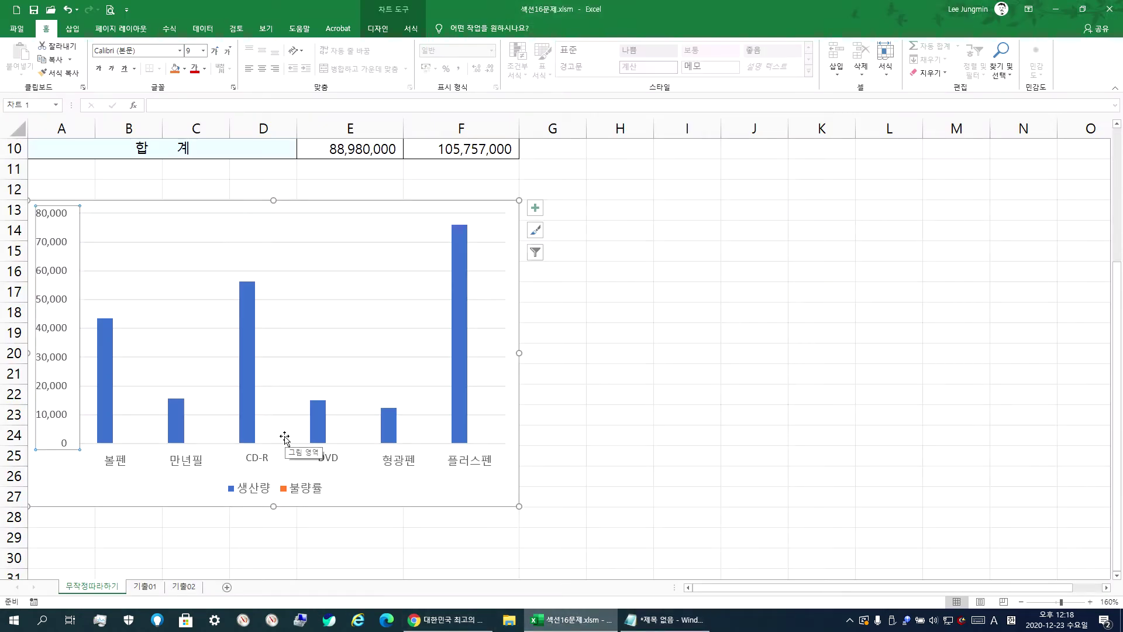
{"action": "left_click", "coordinate": [104, 349]}
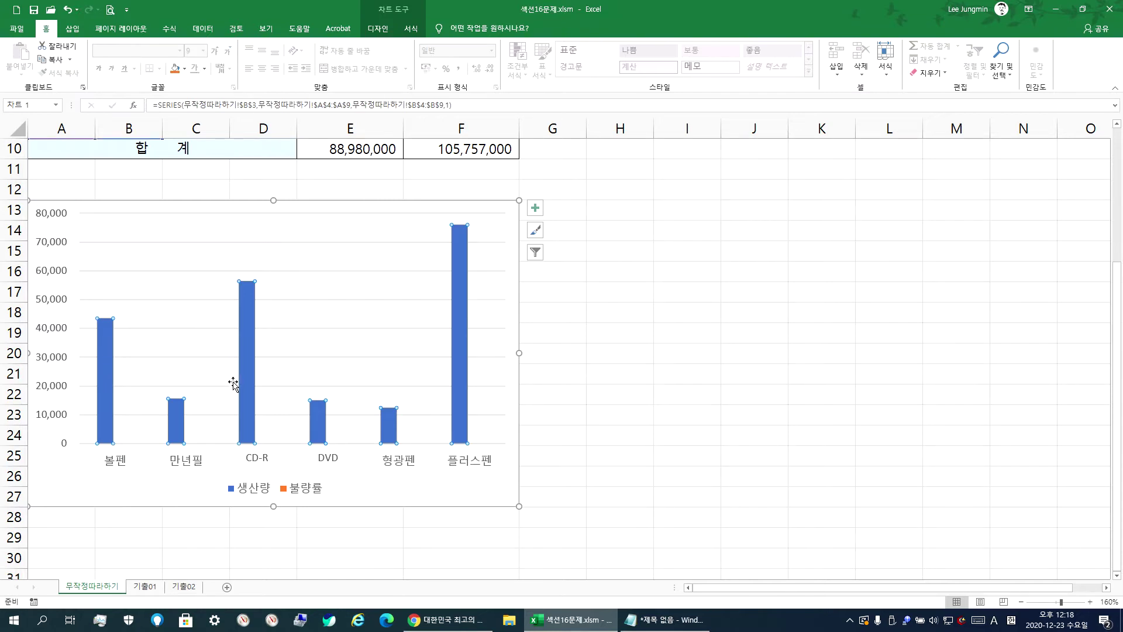
{"action": "mouse_move", "coordinate": [246, 341]}
{"action": "left_click", "coordinate": [599, 351]}
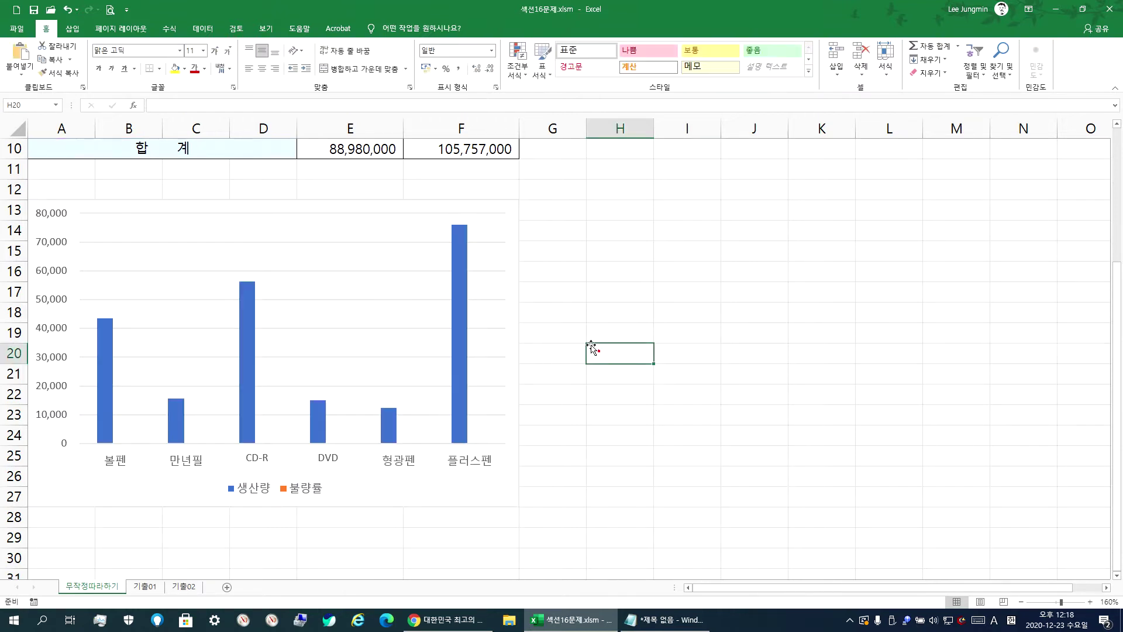
Look at the formatting options for the whole 생산량 series and for its single 플러스펜 column, closing each
{"action": "left_click", "coordinate": [458, 282]}
{"action": "left_click", "coordinate": [377, 28]}
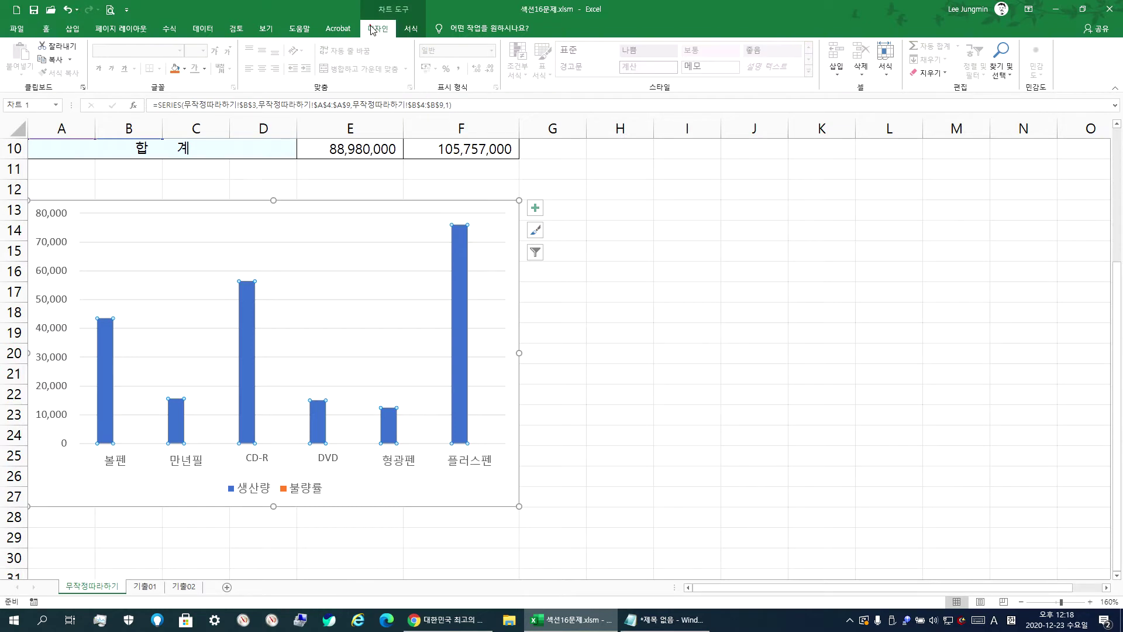
{"action": "left_click", "coordinate": [408, 31]}
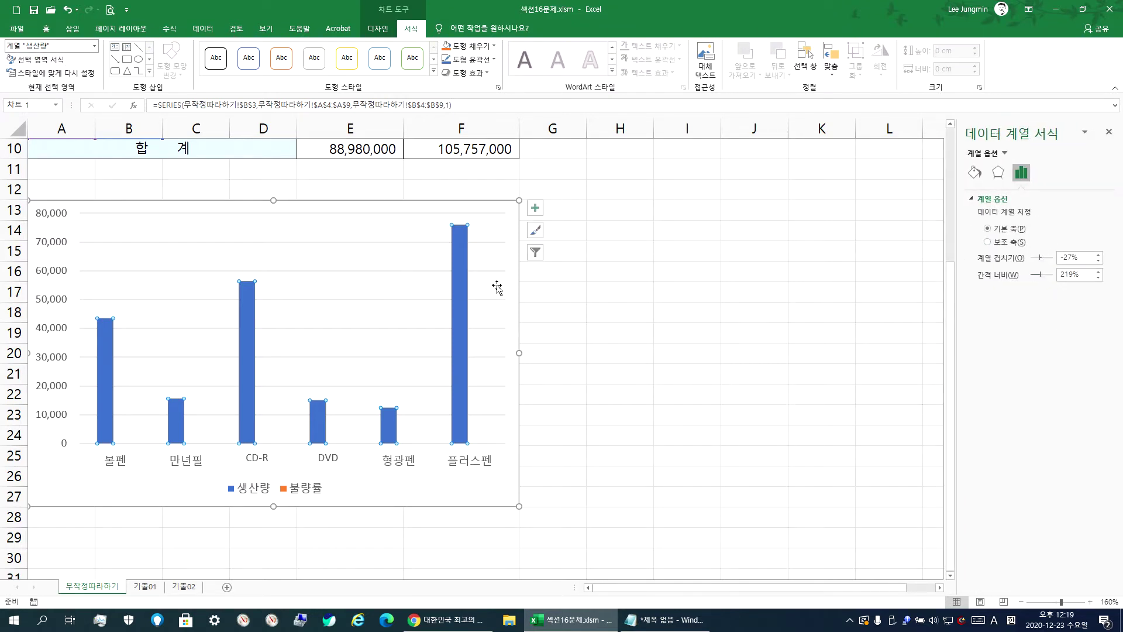
{"action": "left_click", "coordinate": [1105, 136]}
{"action": "double_click", "coordinate": [459, 267]}
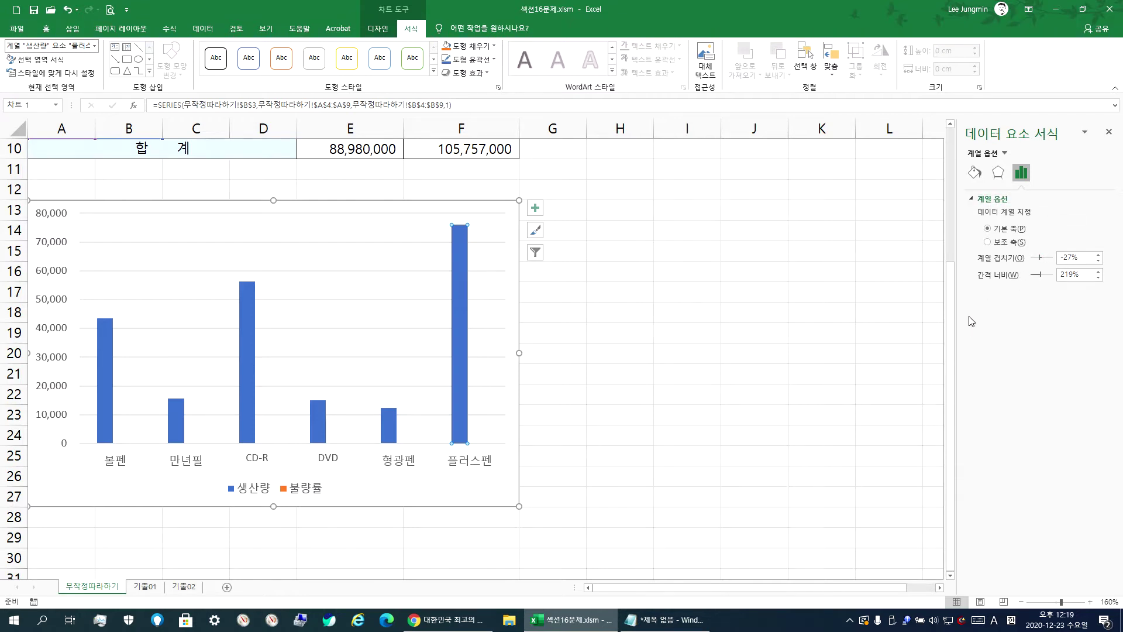
{"action": "left_click", "coordinate": [1109, 132]}
{"action": "left_click", "coordinate": [412, 303]}
{"action": "left_click", "coordinate": [458, 289]}
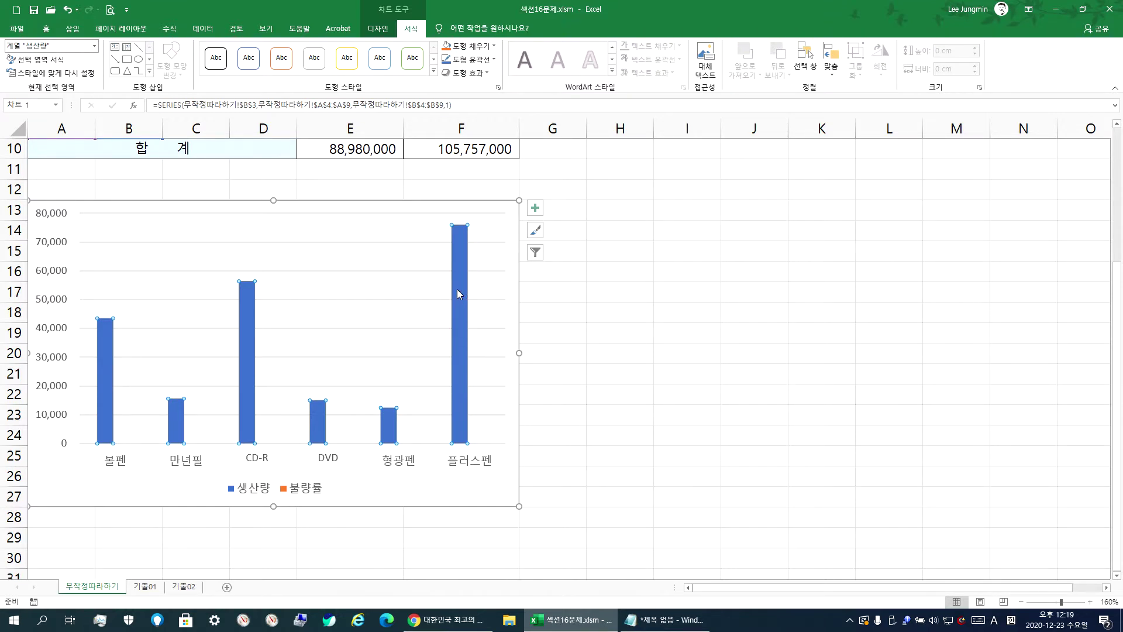
Select the whole chart area and review the chart design commands for data, chart type and location
{"action": "left_click", "coordinate": [504, 221]}
{"action": "left_click", "coordinate": [386, 210]}
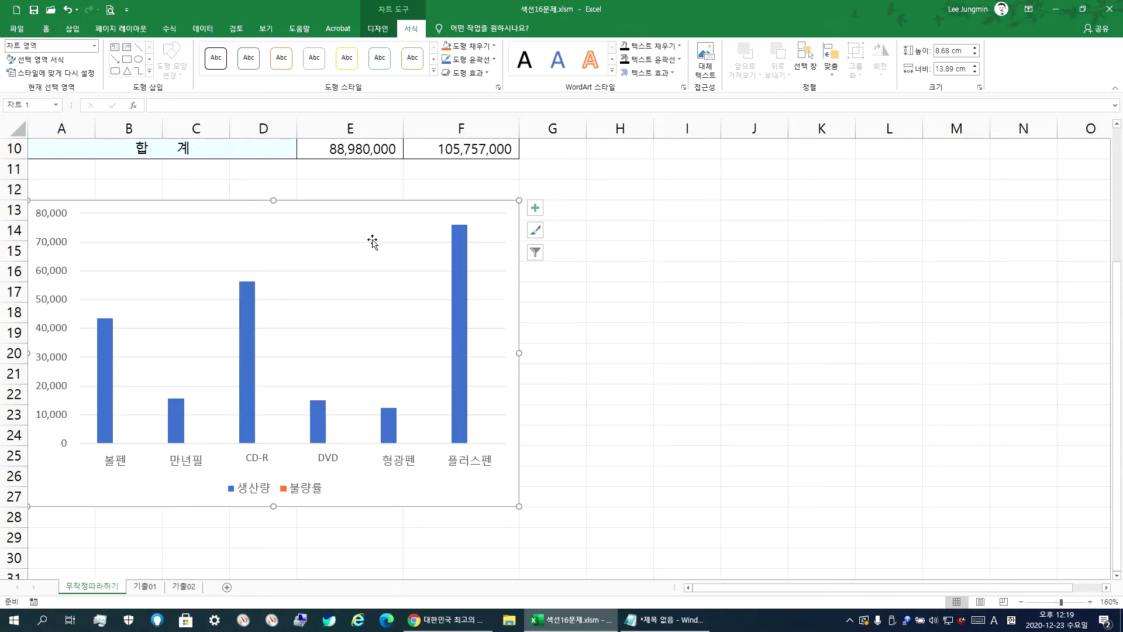
{"action": "left_click", "coordinate": [377, 29]}
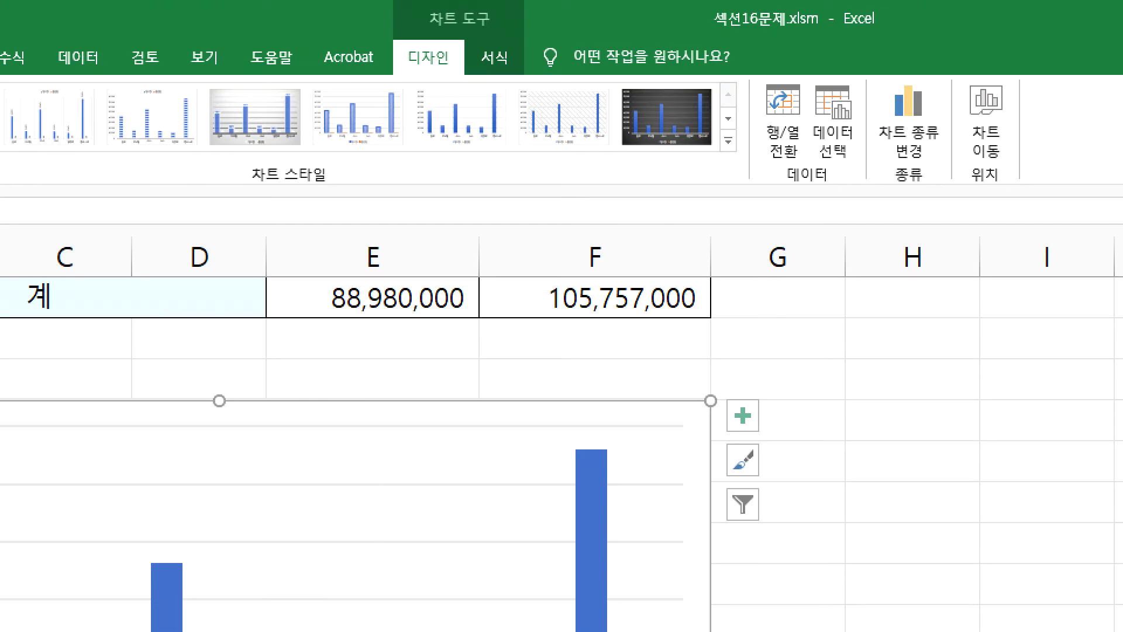
{"action": "mouse_move", "coordinate": [879, 79]}
{"action": "left_mouse_down"}
{"action": "mouse_move", "coordinate": [900, 101]}
{"action": "mouse_move", "coordinate": [930, 70]}
{"action": "left_mouse_up"}
{"action": "left_click_drag", "start_coordinate": [886, 164], "coordinate": [889, 138]}
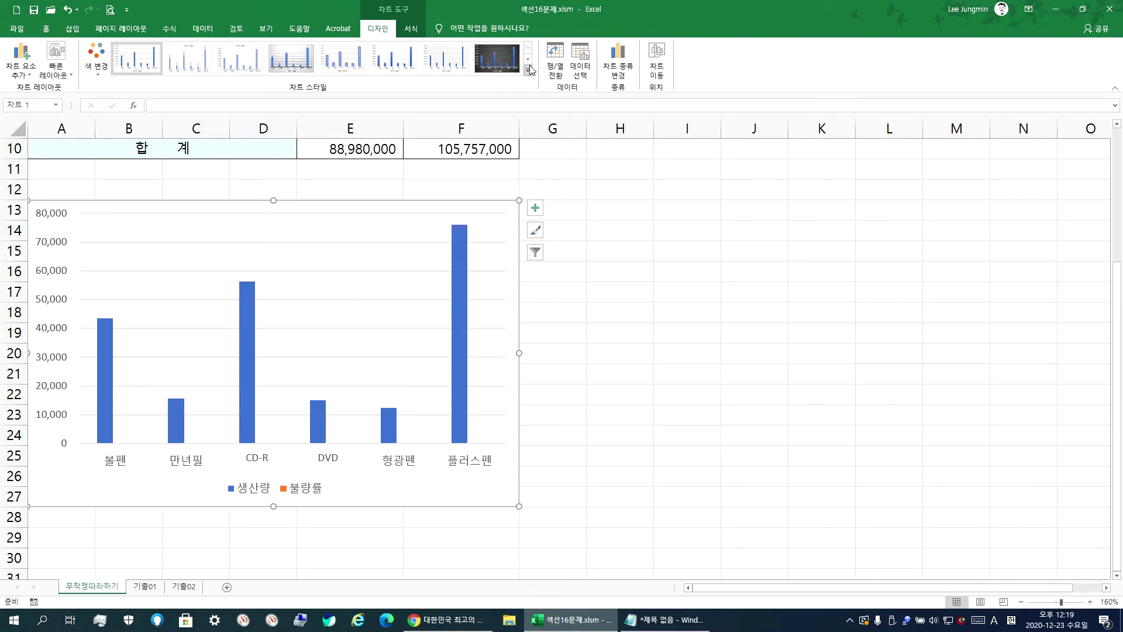
Change the whole chart to the 꺾은선형 type
{"action": "left_click", "coordinate": [614, 64]}
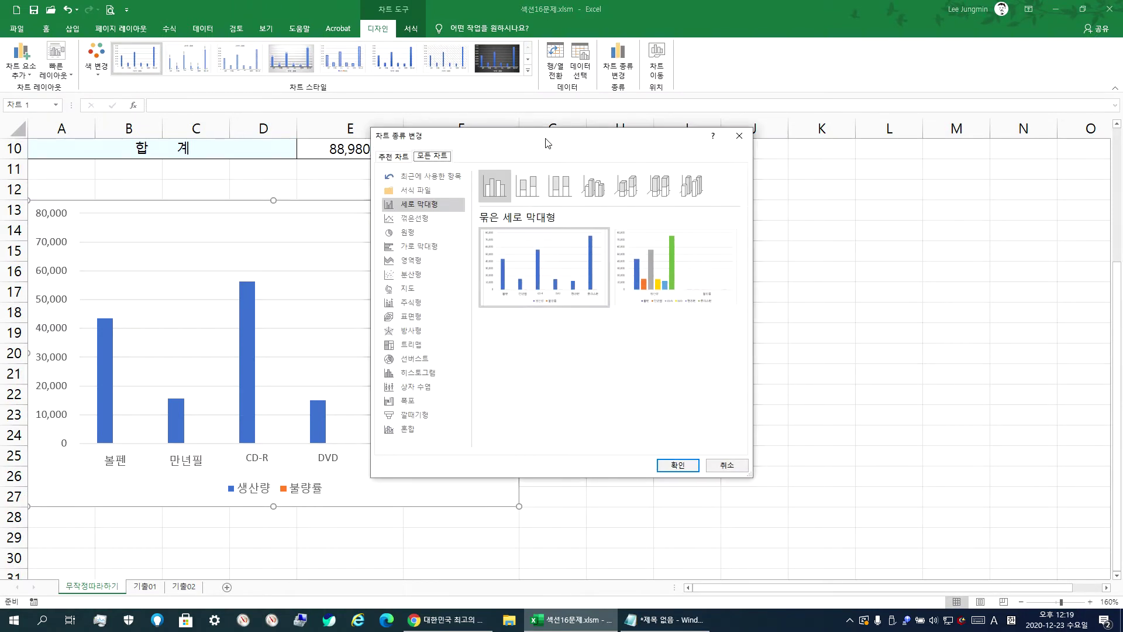
{"action": "left_click_drag", "start_coordinate": [593, 142], "coordinate": [776, 139]}
{"action": "left_click", "coordinate": [635, 214]}
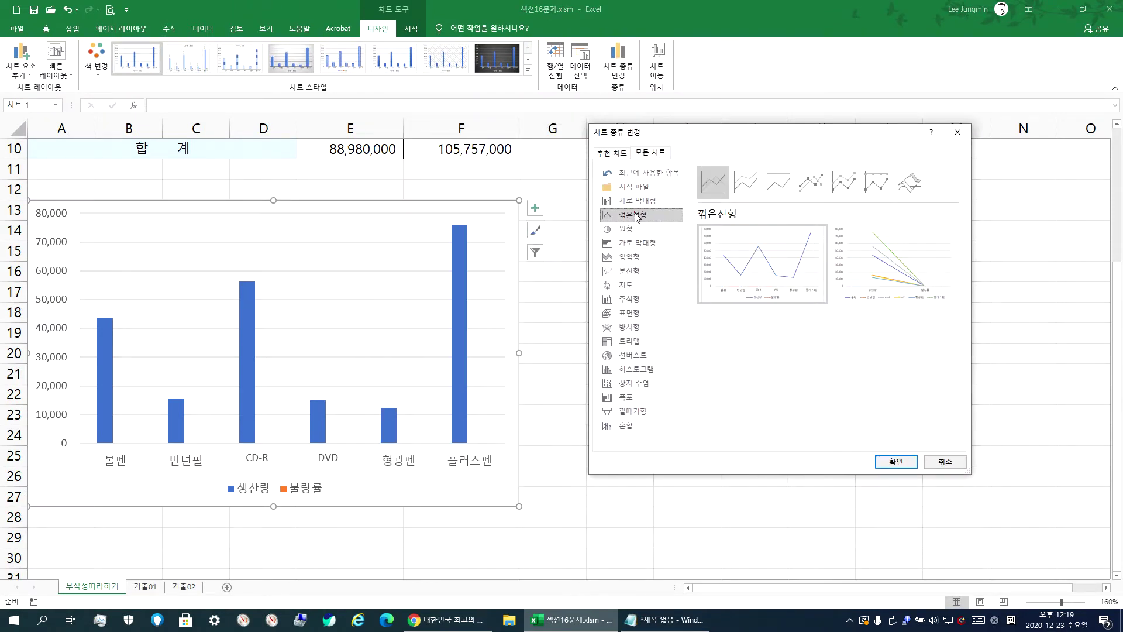
{"action": "left_click", "coordinate": [893, 460]}
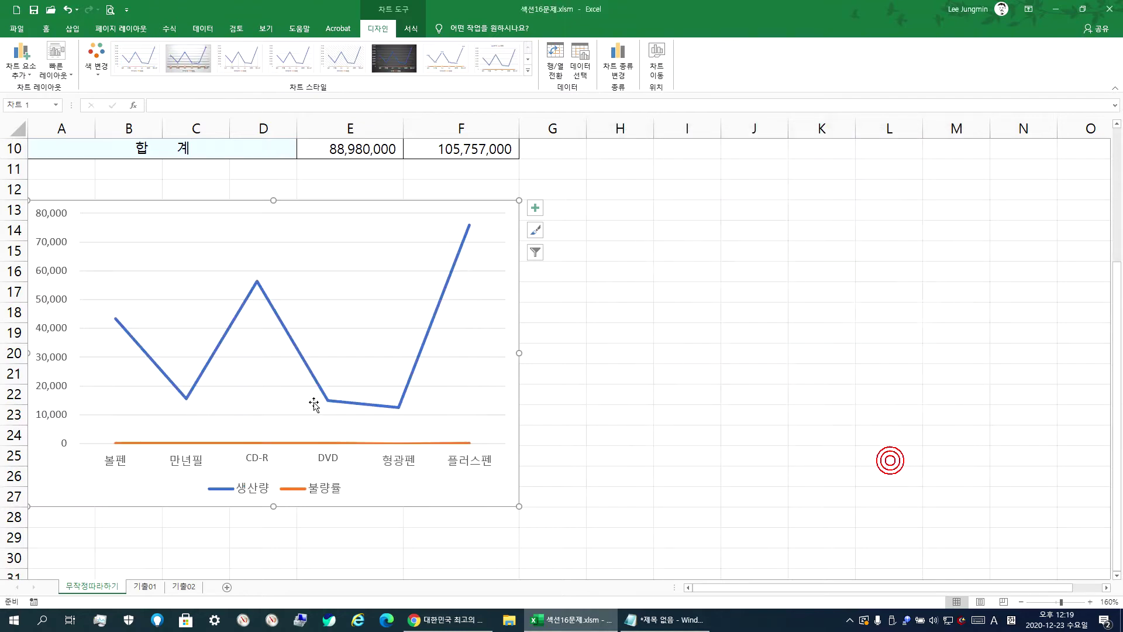
Change the chart back to the 묶은 세로 막대형 type
{"action": "left_click", "coordinate": [618, 64]}
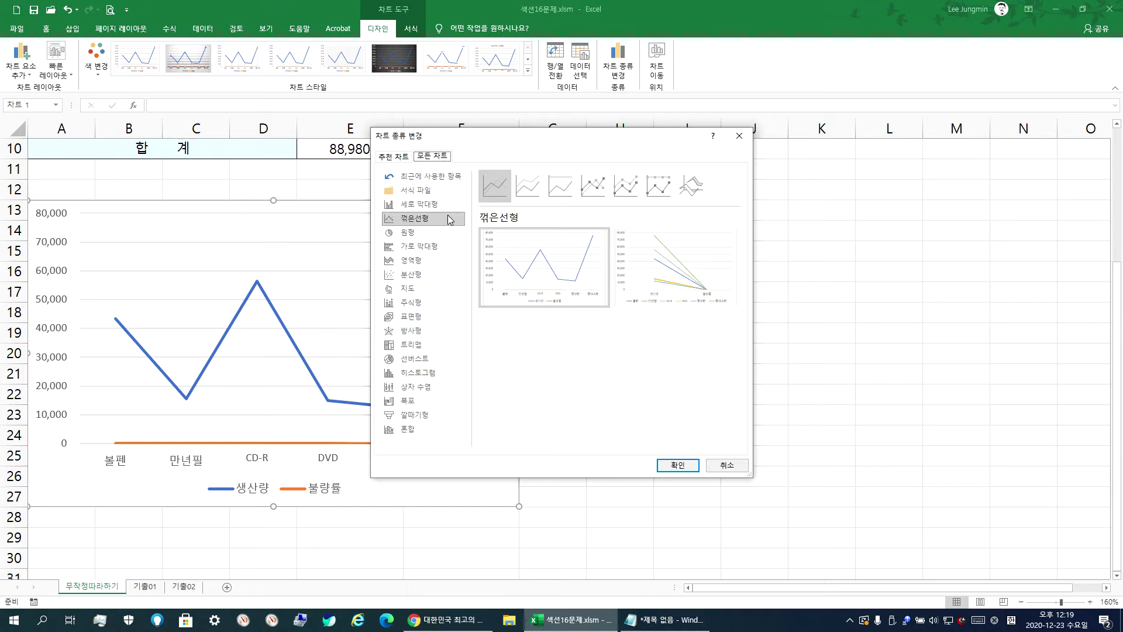
{"action": "left_click", "coordinate": [420, 205]}
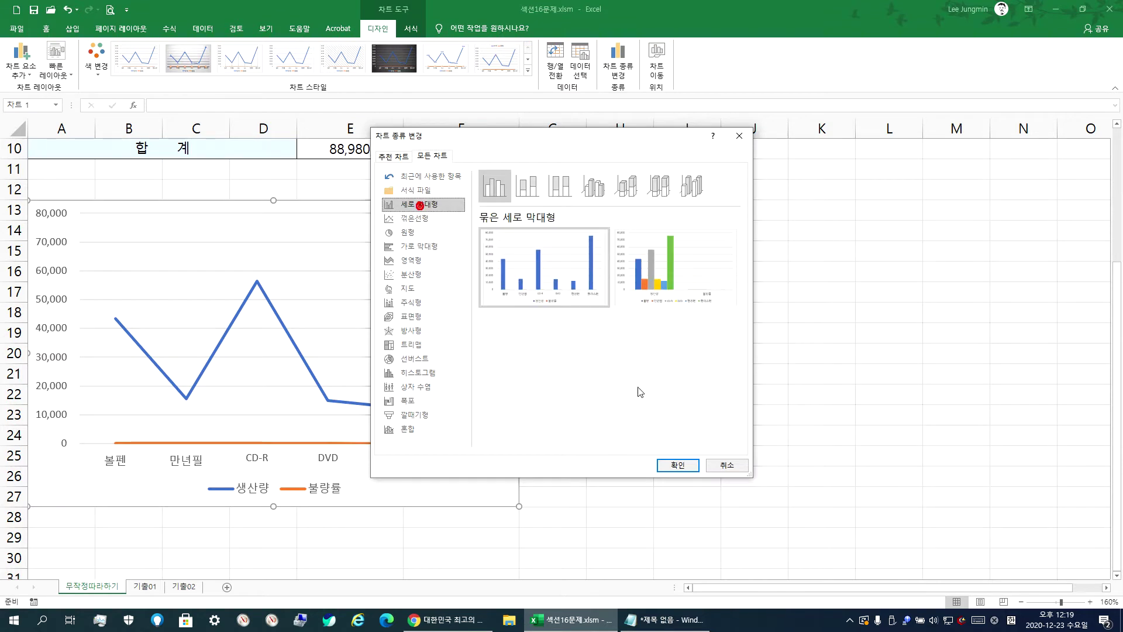
{"action": "left_click", "coordinate": [678, 466]}
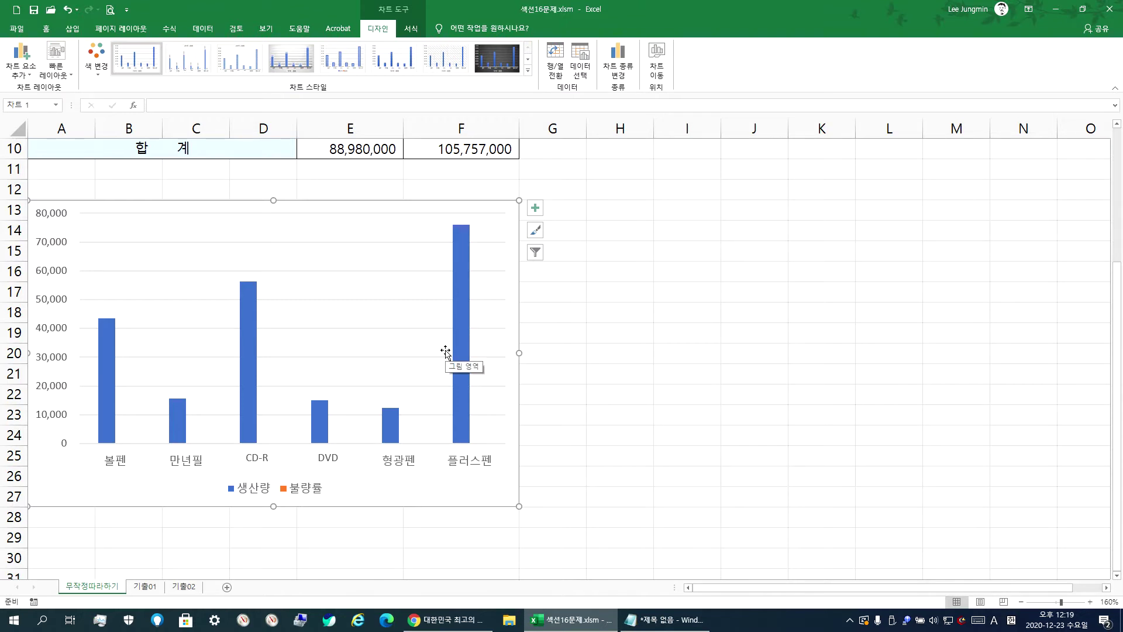
Select the 생산량 series to inspect its 플러스펜 column, and return to the chart area
{"action": "left_click", "coordinate": [465, 251]}
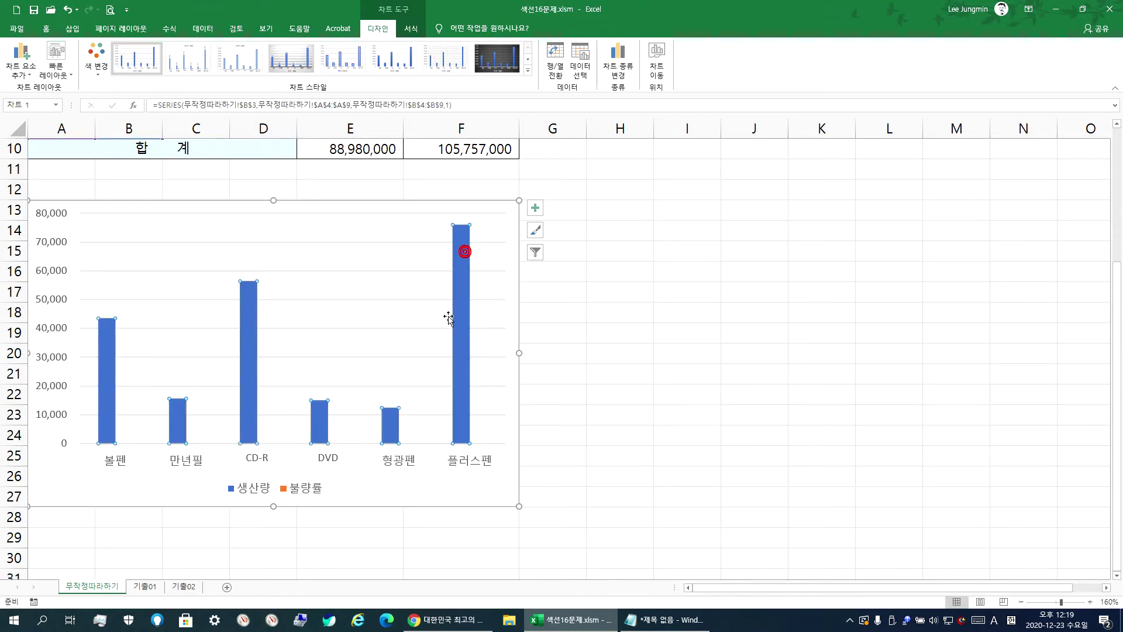
{"action": "mouse_move", "coordinate": [470, 271]}
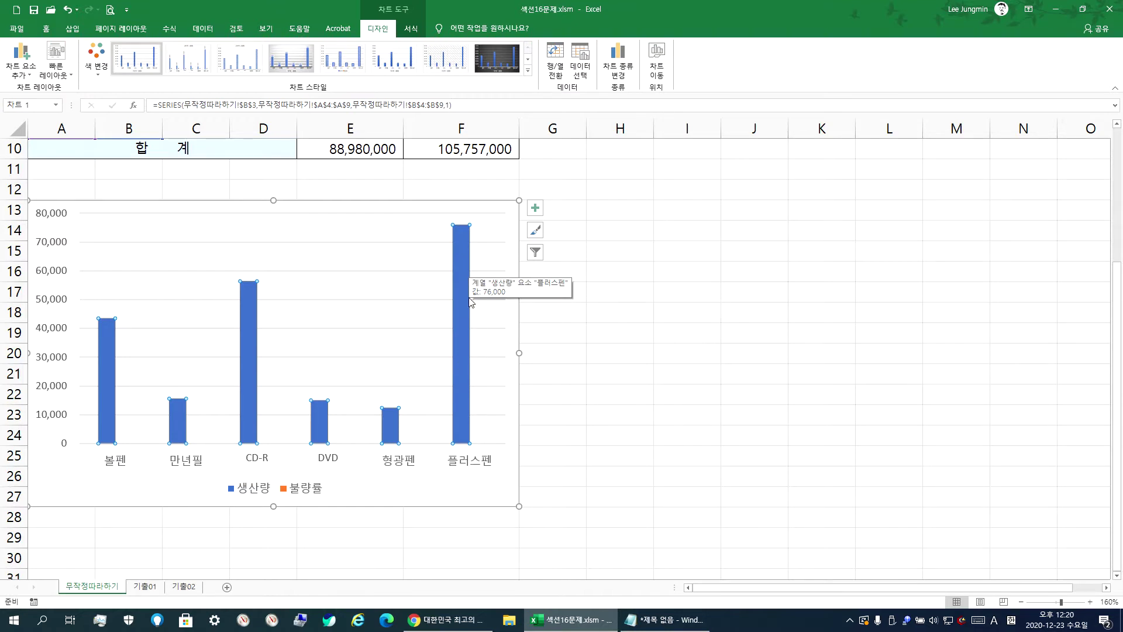
{"action": "left_click", "coordinate": [508, 230]}
{"action": "left_click", "coordinate": [463, 244]}
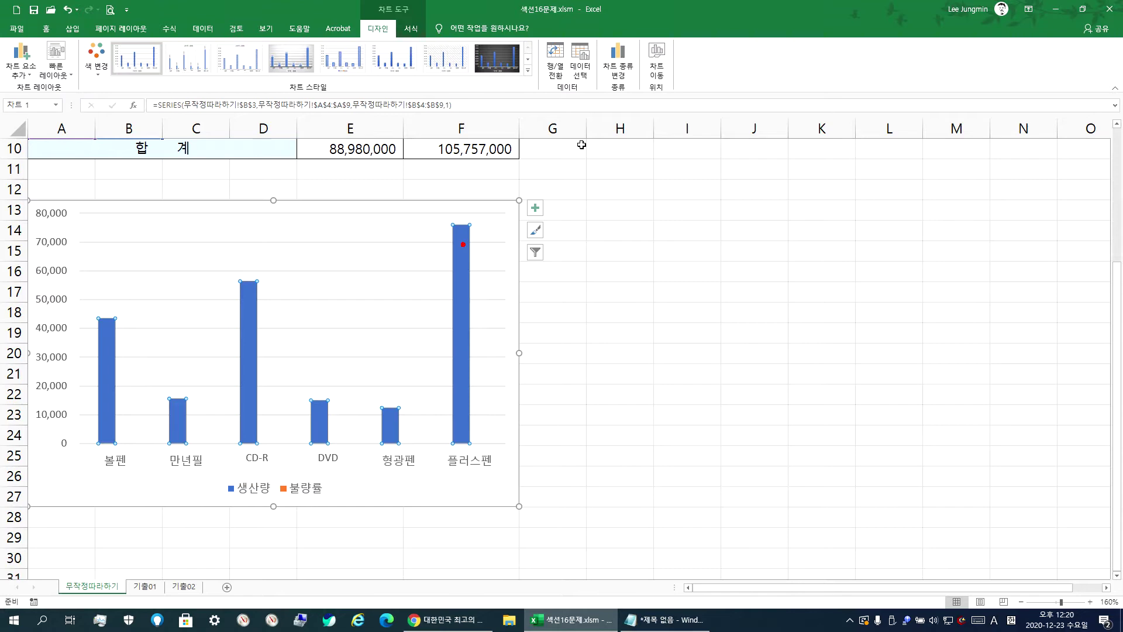
{"action": "left_click", "coordinate": [619, 66]}
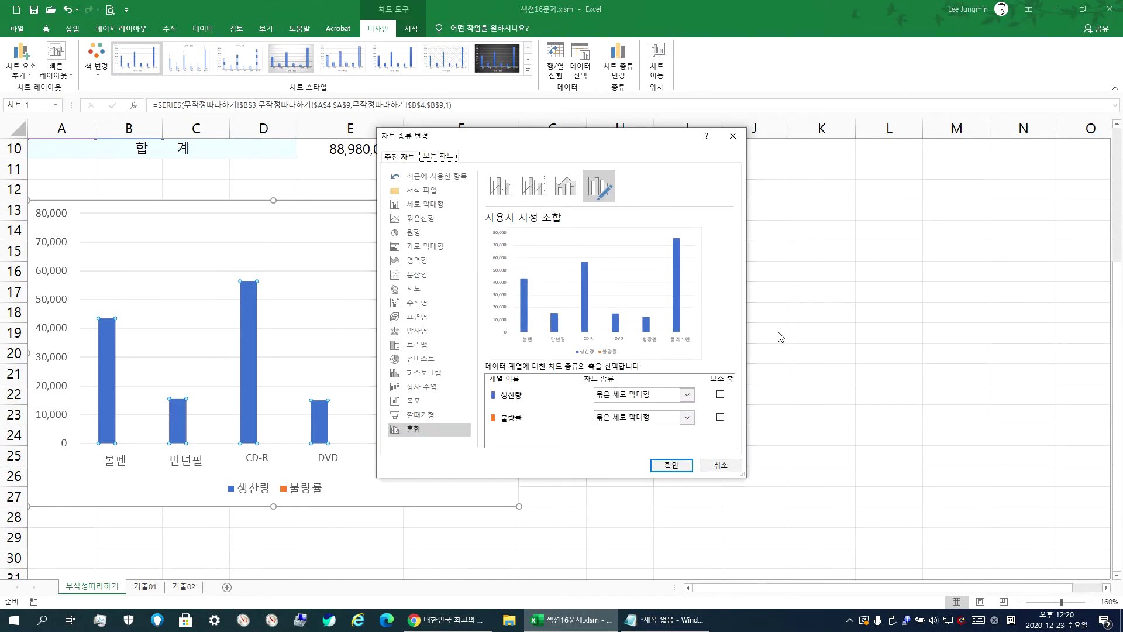
{"action": "left_click_drag", "start_coordinate": [639, 135], "coordinate": [810, 128]}
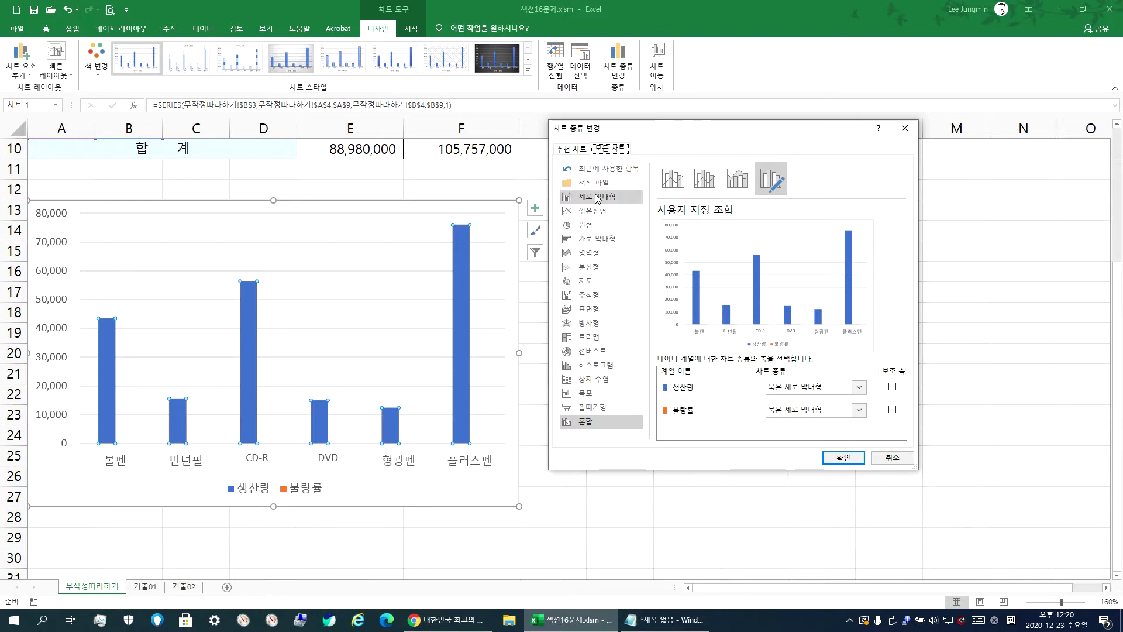
{"action": "key", "text": "Escape"}
{"action": "left_click", "coordinate": [510, 218]}
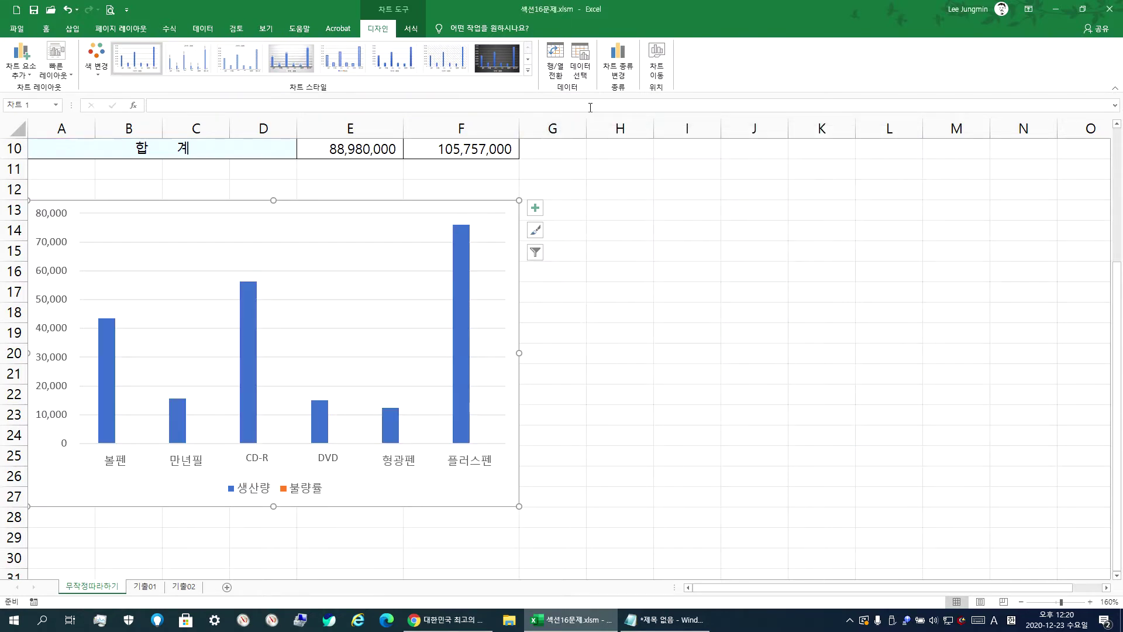
{"action": "left_click", "coordinate": [630, 70]}
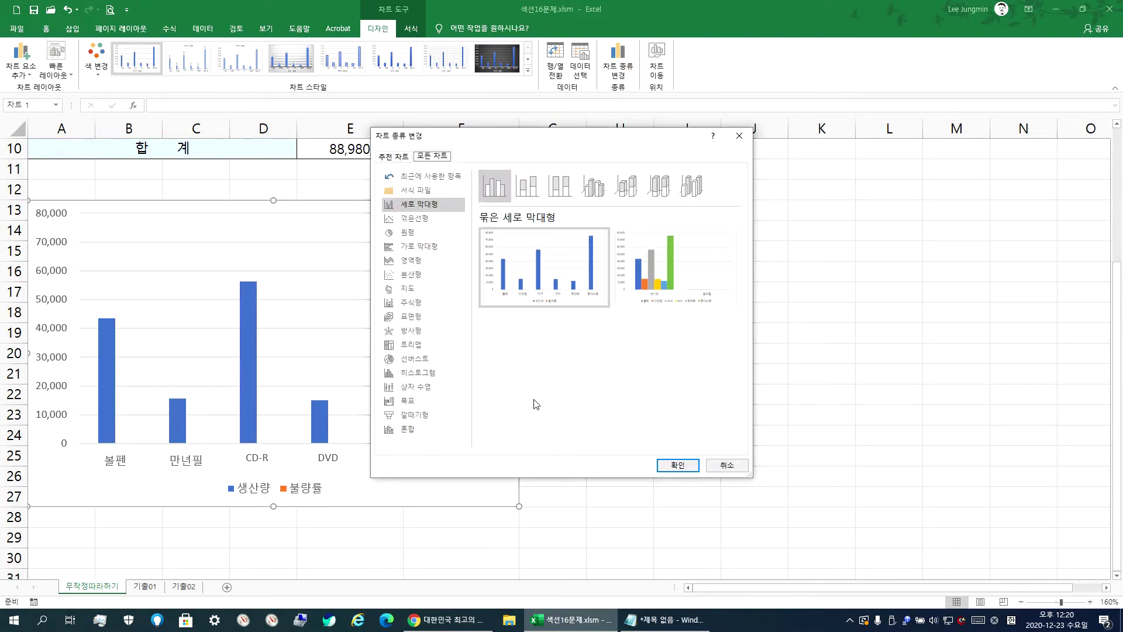
{"action": "left_click", "coordinate": [410, 430]}
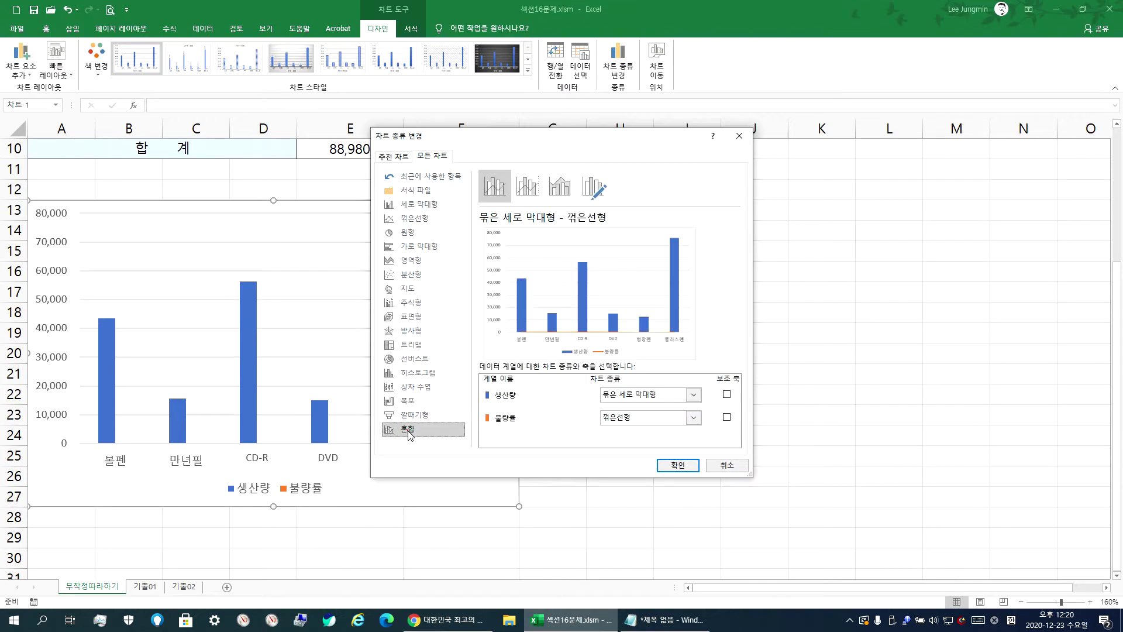
{"action": "left_click_drag", "start_coordinate": [543, 137], "coordinate": [714, 100]}
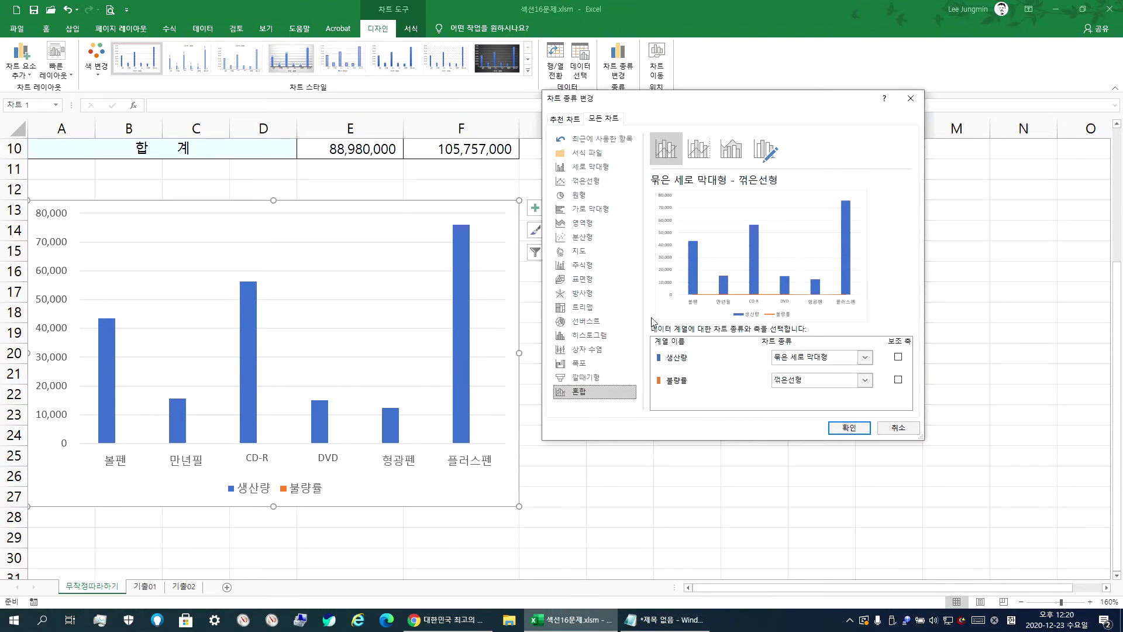
{"action": "key", "text": "Escape"}
Change the 생산량 series to 표식이 있는 꺾은선형 in a 혼합 chart, trying its 보조 축 option on and off
{"action": "left_click", "coordinate": [459, 269]}
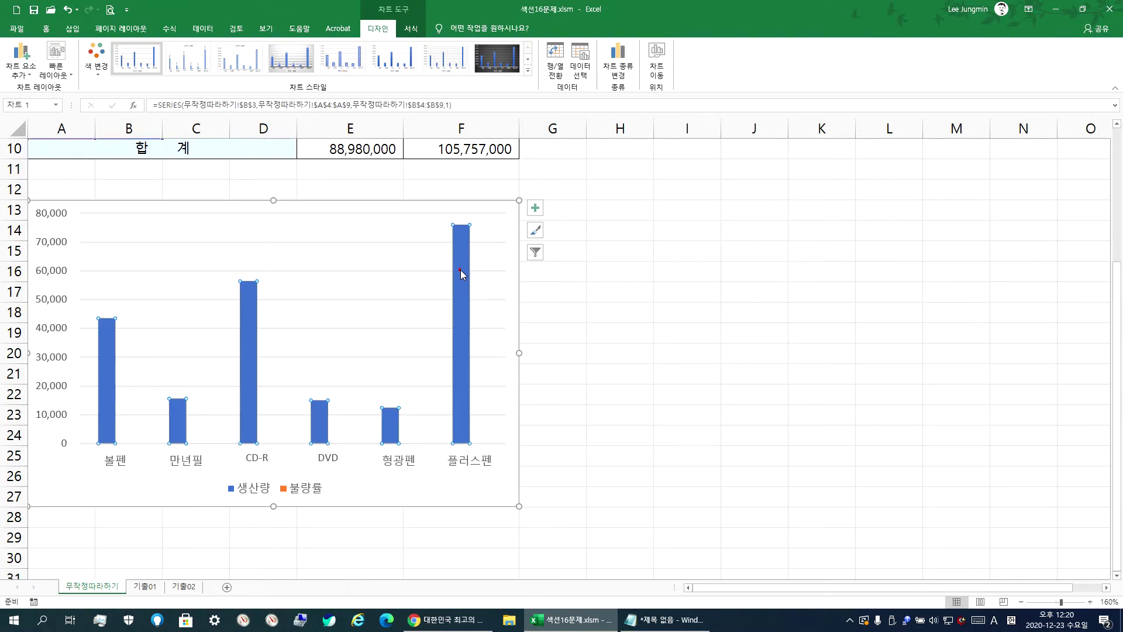
{"action": "left_click", "coordinate": [619, 66]}
{"action": "left_click_drag", "start_coordinate": [545, 138], "coordinate": [749, 98]}
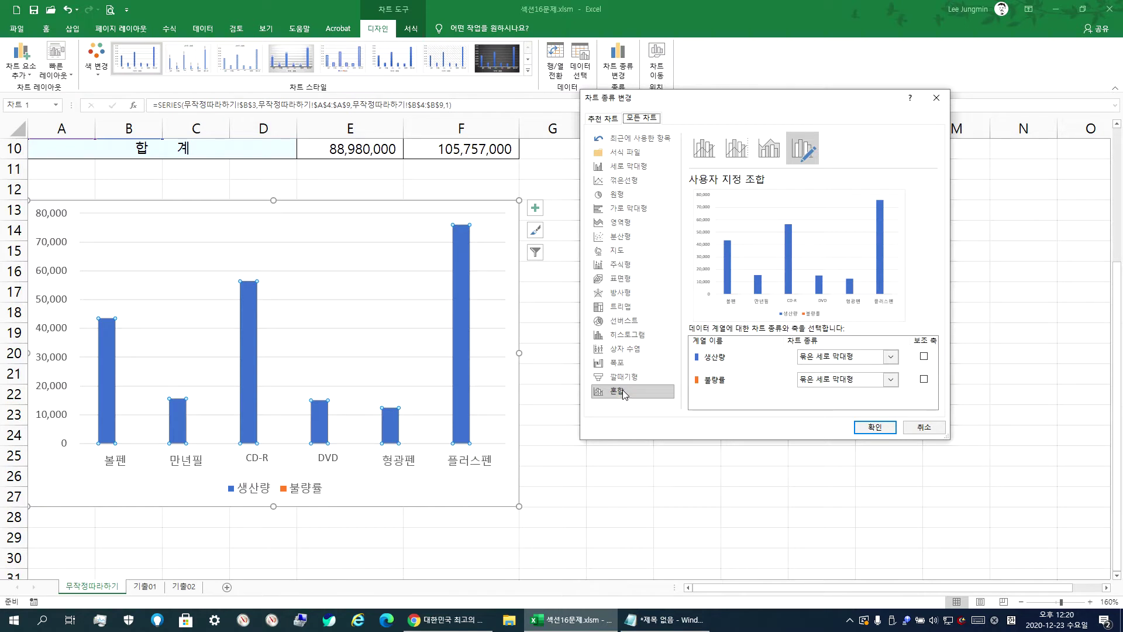
{"action": "left_click", "coordinate": [891, 357]}
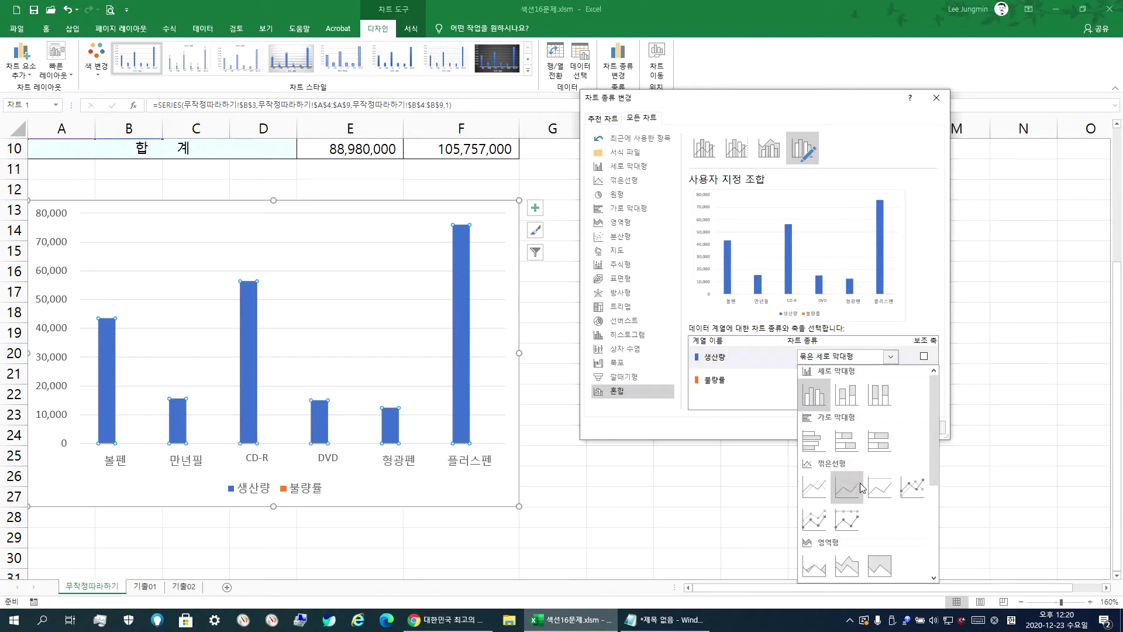
{"action": "left_click", "coordinate": [918, 493]}
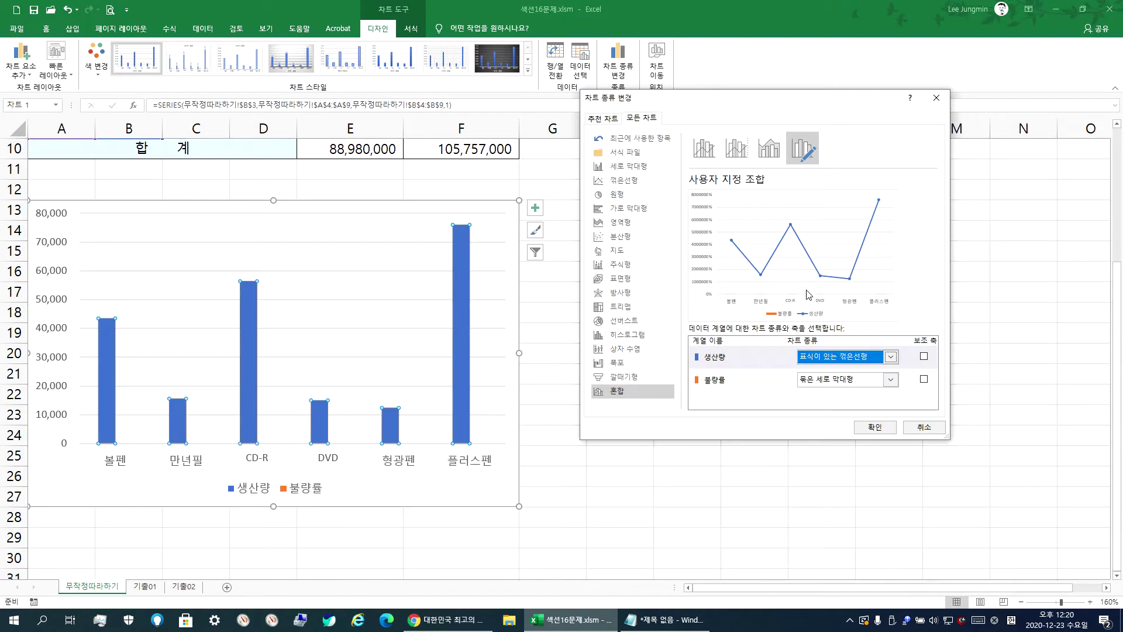
{"action": "left_click", "coordinate": [924, 356]}
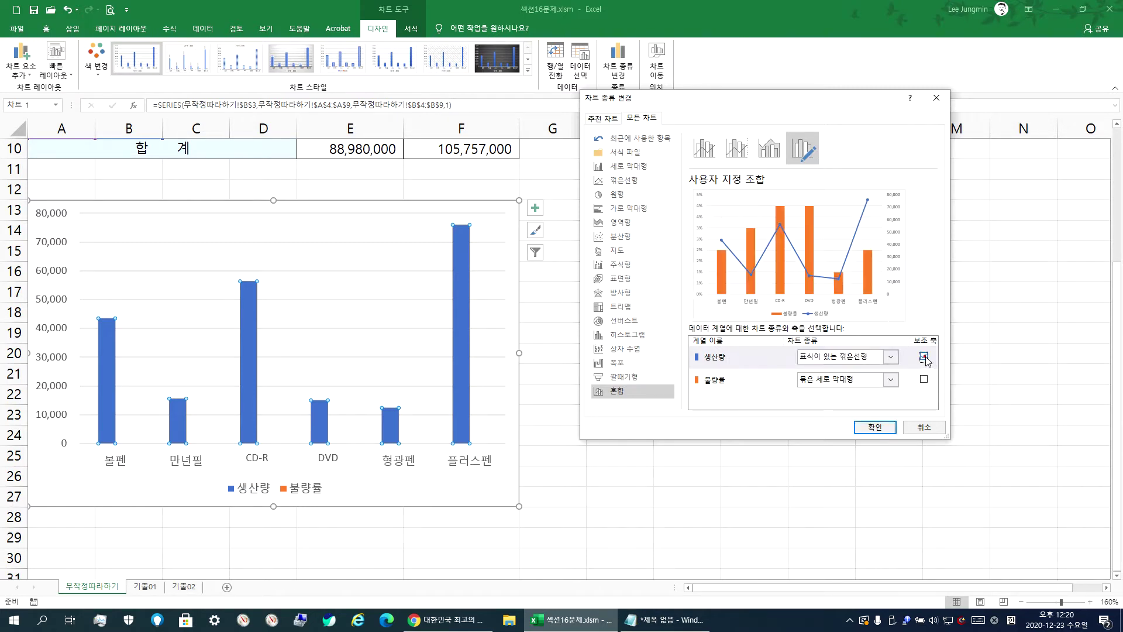
{"action": "left_click", "coordinate": [925, 356]}
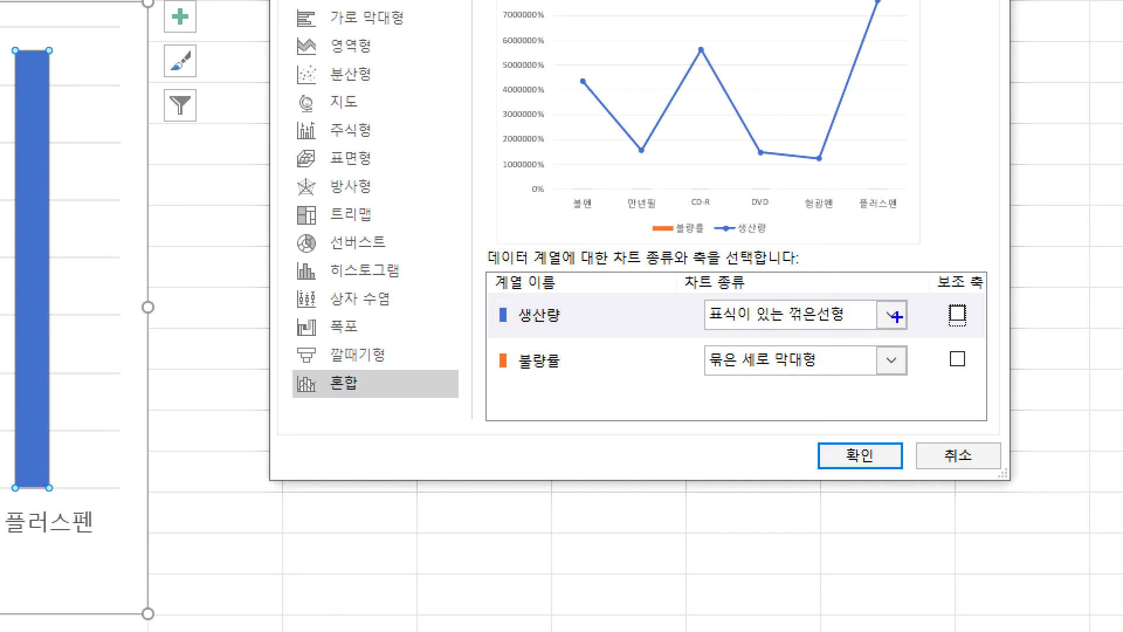
{"action": "mouse_move", "coordinate": [950, 300]}
{"action": "left_mouse_down"}
{"action": "mouse_move", "coordinate": [961, 311]}
{"action": "mouse_move", "coordinate": [981, 286]}
{"action": "left_mouse_up"}
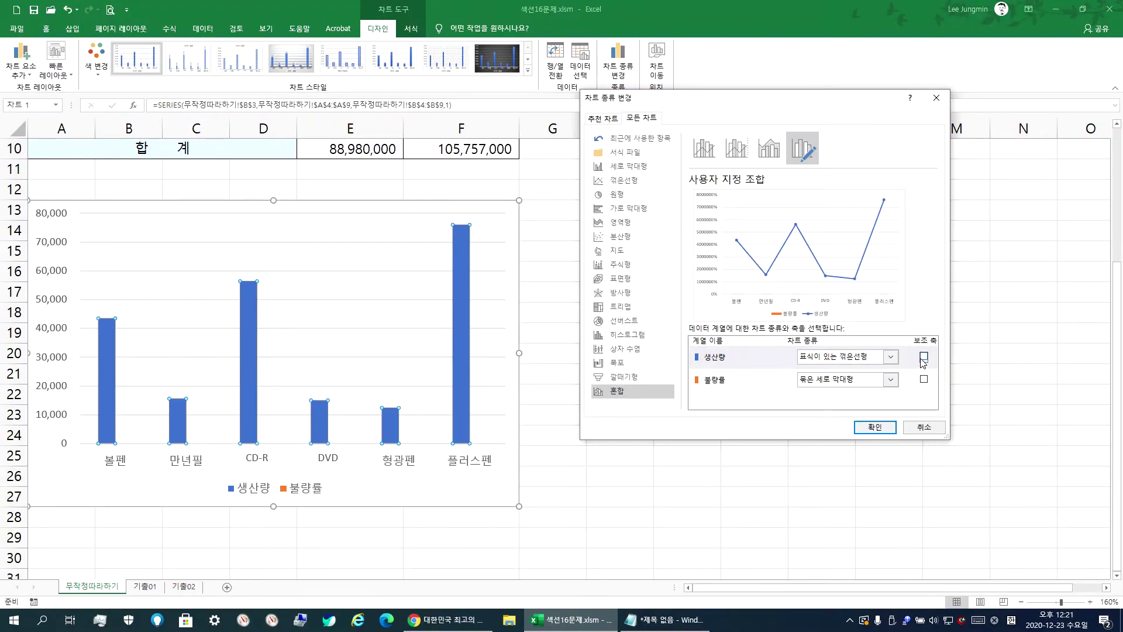
{"action": "left_click", "coordinate": [875, 426]}
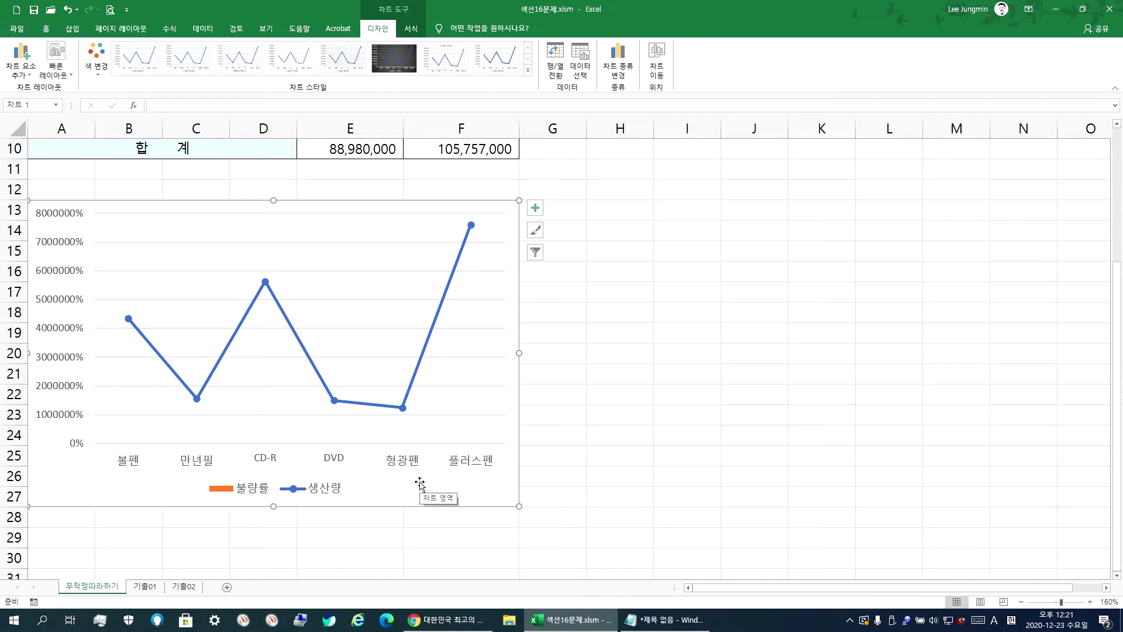
Assign the 생산량 line series to the 보조 축 through its data series formatting options
{"action": "mouse_move", "coordinate": [451, 277]}
{"action": "double_click", "coordinate": [451, 277]}
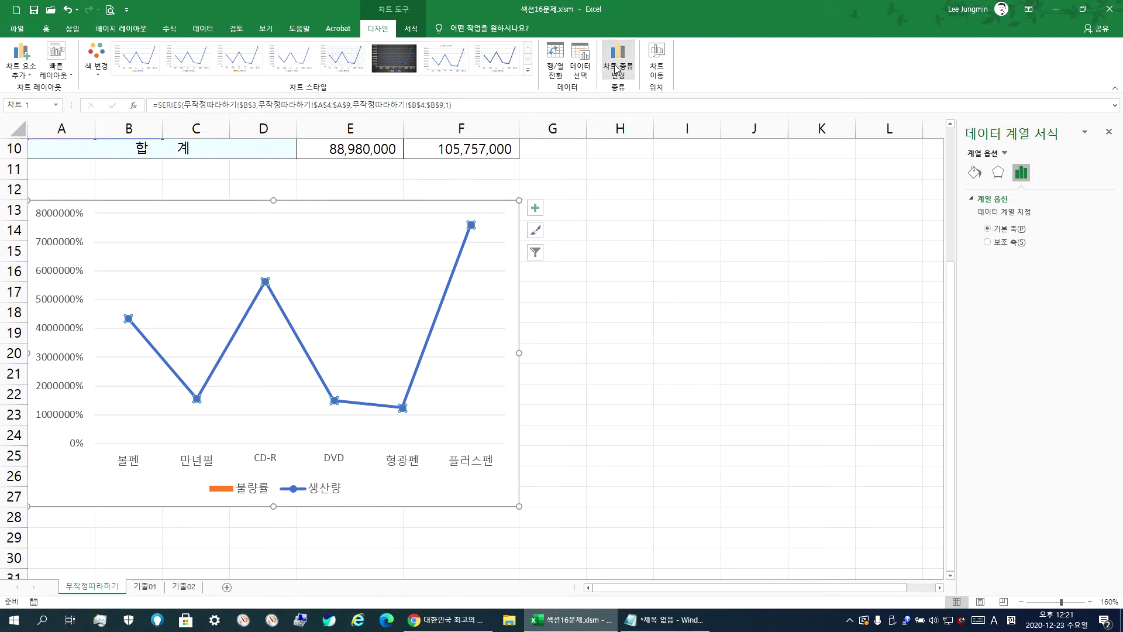
{"action": "left_click", "coordinate": [413, 27]}
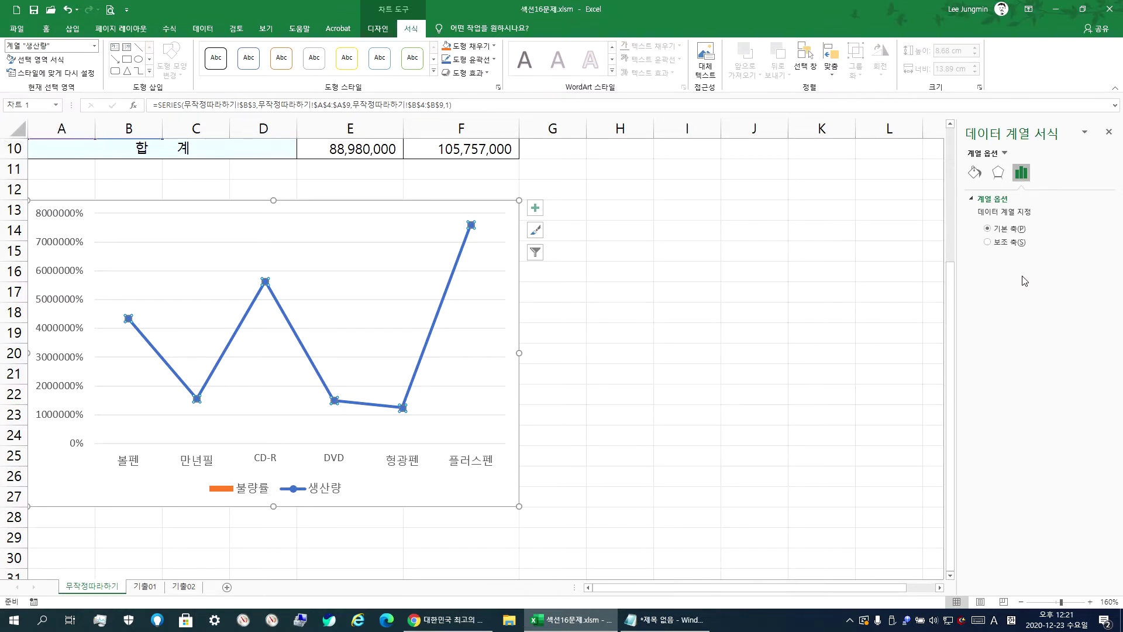
{"action": "left_click_drag", "start_coordinate": [982, 236], "coordinate": [997, 234]}
{"action": "left_click", "coordinate": [1011, 244]}
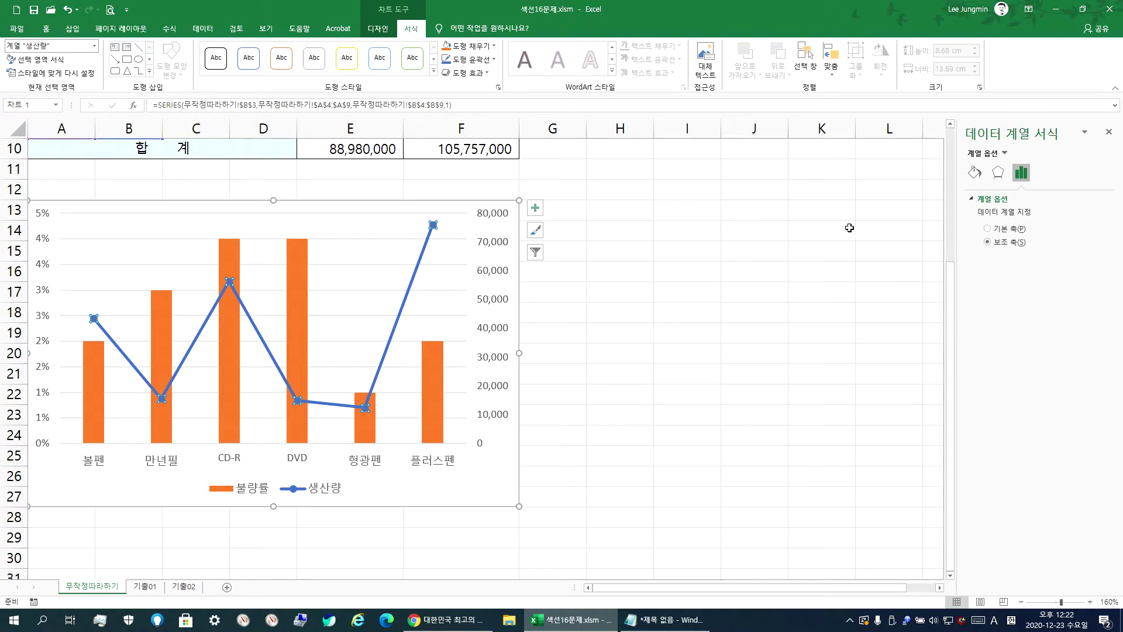
Undo the secondary axis assignment and the 생산량 series' chart type change
{"action": "left_click", "coordinate": [757, 269]}
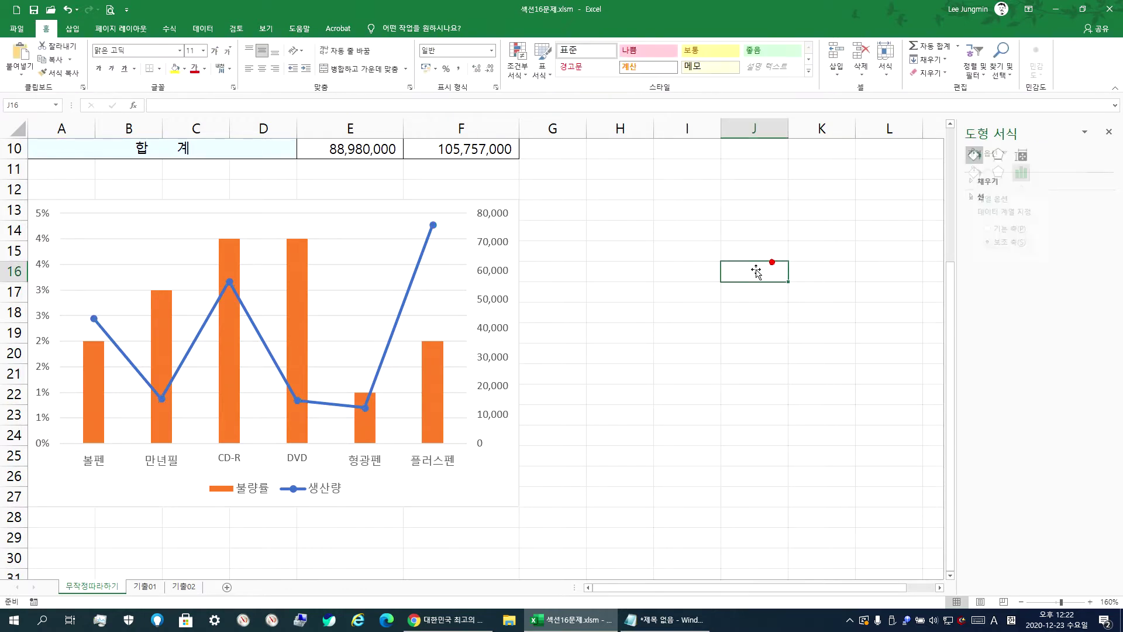
{"action": "key", "text": "ctrl+z"}
{"action": "key", "text": "ctrl+z"}
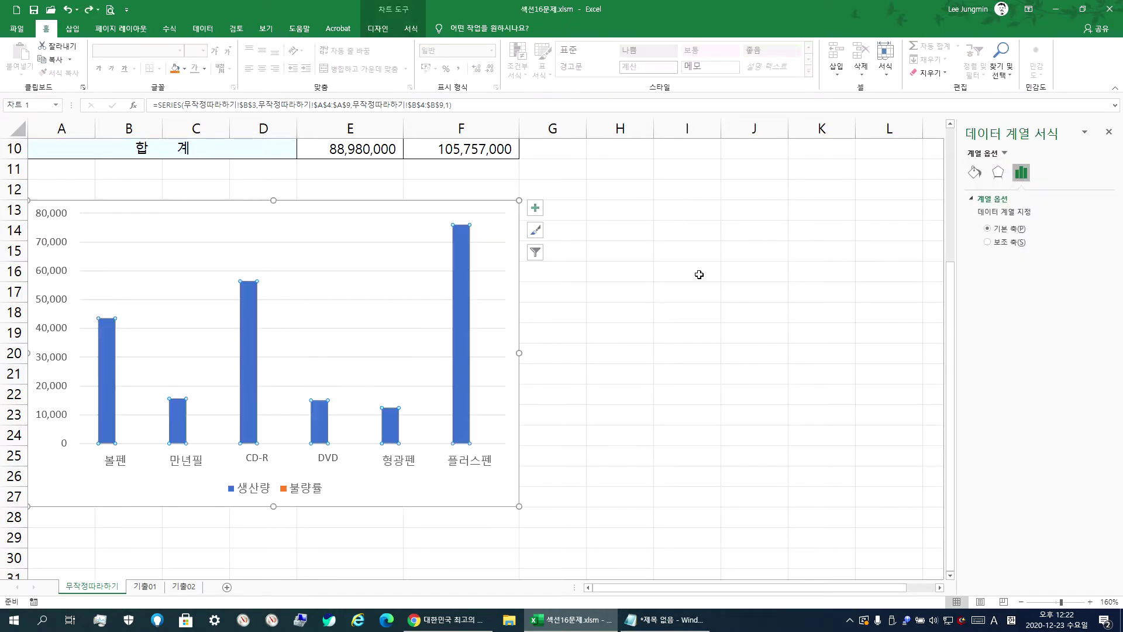
{"action": "left_click", "coordinate": [592, 374]}
Select the whole chart area and choose the 혼합 type as its new chart type
{"action": "left_click", "coordinate": [461, 285]}
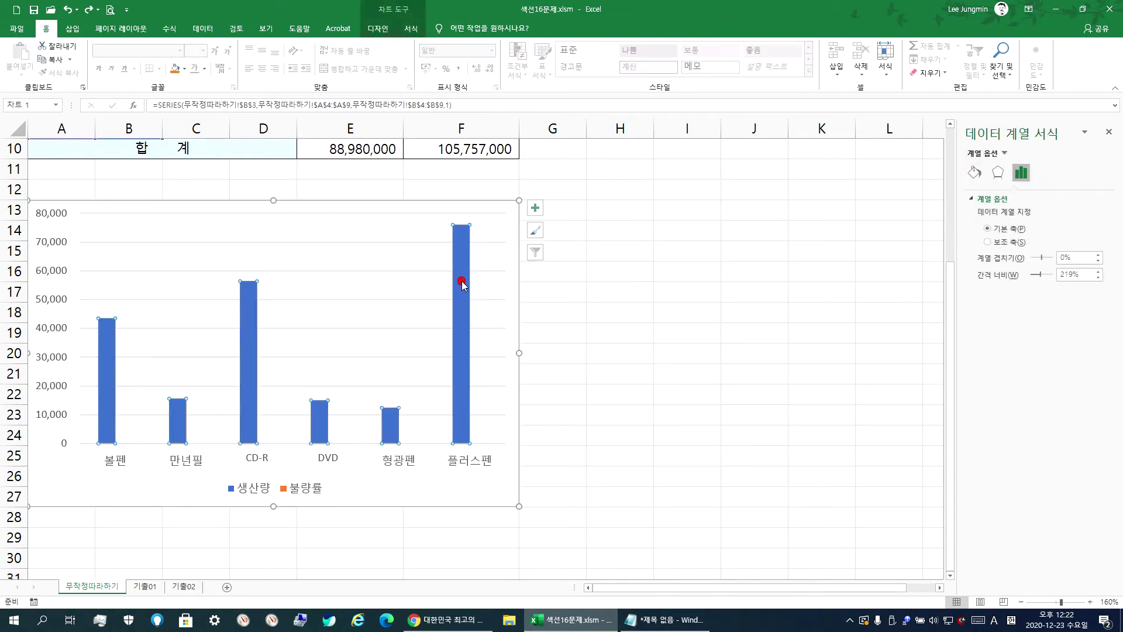
{"action": "left_click", "coordinate": [510, 231]}
{"action": "left_click", "coordinate": [378, 28]}
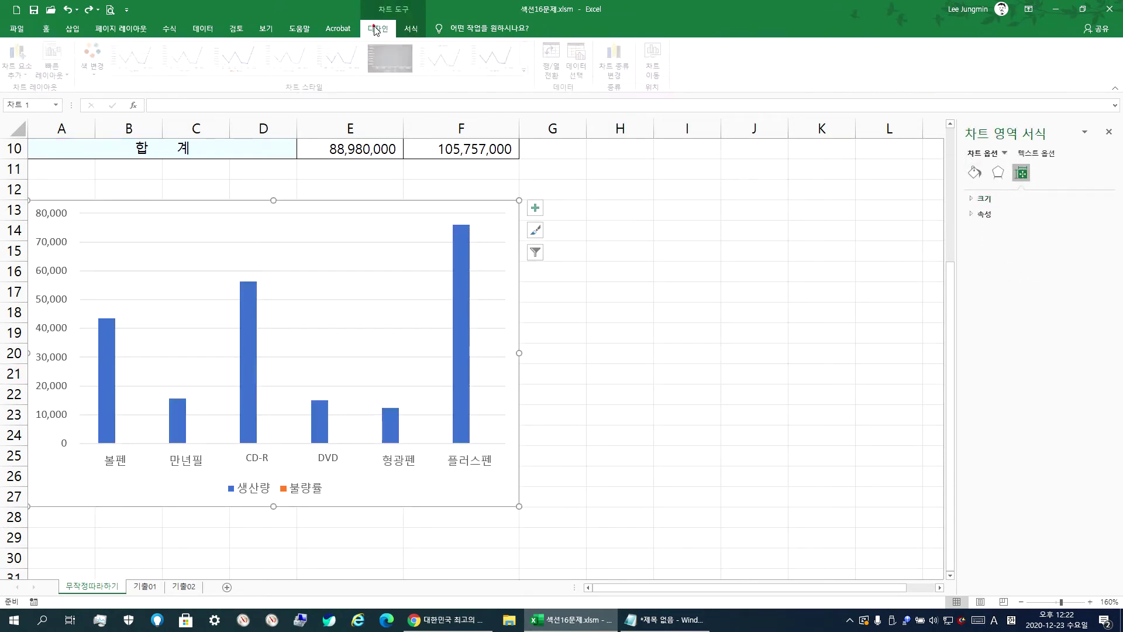
{"action": "left_click", "coordinate": [618, 65]}
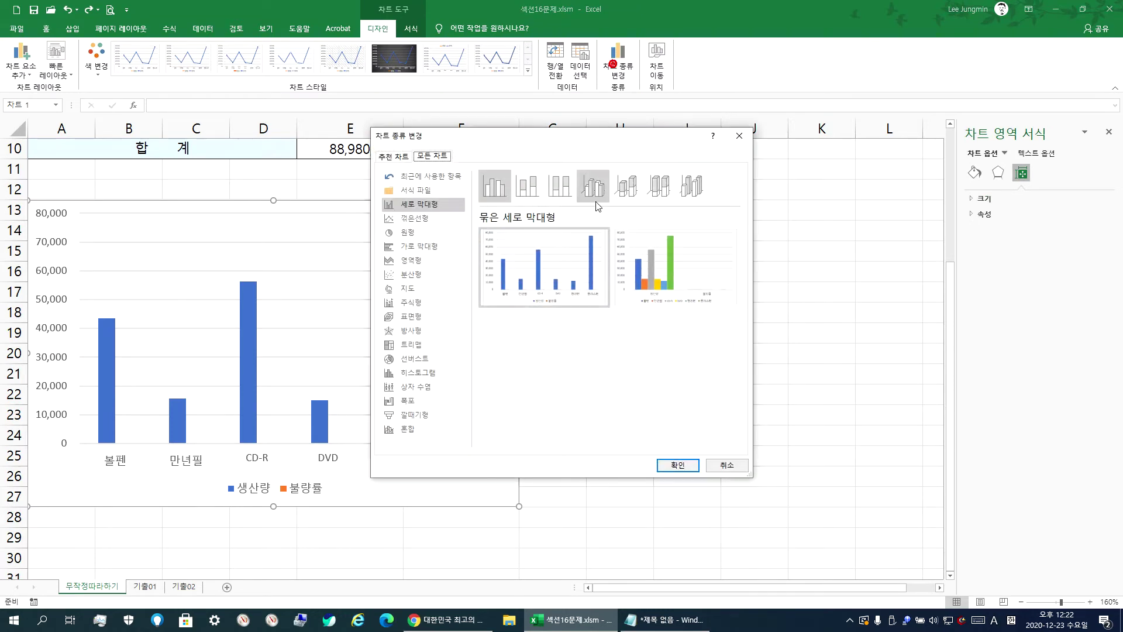
{"action": "left_click_drag", "start_coordinate": [535, 132], "coordinate": [688, 96]}
{"action": "left_click", "coordinate": [556, 379]}
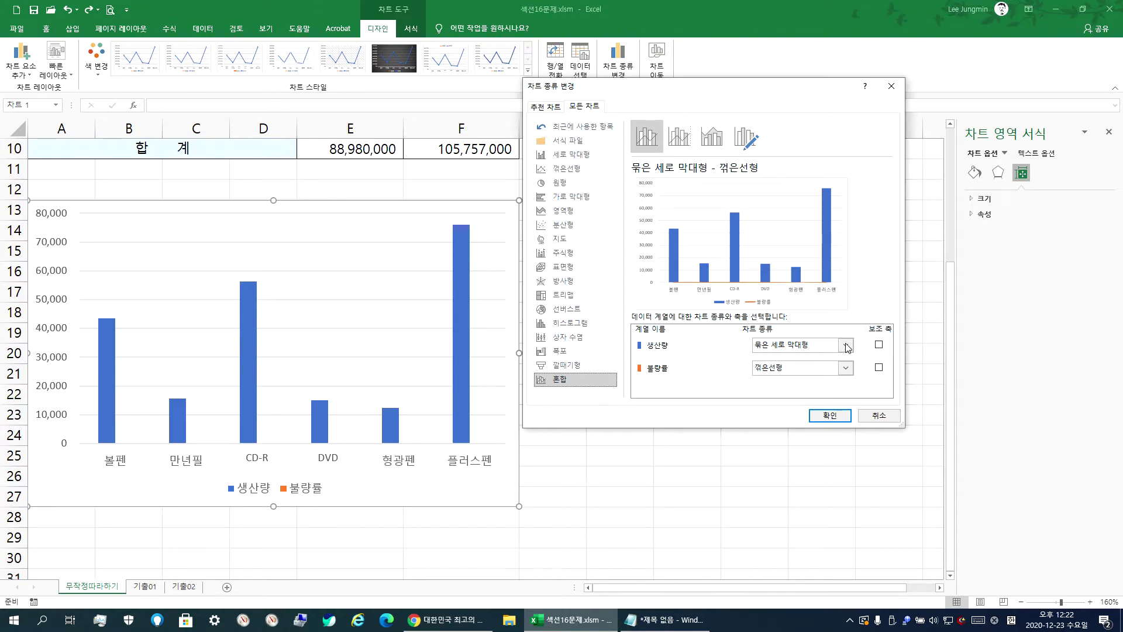
Set the 불량률 series to 묶은 세로 막대형 and the 생산량 series to 표식이 있는 꺾은선형
{"action": "left_click", "coordinate": [841, 369]}
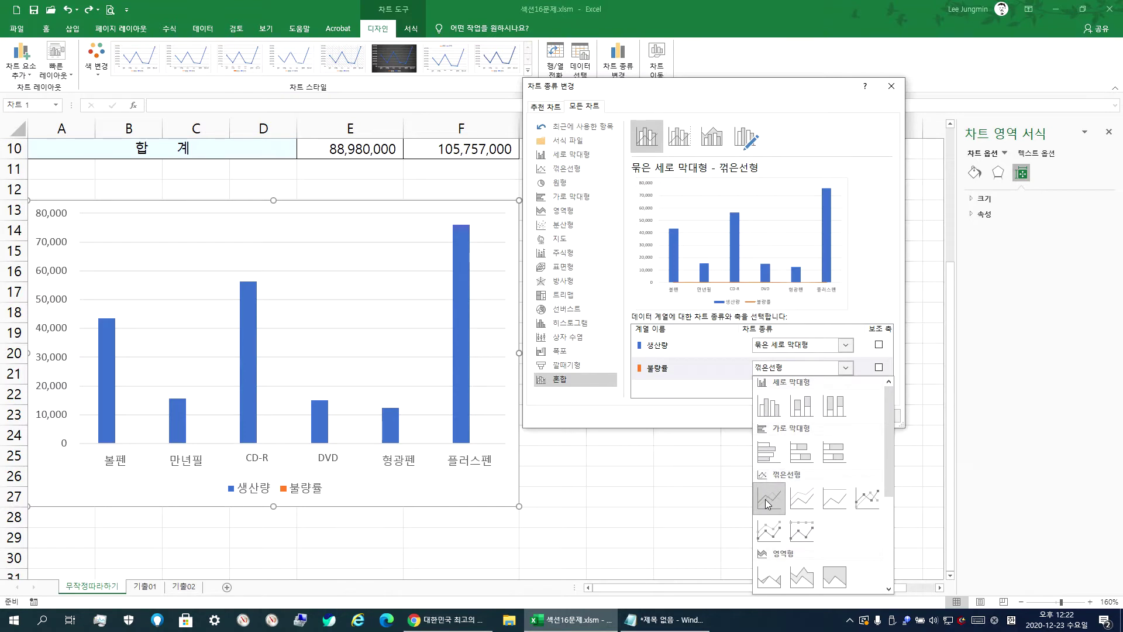
{"action": "left_click", "coordinate": [766, 407]}
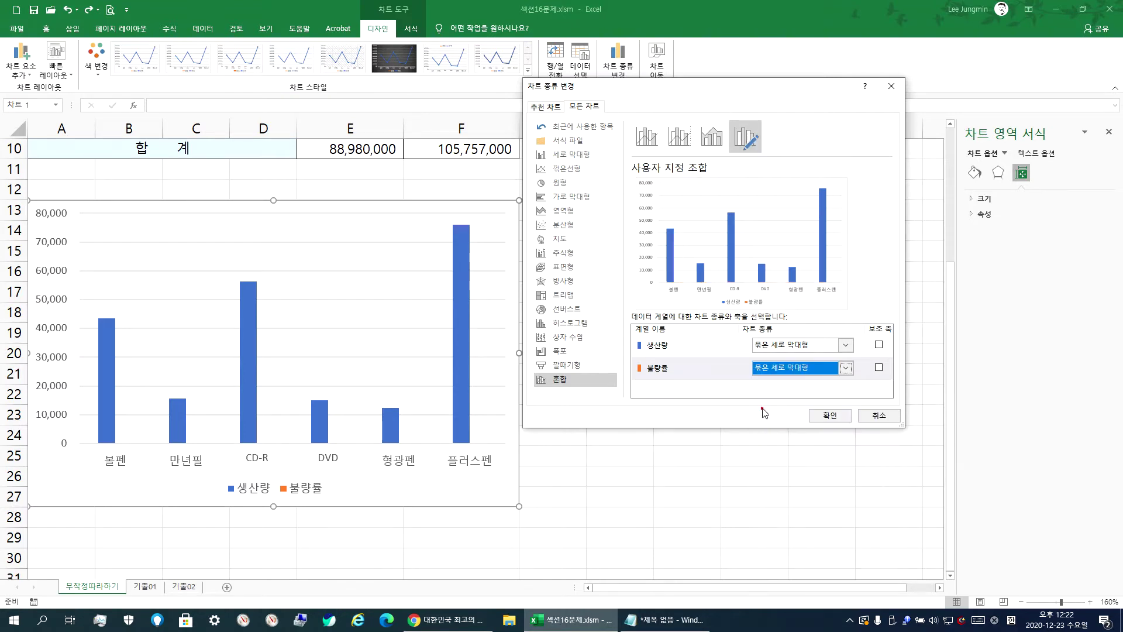
{"action": "left_click", "coordinate": [784, 351]}
{"action": "left_click", "coordinate": [864, 478]}
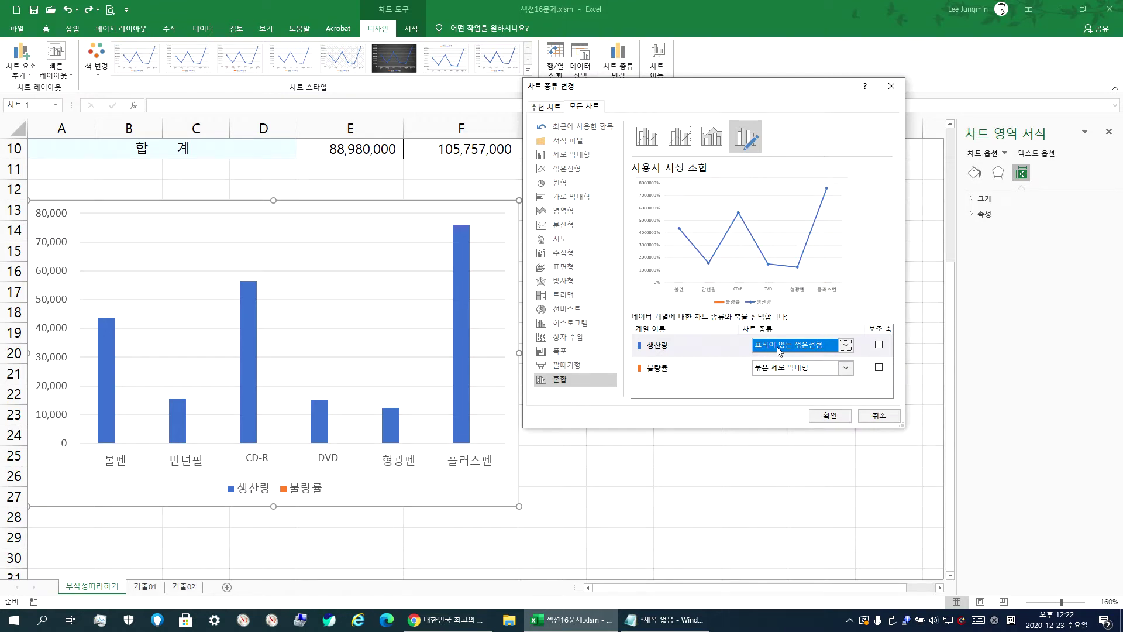
Plot the 생산량 series on the 보조 축 and apply the combo chart settings
{"action": "left_click", "coordinate": [879, 345]}
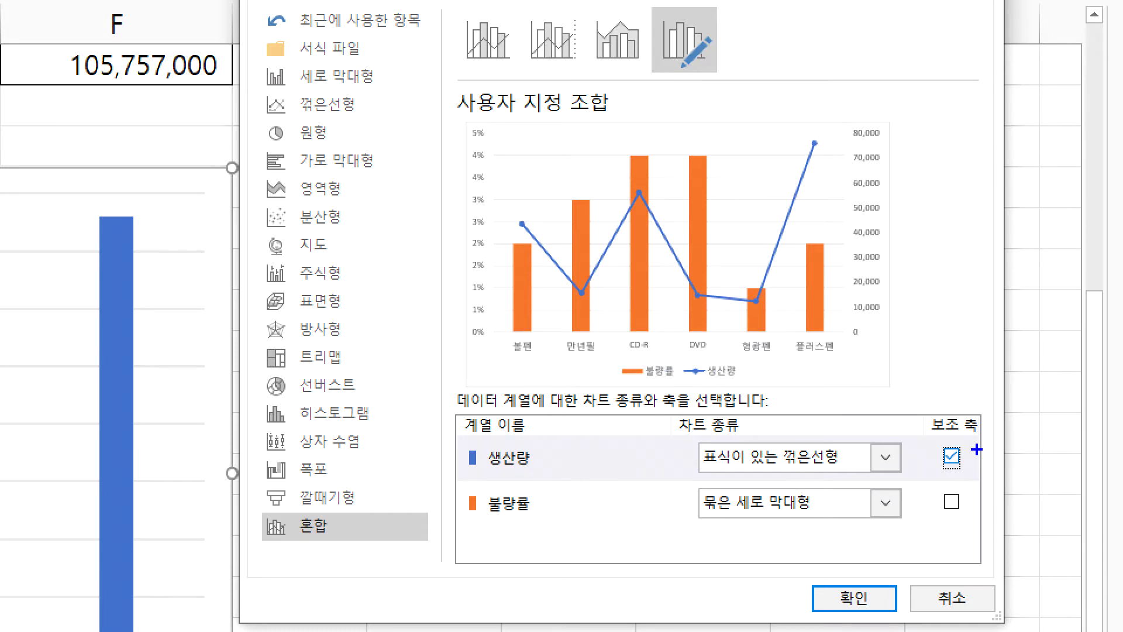
{"action": "mouse_move", "coordinate": [913, 89]}
{"action": "left_mouse_down"}
{"action": "mouse_move", "coordinate": [883, 91]}
{"action": "mouse_move", "coordinate": [858, 323]}
{"action": "mouse_move", "coordinate": [958, 166]}
{"action": "mouse_move", "coordinate": [913, 89]}
{"action": "left_mouse_up"}
{"action": "mouse_move", "coordinate": [769, 374]}
{"action": "left_mouse_down"}
{"action": "mouse_move", "coordinate": [818, 370]}
{"action": "mouse_move", "coordinate": [807, 385]}
{"action": "left_mouse_up"}
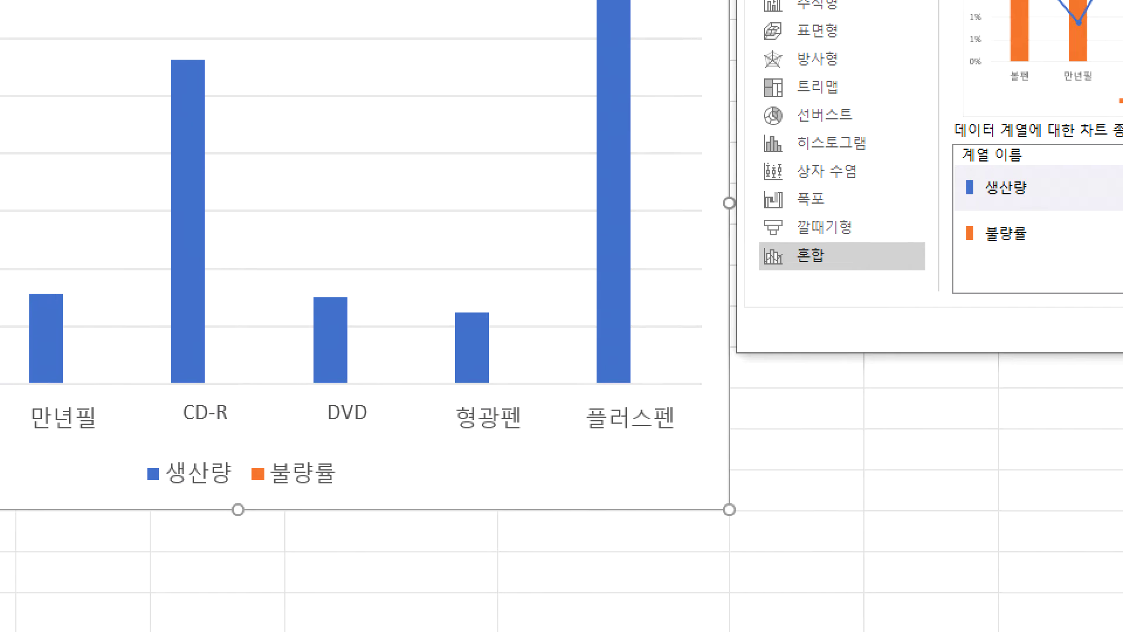
{"action": "mouse_move", "coordinate": [318, 512]}
{"action": "left_mouse_down"}
{"action": "mouse_move", "coordinate": [294, 431]}
{"action": "mouse_move", "coordinate": [268, 520]}
{"action": "left_mouse_up"}
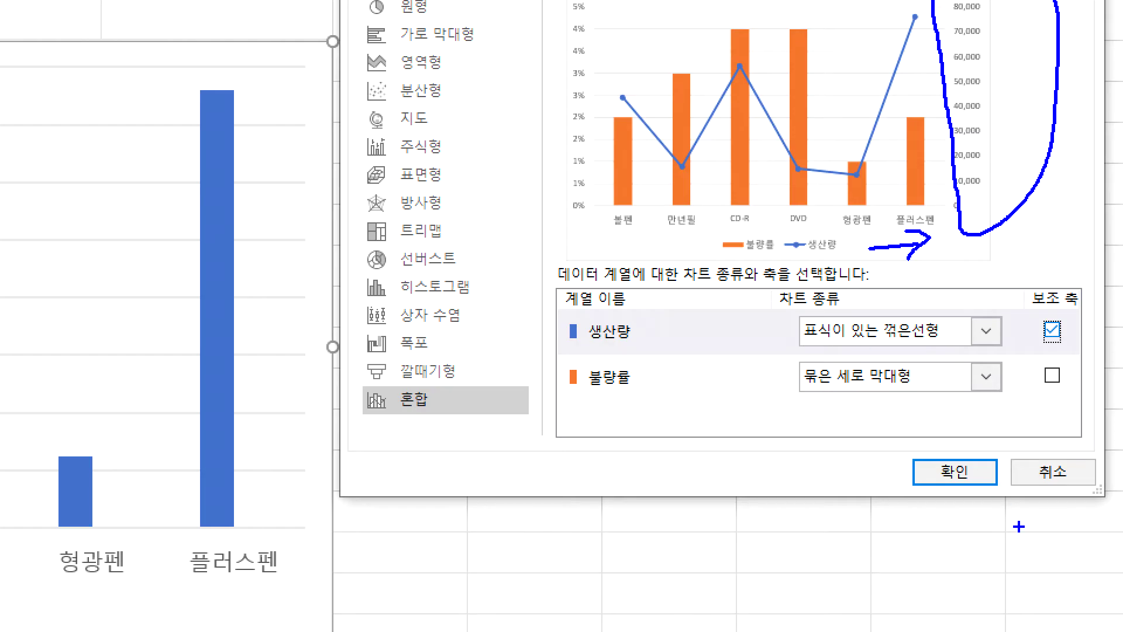
{"action": "key", "text": "Escape"}
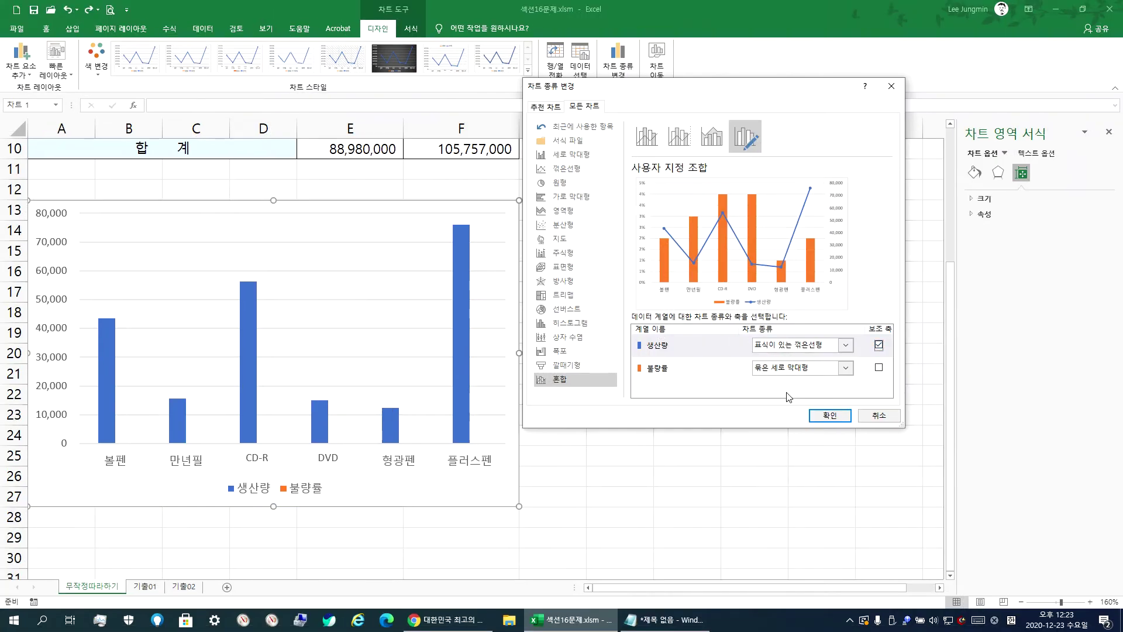
{"action": "left_click", "coordinate": [831, 415]}
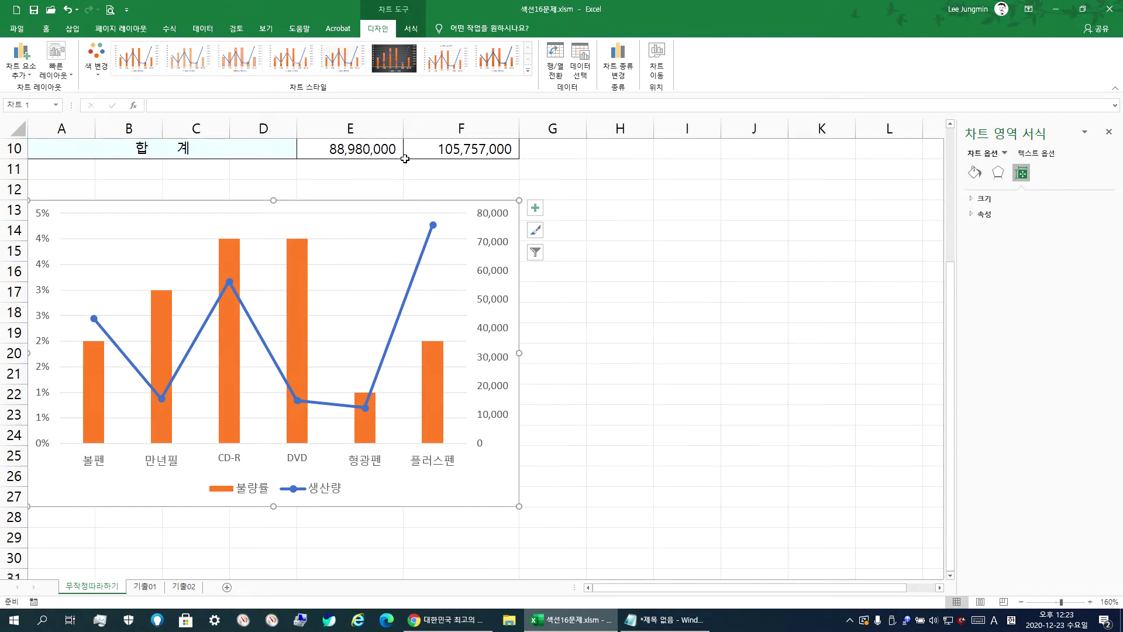
Review the chart elements that can be added, such as 차트 제목, and compare the chart's design and formatting commands
{"action": "left_click", "coordinate": [22, 64]}
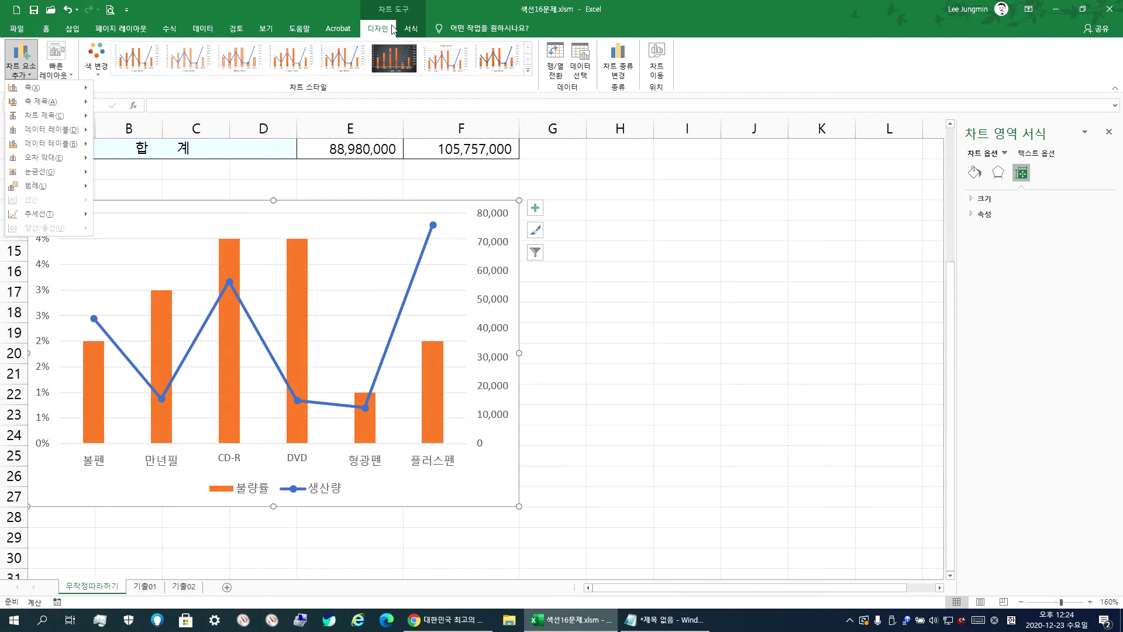
{"action": "mouse_move", "coordinate": [35, 114]}
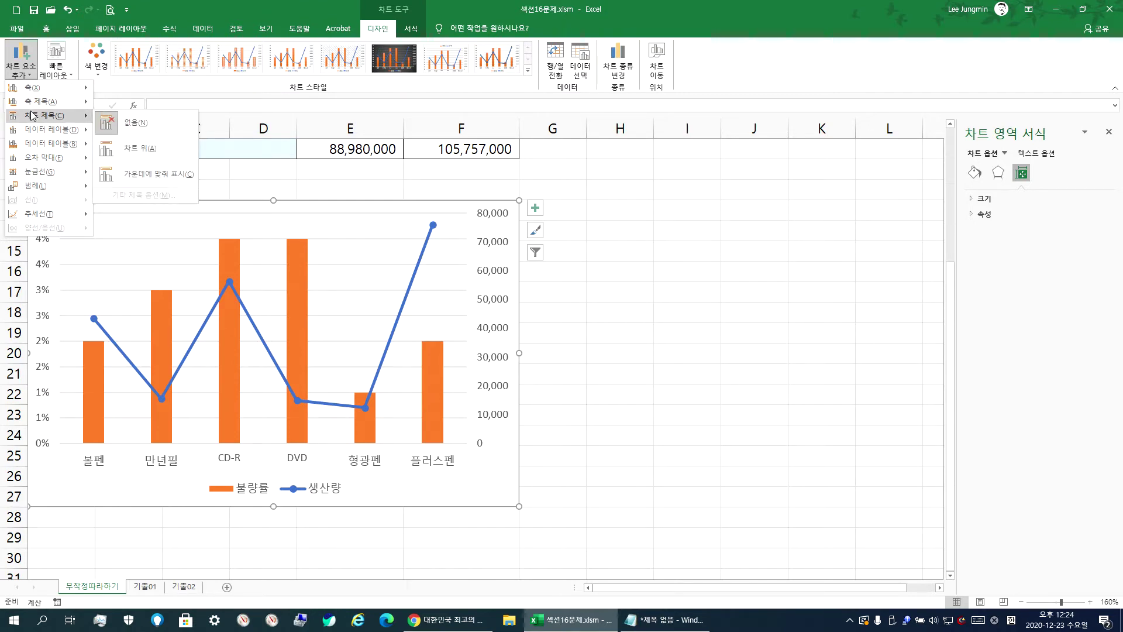
{"action": "left_click", "coordinate": [300, 100]}
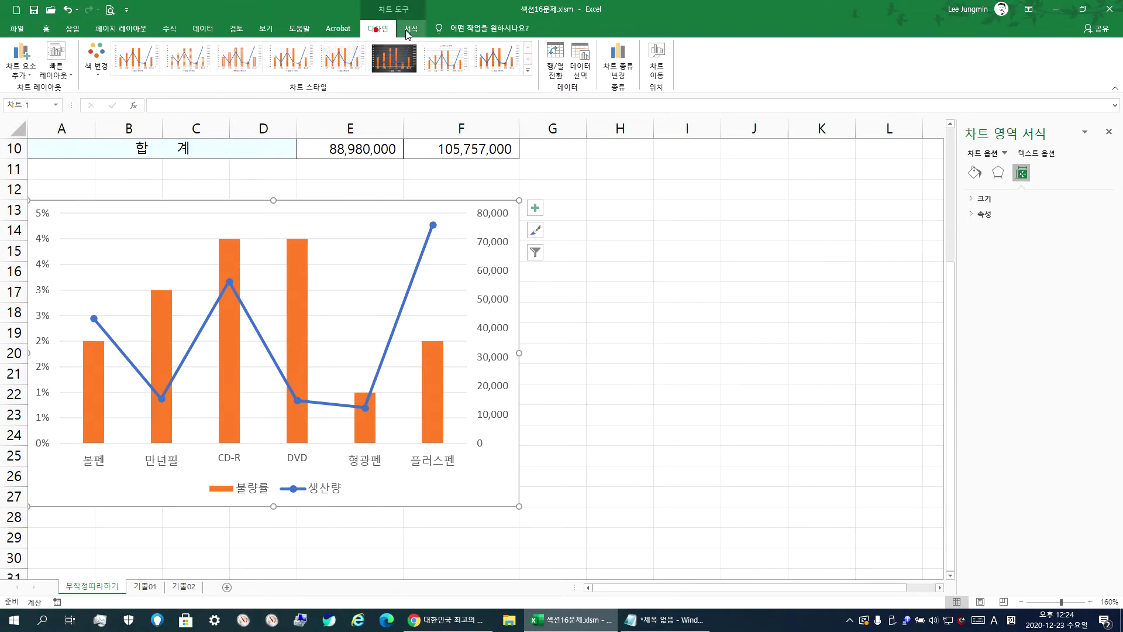
{"action": "left_click", "coordinate": [411, 28]}
{"action": "left_click", "coordinate": [390, 32]}
{"action": "left_click", "coordinate": [21, 61]}
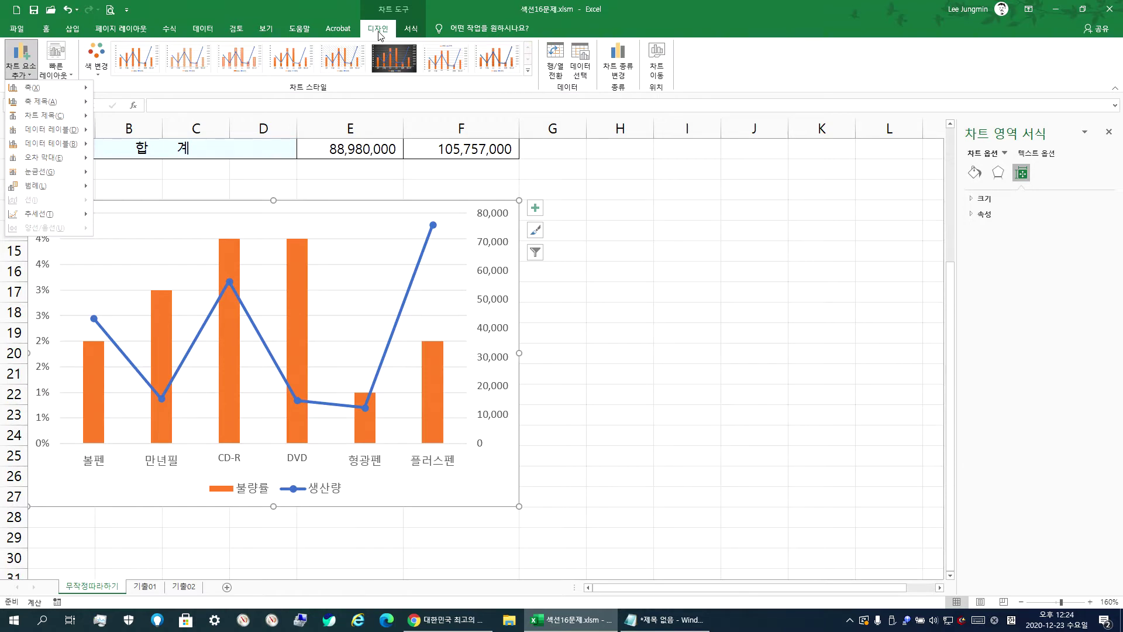
{"action": "left_click", "coordinate": [411, 30]}
{"action": "left_click", "coordinate": [410, 32]}
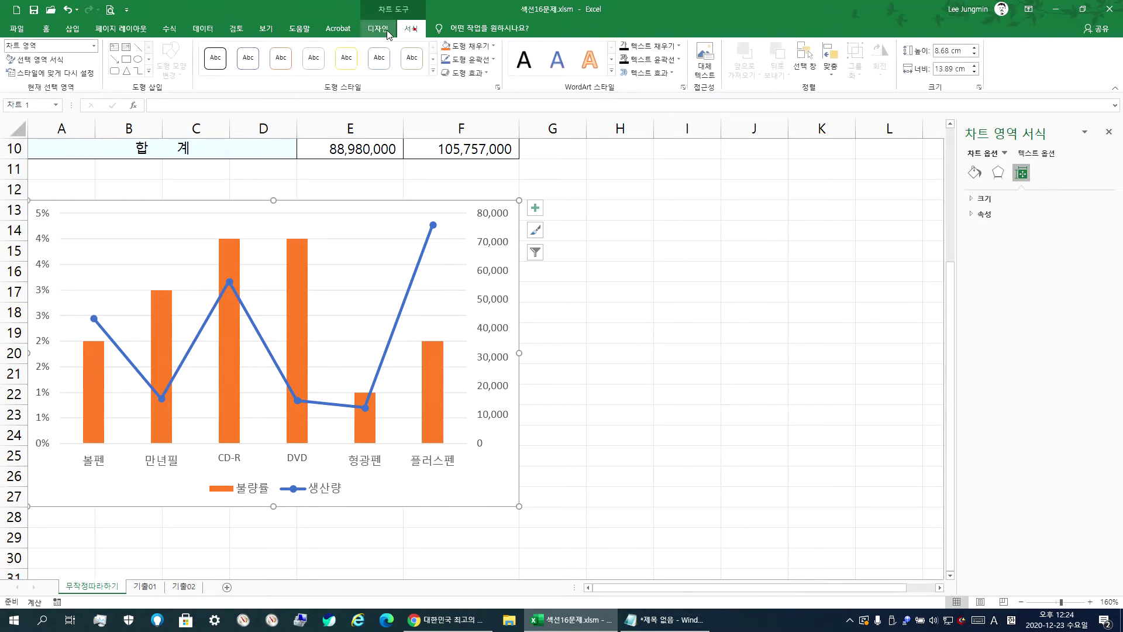
{"action": "left_click", "coordinate": [383, 30]}
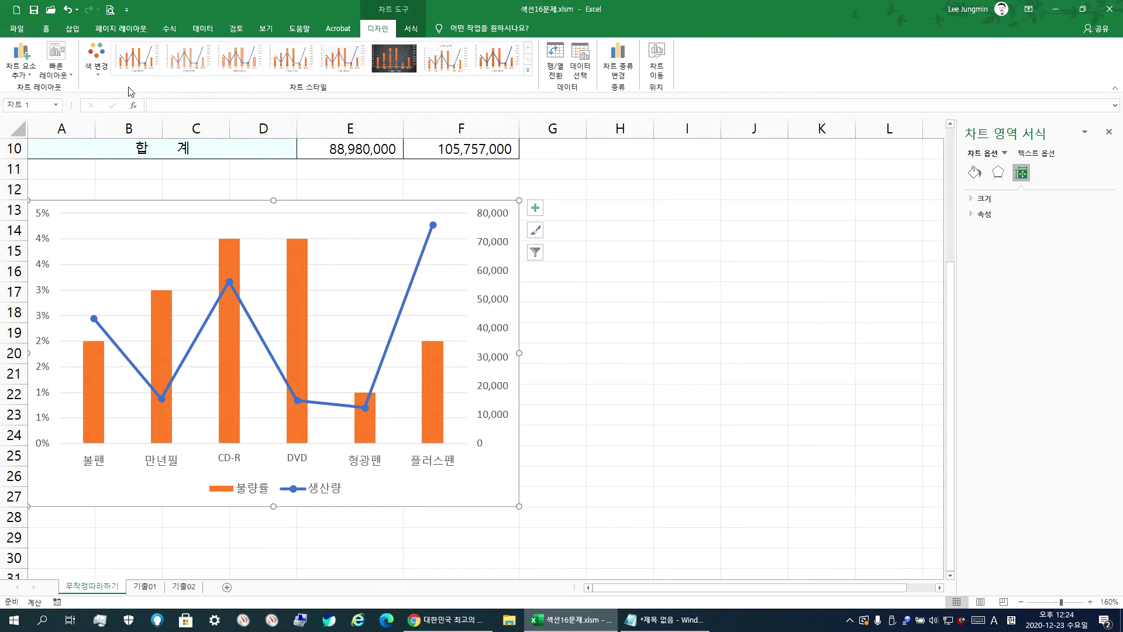
Add a chart title to the combo chart using the 차트 위 placement
{"action": "left_click", "coordinate": [21, 74]}
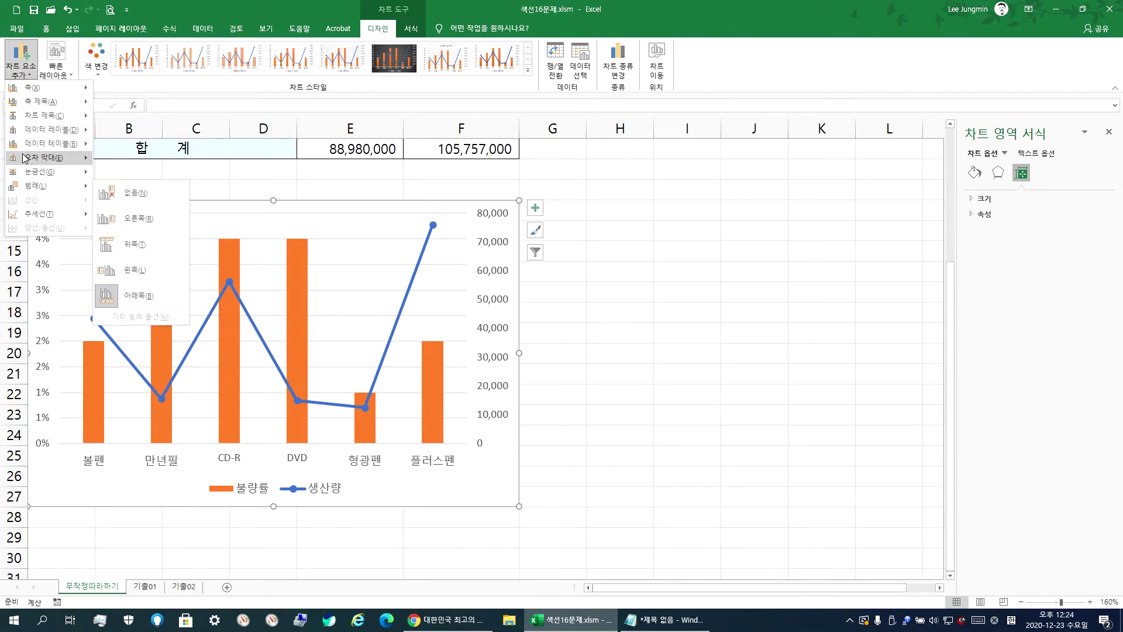
{"action": "mouse_move", "coordinate": [38, 119]}
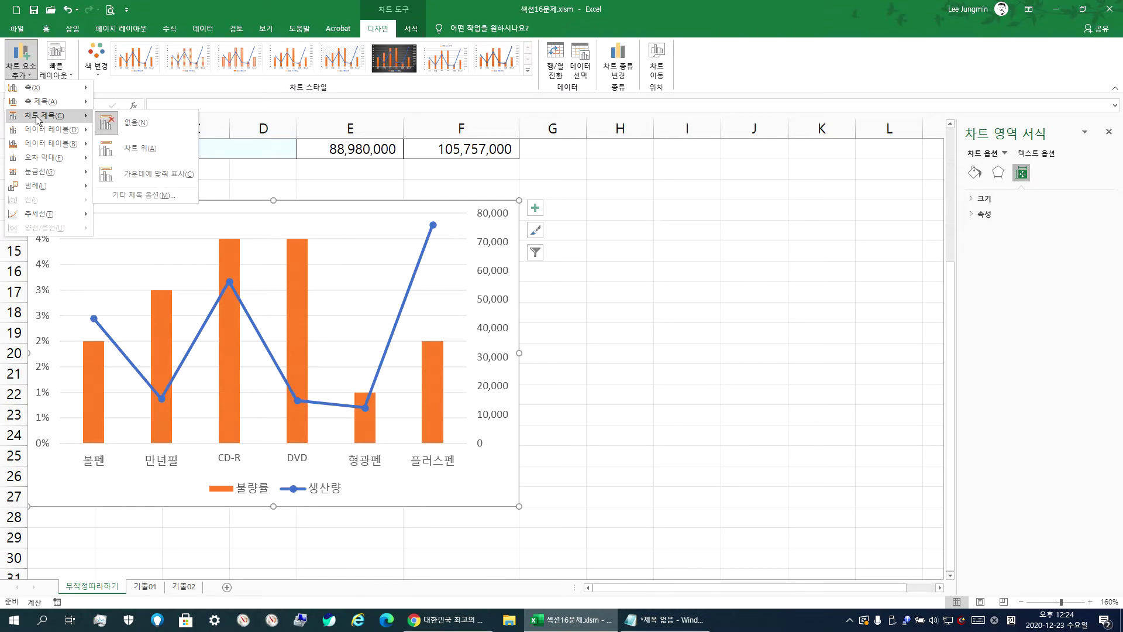
{"action": "left_click", "coordinate": [139, 147]}
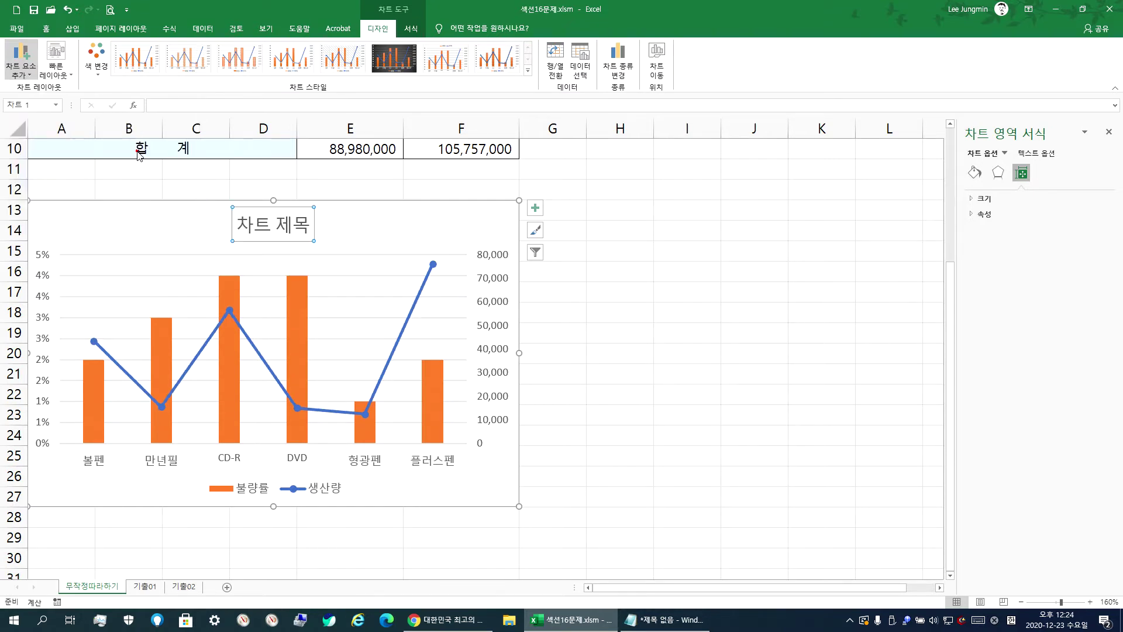
{"action": "left_click", "coordinate": [21, 59]}
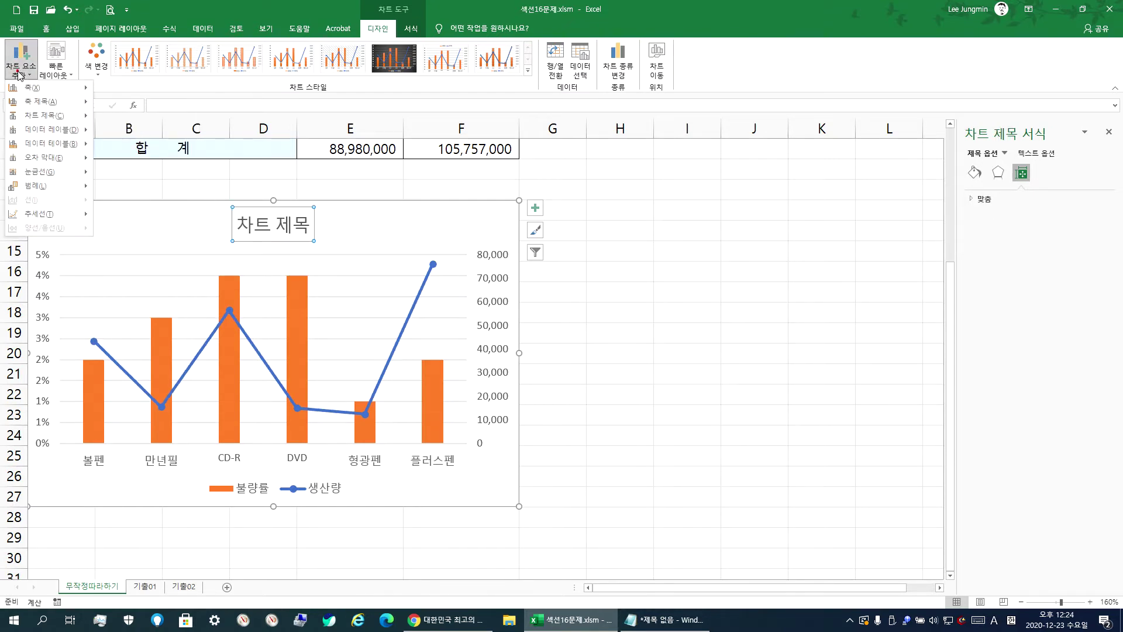
{"action": "mouse_move", "coordinate": [46, 106]}
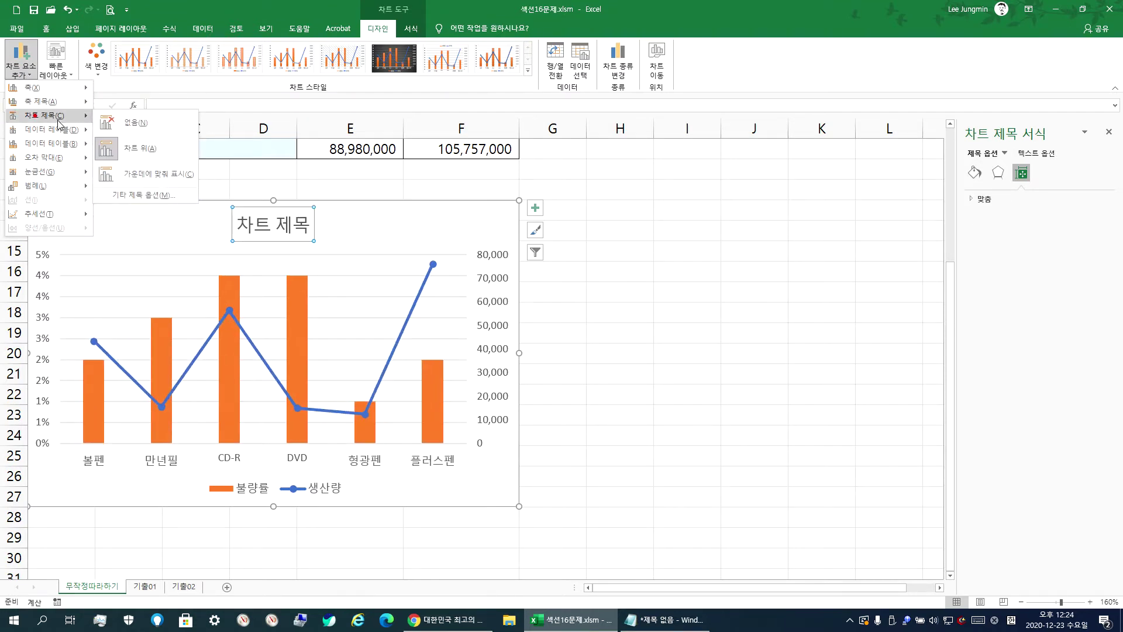
{"action": "left_click", "coordinate": [138, 154]}
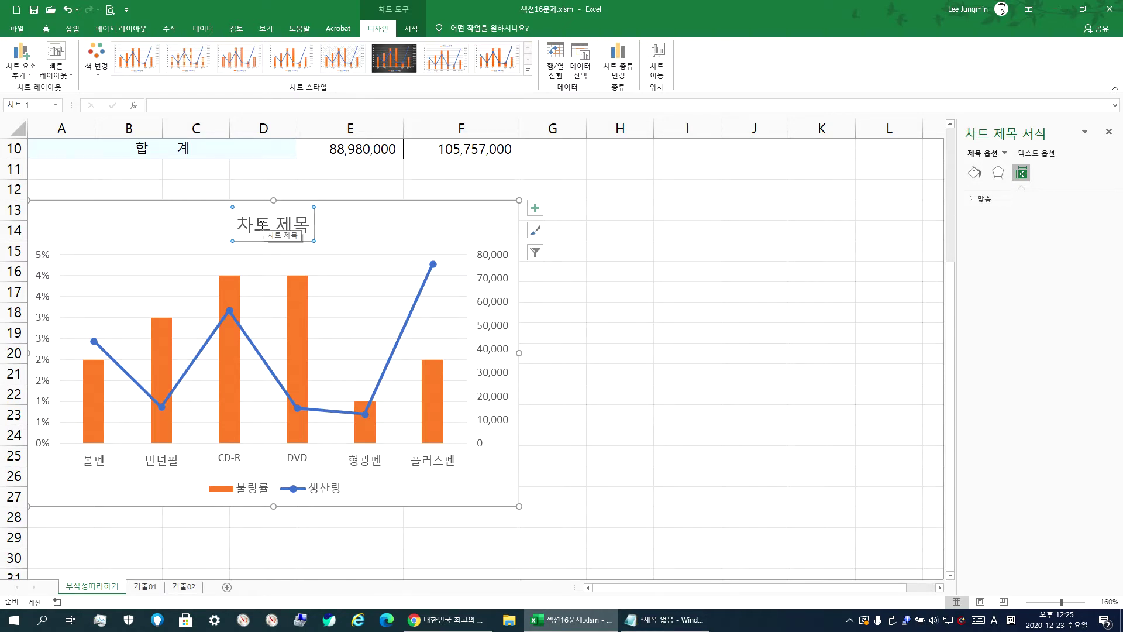
Replace the chart title's placeholder text with "품목별 불량률 및 생산량"
{"action": "type", "text": "vnaahrqyuf"}
{"action": "key", "text": "Return"}
{"action": "left_click", "coordinate": [261, 227]}
{"action": "key", "text": "Hangul"}
{"action": "key", "text": "Home"}
{"action": "type", "text": "품목별"}
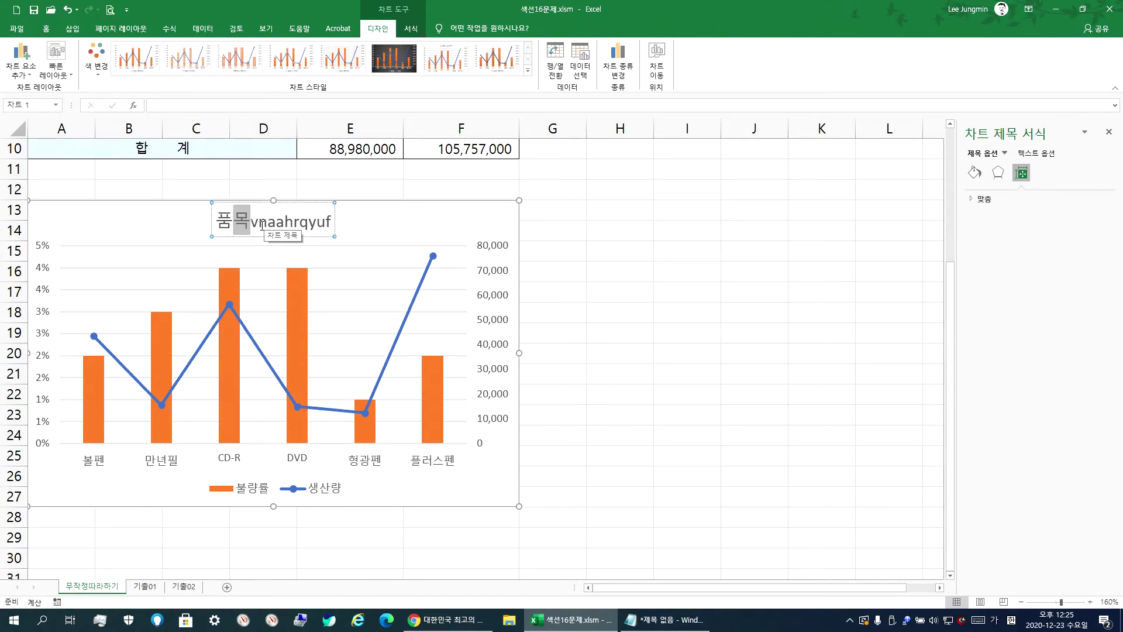
{"action": "key", "text": "shift+End"}
{"action": "key", "text": "Delete"}
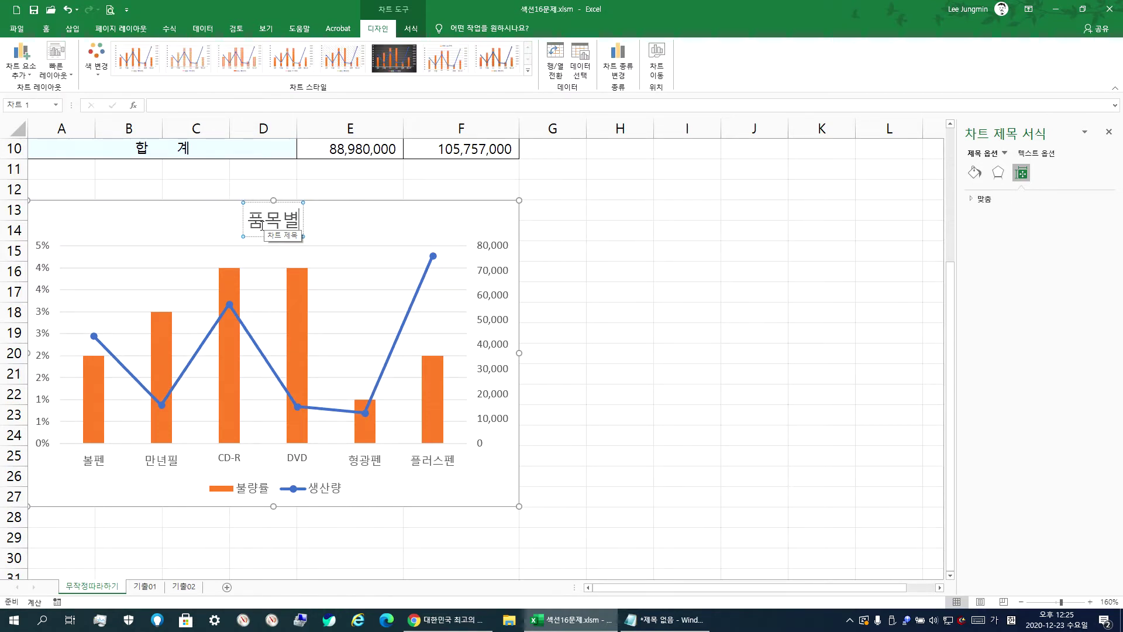
{"action": "type", "text": "불량률"}
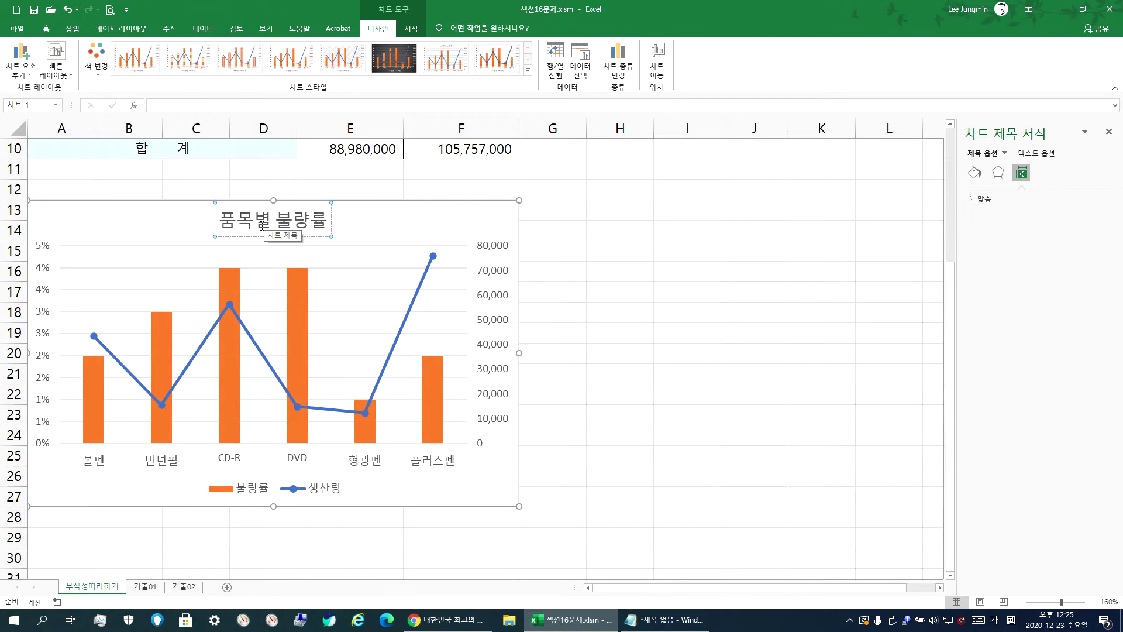
{"action": "type", "text": " 및 생산량"}
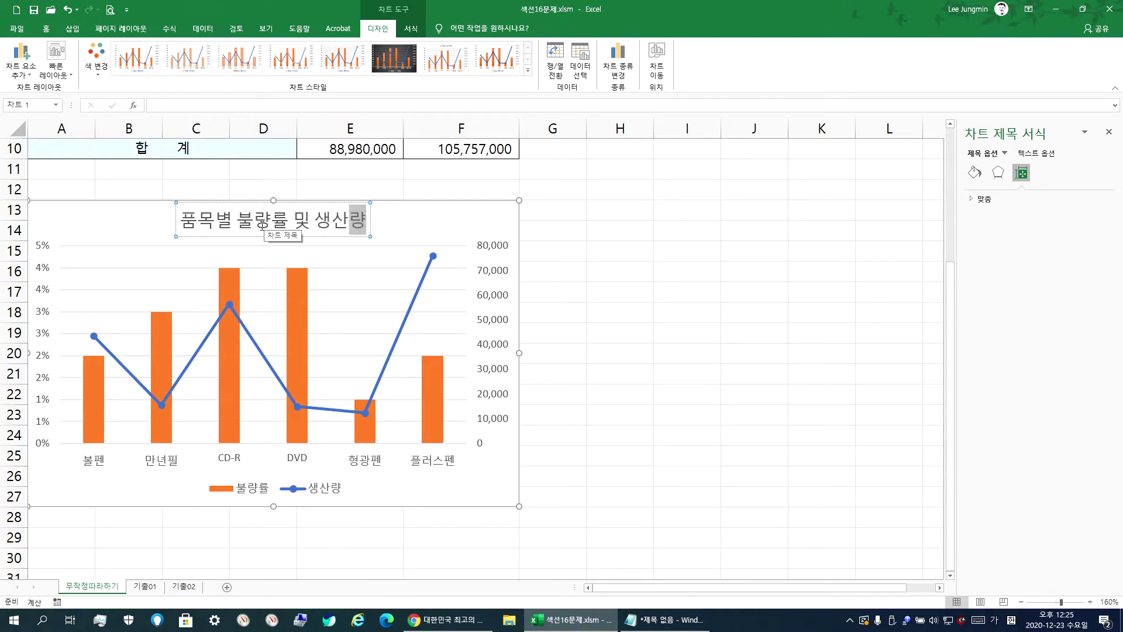
{"action": "key", "text": "Right"}
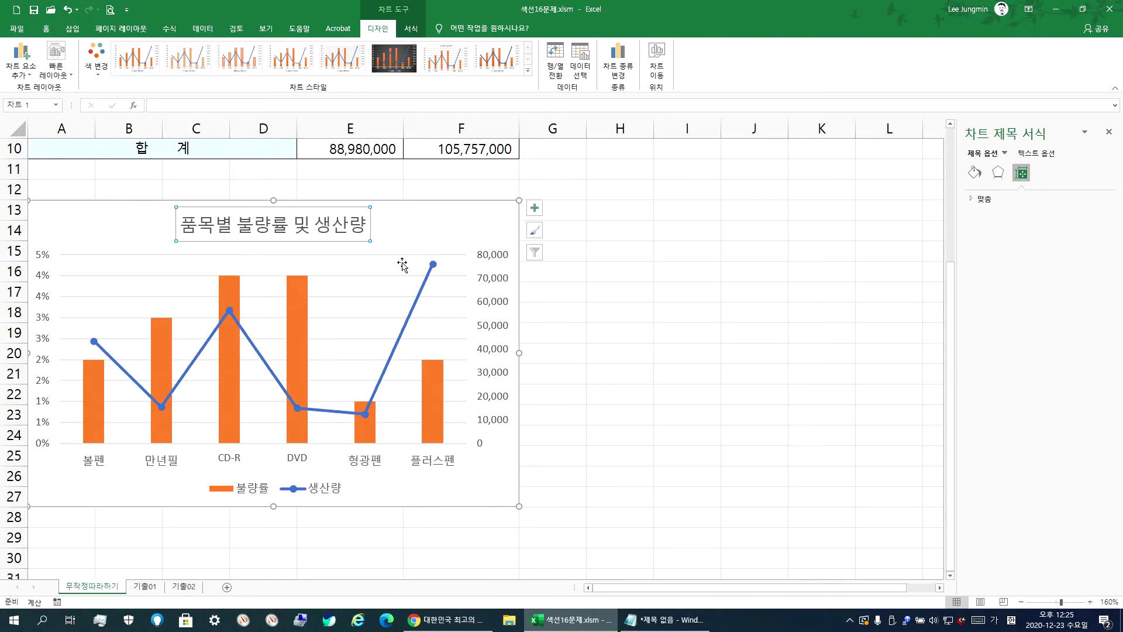
{"action": "left_click", "coordinate": [432, 227]}
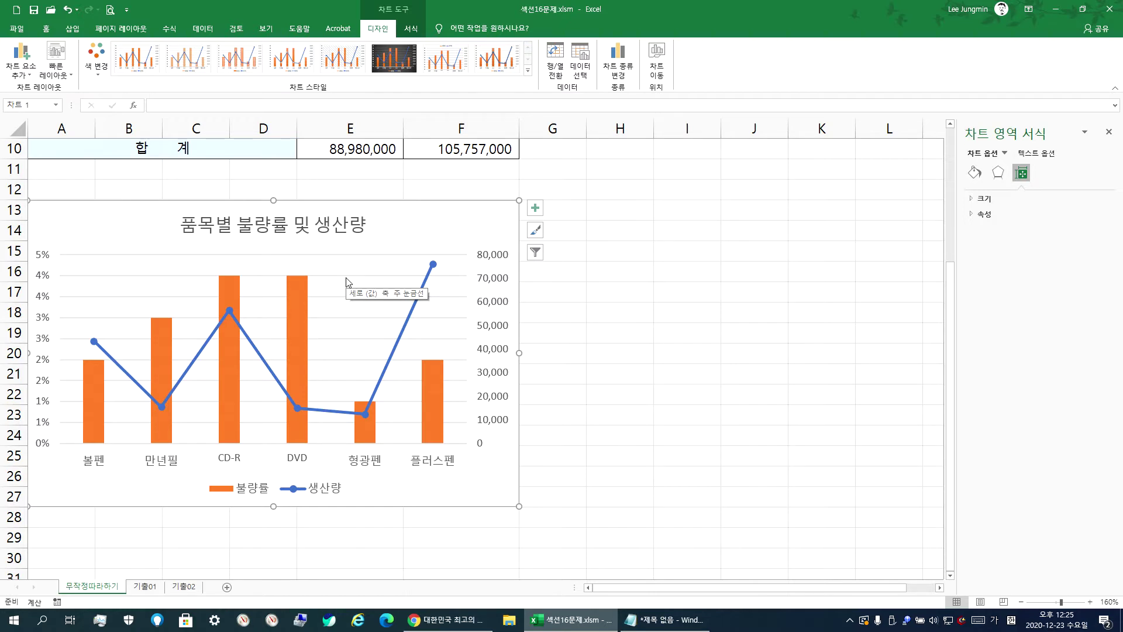
Select the chart title and change its font to 굴림
{"action": "left_click", "coordinate": [341, 232]}
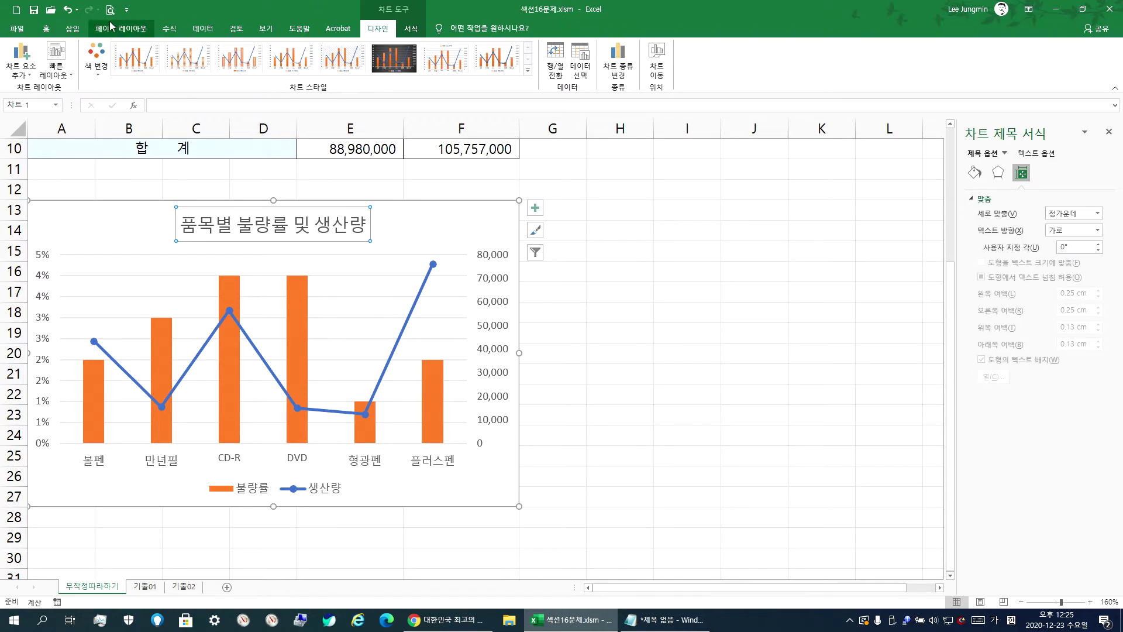
{"action": "left_click", "coordinate": [46, 28]}
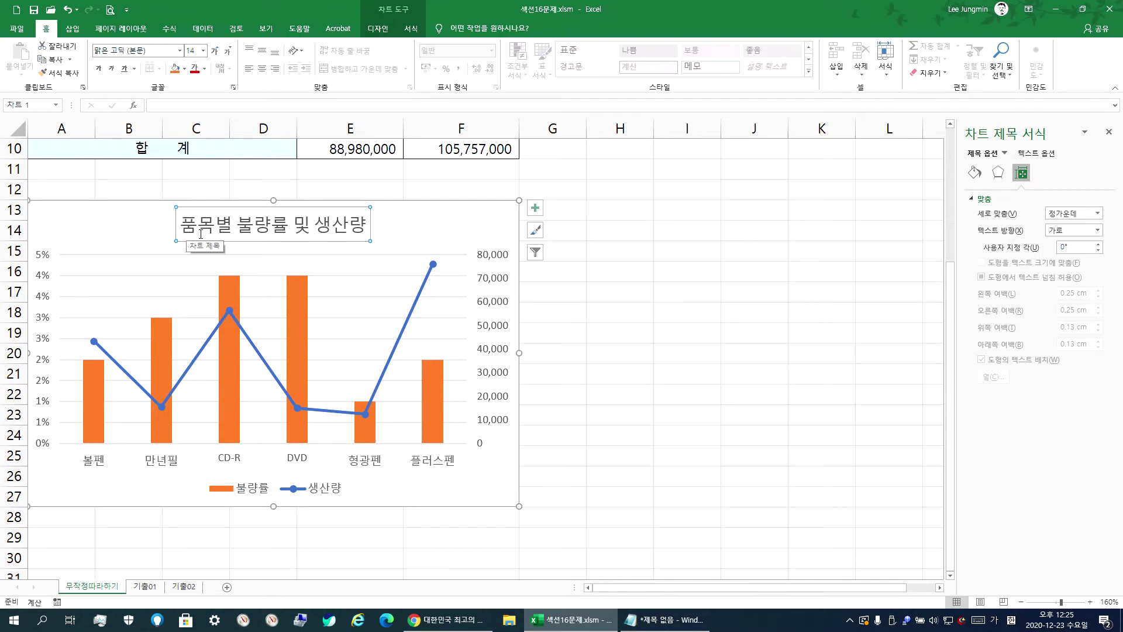
{"action": "left_click", "coordinate": [384, 32]}
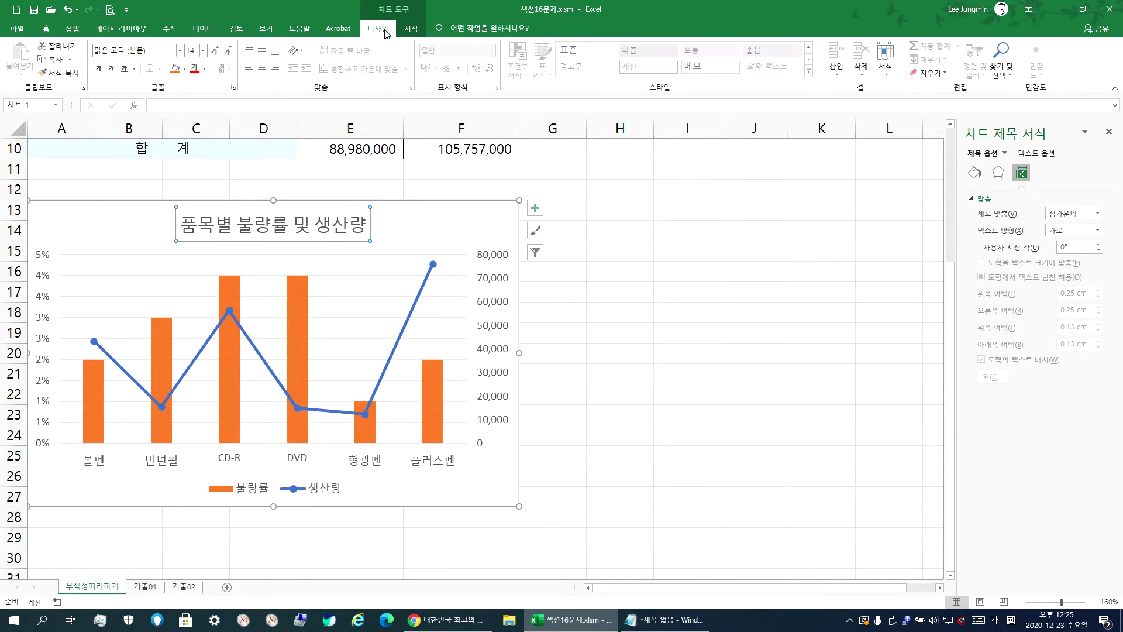
{"action": "left_click", "coordinate": [410, 29]}
{"action": "left_click", "coordinate": [376, 30]}
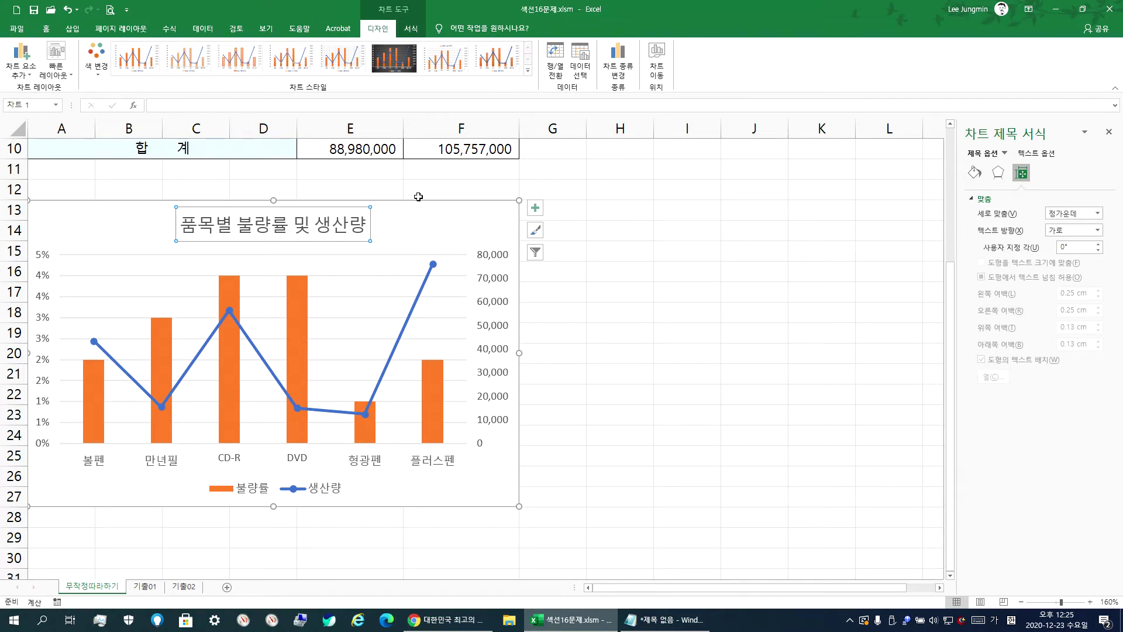
{"action": "left_click", "coordinate": [42, 29]}
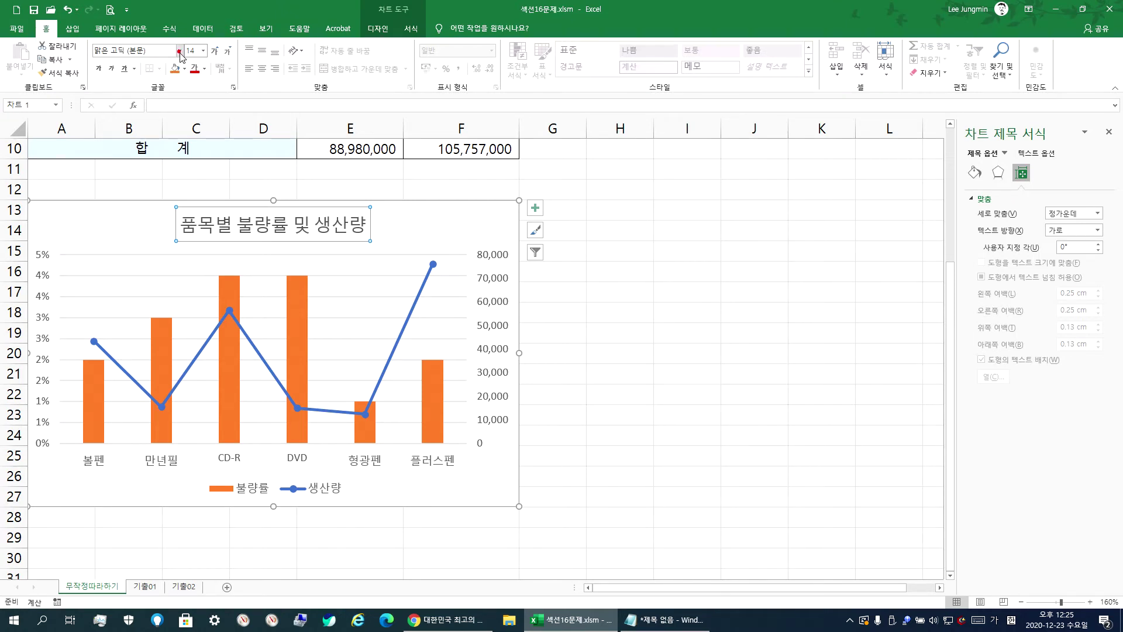
{"action": "left_click", "coordinate": [179, 50]}
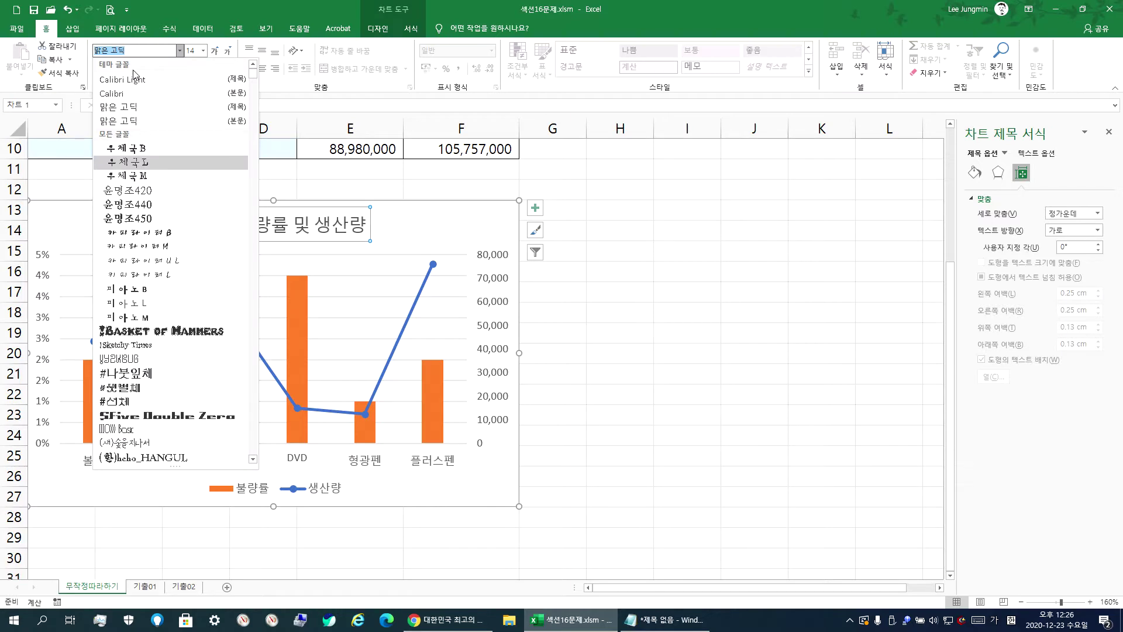
{"action": "scroll", "coordinate": [187, 293], "scroll_direction": "down", "scroll_amount": 10}
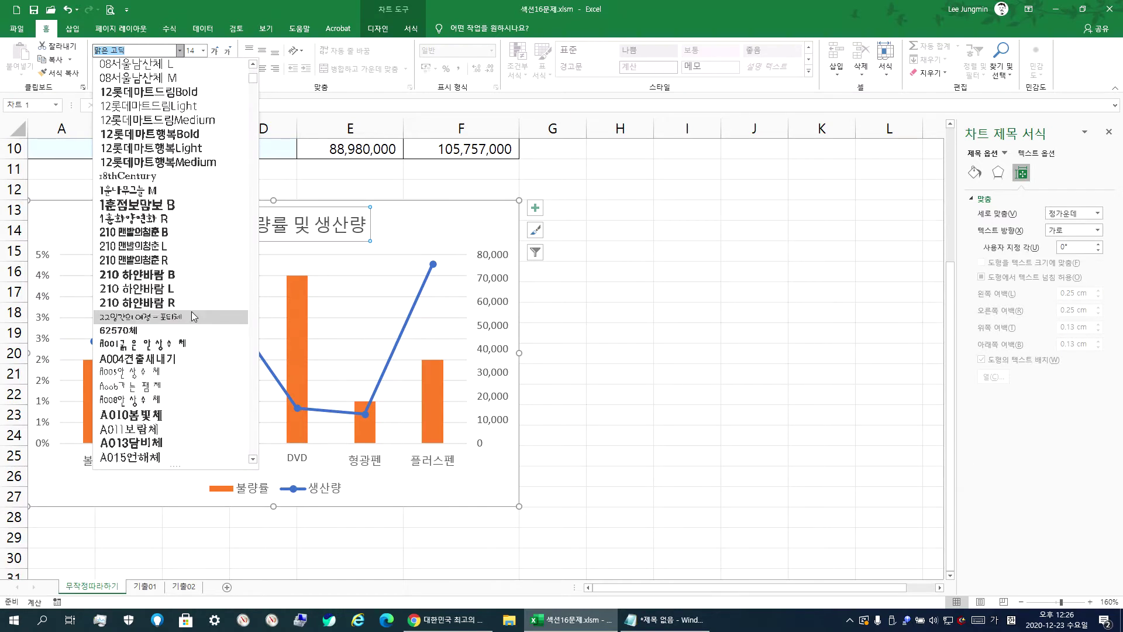
{"action": "scroll", "coordinate": [191, 316], "scroll_direction": "down", "scroll_amount": 4}
{"action": "scroll", "coordinate": [187, 293], "scroll_direction": "down", "scroll_amount": 8}
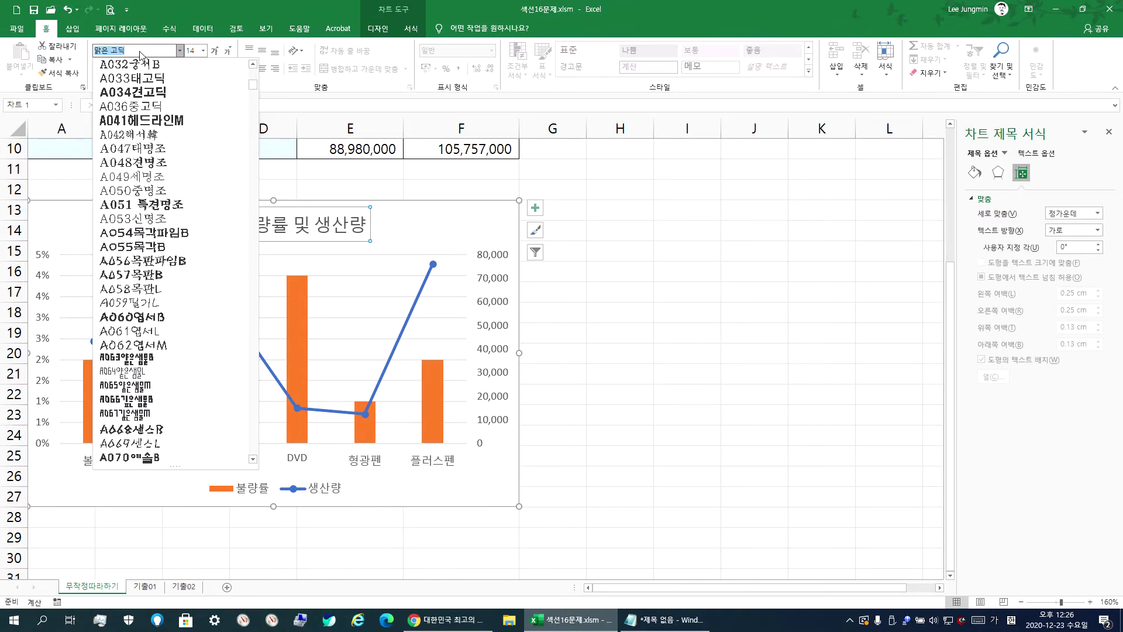
{"action": "type", "text": "ㄱ"}
{"action": "type", "text": "굴림"}
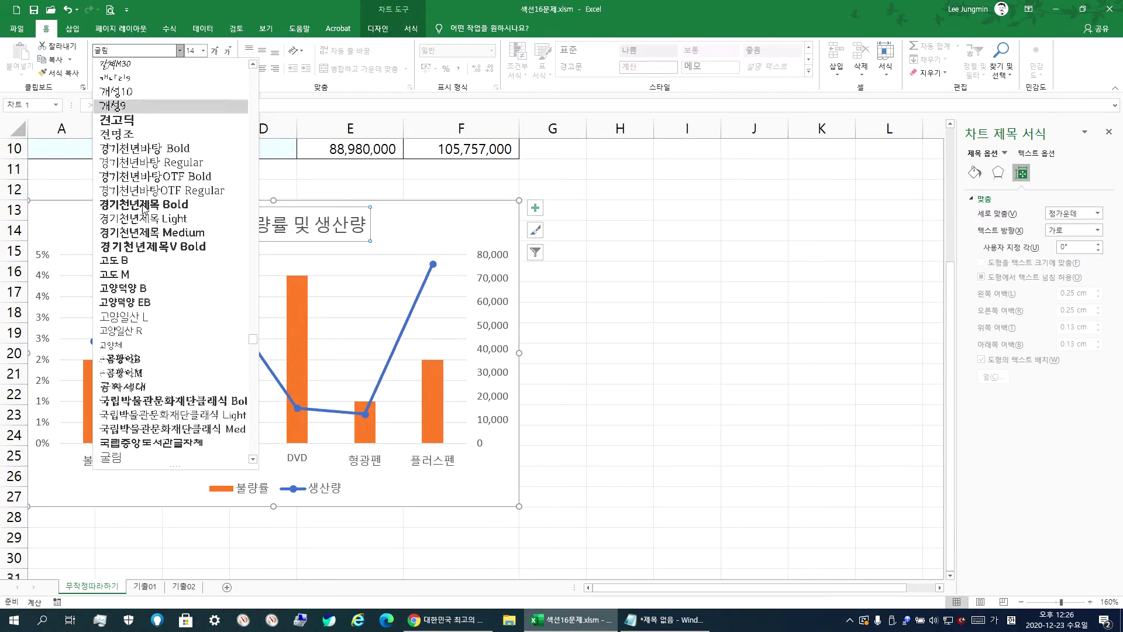
{"action": "scroll", "coordinate": [135, 275], "scroll_direction": "up", "scroll_amount": 3}
{"action": "scroll", "coordinate": [132, 170], "scroll_direction": "up", "scroll_amount": 2}
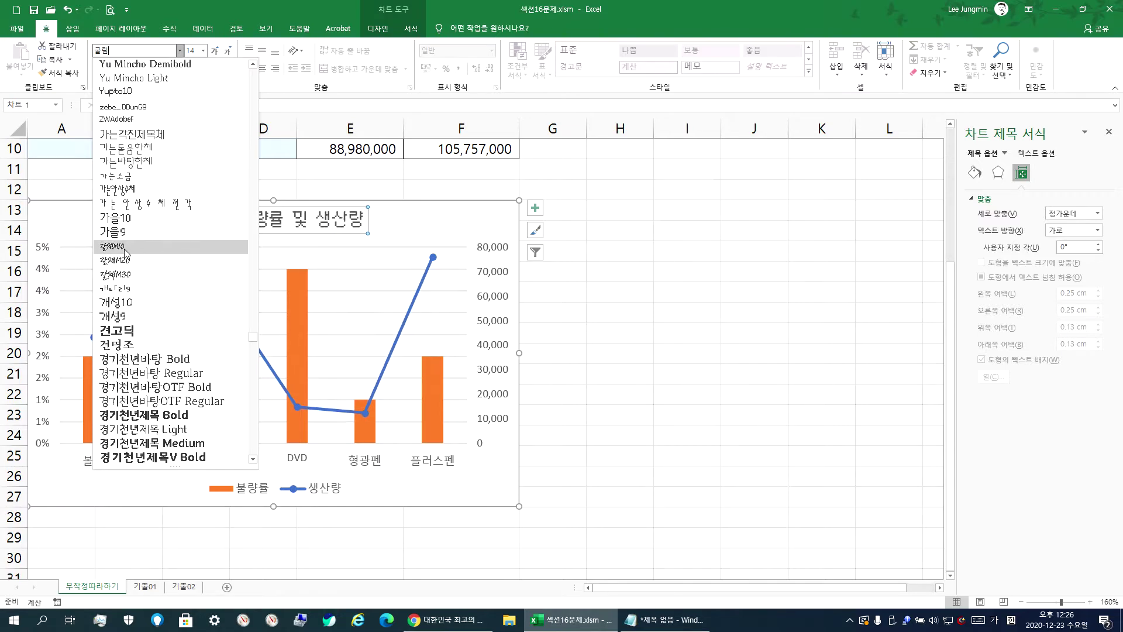
{"action": "scroll", "coordinate": [131, 316], "scroll_direction": "down", "scroll_amount": 3}
{"action": "scroll", "coordinate": [133, 348], "scroll_direction": "down", "scroll_amount": 7}
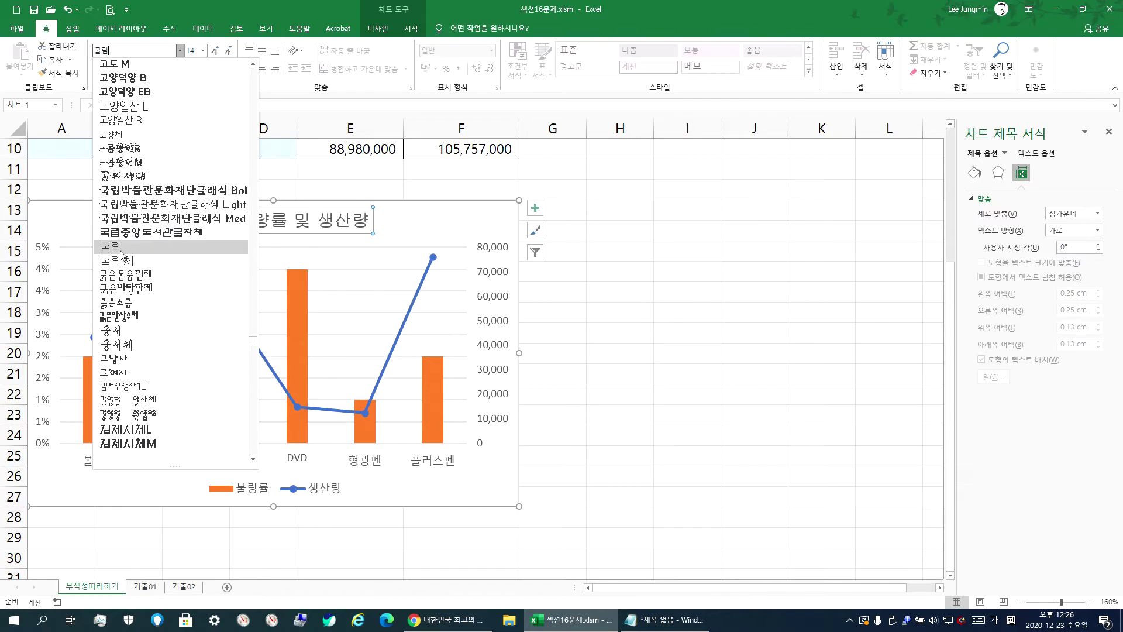
{"action": "left_click", "coordinate": [120, 247]}
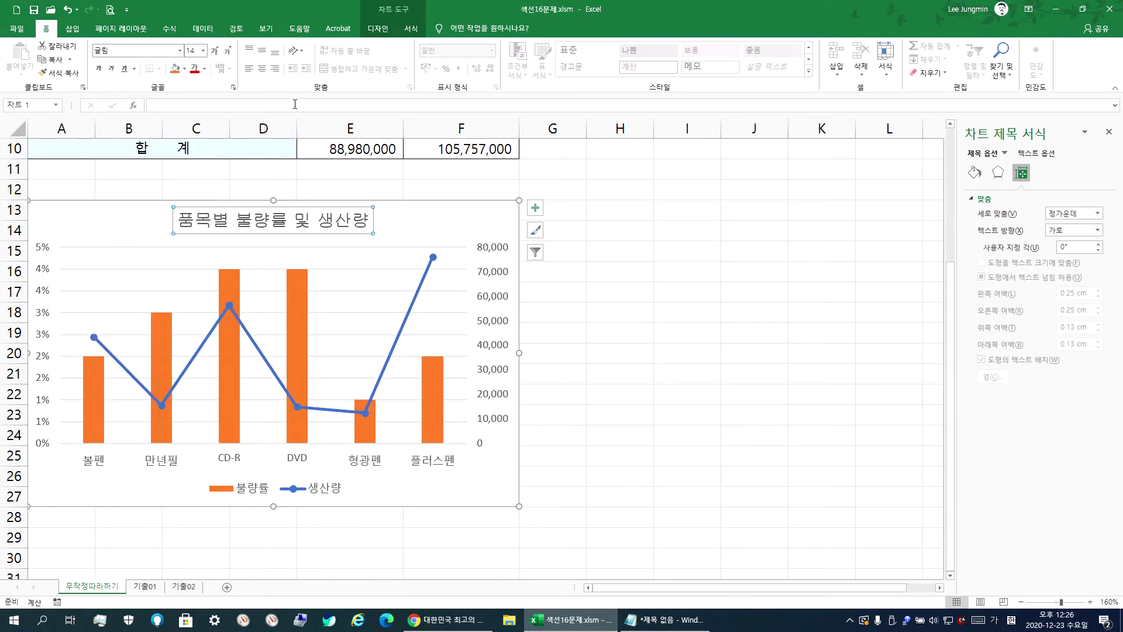
Set the chart title's font size to 16 and make it bold
{"action": "left_click", "coordinate": [215, 51]}
{"action": "left_click", "coordinate": [215, 51]}
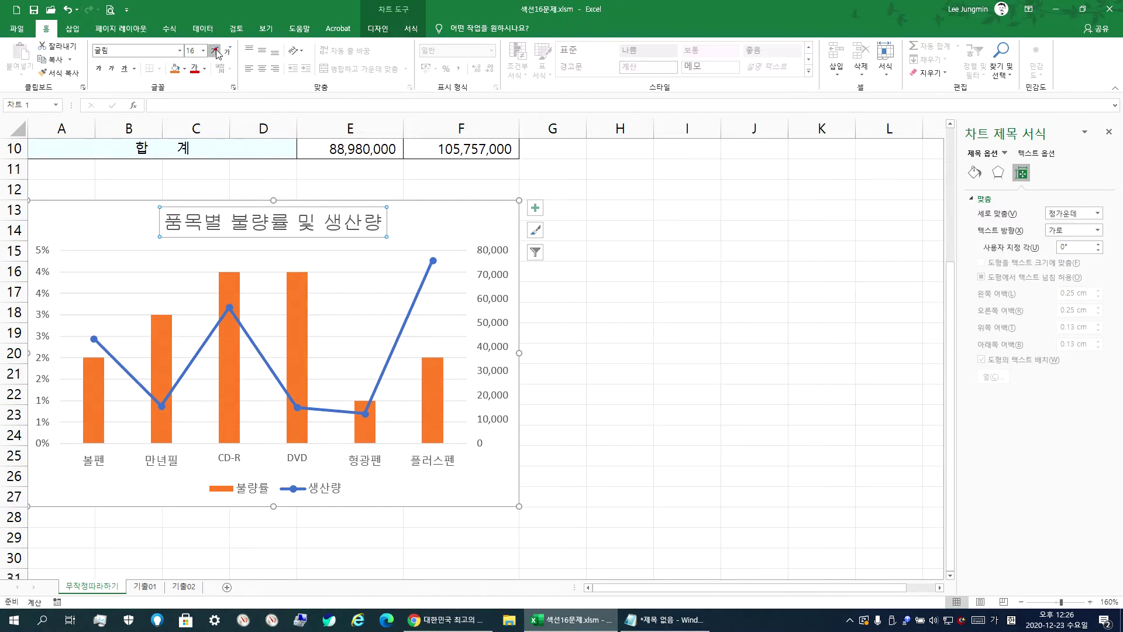
{"action": "left_click", "coordinate": [226, 52]}
{"action": "left_click", "coordinate": [103, 72]}
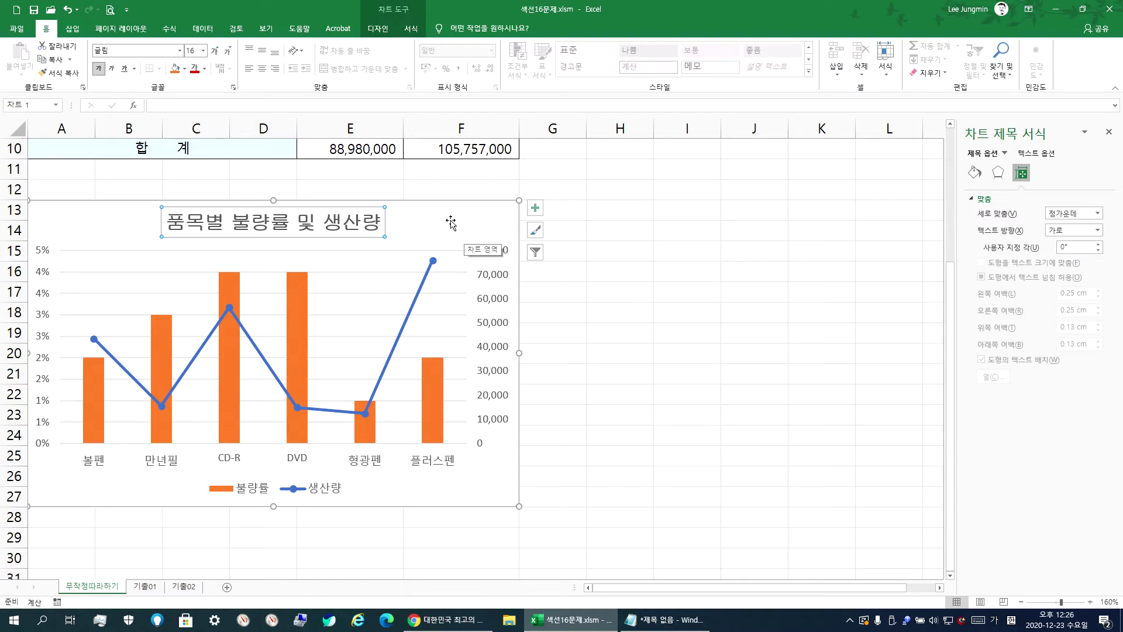
{"action": "left_click", "coordinate": [431, 225]}
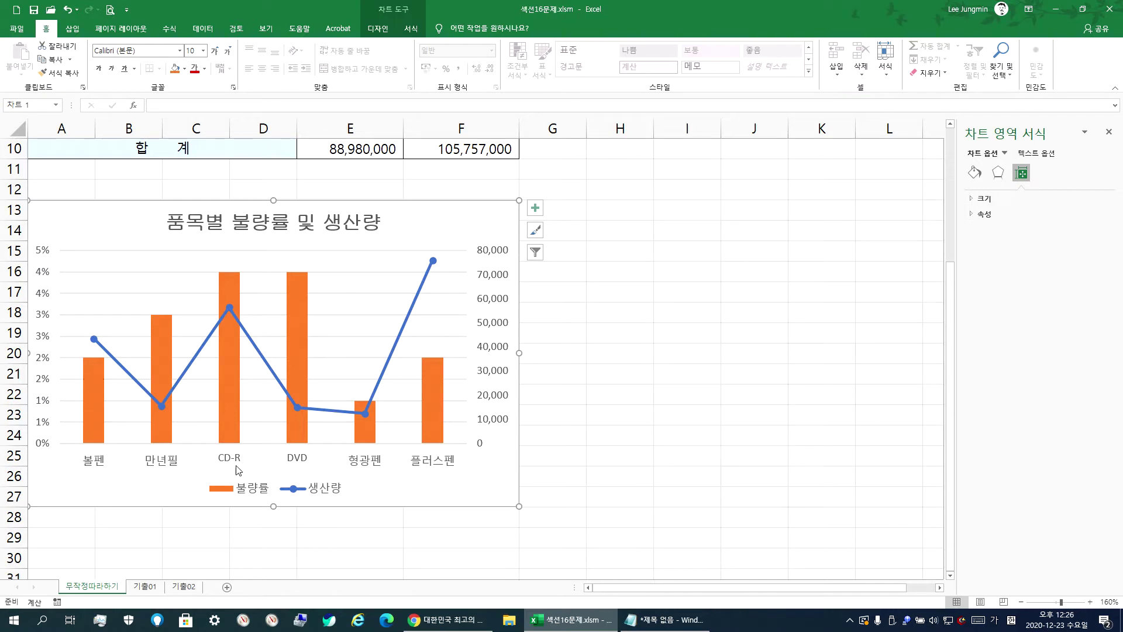
Compare the primary percentage axis for 불량률 with the secondary axis for 생산량 by selecting each in turn
{"action": "left_click", "coordinate": [44, 301]}
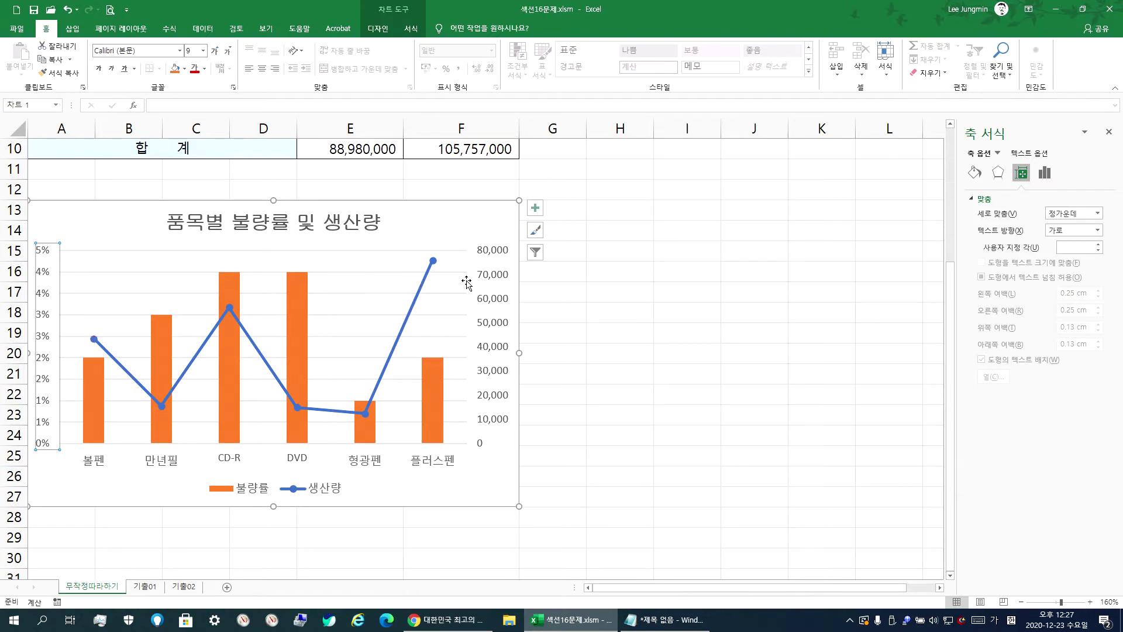
{"action": "left_click", "coordinate": [504, 283]}
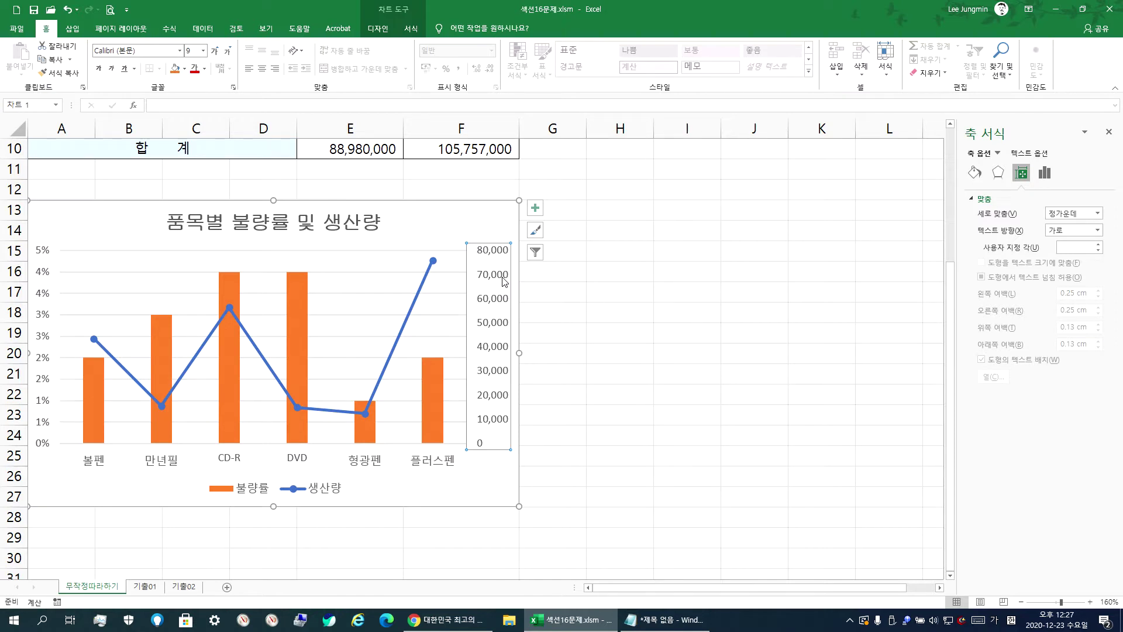
{"action": "left_click", "coordinate": [47, 279]}
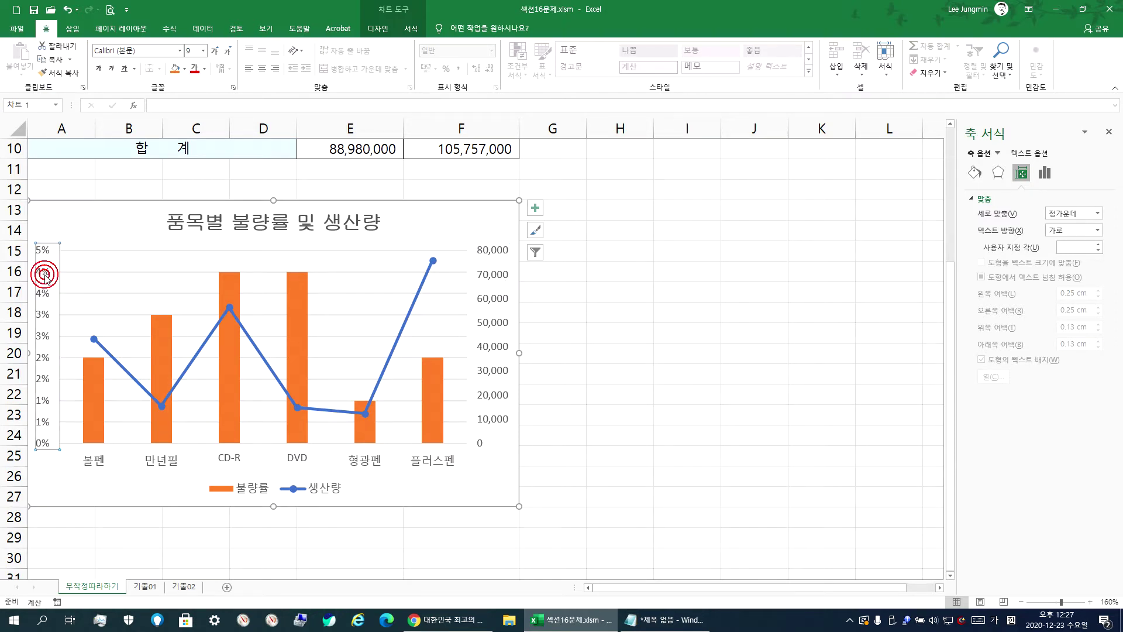
{"action": "left_click", "coordinate": [498, 306]}
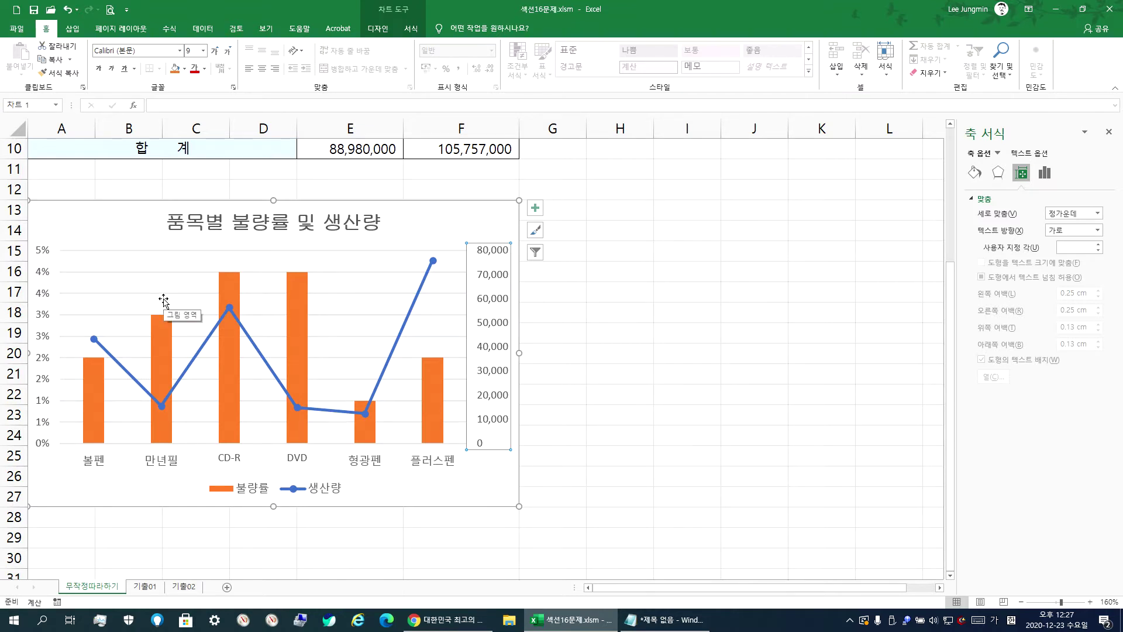
{"action": "left_click", "coordinate": [47, 309]}
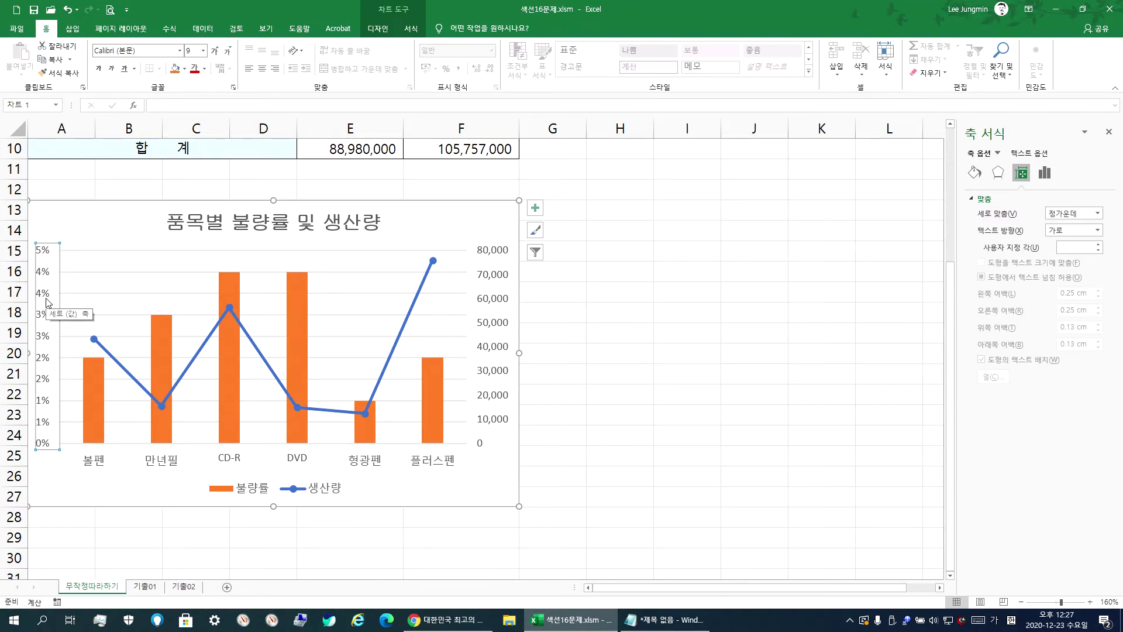
{"action": "left_click", "coordinate": [510, 334]}
{"action": "left_click", "coordinate": [509, 333]}
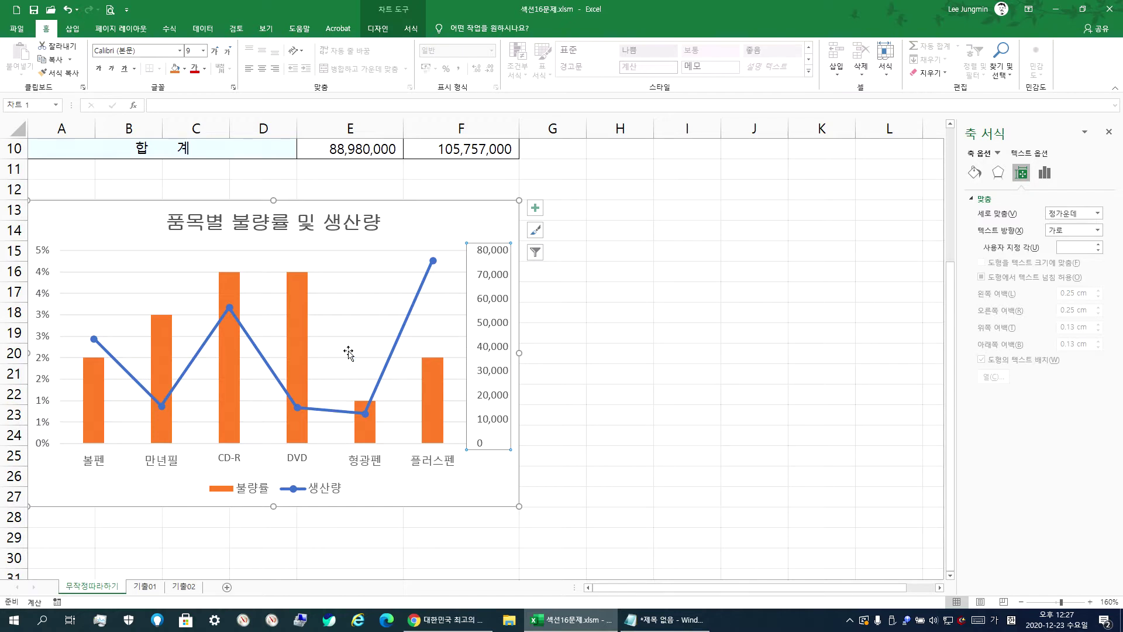
Add a primary vertical axis title and a secondary vertical axis title to the chart
{"action": "left_click", "coordinate": [115, 220]}
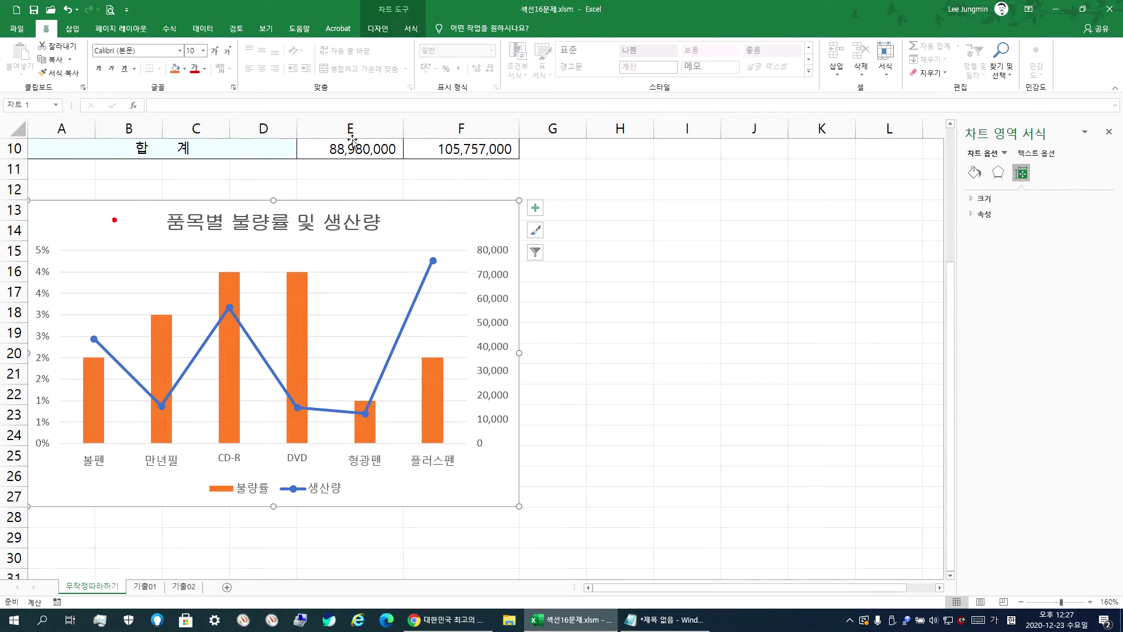
{"action": "left_click", "coordinate": [377, 29]}
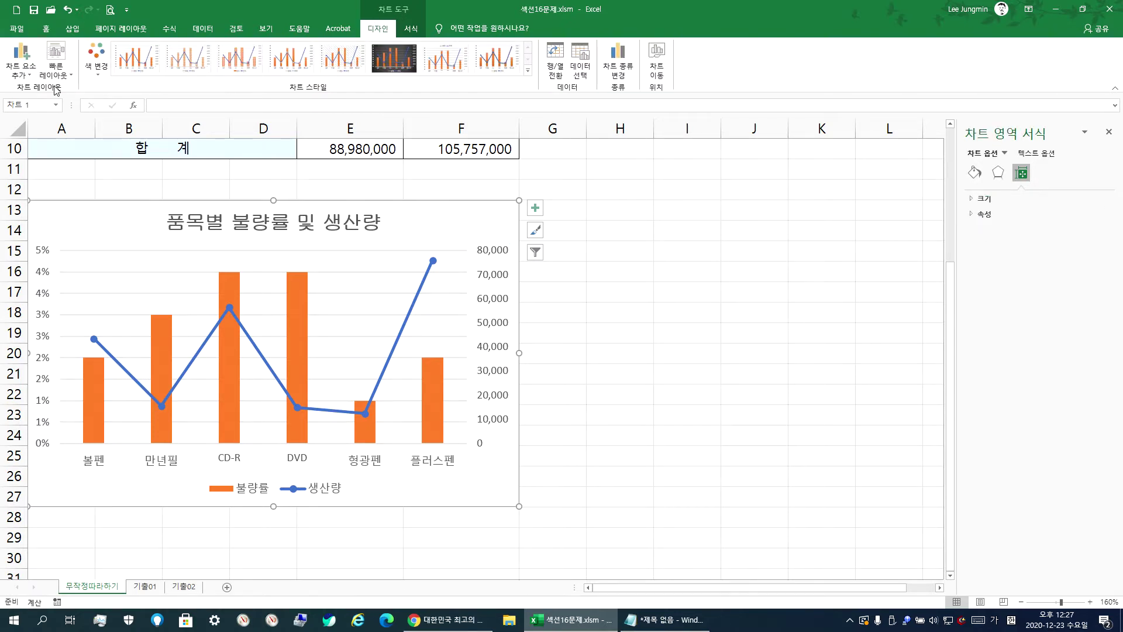
{"action": "left_click", "coordinate": [26, 75]}
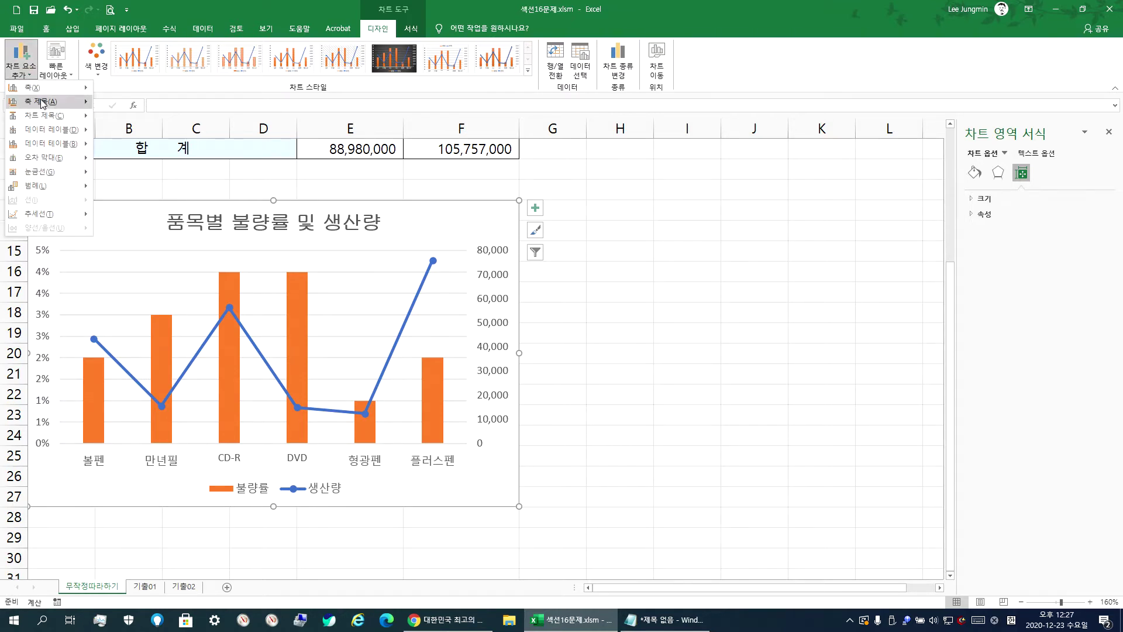
{"action": "mouse_move", "coordinate": [40, 104]}
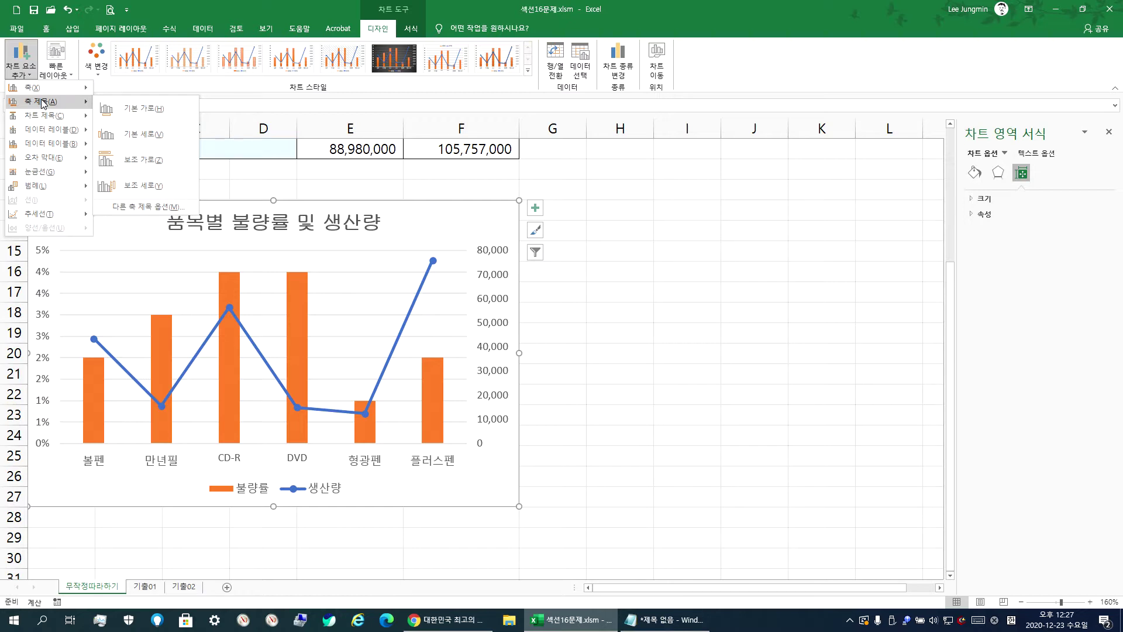
{"action": "left_click", "coordinate": [139, 135]}
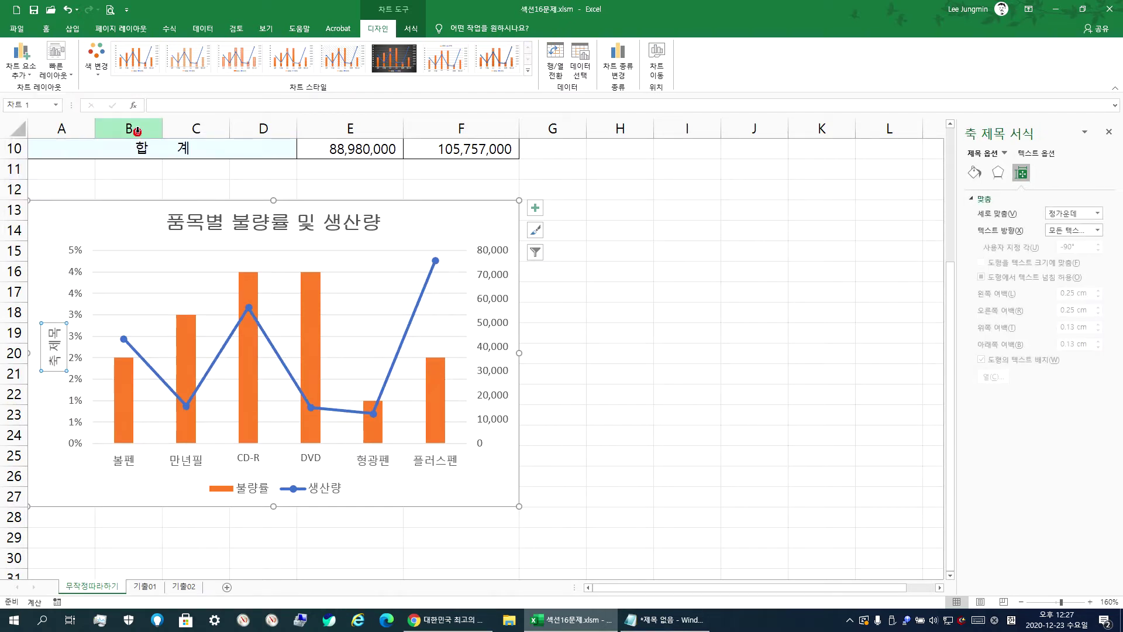
{"action": "left_click", "coordinate": [23, 74]}
{"action": "mouse_move", "coordinate": [41, 102]}
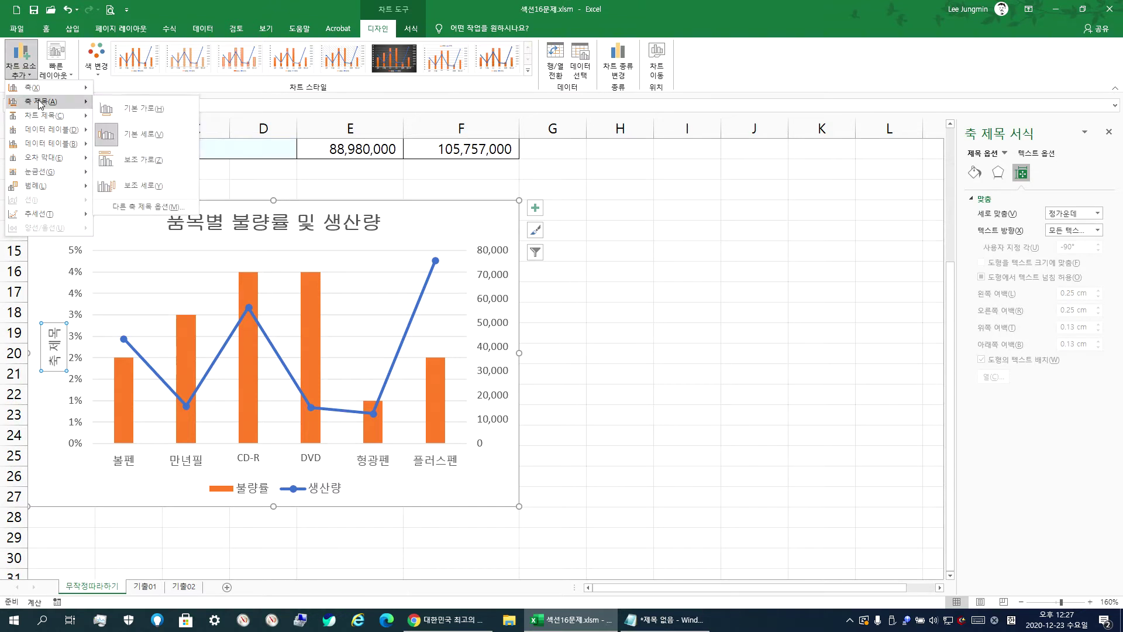
{"action": "left_click", "coordinate": [133, 184]}
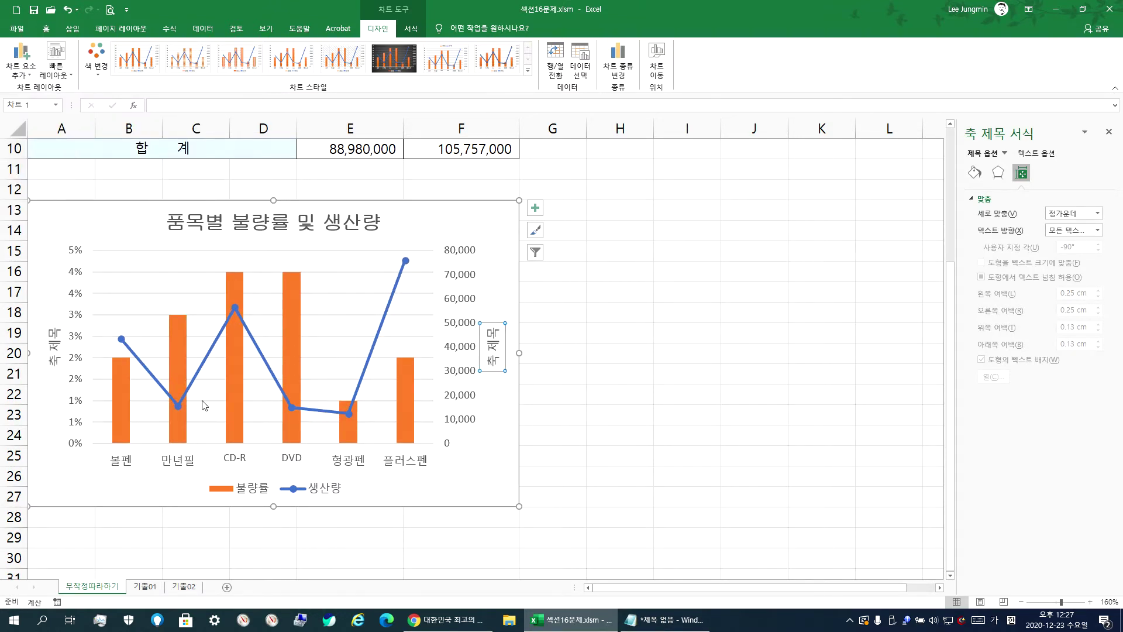
Replace the primary vertical axis title's placeholder text with "불량률"
{"action": "left_click", "coordinate": [22, 75]}
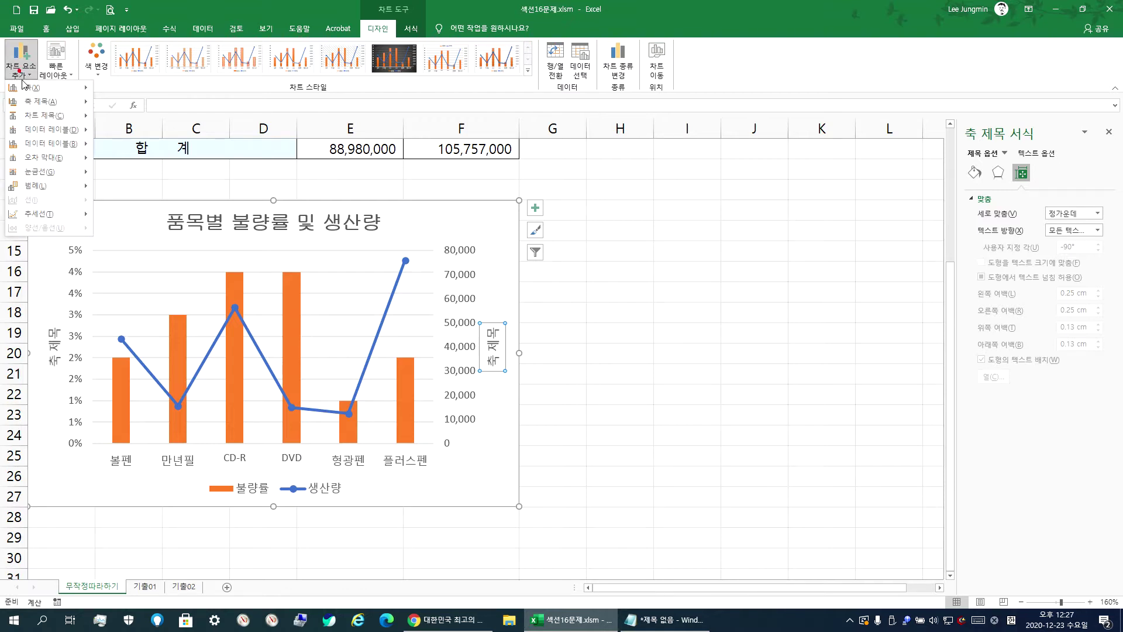
{"action": "mouse_move", "coordinate": [43, 103]}
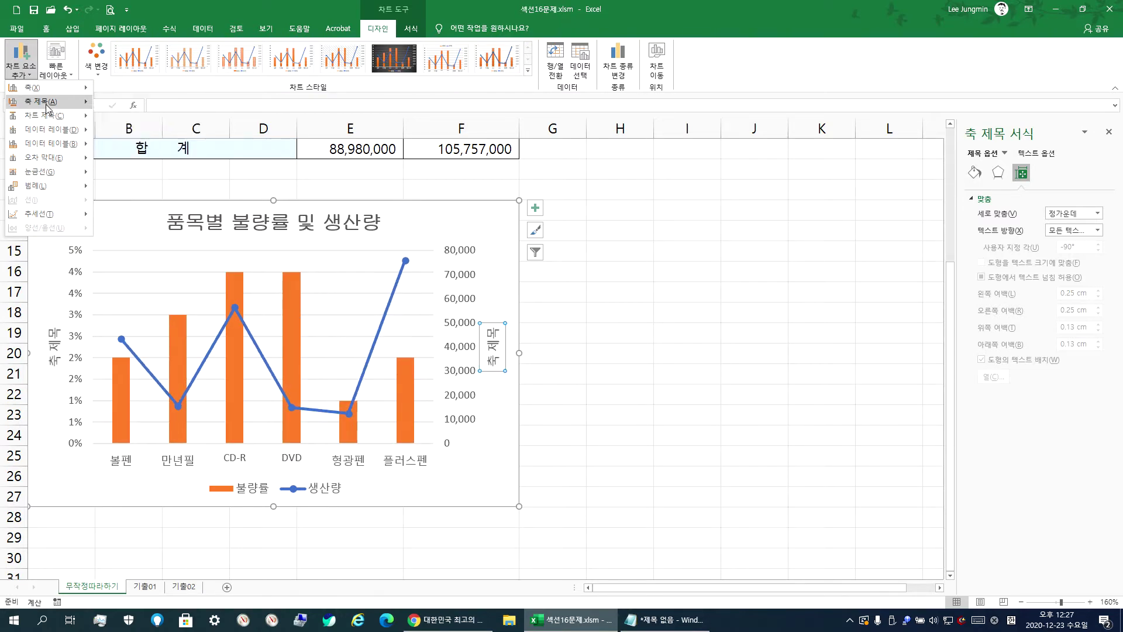
{"action": "left_click", "coordinate": [49, 352]}
{"action": "left_click", "coordinate": [55, 353]}
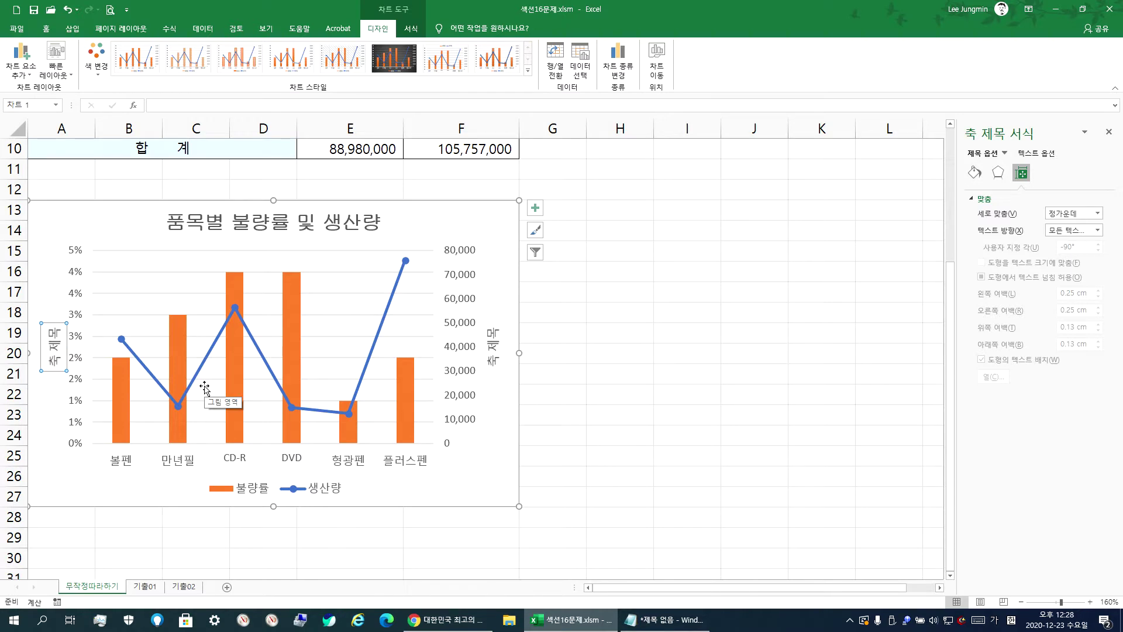
{"action": "type", "text": "불량률"}
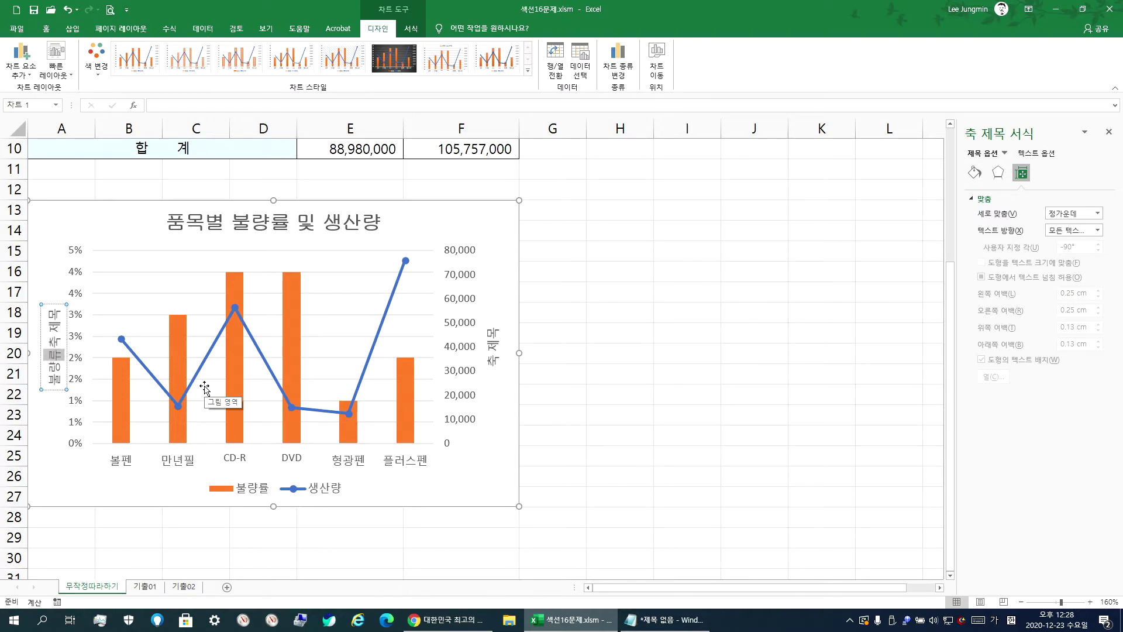
{"action": "key", "text": "Delete"}
{"action": "key", "text": "Delete"}
{"action": "key", "text": "Delete"}
{"action": "key", "text": "Delete"}
{"action": "key", "text": "Delete"}
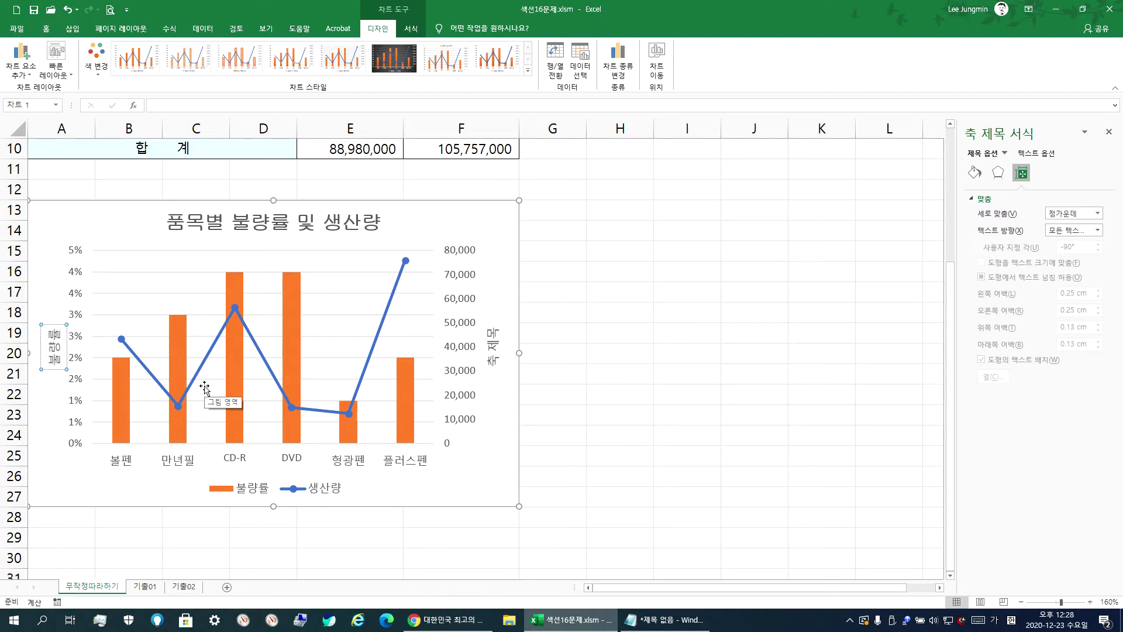
Replace the secondary vertical axis title's placeholder text with "생산량" and deselect the chart
{"action": "left_click", "coordinate": [489, 355]}
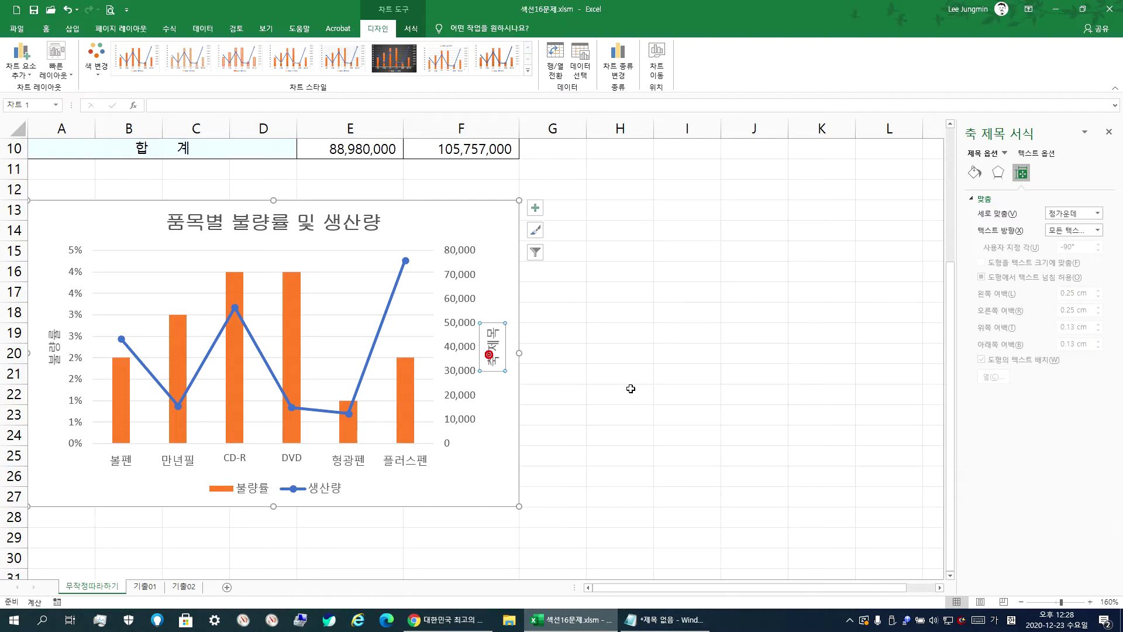
{"action": "type", "text": "생산ㄹ"}
{"action": "key", "text": "Delete"}
{"action": "key", "text": "Delete"}
{"action": "key", "text": "Delete"}
{"action": "key", "text": "Delete"}
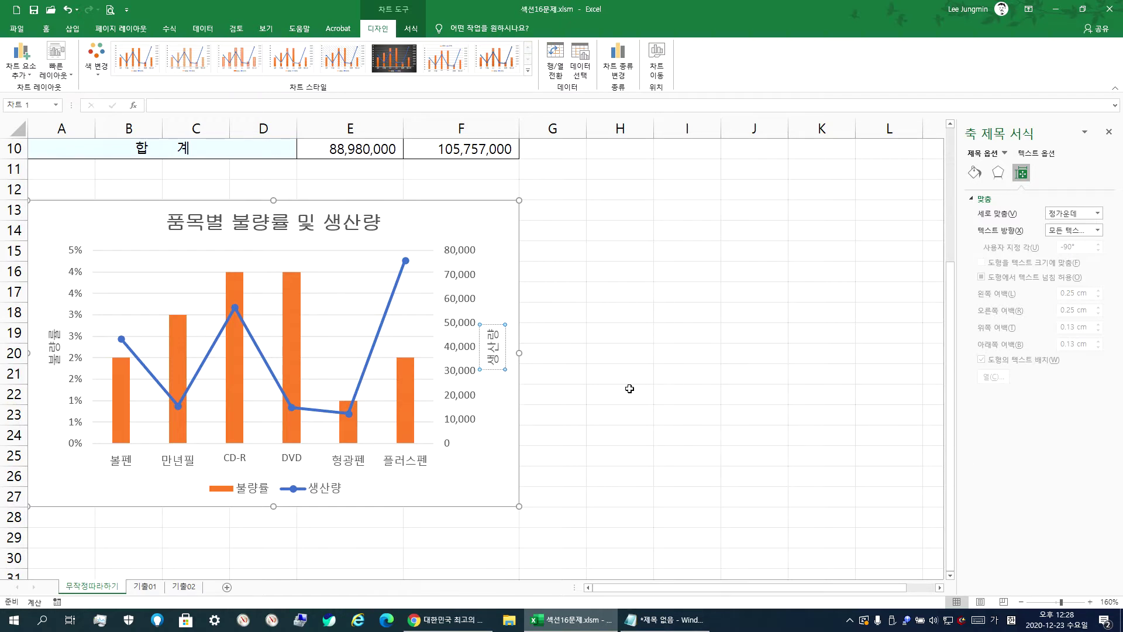
{"action": "left_click", "coordinate": [507, 275]}
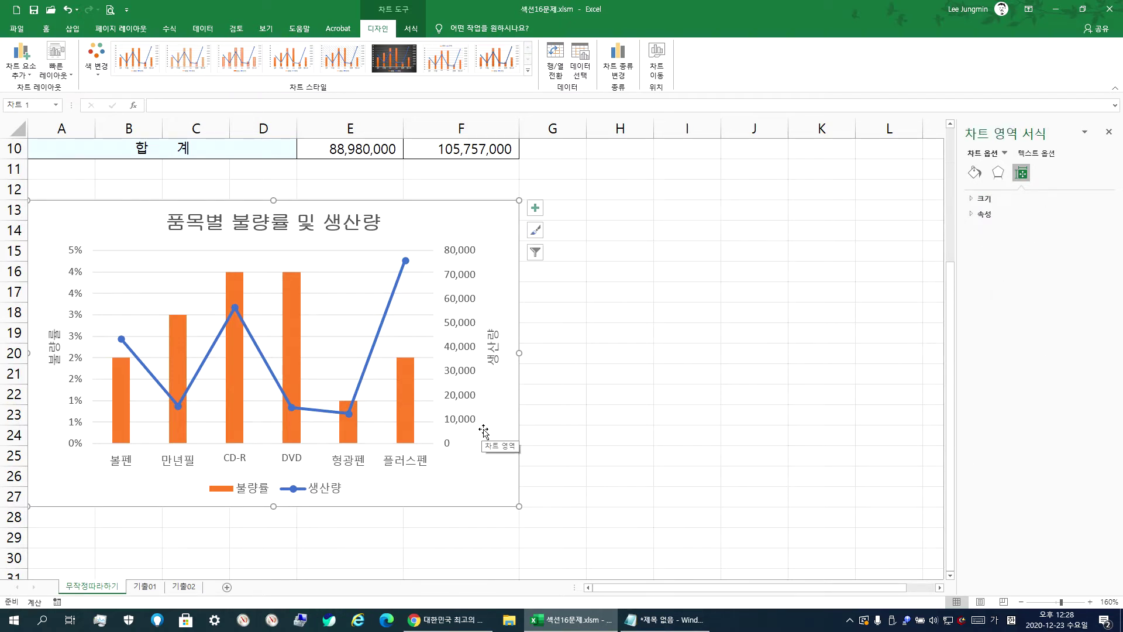
{"action": "left_click", "coordinate": [679, 219]}
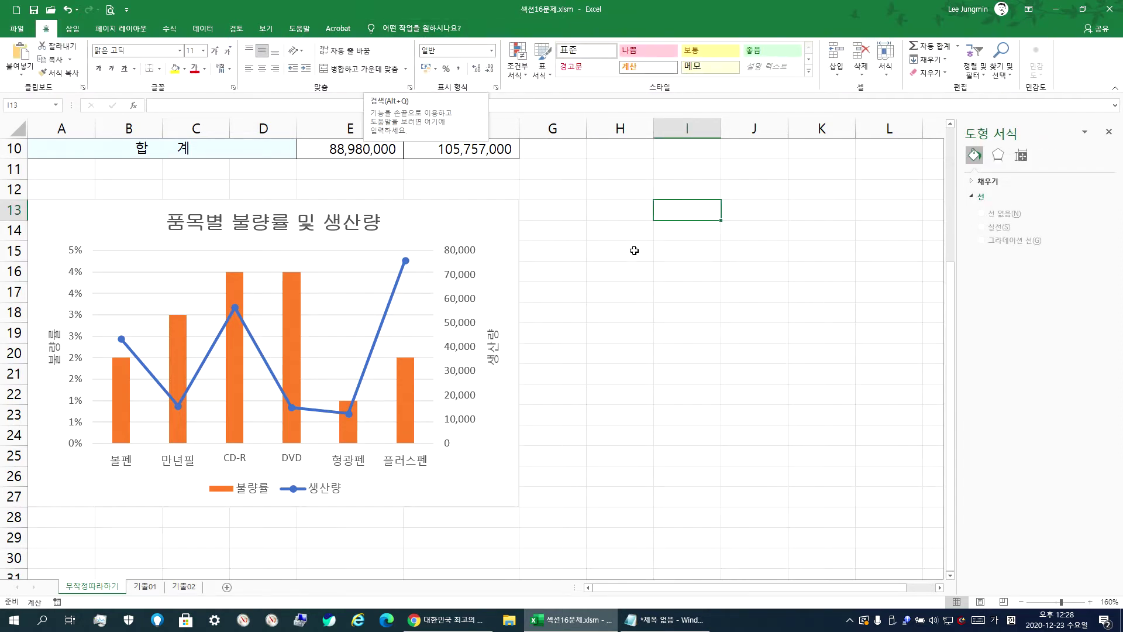
Compare the scales of the primary 불량률 axis and the secondary 생산량 axis by selecting each in turn
{"action": "left_click", "coordinate": [493, 223]}
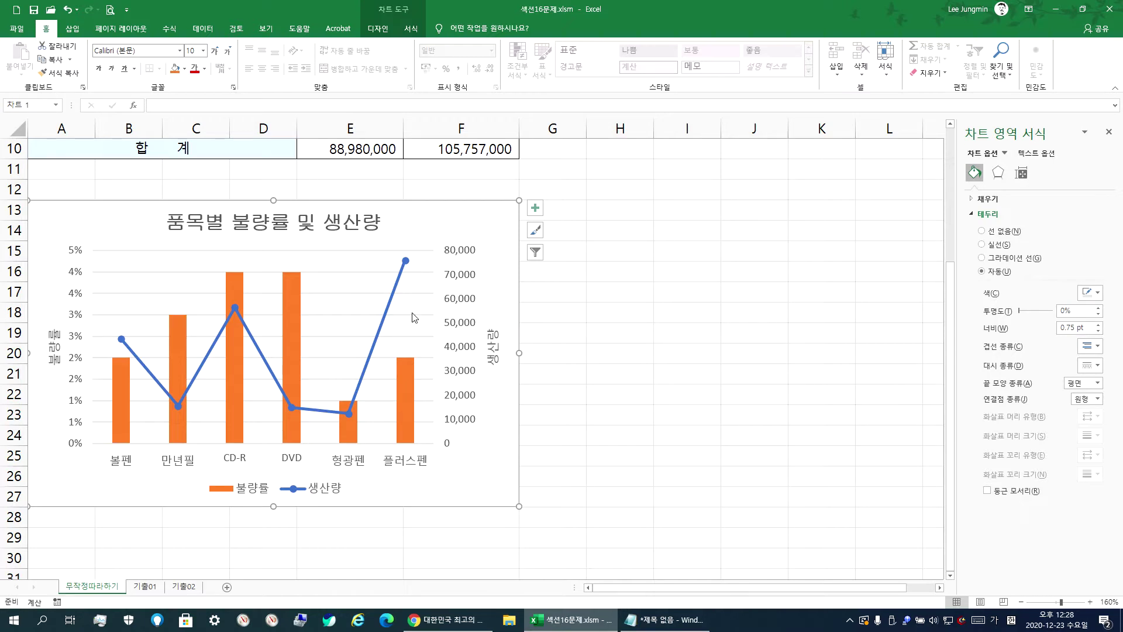
{"action": "left_click", "coordinate": [75, 445]}
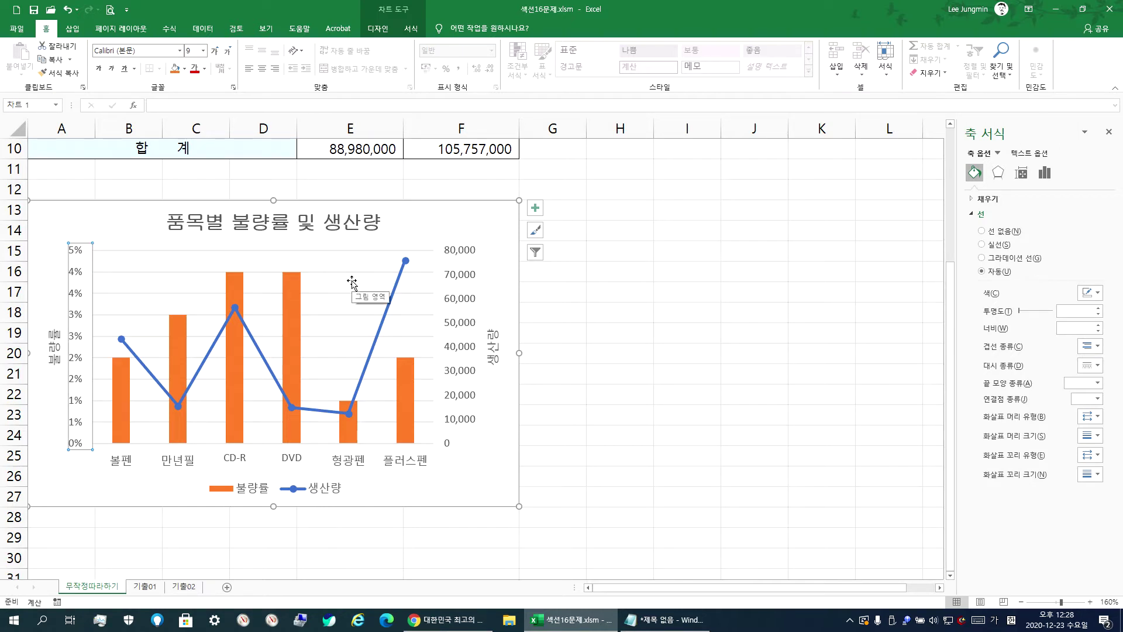
{"action": "left_click", "coordinate": [471, 423]}
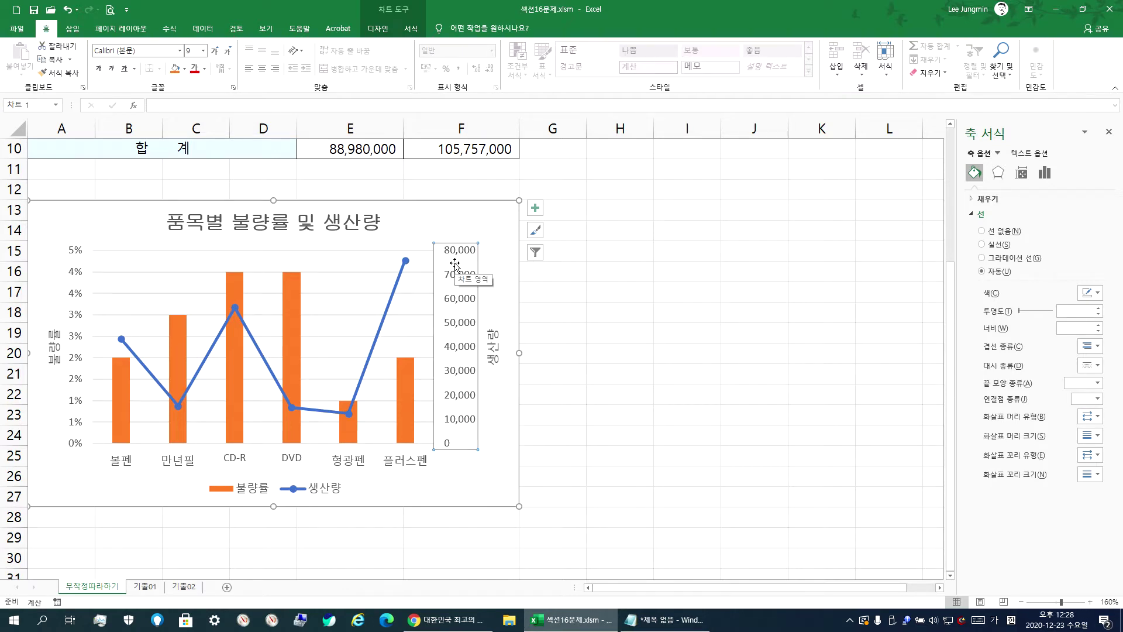
{"action": "left_click", "coordinate": [76, 321]}
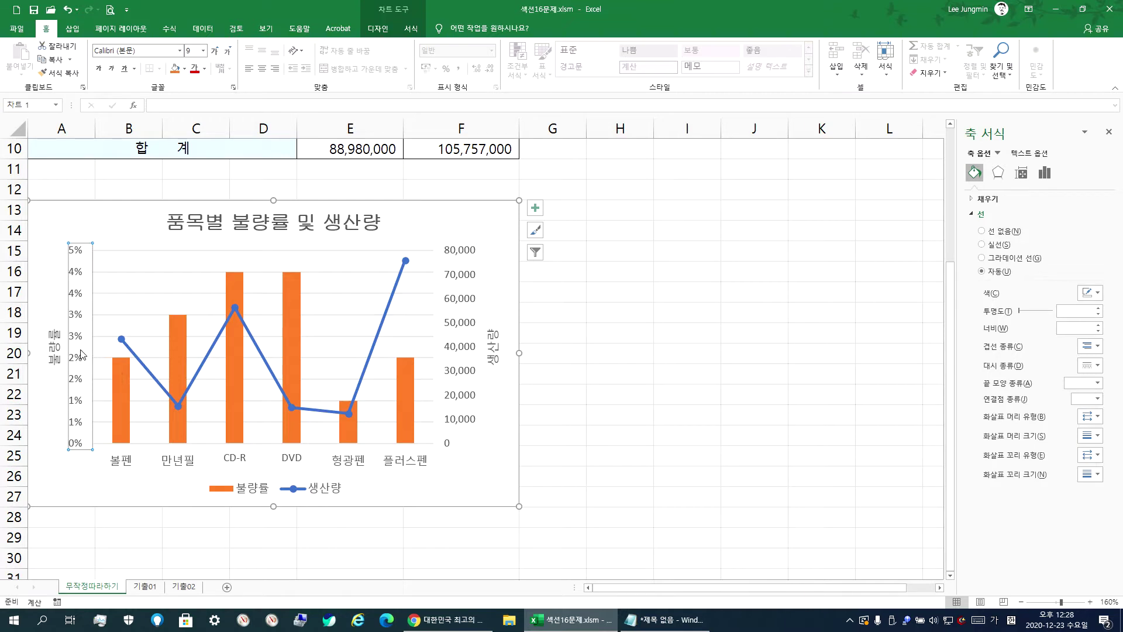
{"action": "left_click", "coordinate": [1109, 132]}
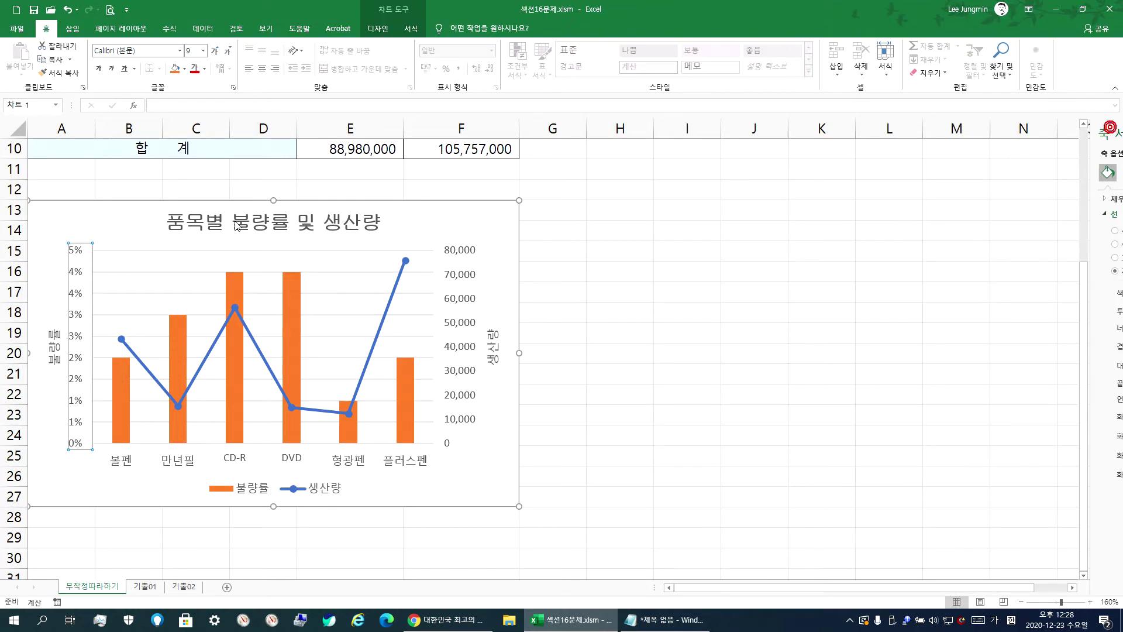
{"action": "double_click", "coordinate": [76, 275]}
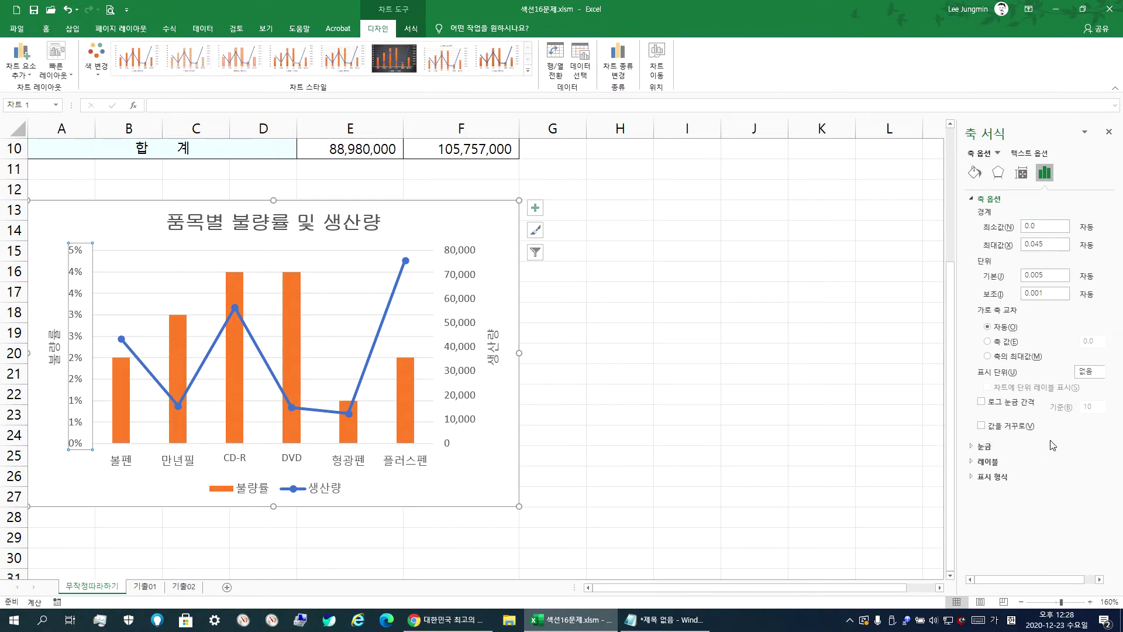
{"action": "left_click", "coordinate": [1109, 131]}
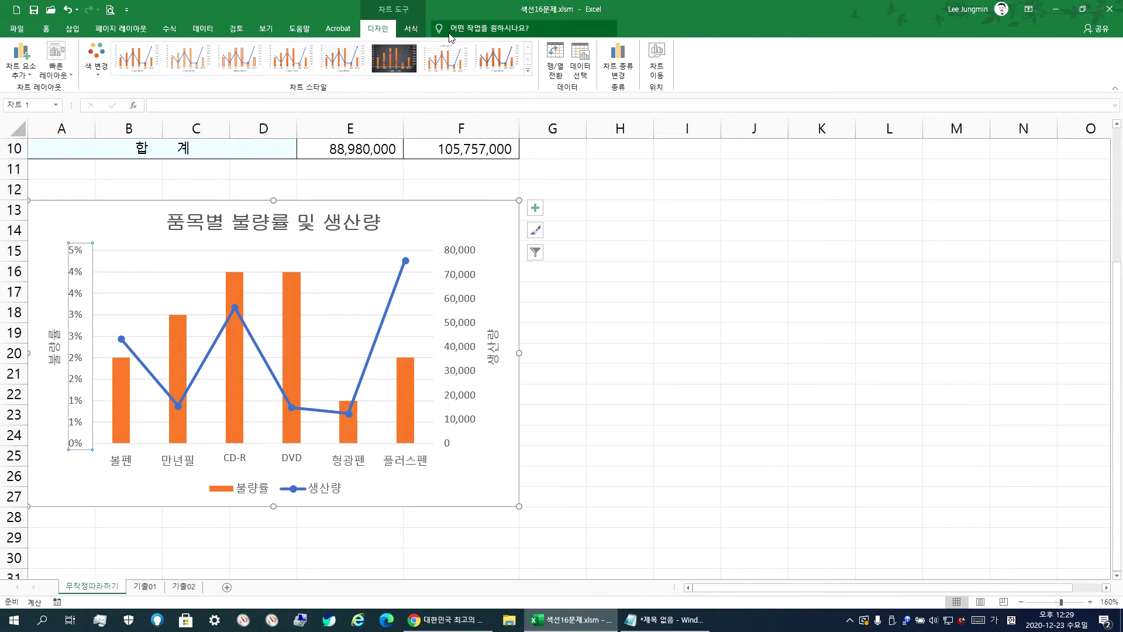
Set the maximum bound of the primary 불량률 axis to 0.05
{"action": "left_click", "coordinate": [411, 28]}
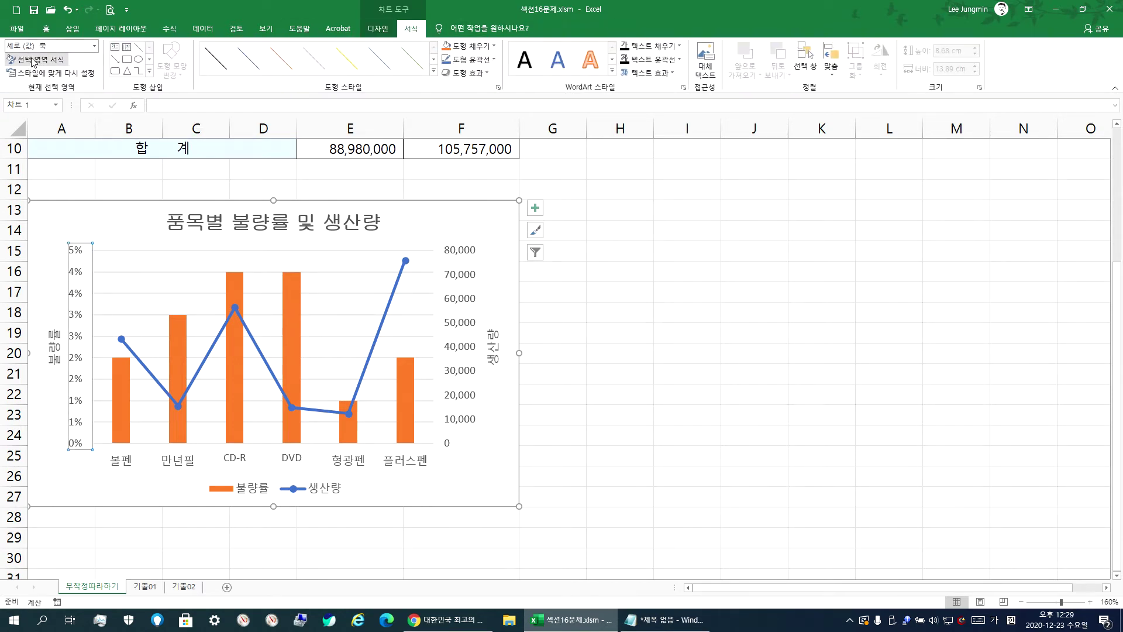
{"action": "left_click", "coordinate": [32, 60]}
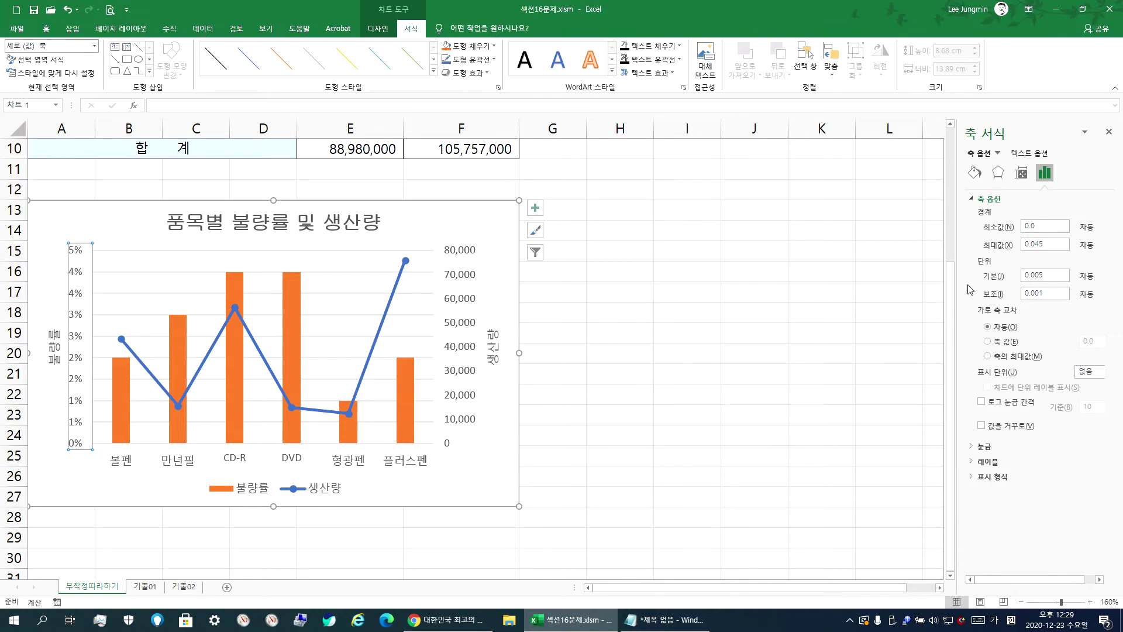
{"action": "left_click_drag", "start_coordinate": [1052, 245], "coordinate": [1007, 243]}
{"action": "type", "text": "0.0"}
{"action": "left_click", "coordinate": [1049, 275]}
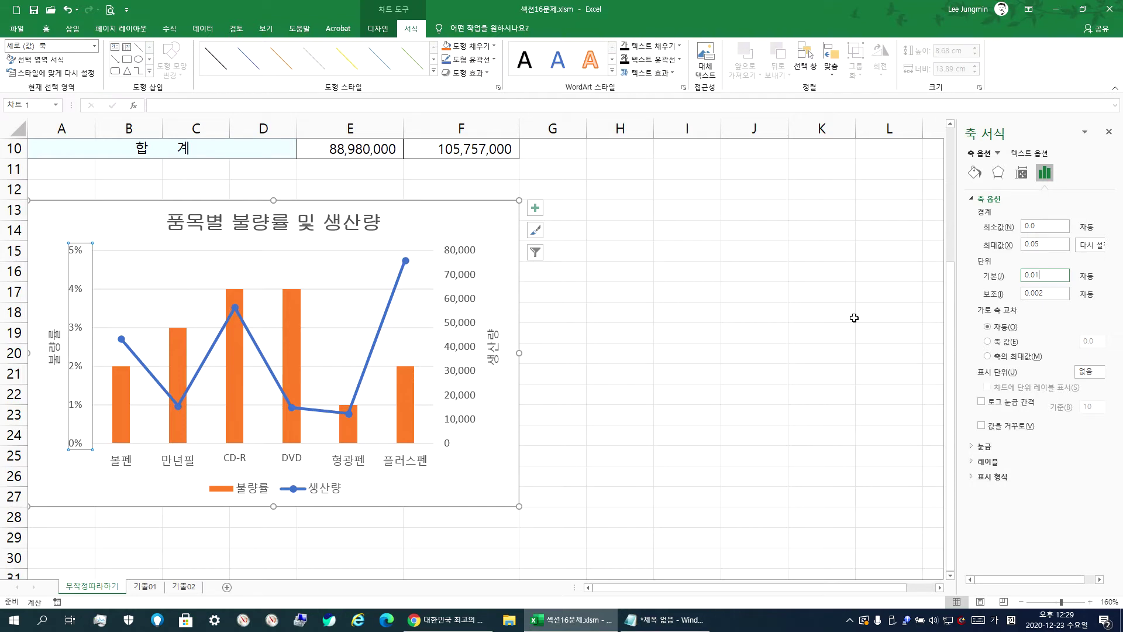
Set the secondary 생산량 axis's maximum bound to 100000 and its major unit to 20000
{"action": "left_click", "coordinate": [466, 302]}
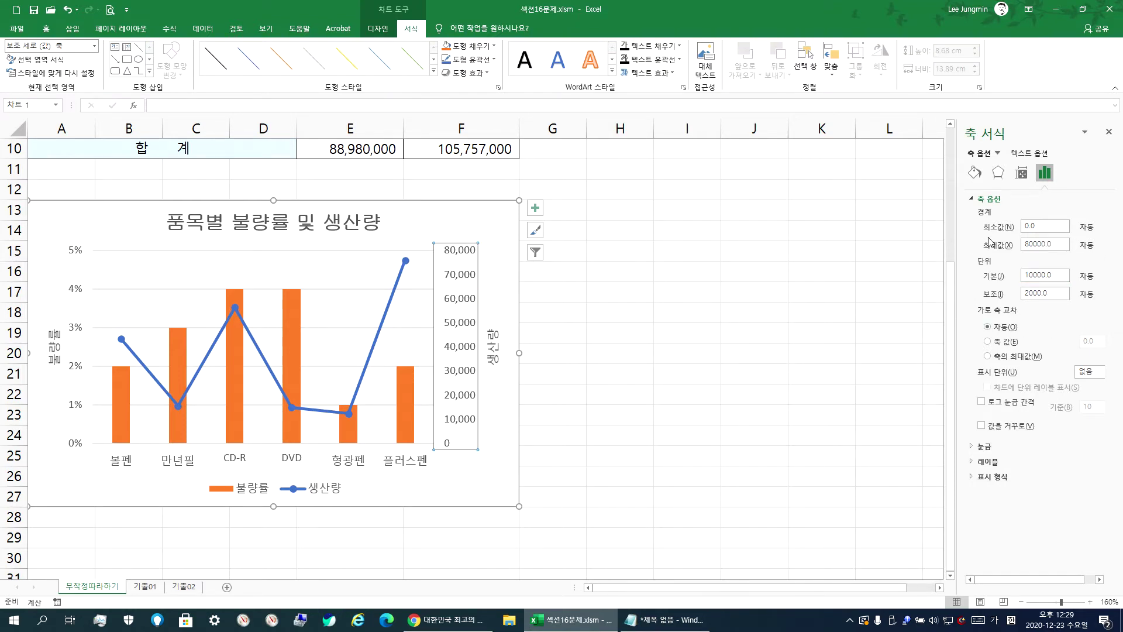
{"action": "left_click_drag", "start_coordinate": [1066, 244], "coordinate": [995, 248]}
{"action": "type", "text": "1000"}
{"action": "left_click", "coordinate": [1057, 274]}
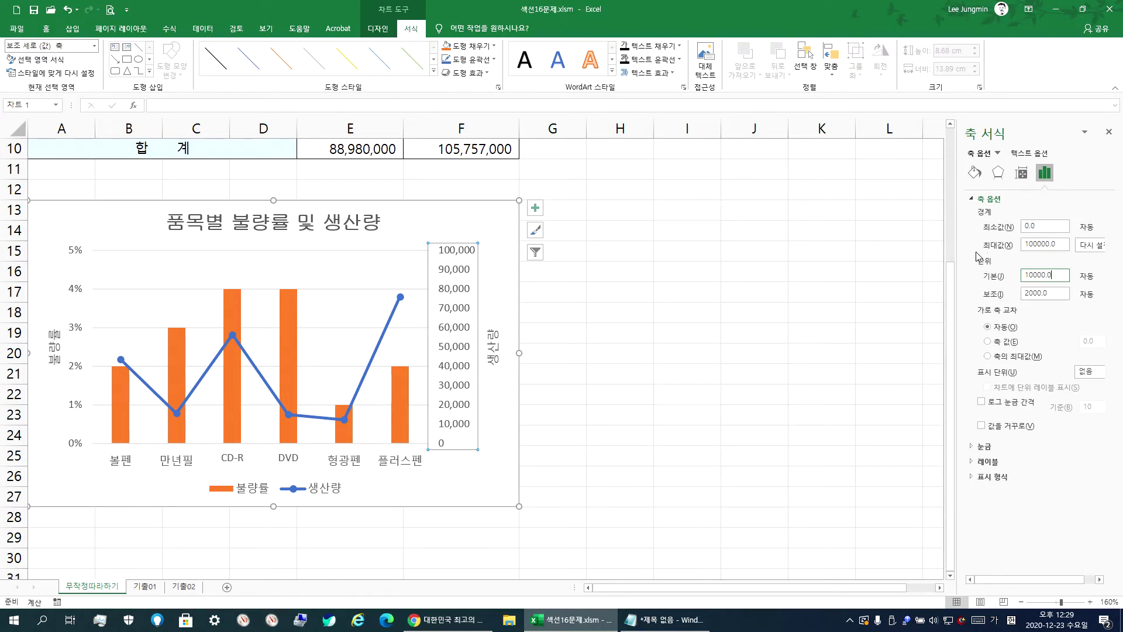
{"action": "double_click", "coordinate": [1060, 276]}
{"action": "type", "text": "200"}
{"action": "key", "text": "Return"}
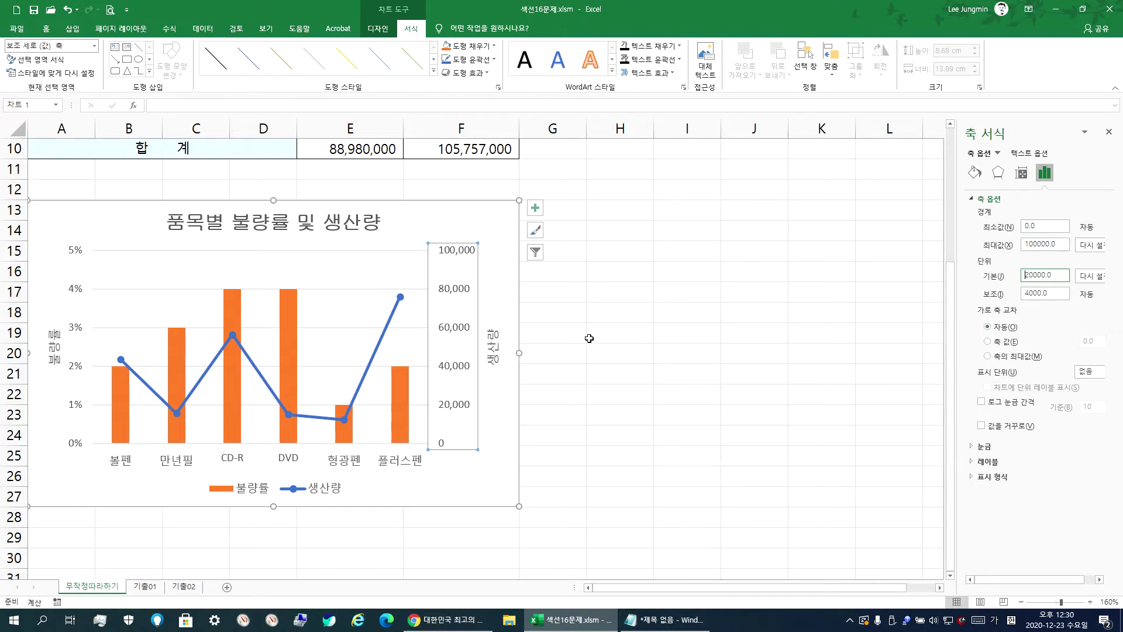
{"action": "left_click", "coordinate": [499, 230]}
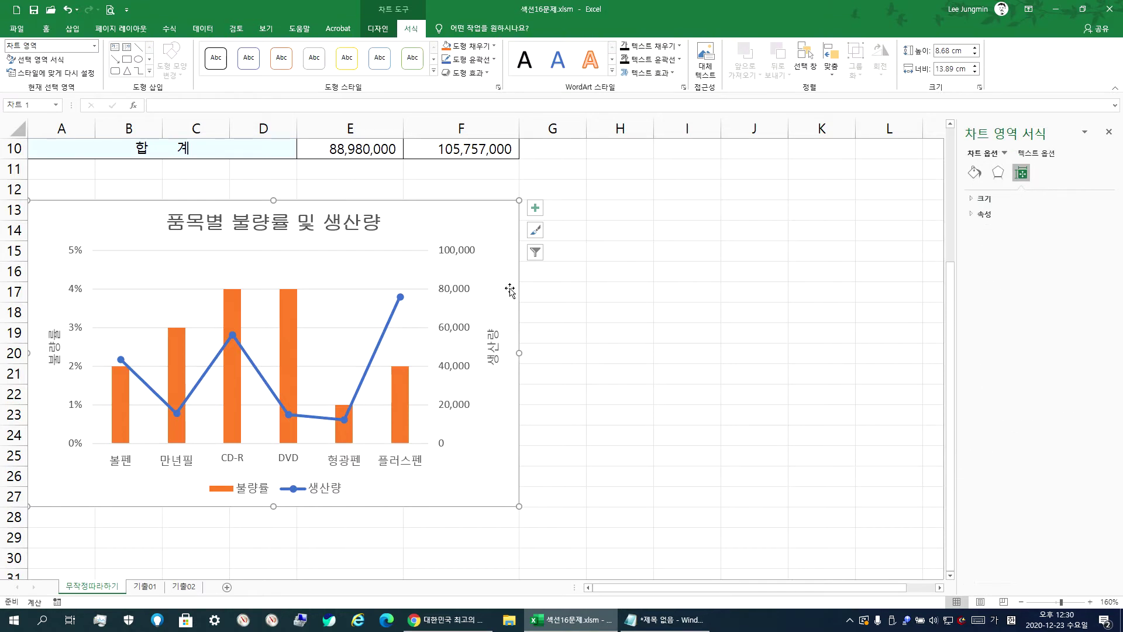
Preview the available data label positions on the whole chart without applying any of them
{"action": "left_click", "coordinate": [378, 29]}
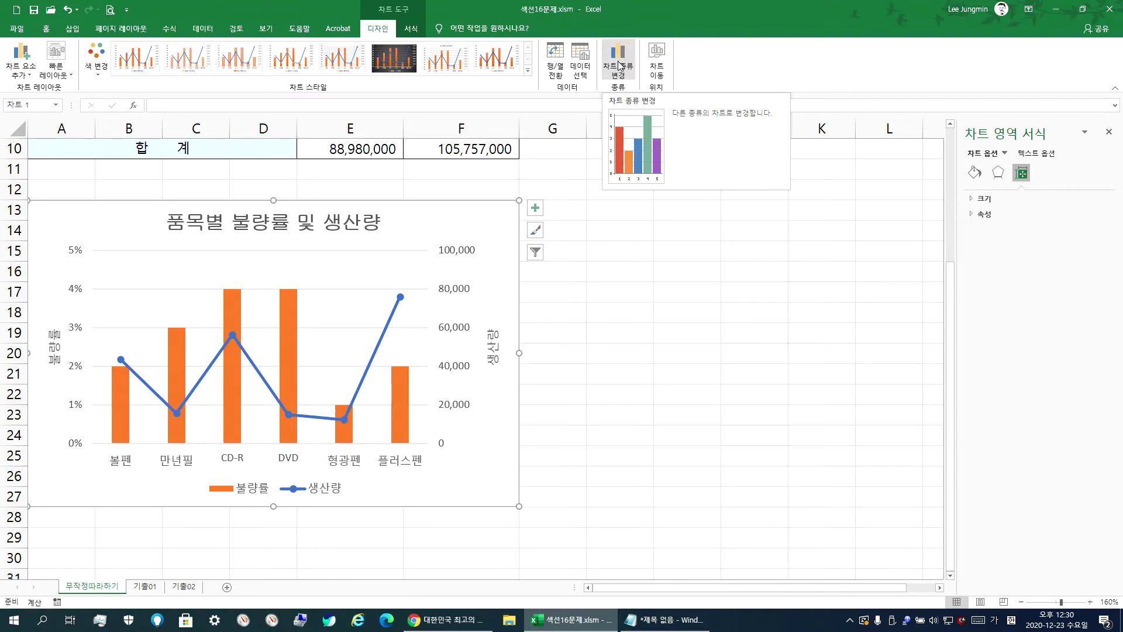
{"action": "left_click", "coordinate": [292, 304]}
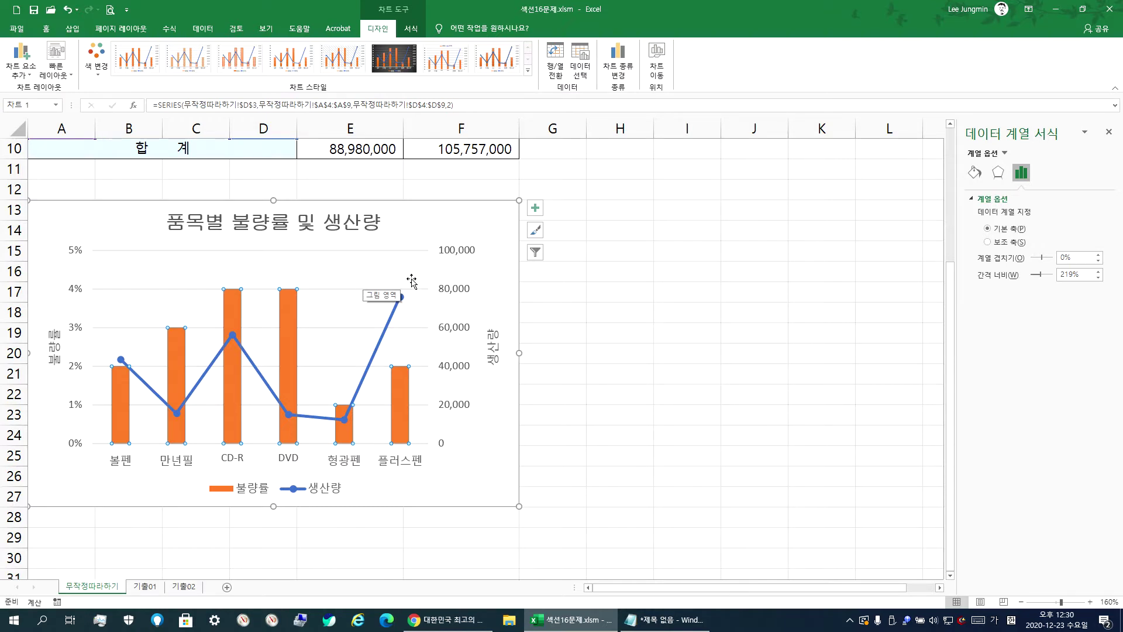
{"action": "left_click", "coordinate": [496, 227]}
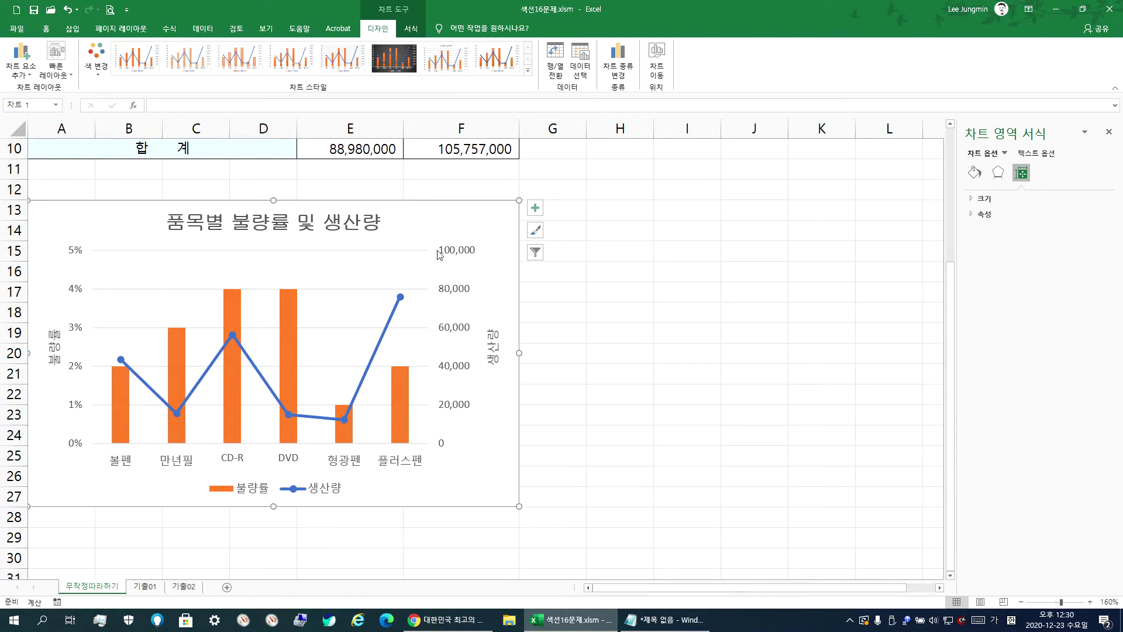
{"action": "left_click", "coordinate": [62, 75]}
{"action": "left_click", "coordinate": [63, 74]}
{"action": "left_click", "coordinate": [36, 76]}
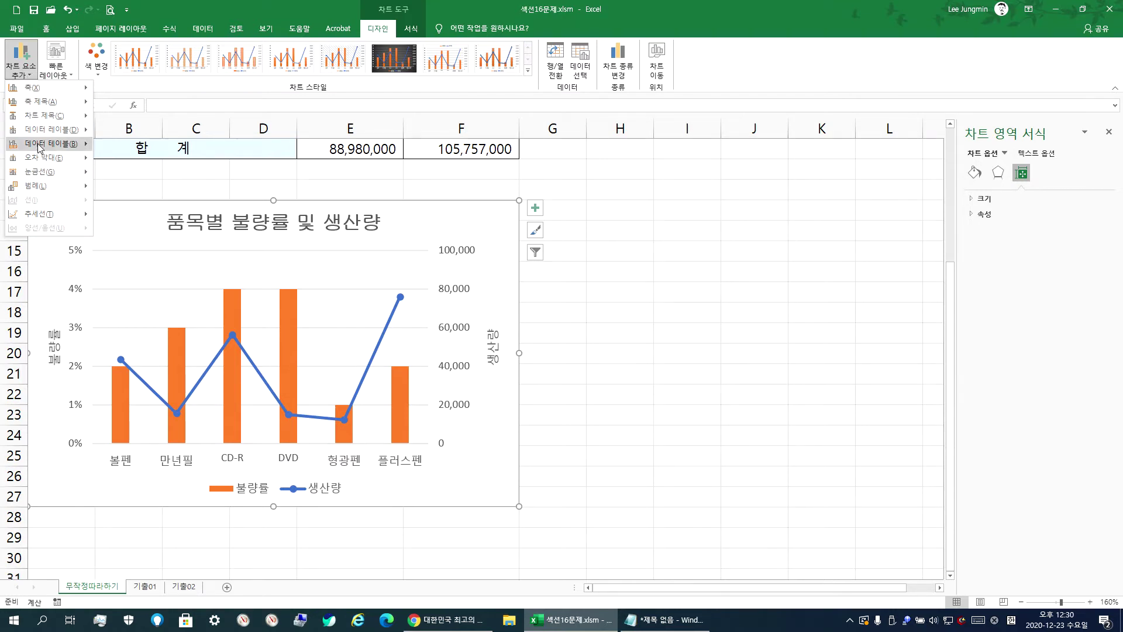
{"action": "mouse_move", "coordinate": [40, 146]}
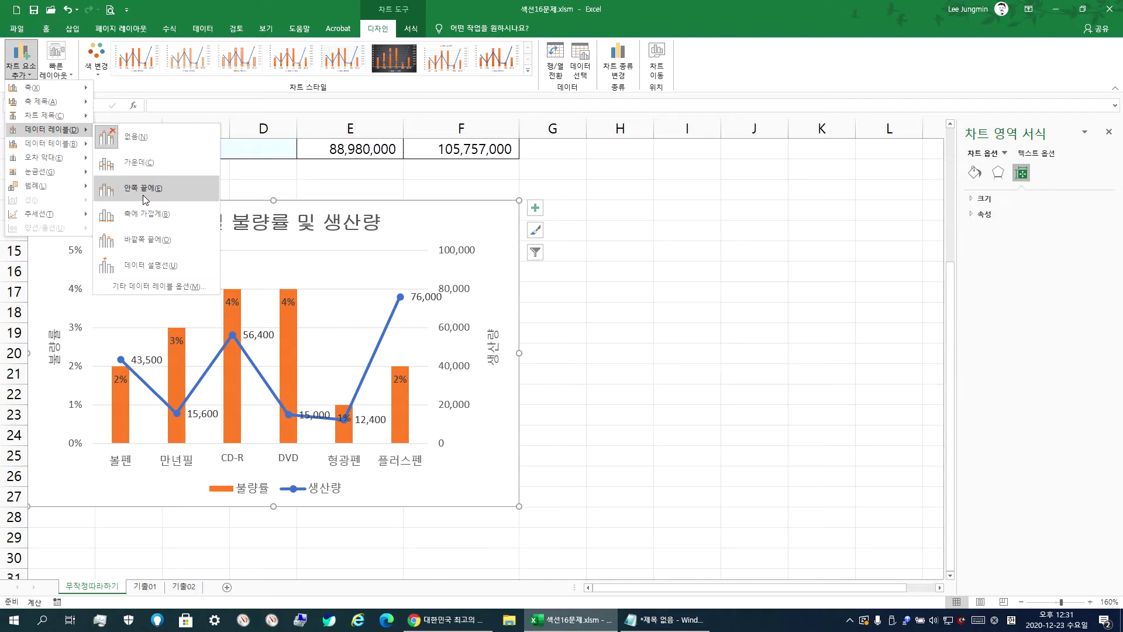
{"action": "left_click", "coordinate": [491, 474]}
Try adding outside-end data labels to the 불량률 column series, and undo the addition
{"action": "left_click", "coordinate": [293, 303]}
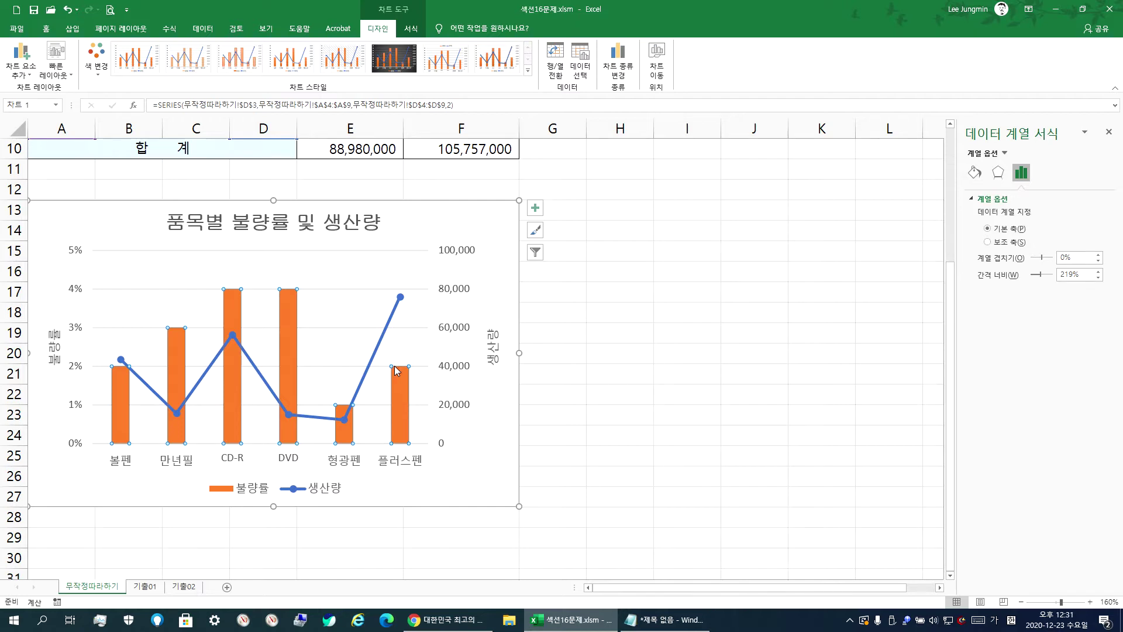
{"action": "left_click", "coordinate": [460, 490]}
{"action": "left_click", "coordinate": [284, 315]}
{"action": "left_click", "coordinate": [22, 75]}
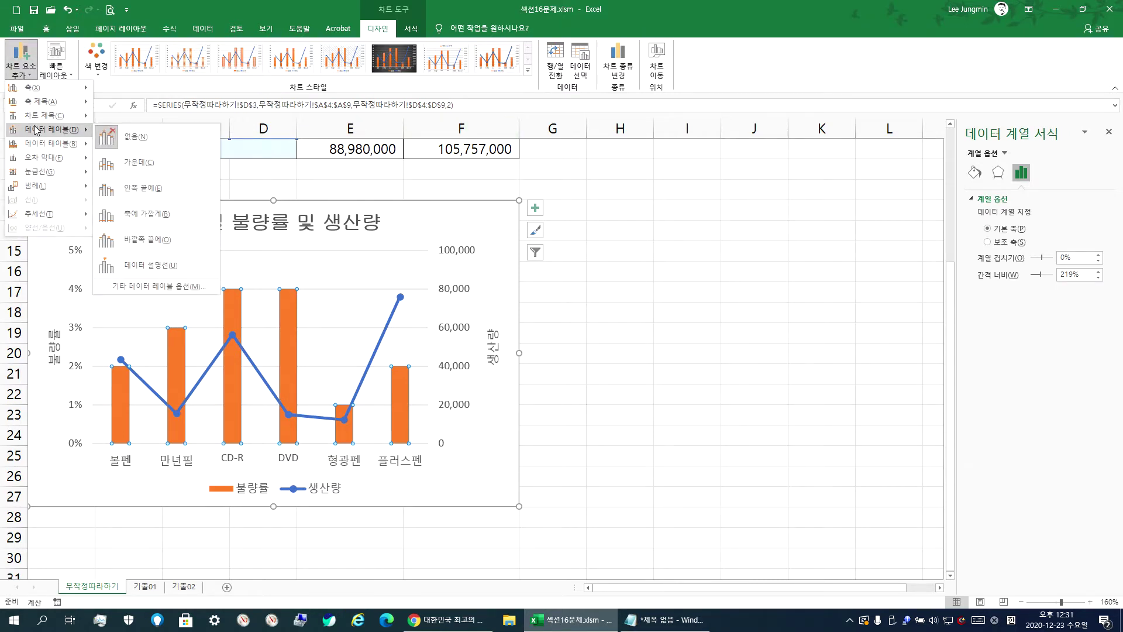
{"action": "left_click", "coordinate": [145, 241]}
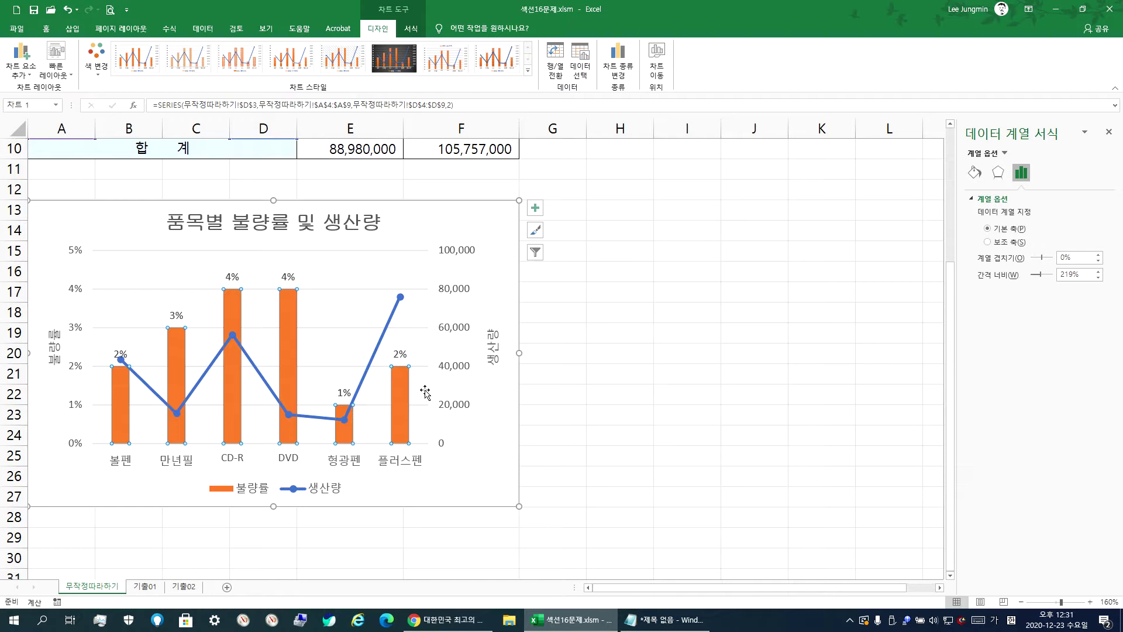
{"action": "key", "text": "ctrl+z"}
Try adding default data labels to the 불량률 columns, close the formatting pane and remove the labels again
{"action": "right_click", "coordinate": [286, 313]}
{"action": "left_click", "coordinate": [333, 392]}
{"action": "left_click", "coordinate": [288, 278]}
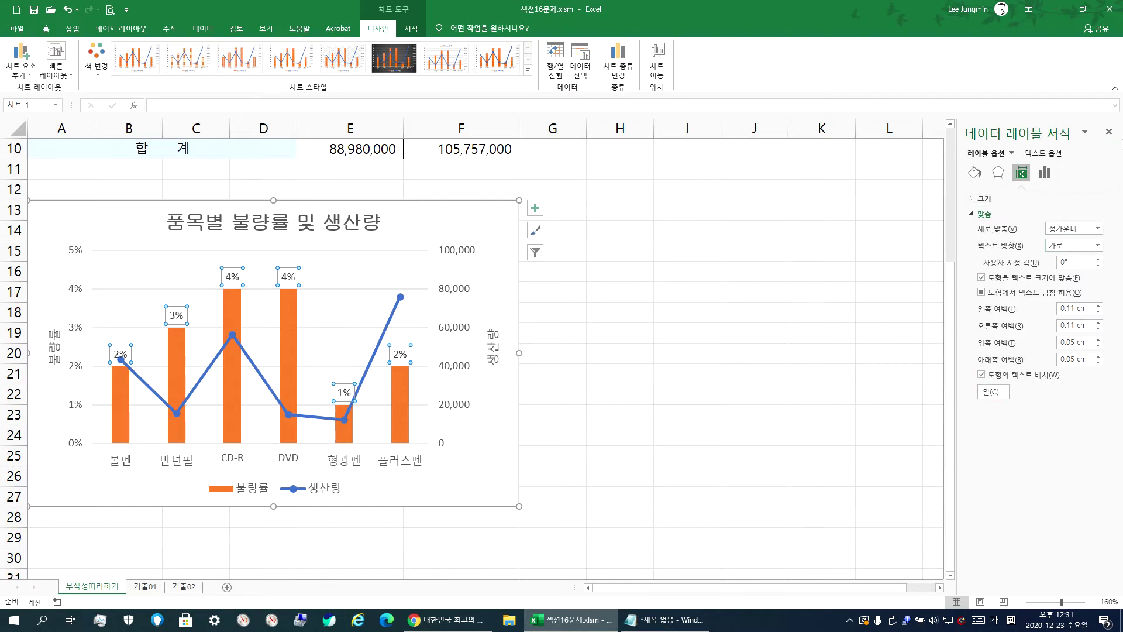
{"action": "left_click", "coordinate": [1108, 132]}
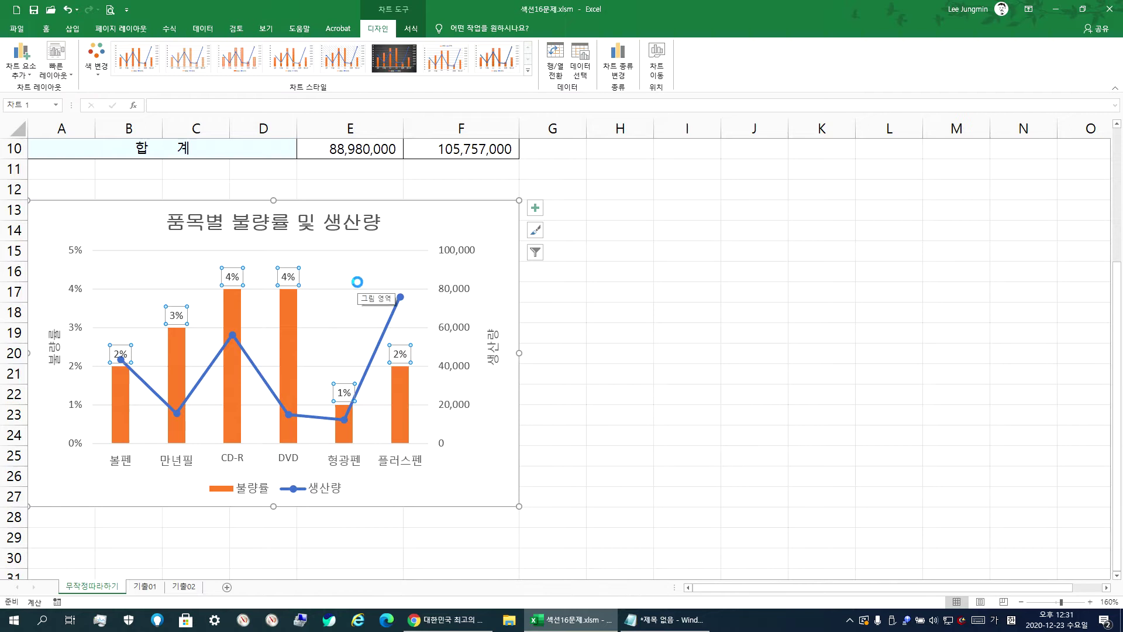
{"action": "key", "text": "Delete"}
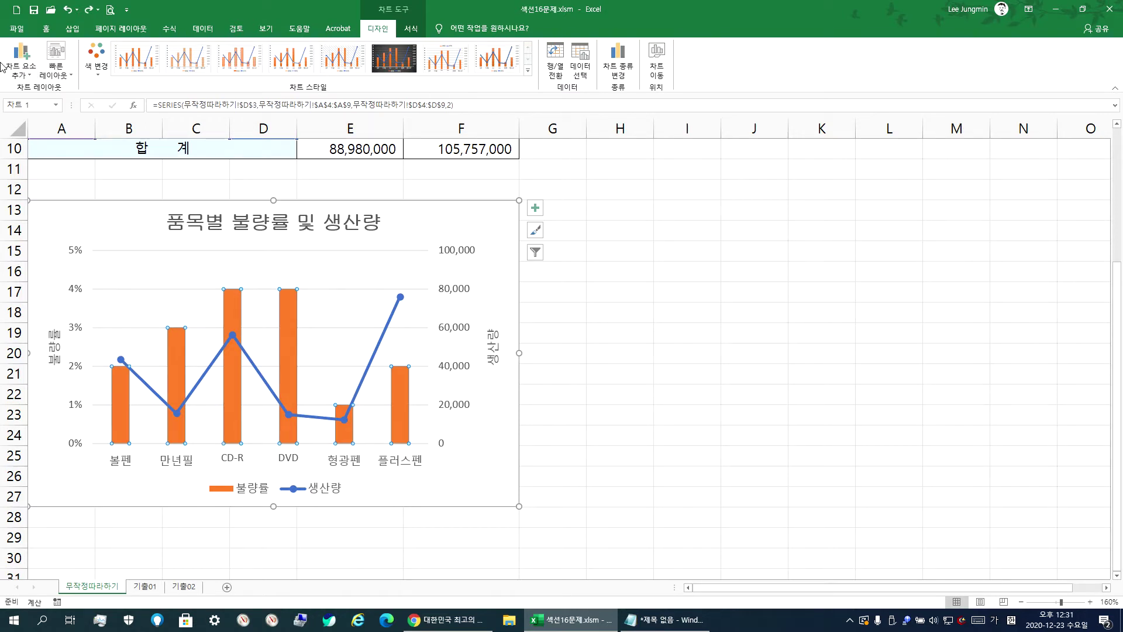
Add data labels at the outside end (바깥쪽 끝에) of the 불량률 columns
{"action": "left_click", "coordinate": [21, 62]}
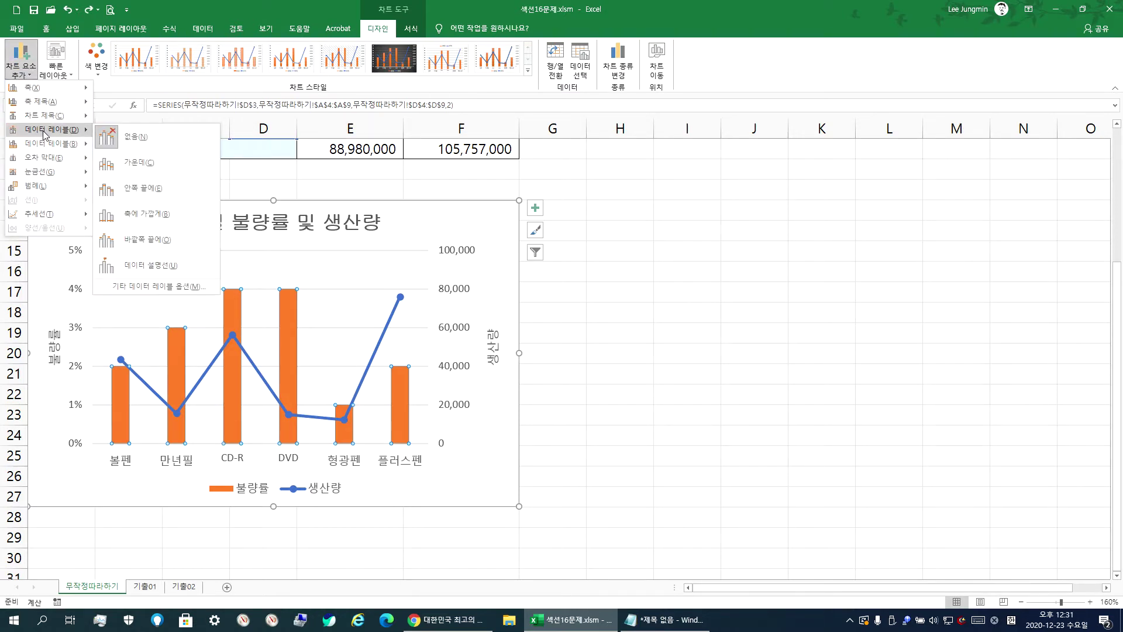
{"action": "left_click", "coordinate": [158, 245]}
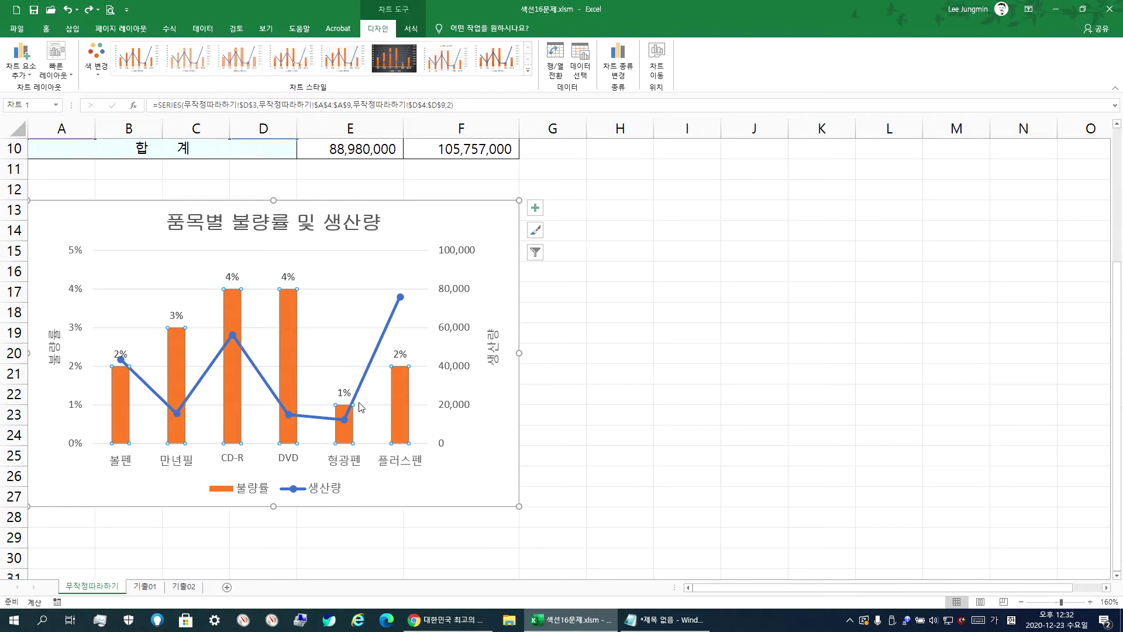
Open the data series formatting options for the 생산량 line and place the pane beside the chart
{"action": "left_click", "coordinate": [383, 344]}
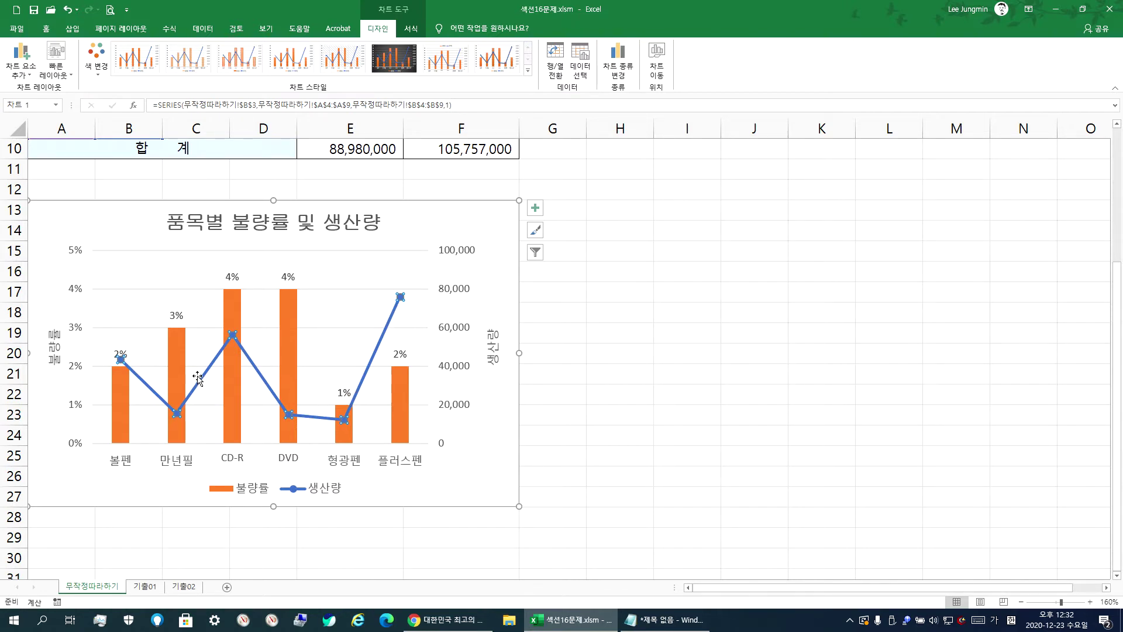
{"action": "left_click", "coordinate": [469, 456]}
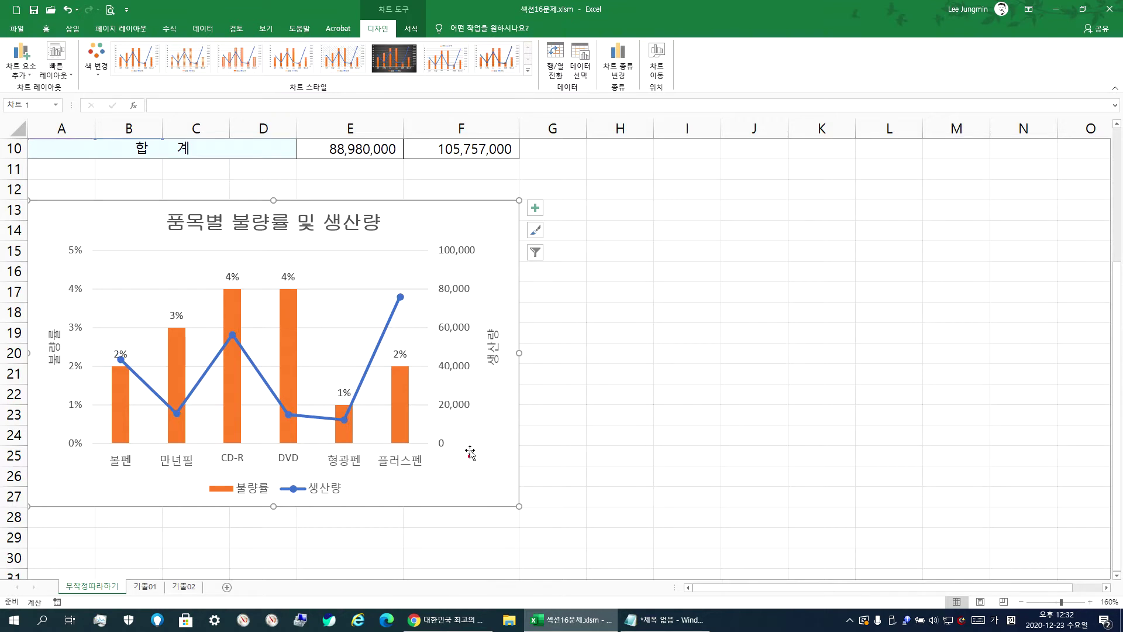
{"action": "double_click", "coordinate": [382, 343]}
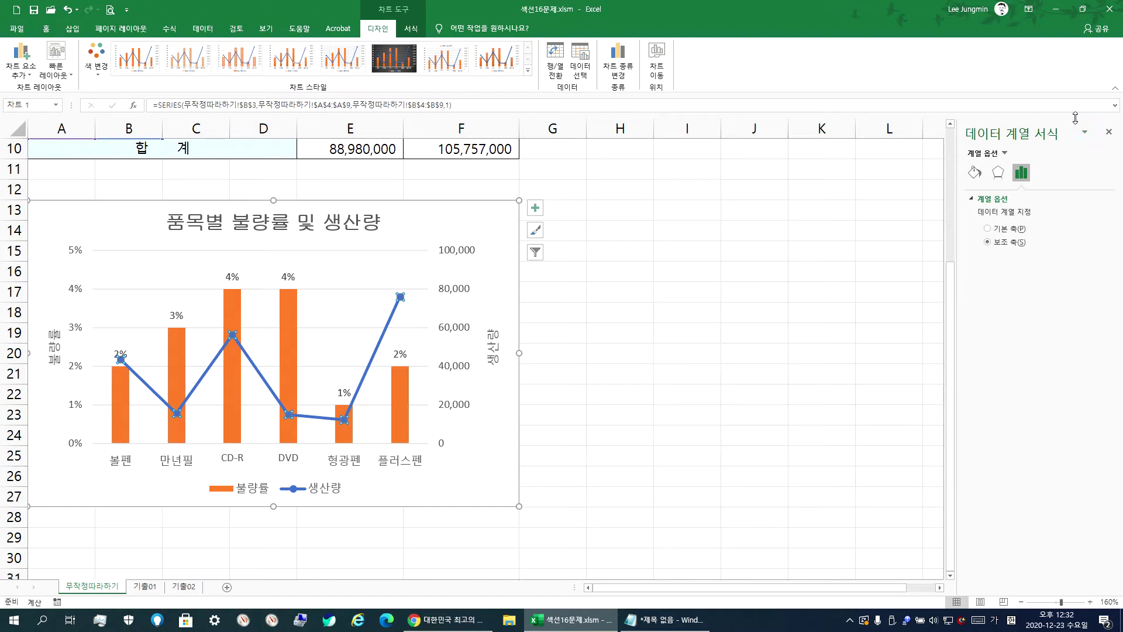
{"action": "left_click_drag", "start_coordinate": [1066, 127], "coordinate": [657, 180]}
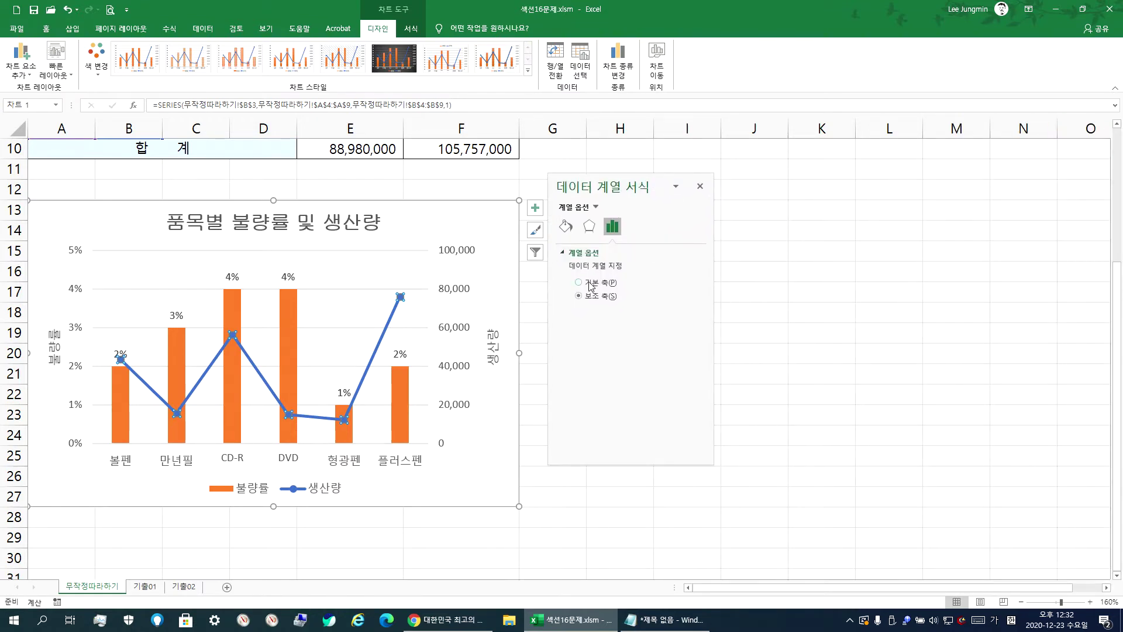
Set the 생산량 series line to 4 pt wide and colour it standard green
{"action": "left_click", "coordinate": [566, 231]}
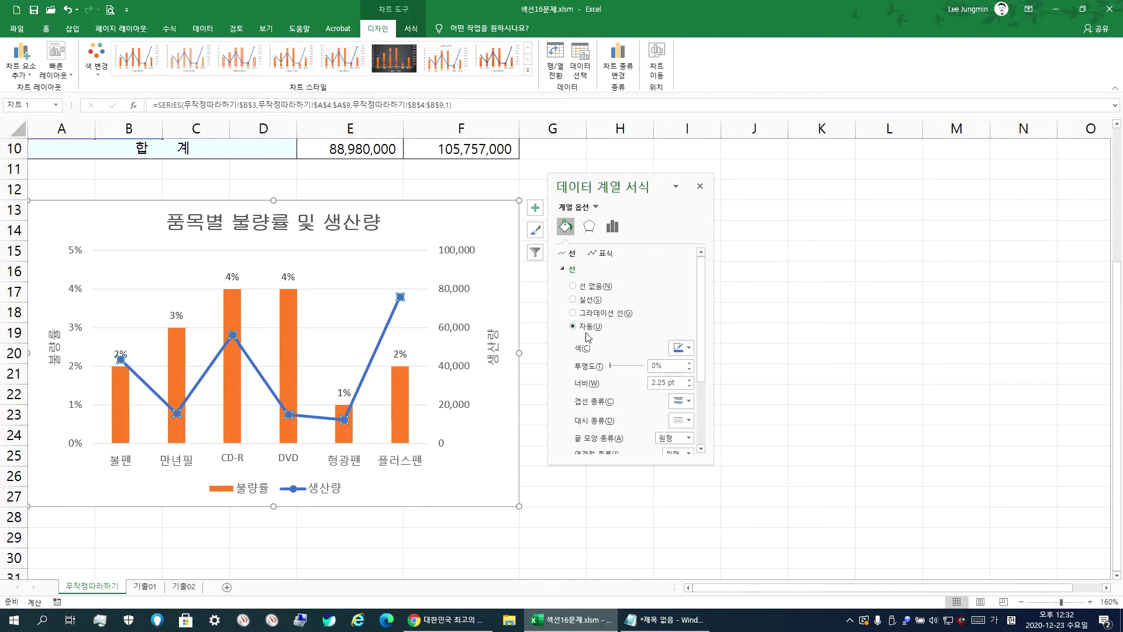
{"action": "left_click", "coordinate": [689, 380]}
{"action": "left_click", "coordinate": [689, 380]}
{"action": "left_click", "coordinate": [689, 380]}
{"action": "left_click", "coordinate": [688, 380]}
{"action": "left_click", "coordinate": [688, 380]}
{"action": "left_click", "coordinate": [689, 380]}
{"action": "left_click", "coordinate": [689, 380]}
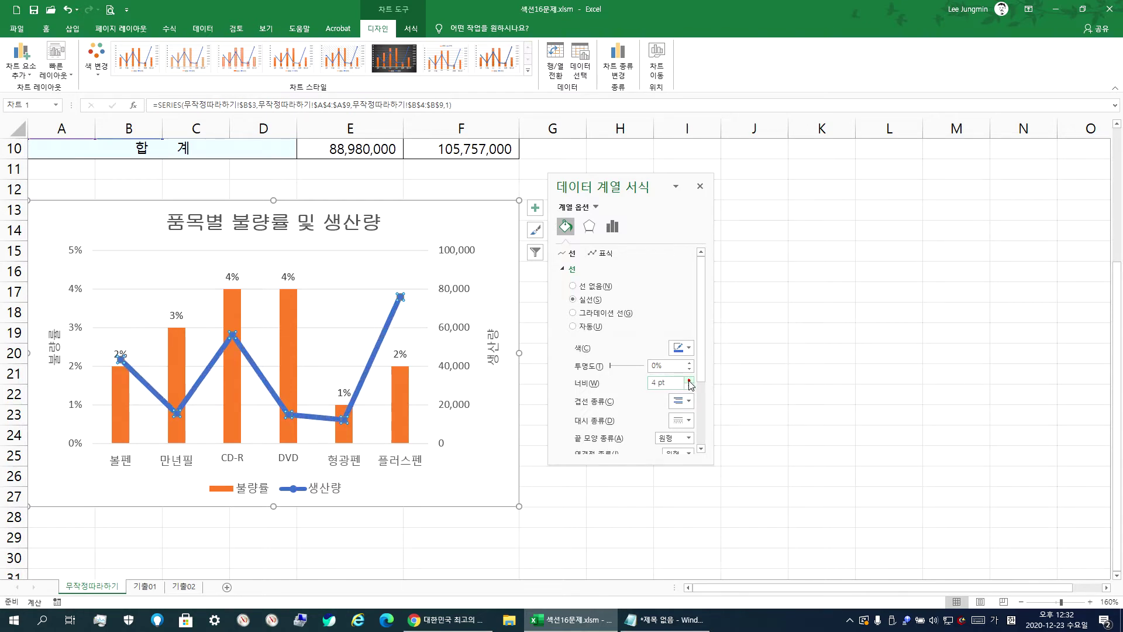
{"action": "left_click", "coordinate": [690, 349]}
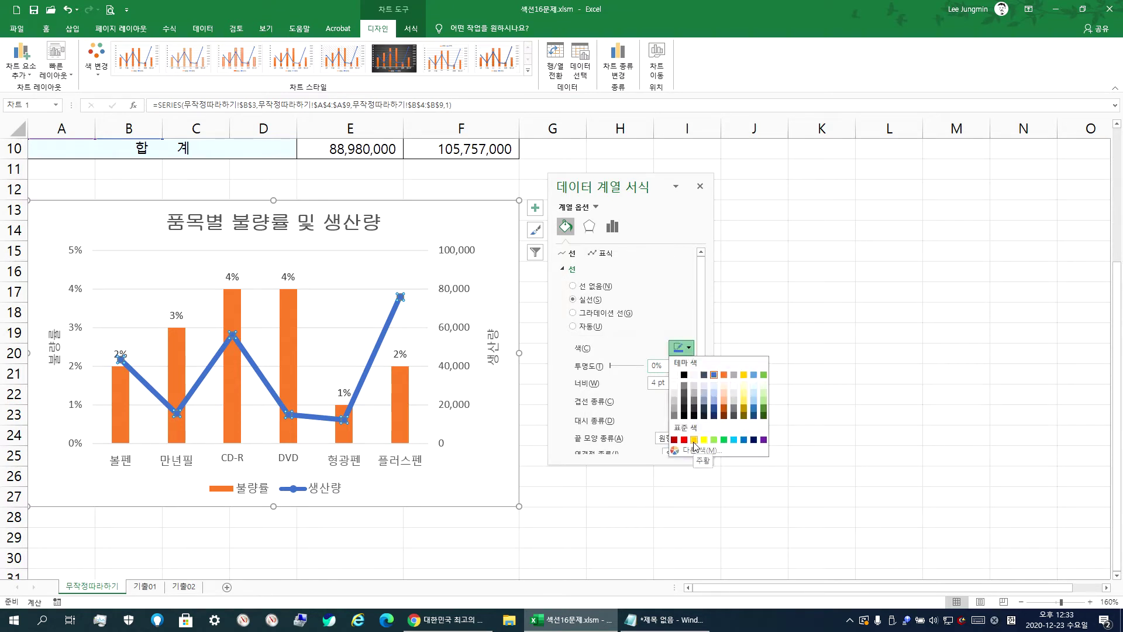
{"action": "left_click", "coordinate": [723, 441]}
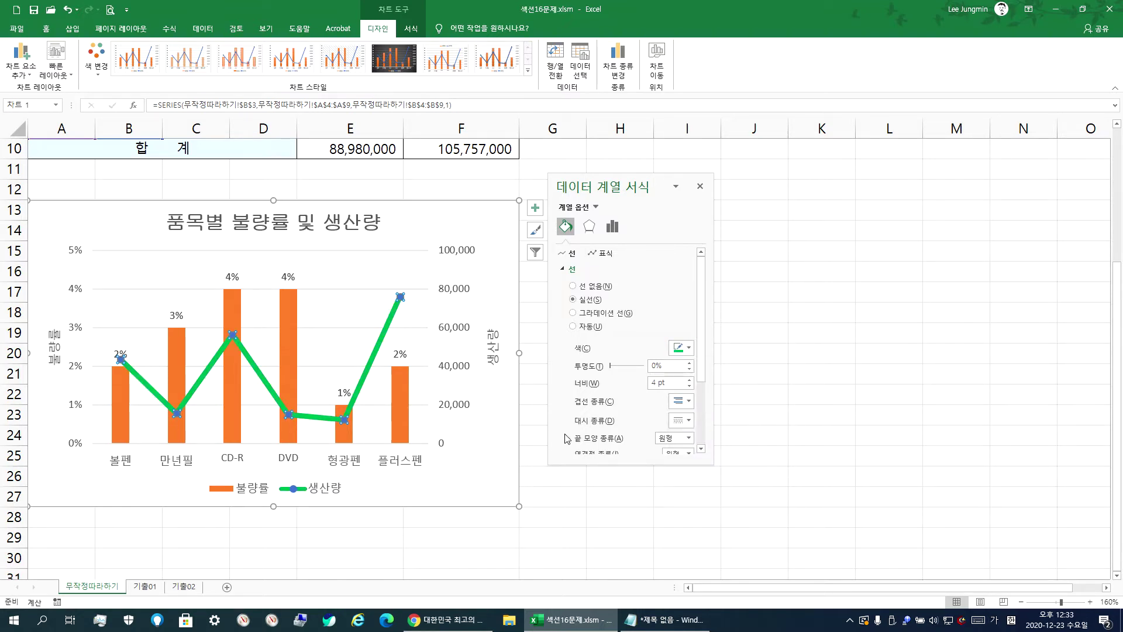
Turn on the smoothed line option (완만한 선) for the 생산량 series and close its formatting pane
{"action": "scroll", "coordinate": [673, 310], "scroll_direction": "down", "scroll_amount": 3}
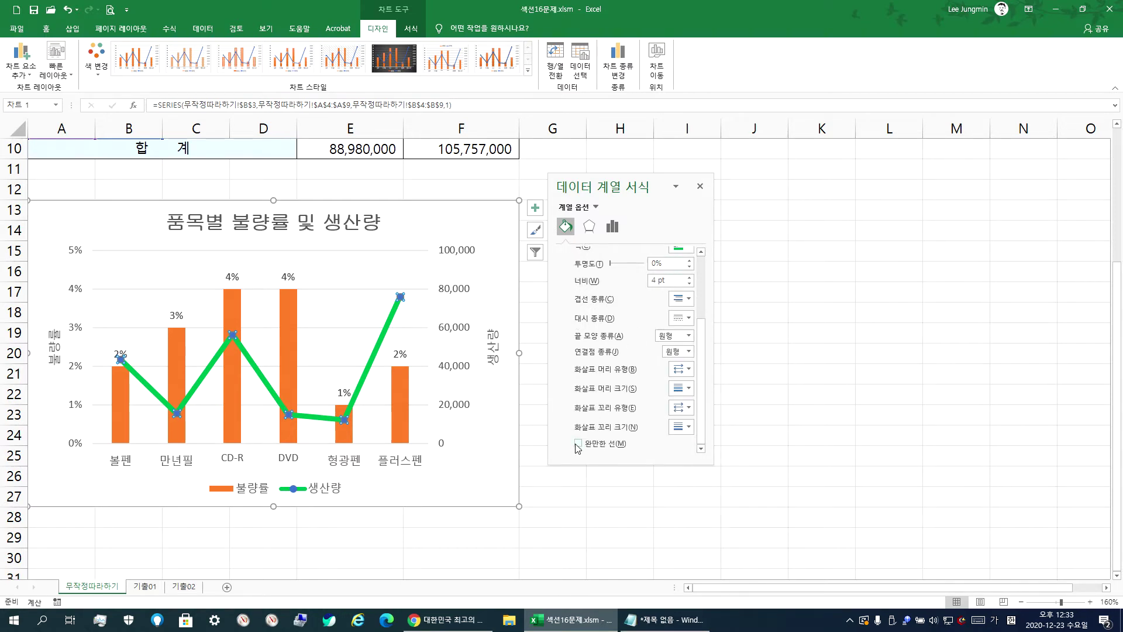
{"action": "left_click", "coordinate": [578, 445]}
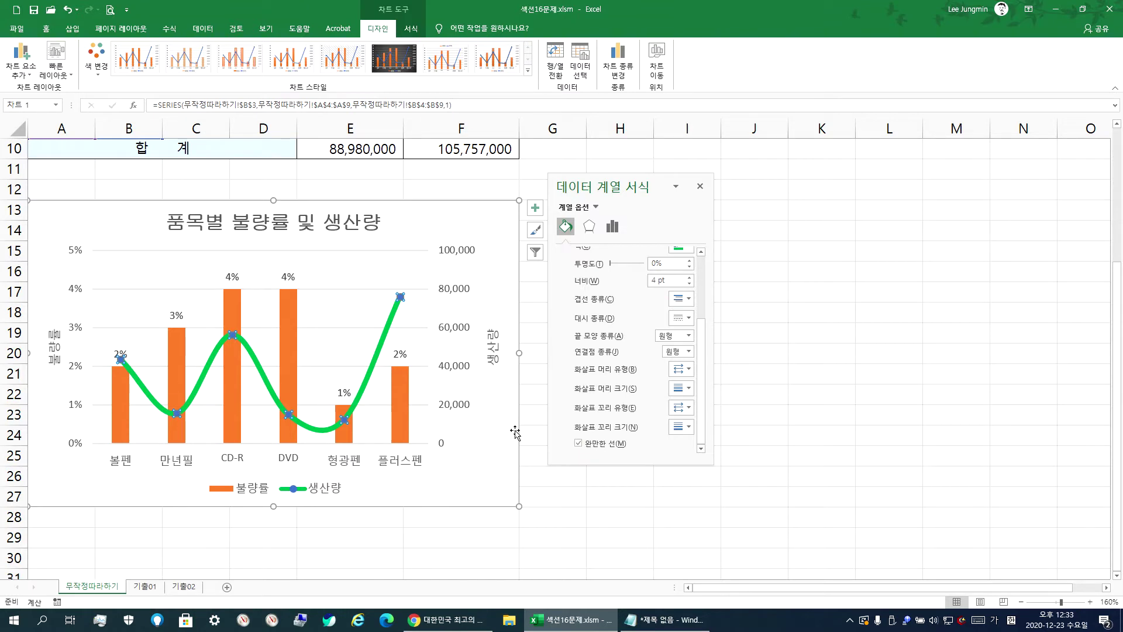
{"action": "left_click", "coordinate": [578, 444]}
{"action": "left_click", "coordinate": [578, 444]}
{"action": "left_click", "coordinate": [578, 444]}
{"action": "left_click", "coordinate": [578, 444]}
{"action": "left_click", "coordinate": [700, 186]}
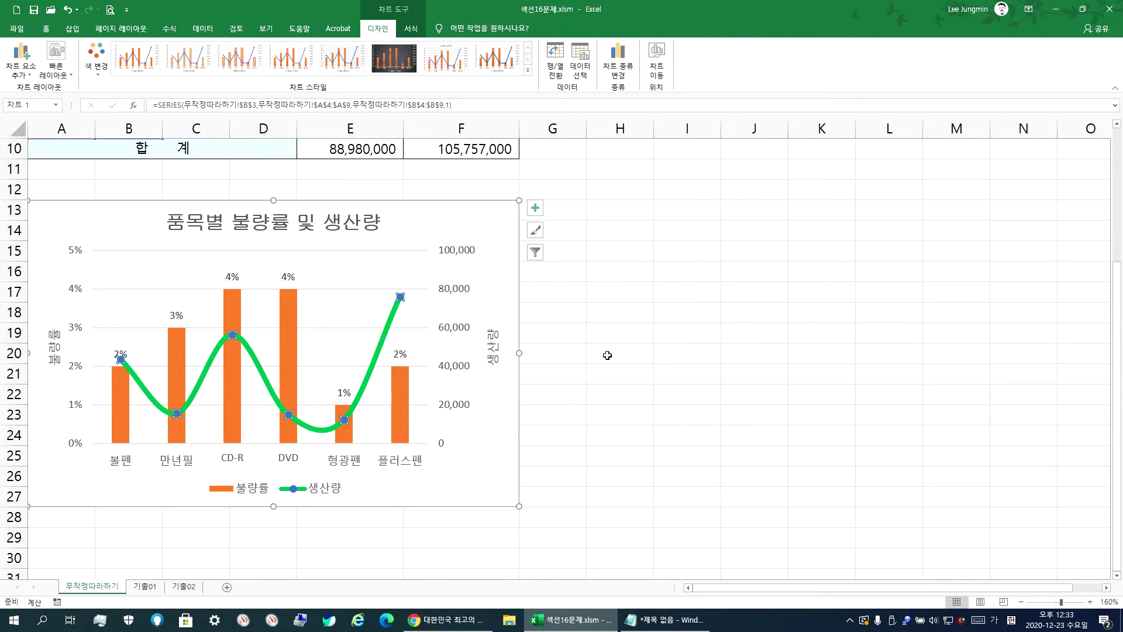
Undo the smoothing, colour and width changes made to the 생산량 line
{"action": "key", "text": "ctrl+z"}
{"action": "key", "text": "ctrl+z"}
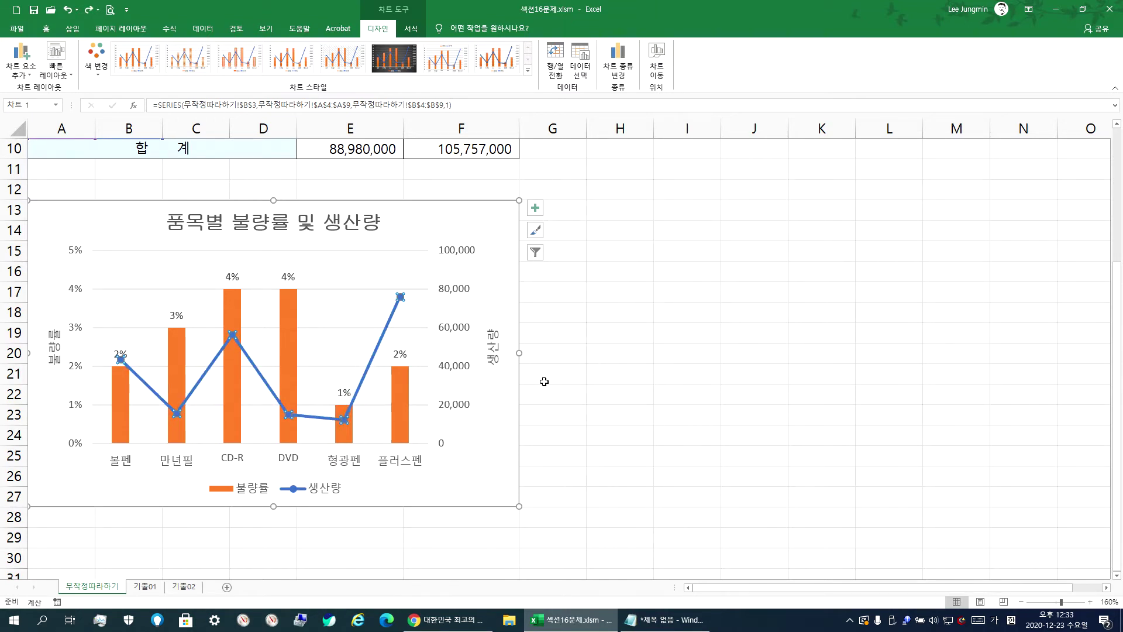
{"action": "left_click", "coordinate": [477, 443]}
Open the formatting pane for the 생산량 line series and float it beside the chart
{"action": "mouse_move", "coordinate": [393, 322]}
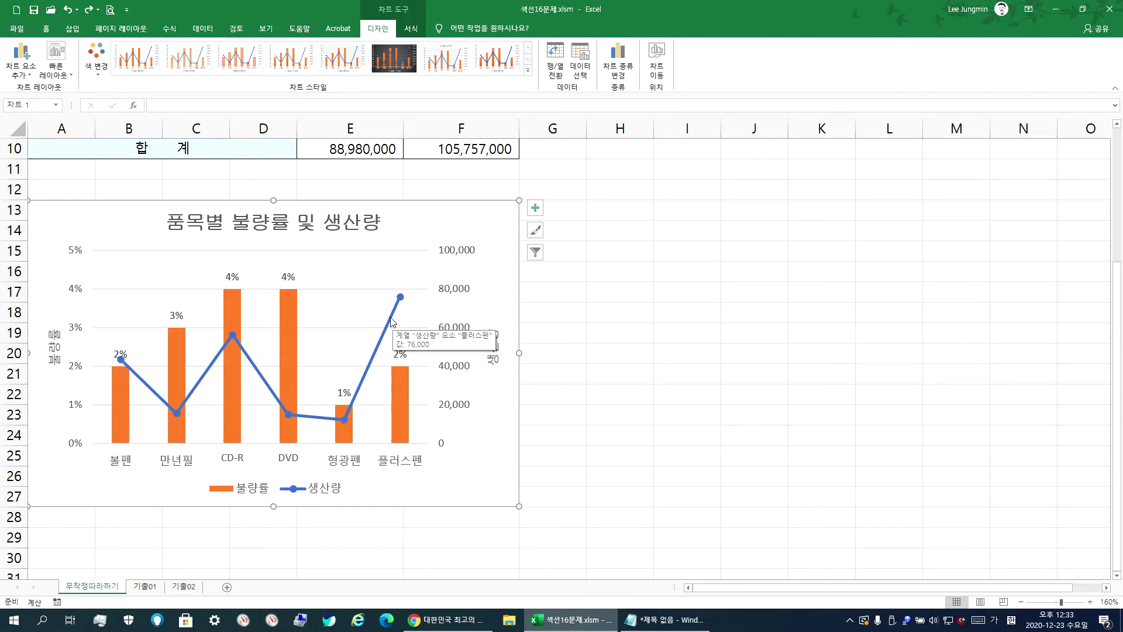
{"action": "double_click", "coordinate": [392, 322]}
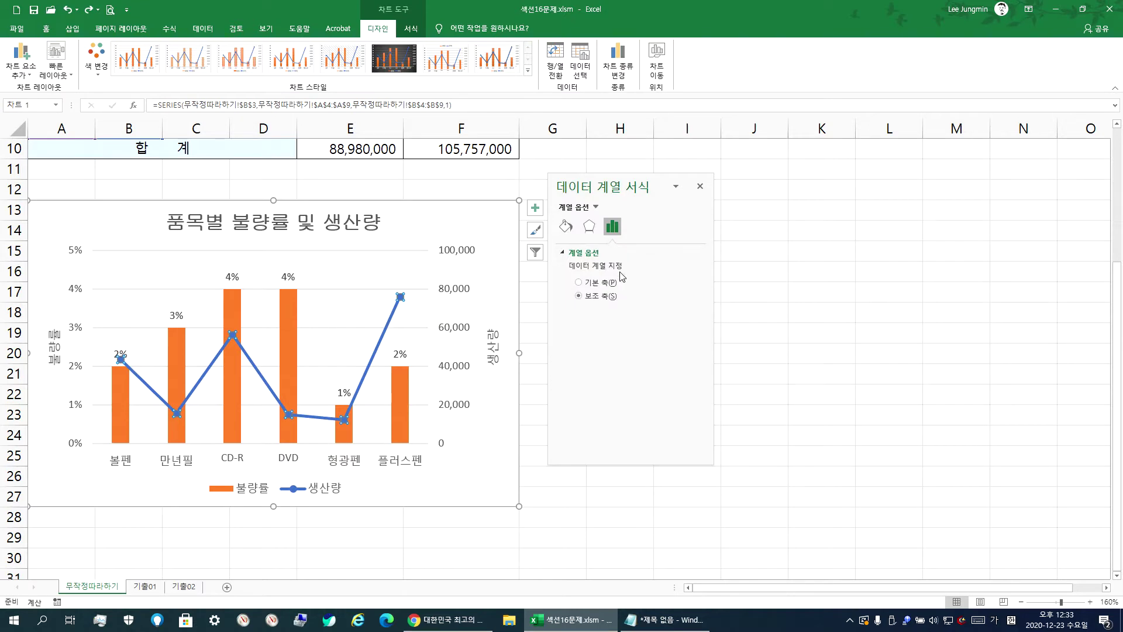
{"action": "left_click_drag", "start_coordinate": [613, 187], "coordinate": [853, 195]}
{"action": "double_click", "coordinate": [853, 196]}
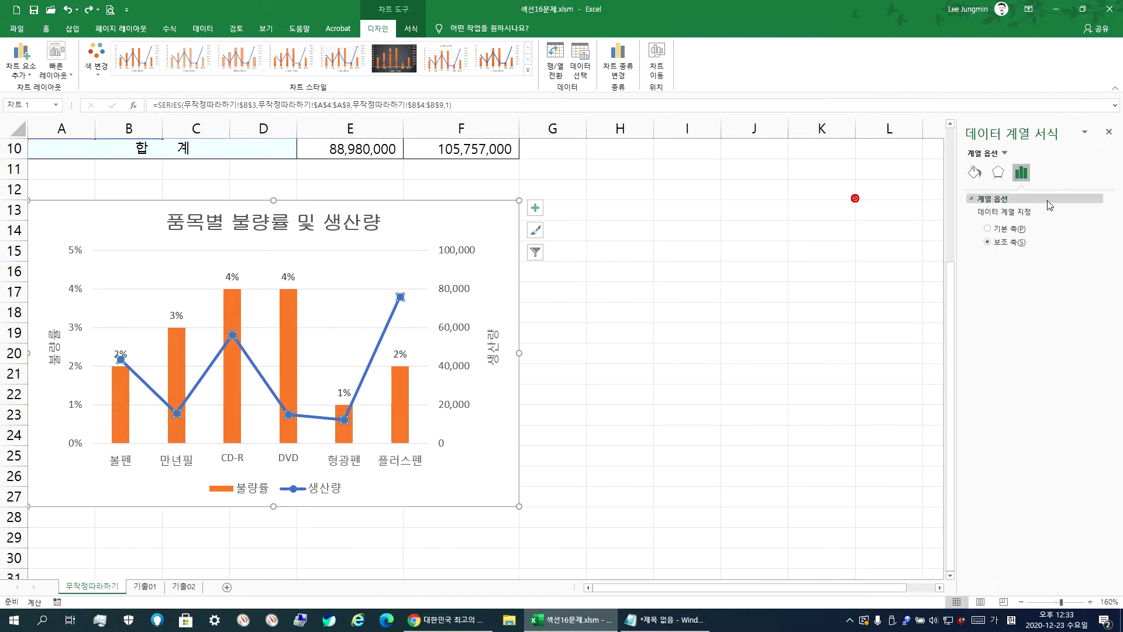
{"action": "left_click_drag", "start_coordinate": [1012, 130], "coordinate": [617, 187]}
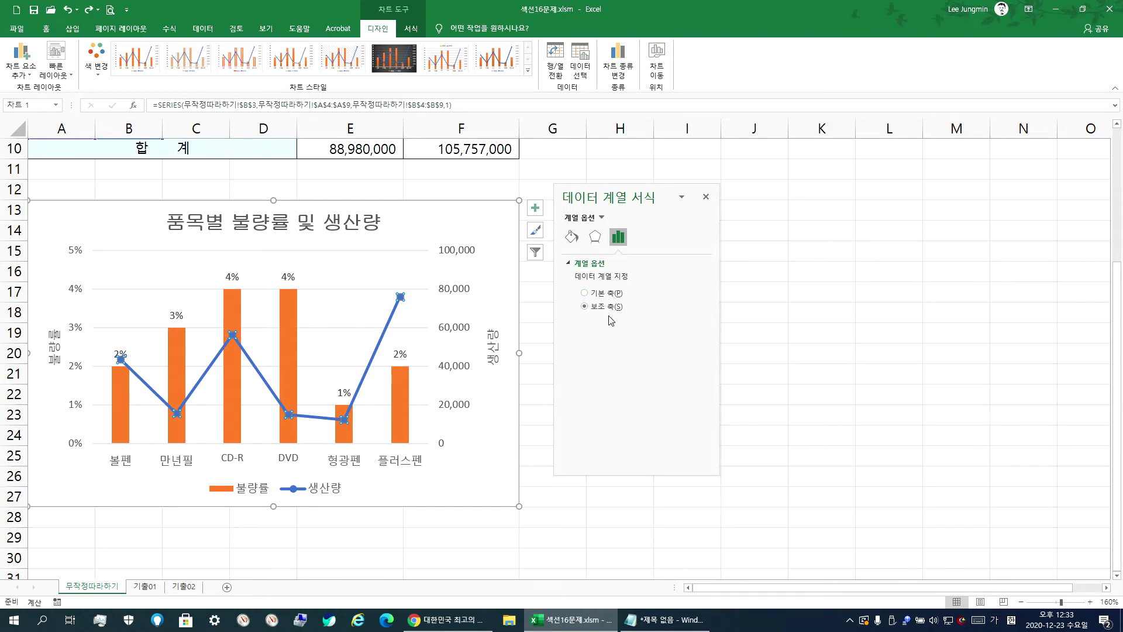
Format the 생산량 series line with a 4 pt width and the standard green colour
{"action": "left_click", "coordinate": [572, 239]}
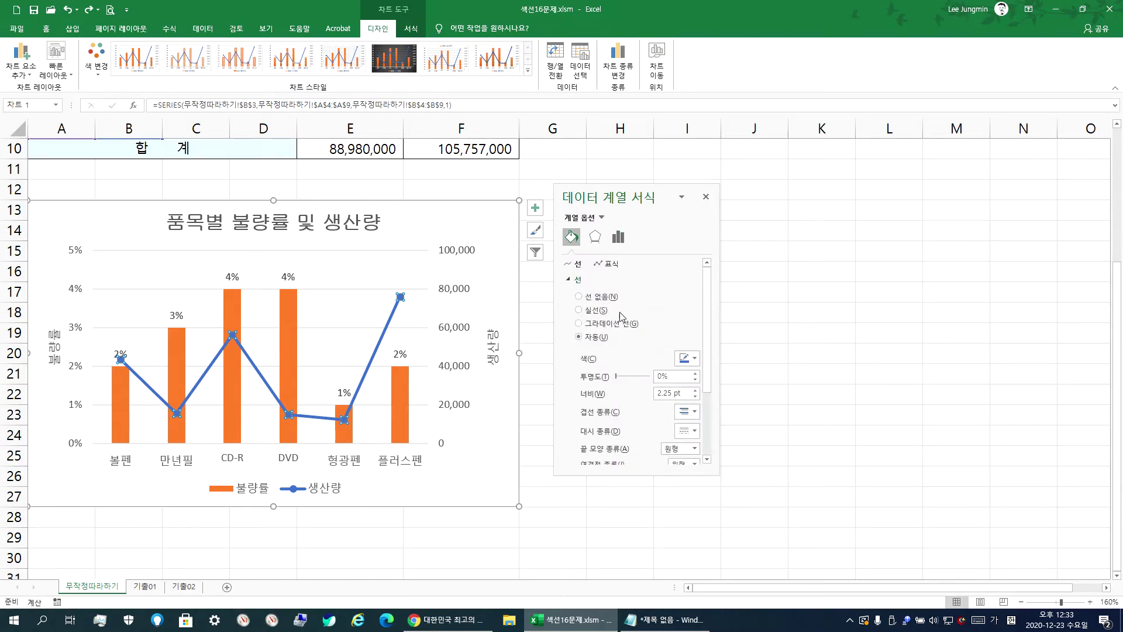
{"action": "left_click", "coordinate": [696, 392]}
{"action": "left_click", "coordinate": [696, 391]}
{"action": "left_click", "coordinate": [695, 391]}
{"action": "left_click", "coordinate": [695, 391]}
{"action": "left_click", "coordinate": [696, 392]}
{"action": "left_click", "coordinate": [688, 358]}
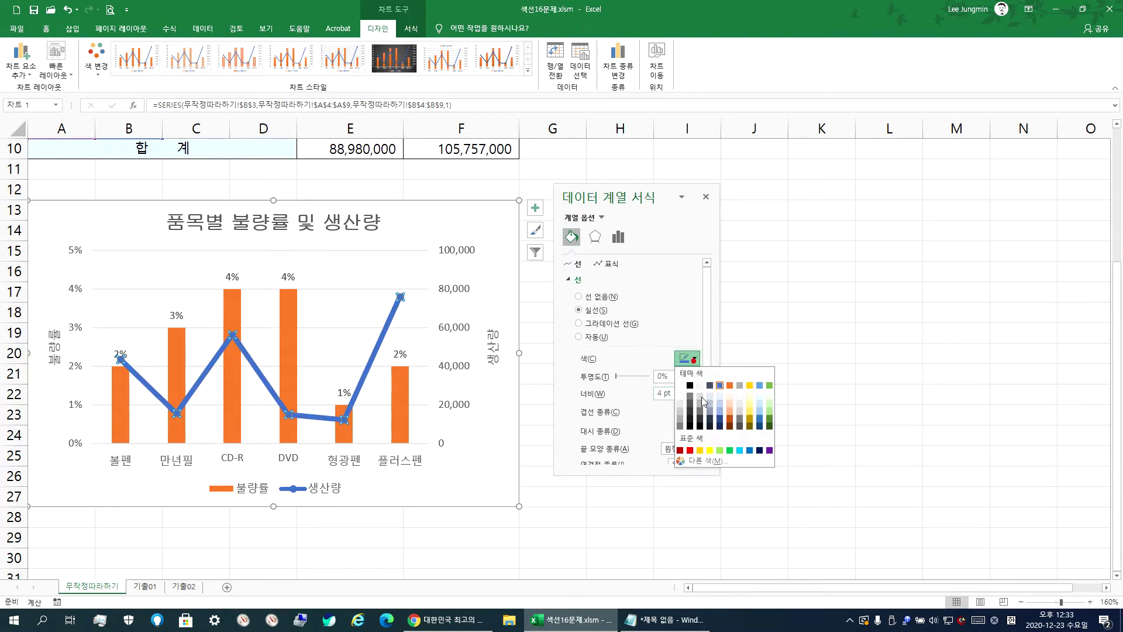
{"action": "left_click", "coordinate": [730, 450]}
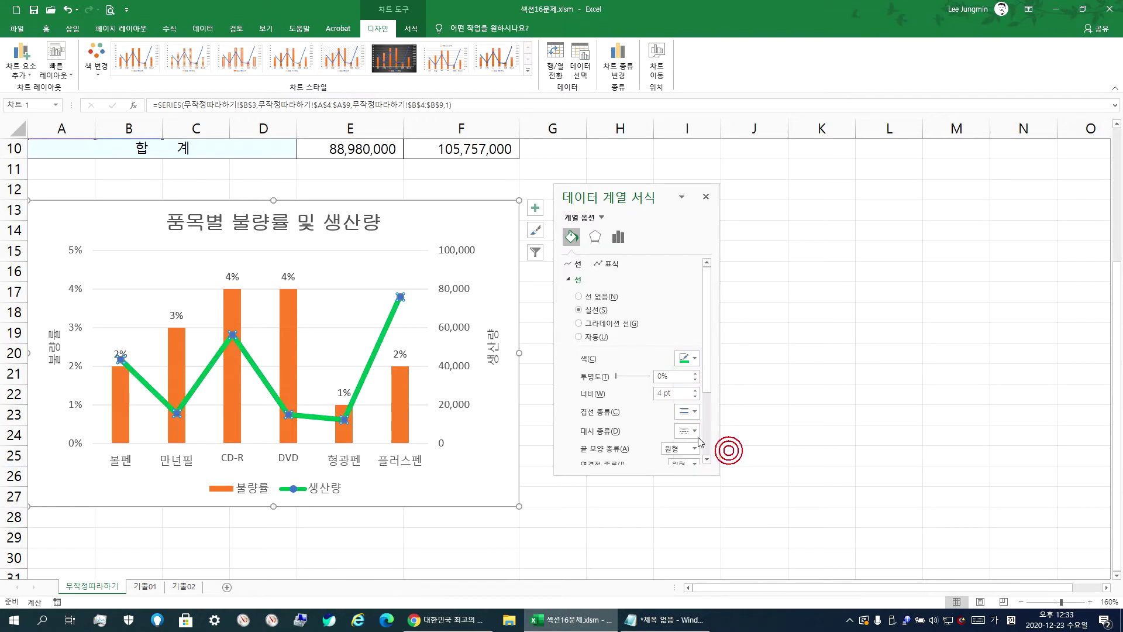
Apply the smoothed line option (완만한 선) to the 생산량 series and dock the formatting pane
{"action": "scroll", "coordinate": [708, 368], "scroll_direction": "down", "scroll_amount": 1}
{"action": "scroll", "coordinate": [708, 369], "scroll_direction": "down", "scroll_amount": 3}
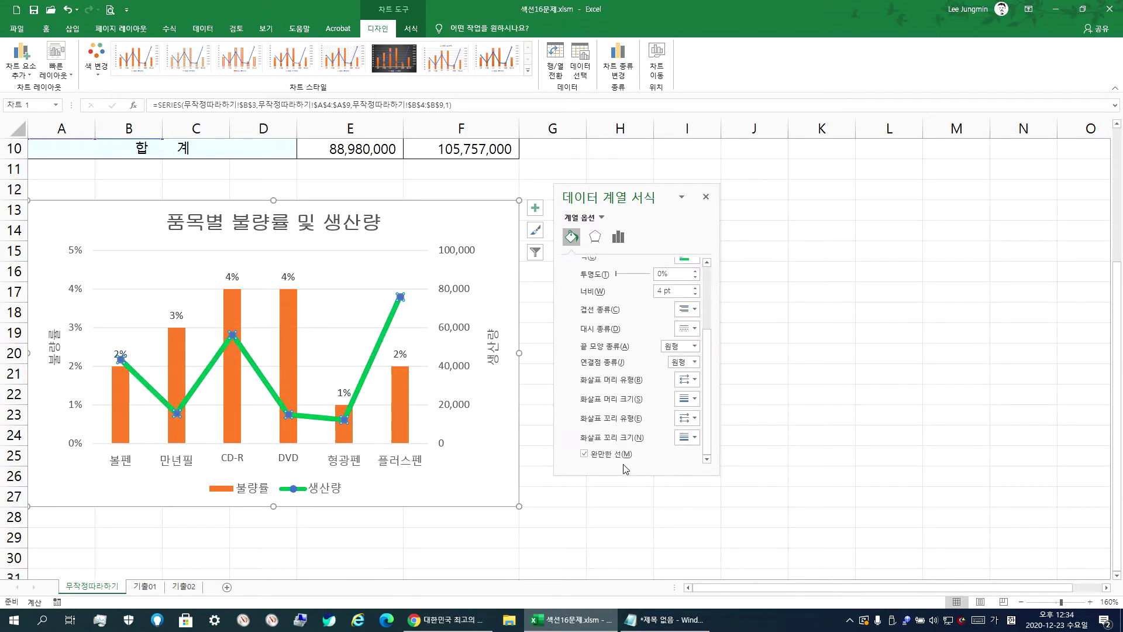
{"action": "left_click", "coordinate": [609, 454]}
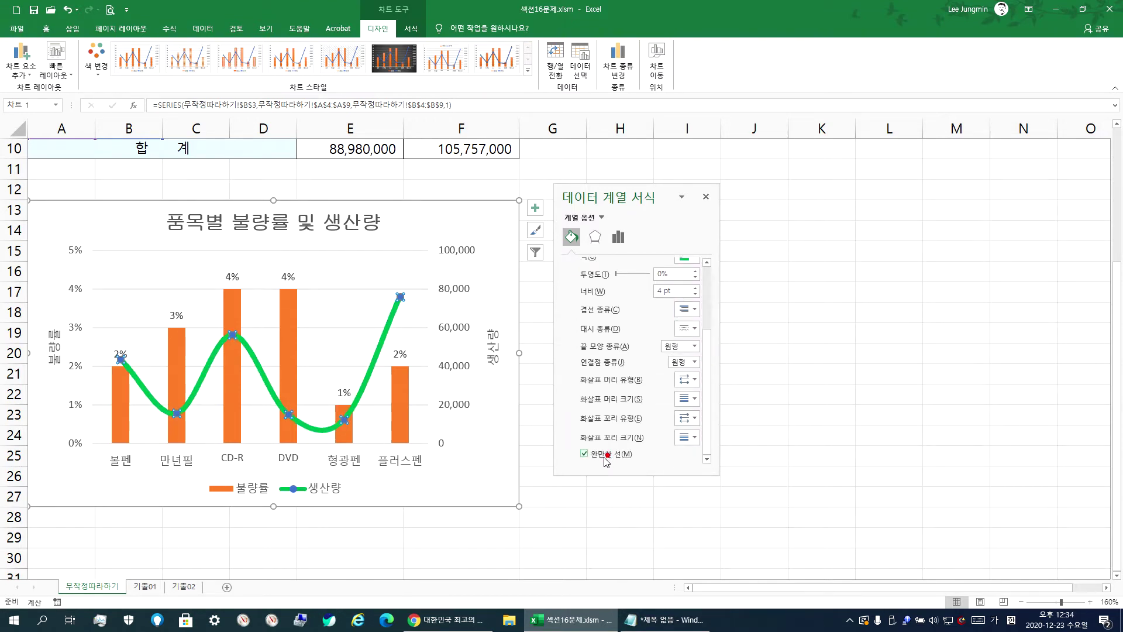
{"action": "left_click", "coordinate": [594, 458]}
{"action": "double_click", "coordinate": [635, 197]}
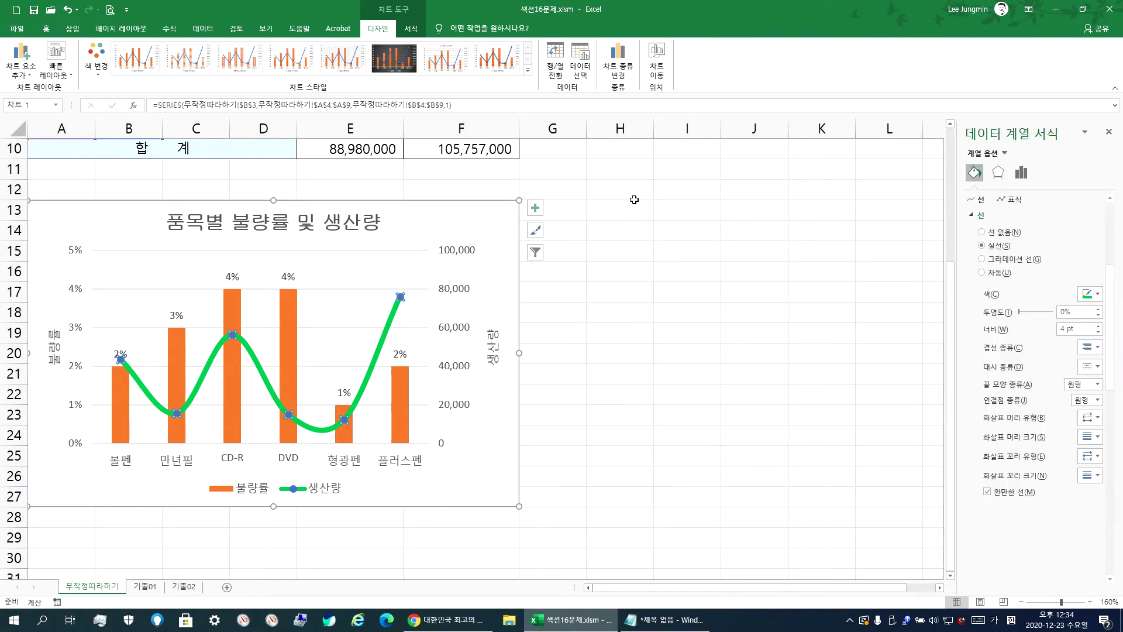
{"action": "left_click", "coordinate": [627, 426]}
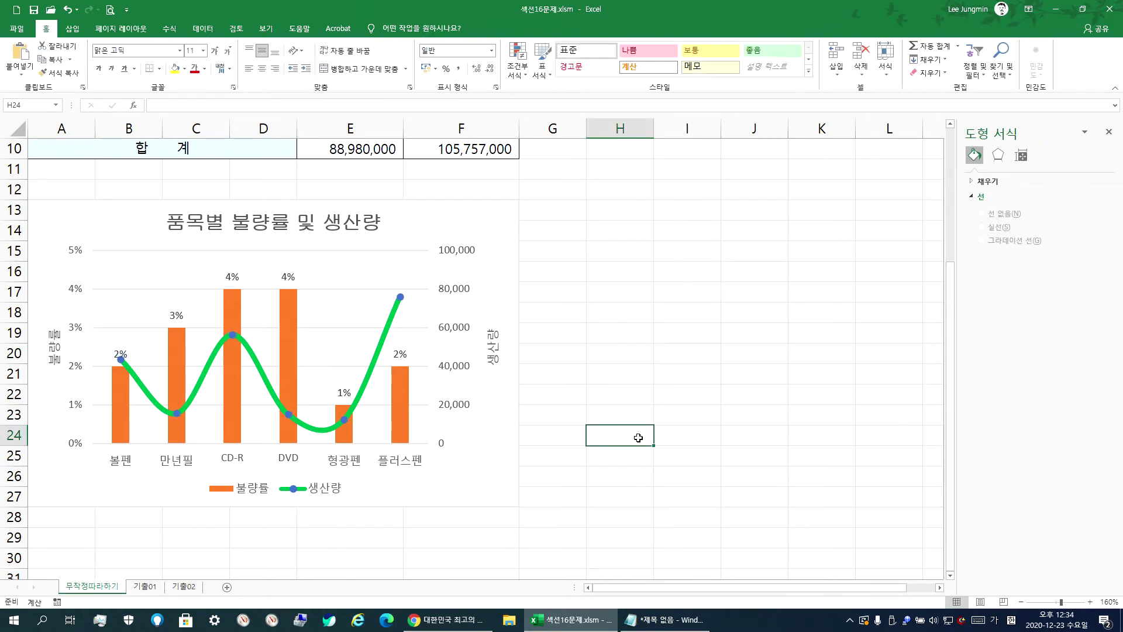
{"action": "left_click", "coordinate": [661, 438]}
{"action": "left_click", "coordinate": [489, 223]}
{"action": "left_click", "coordinate": [657, 434]}
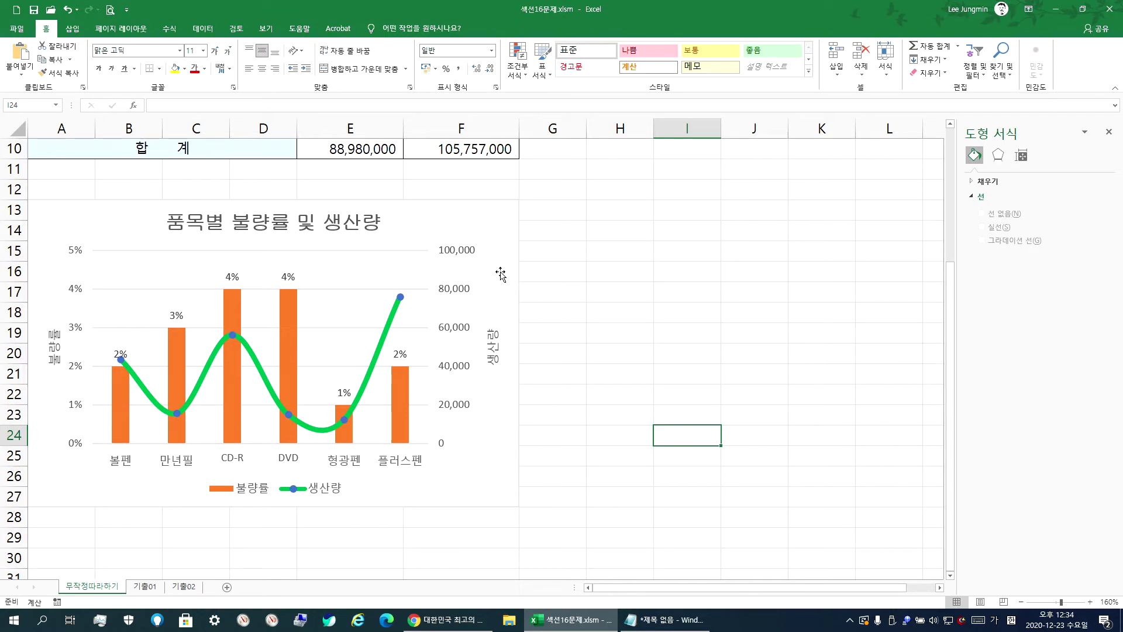
{"action": "left_click", "coordinate": [496, 229]}
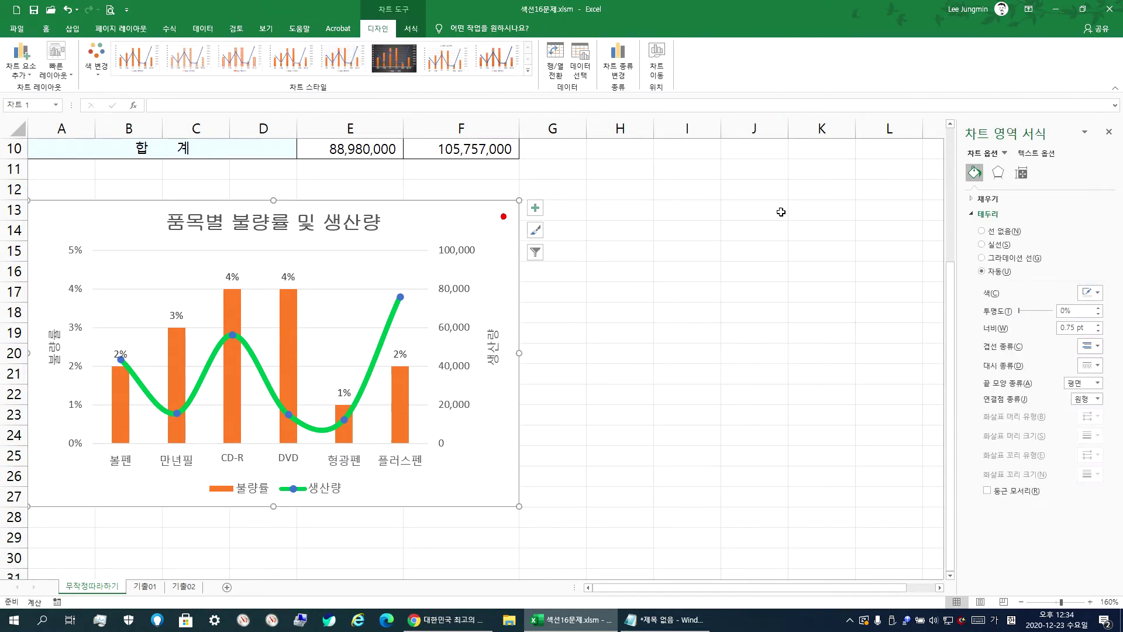
{"action": "left_click", "coordinate": [1109, 131]}
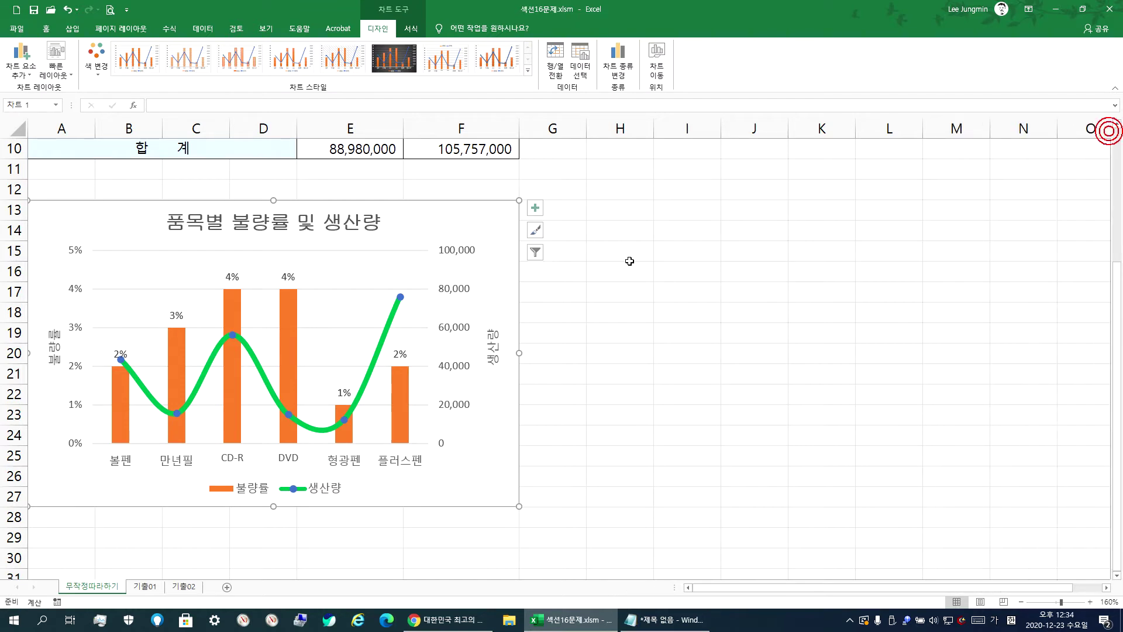
{"action": "double_click", "coordinate": [508, 227]}
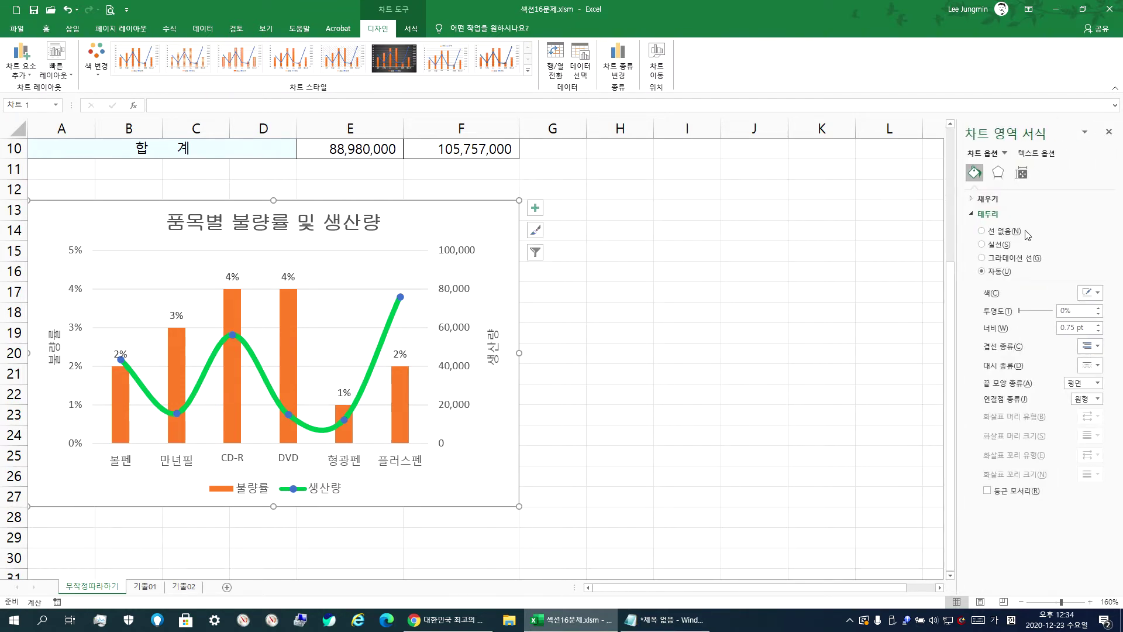
{"action": "left_click", "coordinate": [718, 297]}
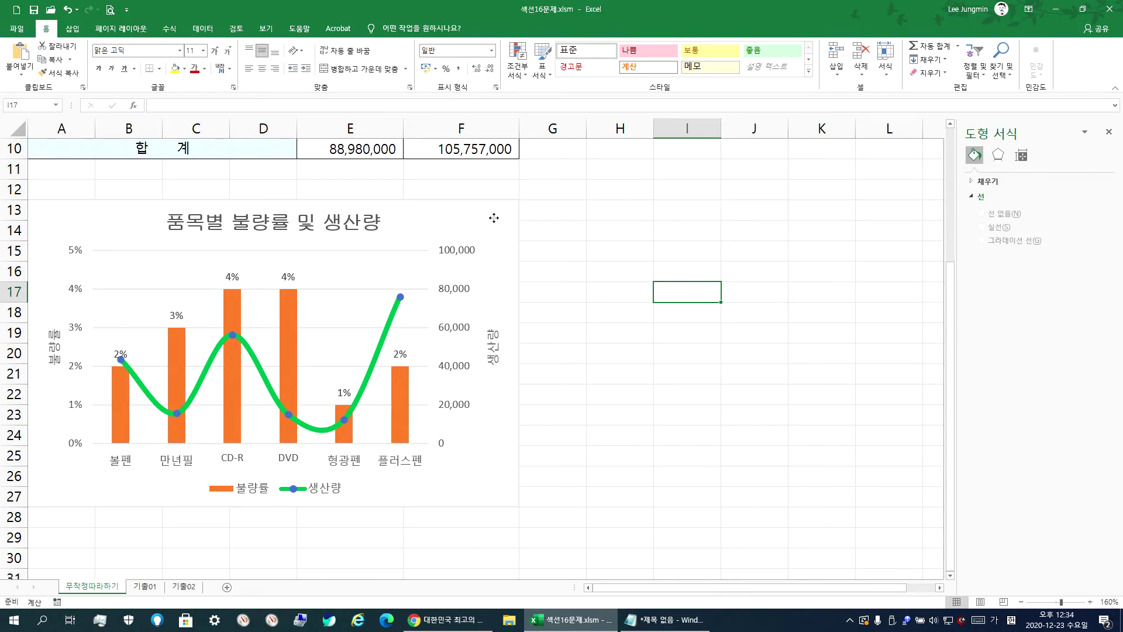
{"action": "left_click", "coordinate": [502, 237]}
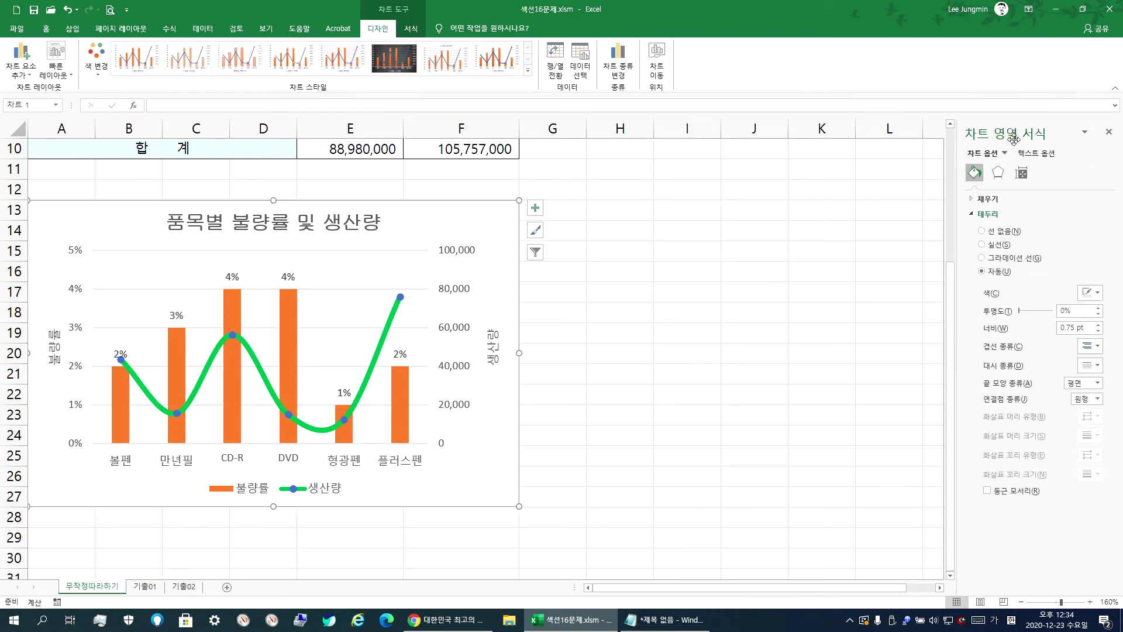
{"action": "left_click", "coordinate": [1109, 132]}
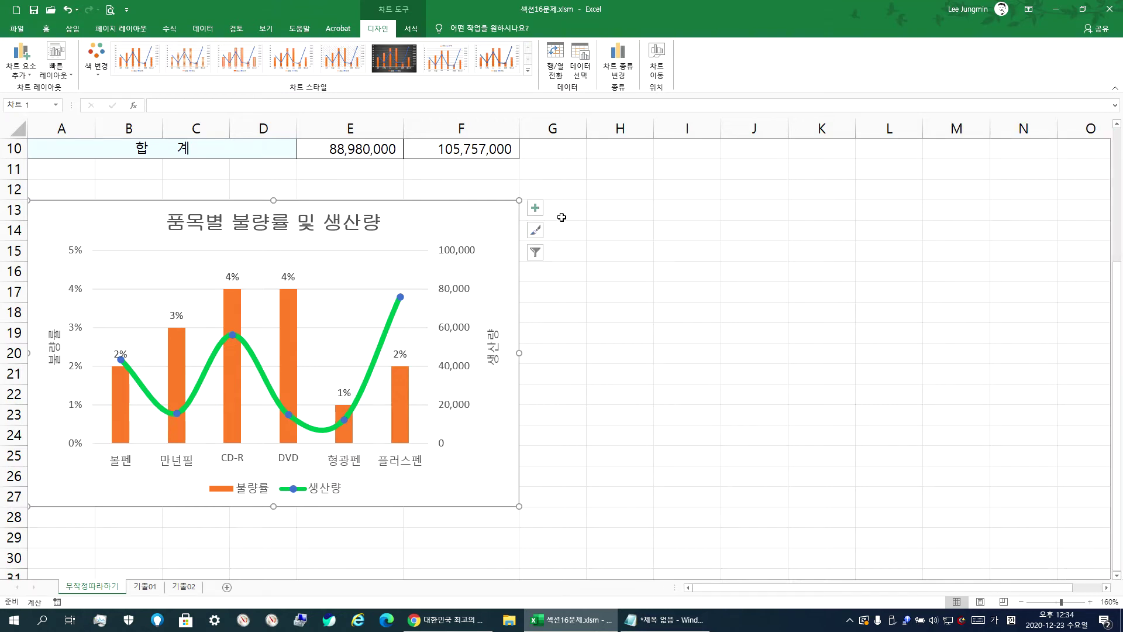
{"action": "double_click", "coordinate": [487, 215]}
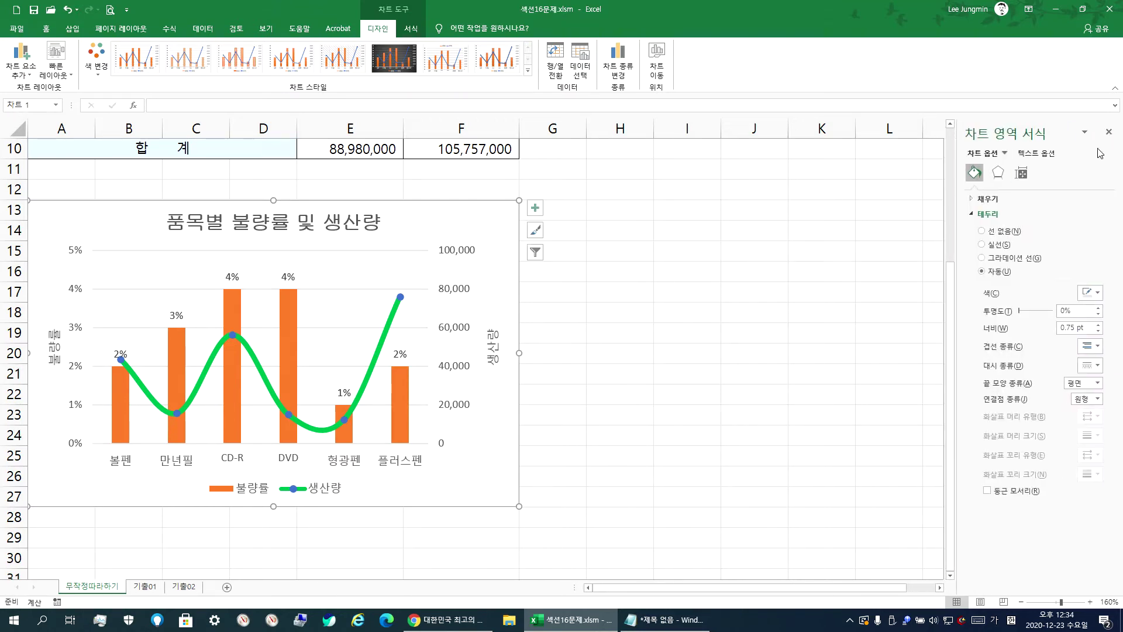
{"action": "left_click", "coordinate": [1108, 132]}
Open the chart area formatting pane, float it beside the chart and enlarge it to fit all border options
{"action": "double_click", "coordinate": [490, 215]}
{"action": "left_click_drag", "start_coordinate": [1039, 129], "coordinate": [691, 107]}
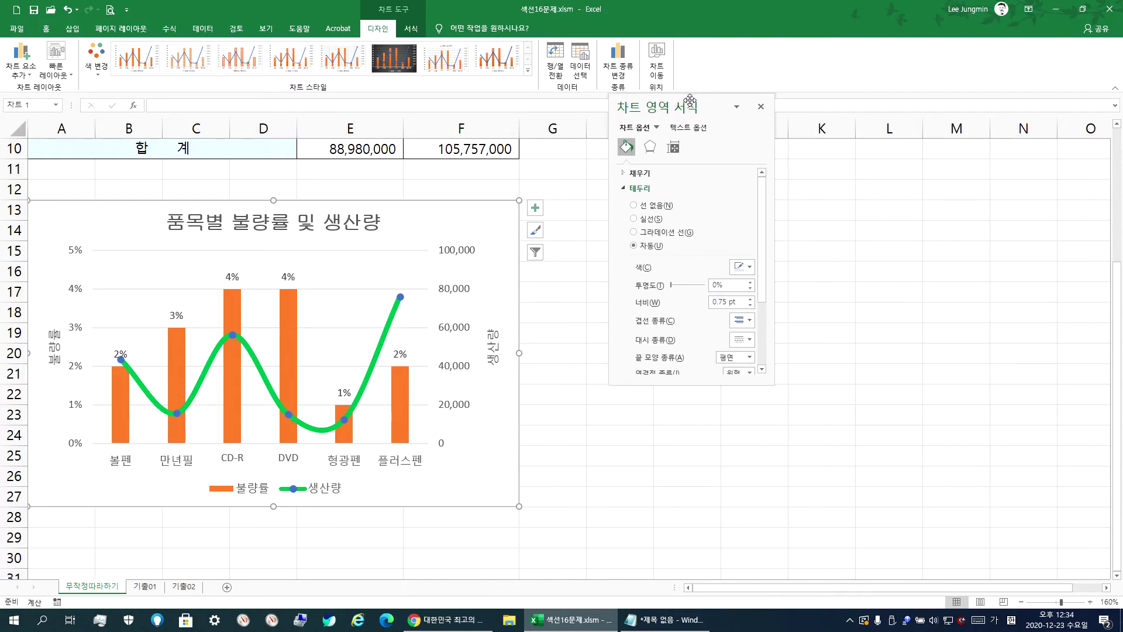
{"action": "left_click_drag", "start_coordinate": [685, 384], "coordinate": [670, 522]}
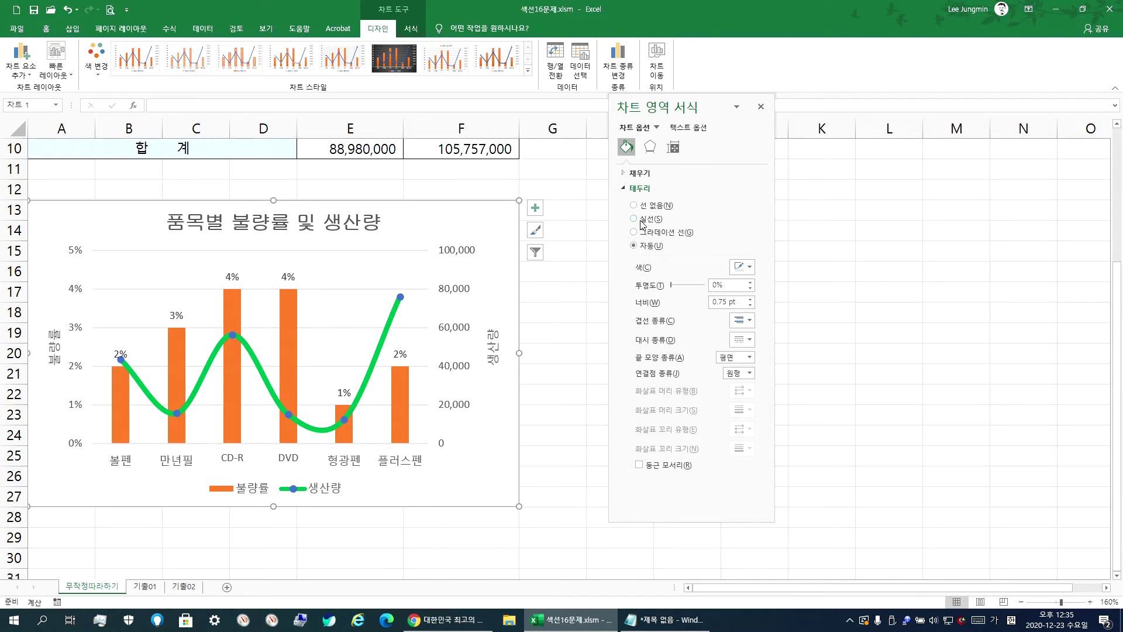
{"action": "left_click", "coordinate": [625, 174]}
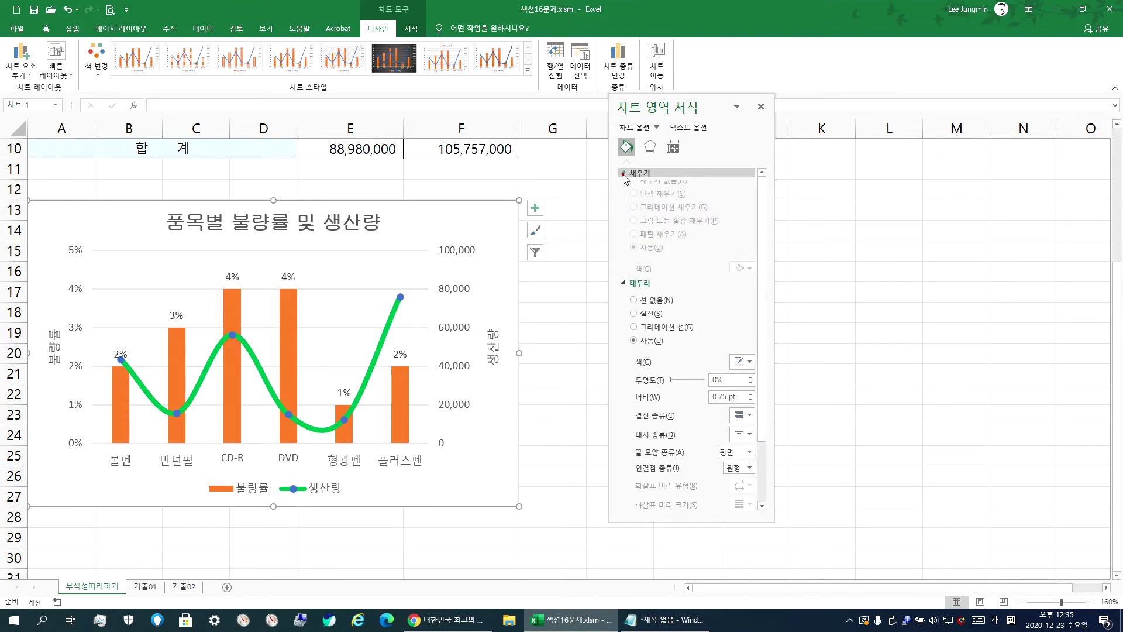
{"action": "left_click", "coordinate": [625, 174]}
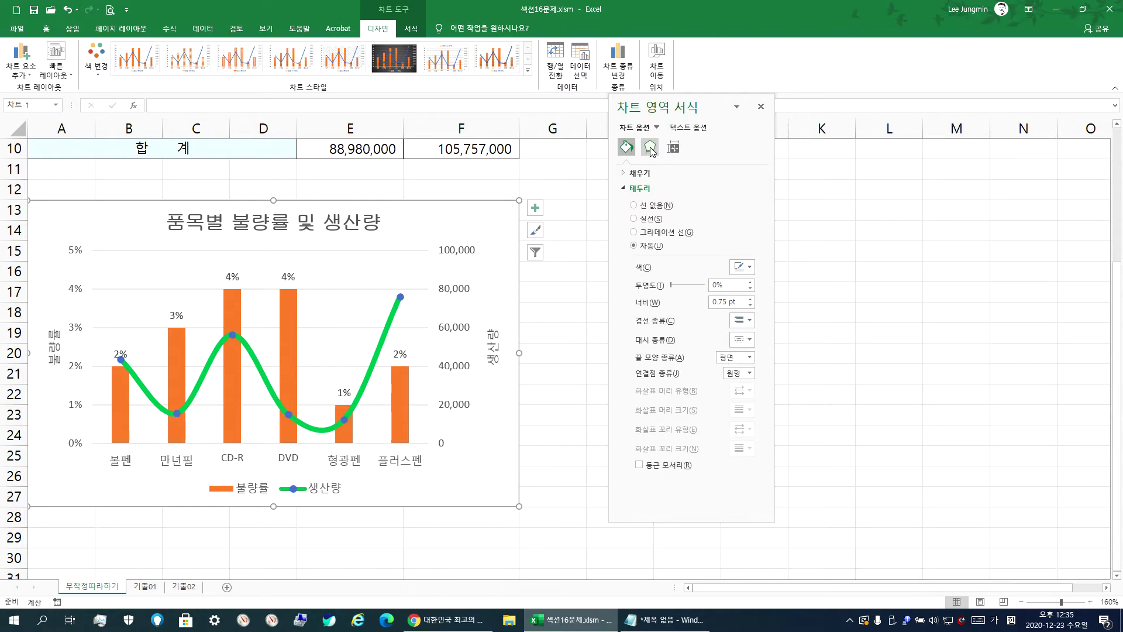
Apply the outer shadow preset 오프셋: 오른쪽 아래 to the chart area of the 품목별 불량률 및 생산량 chart
{"action": "left_click", "coordinate": [650, 148]}
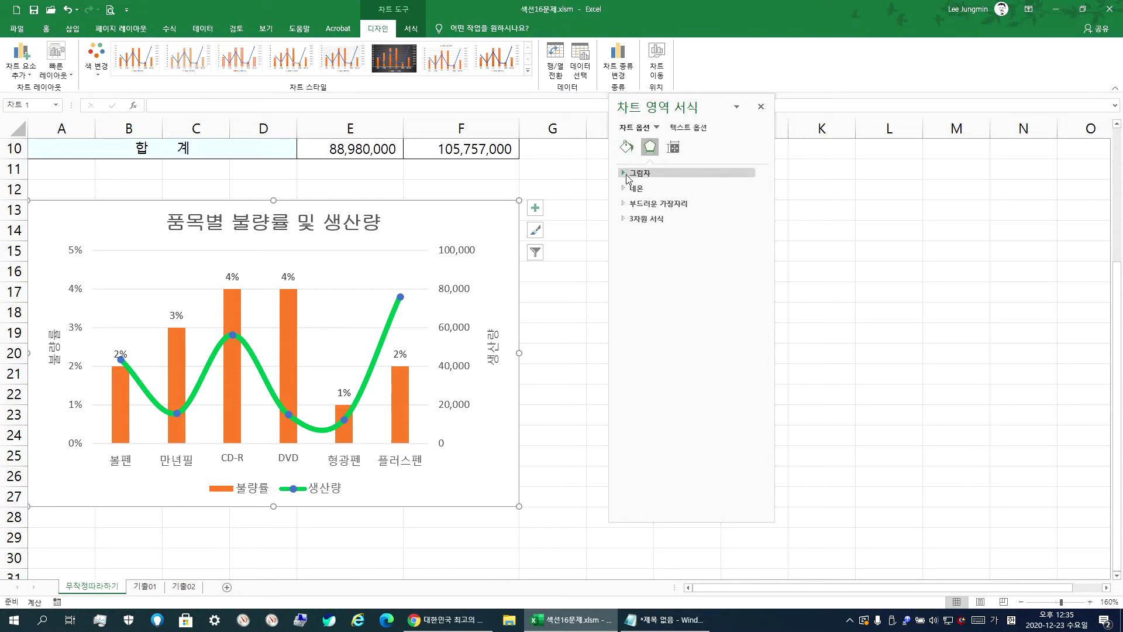
{"action": "left_click", "coordinate": [623, 174]}
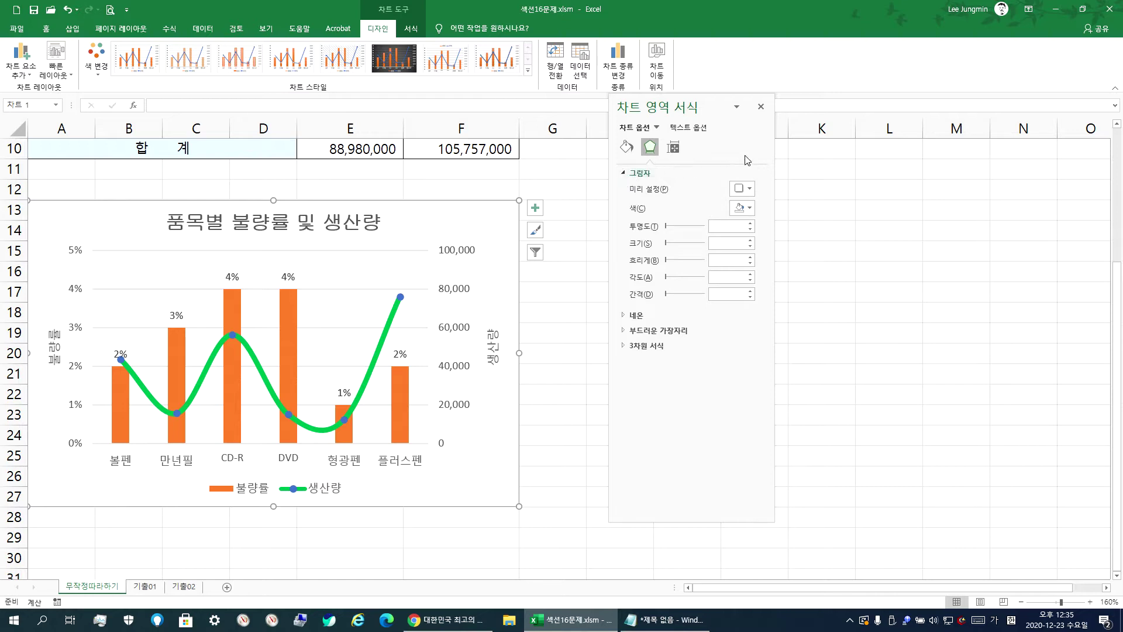
{"action": "left_click", "coordinate": [750, 188]}
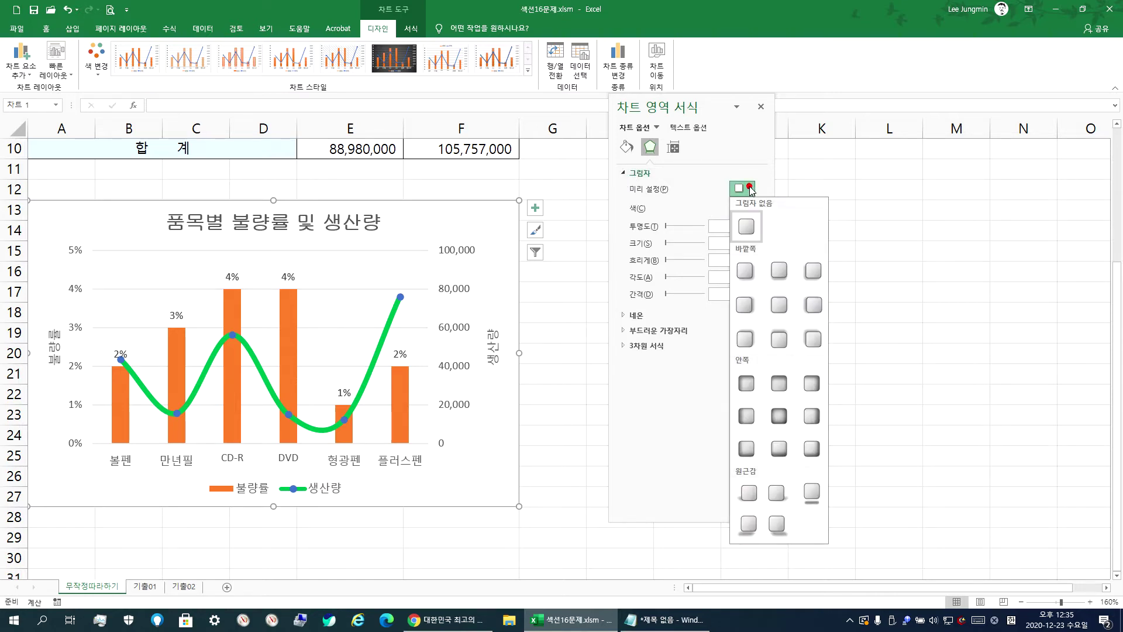
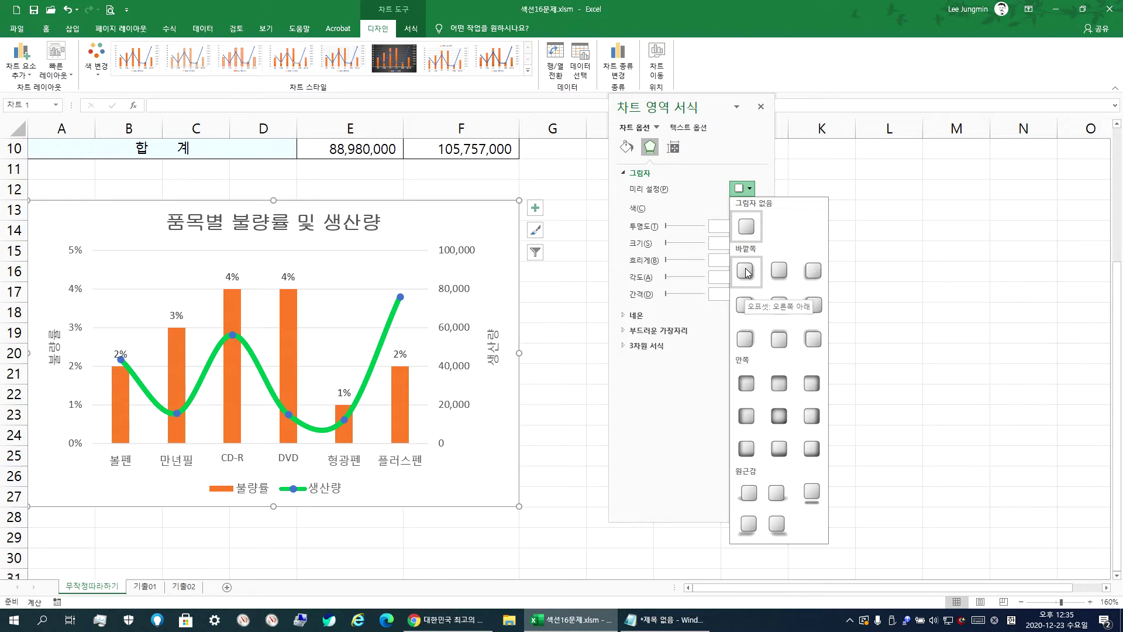
{"action": "left_click", "coordinate": [747, 272]}
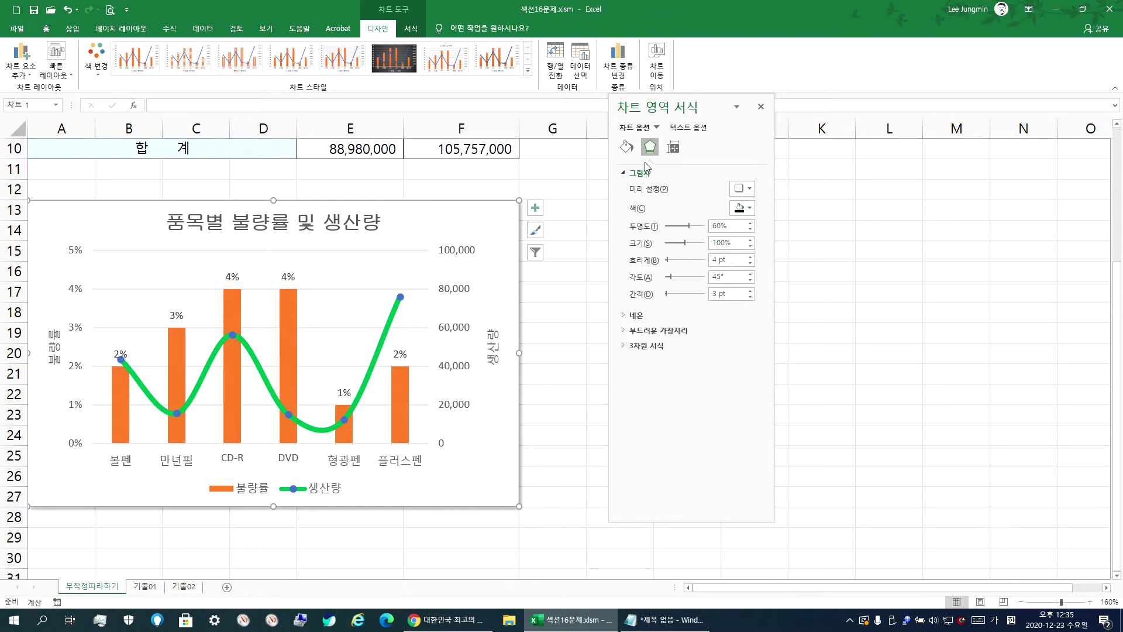
Give the chart area border rounded corners (둥근 모서리), dock the formatting pane and deselect the chart
{"action": "left_click", "coordinate": [631, 149]}
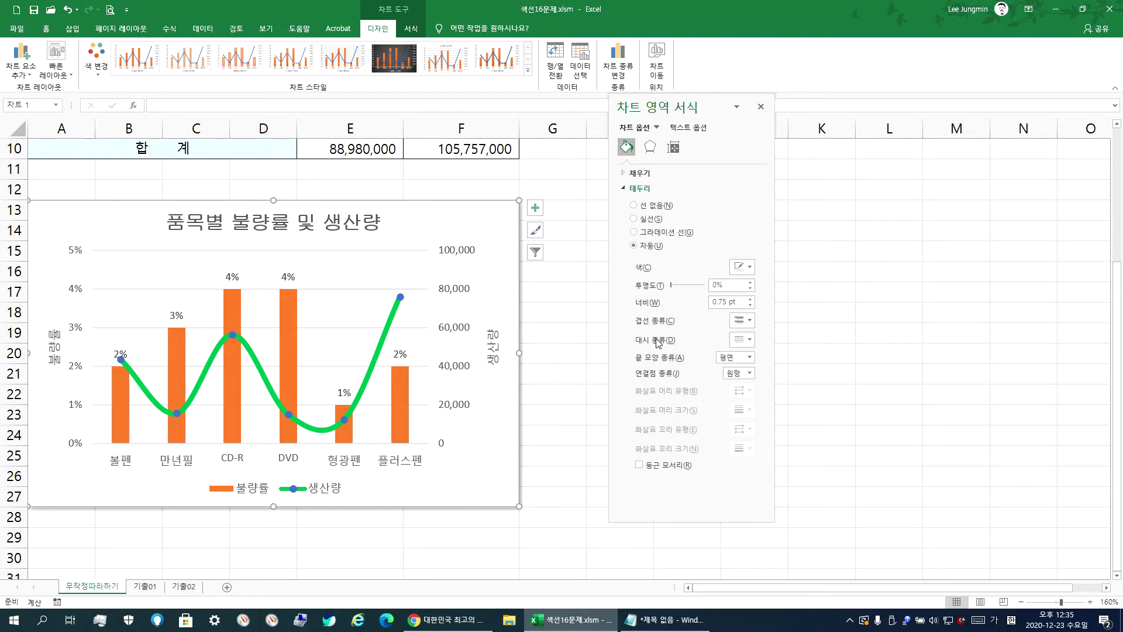
{"action": "left_click", "coordinate": [639, 465]}
{"action": "left_click", "coordinate": [556, 481]}
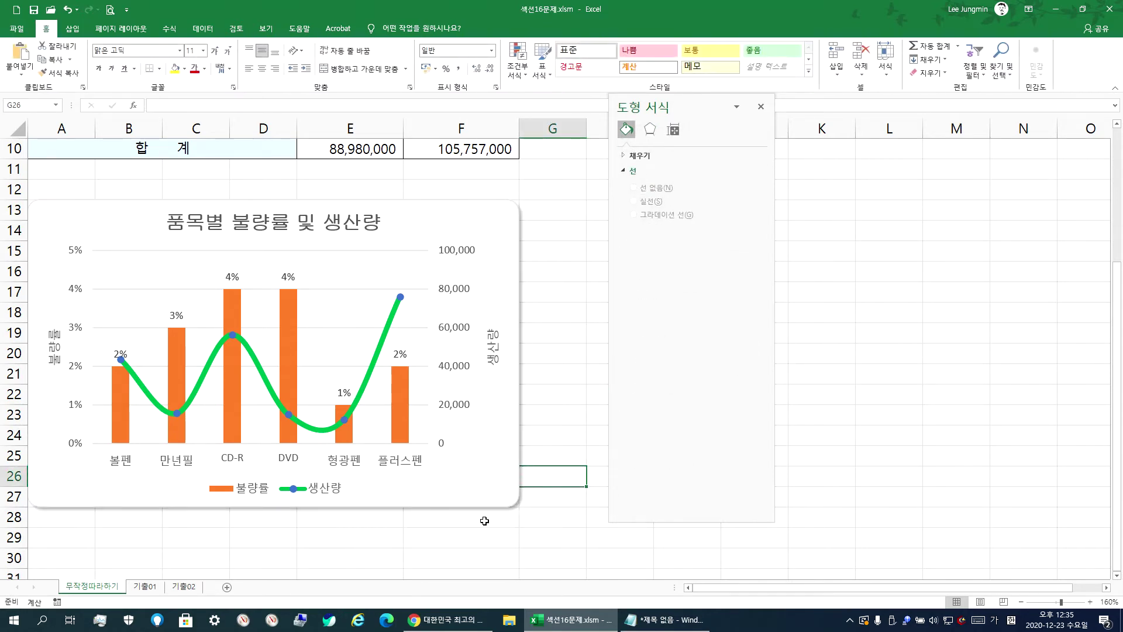
{"action": "left_click", "coordinate": [487, 449]}
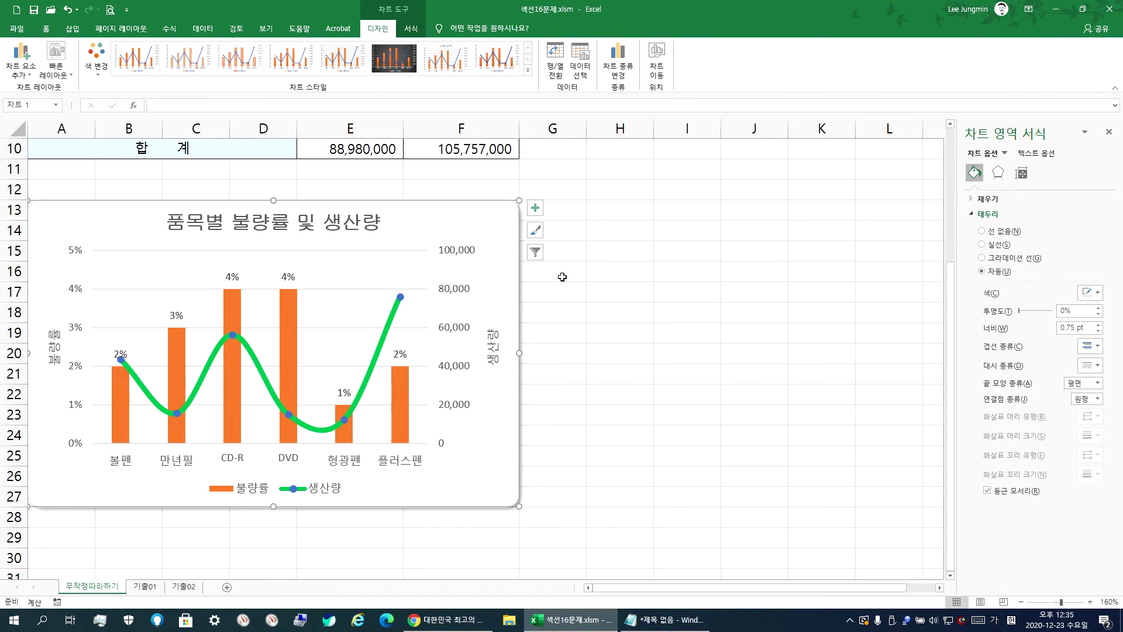
{"action": "left_click", "coordinate": [675, 435]}
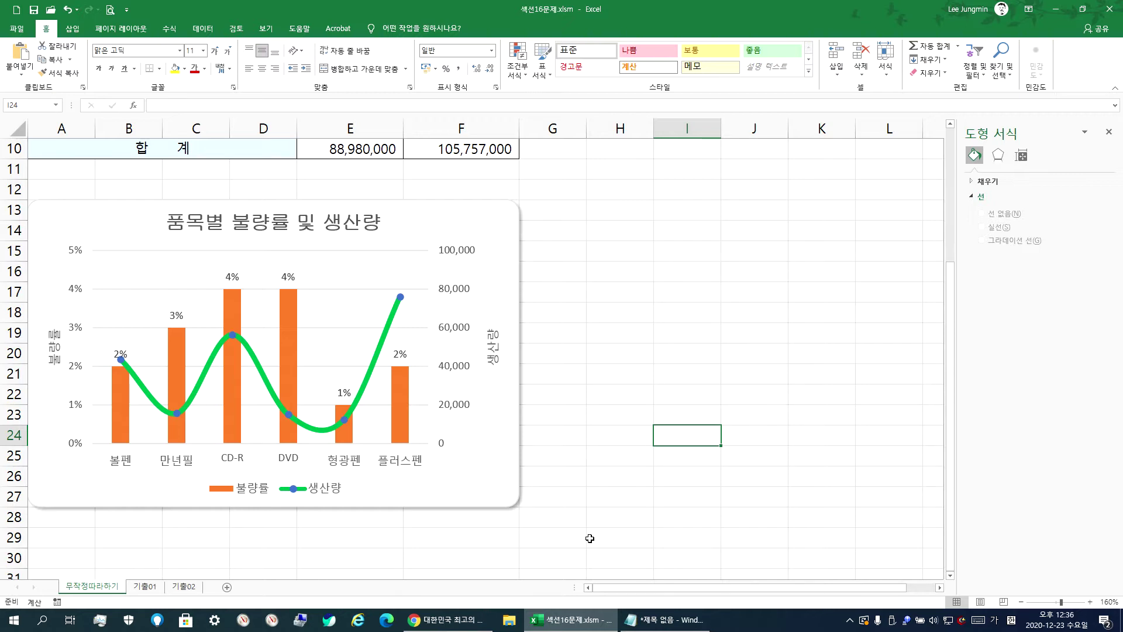
Switch to Notepad and review the 실기 line about creating charts from source data and modifying existing ones
{"action": "left_click", "coordinate": [665, 620]}
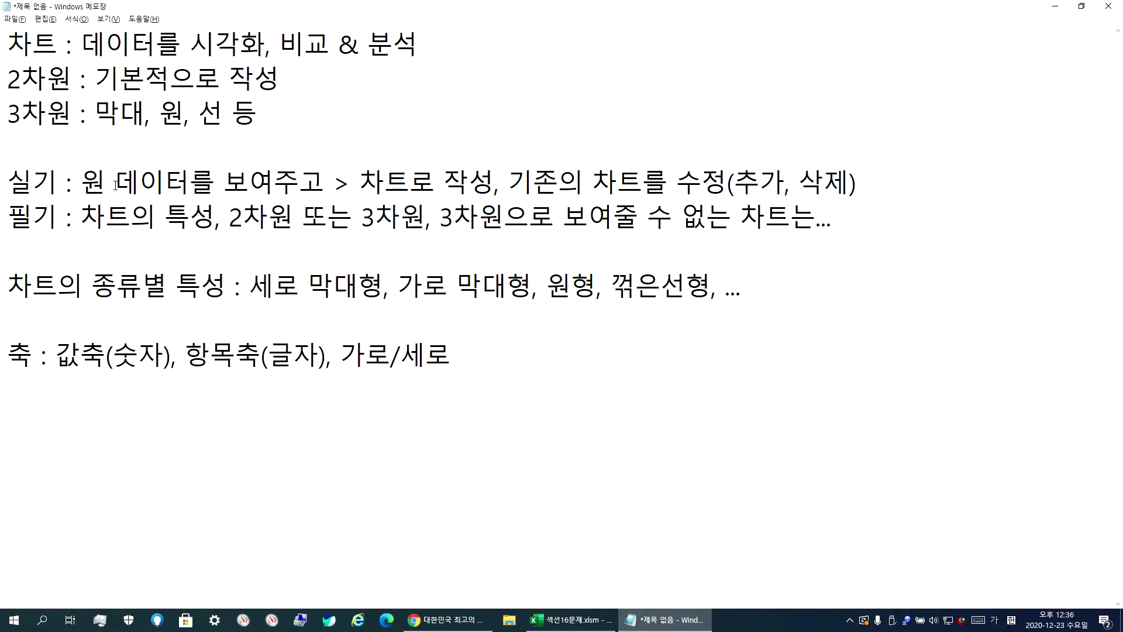
{"action": "left_click_drag", "start_coordinate": [266, 188], "coordinate": [176, 183]}
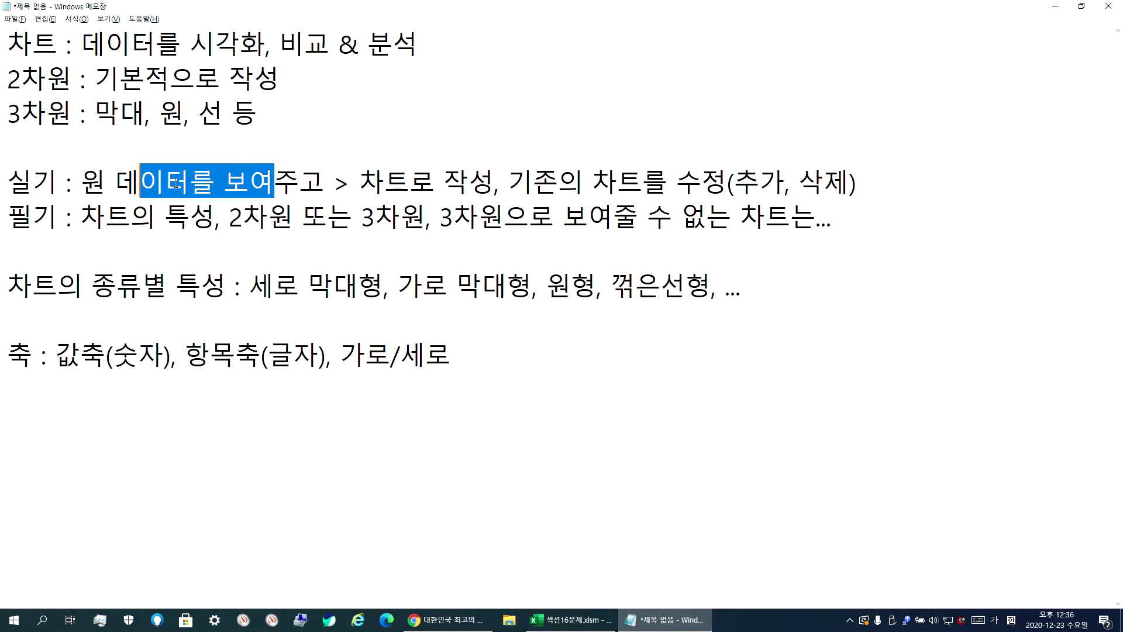
{"action": "left_click", "coordinate": [361, 187]}
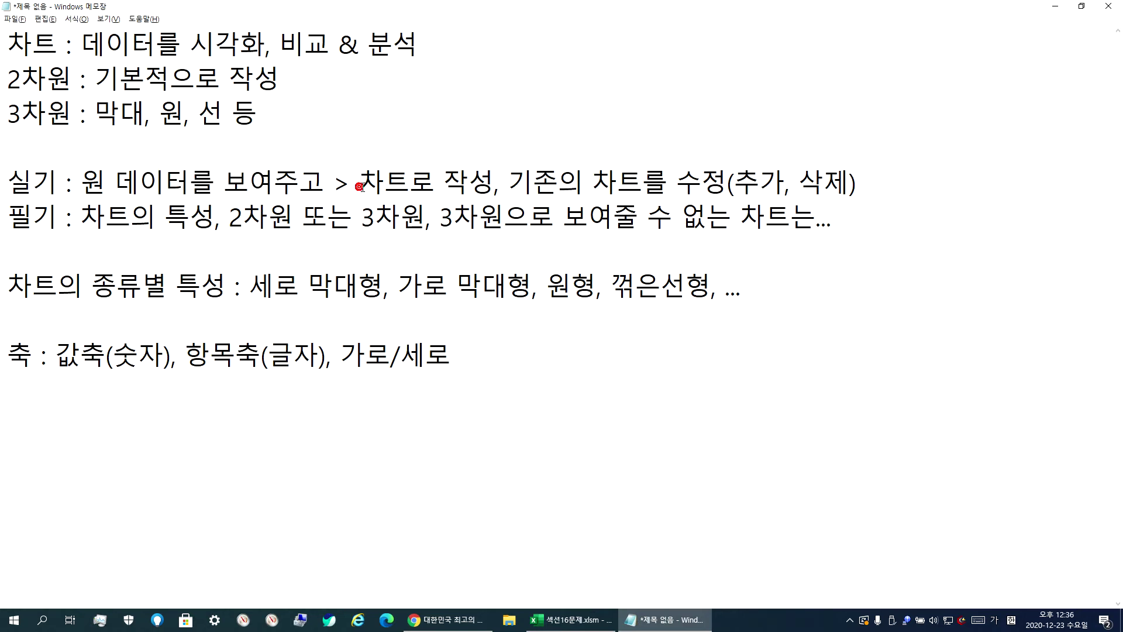
{"action": "left_click_drag", "start_coordinate": [508, 185], "coordinate": [705, 192]}
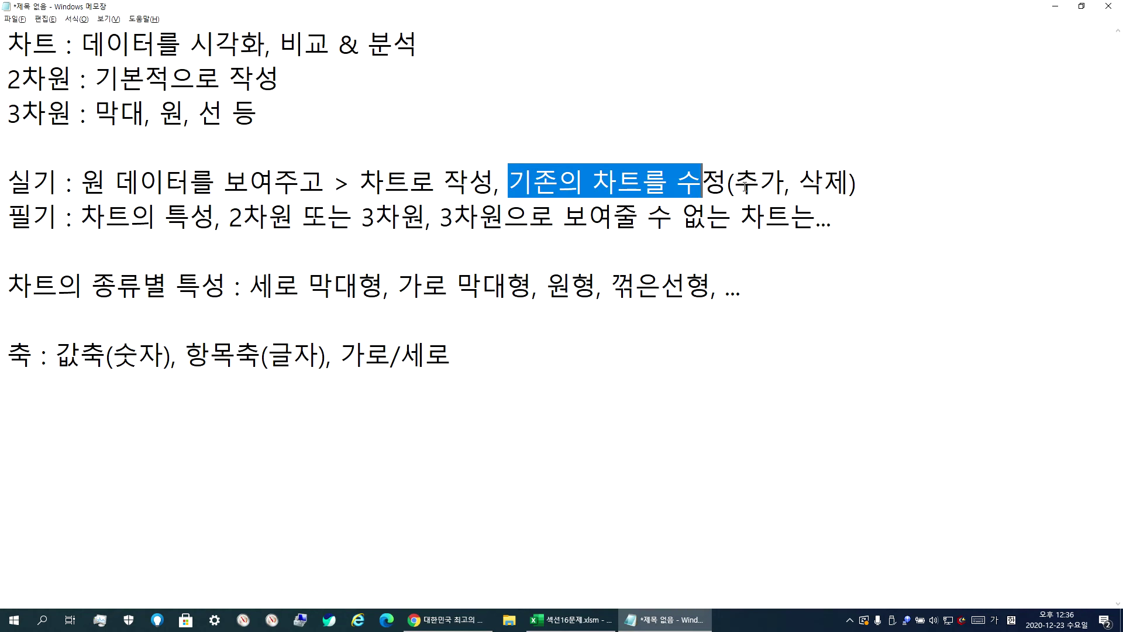
{"action": "left_click_drag", "start_coordinate": [810, 181], "coordinate": [841, 182]}
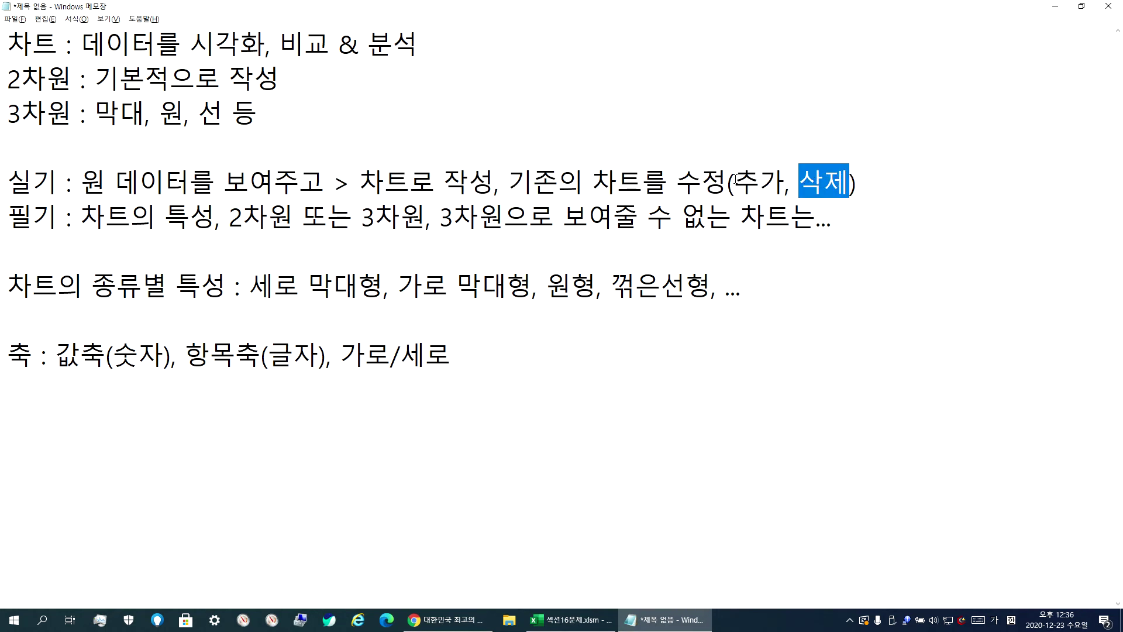
{"action": "left_click_drag", "start_coordinate": [735, 180], "coordinate": [785, 182]}
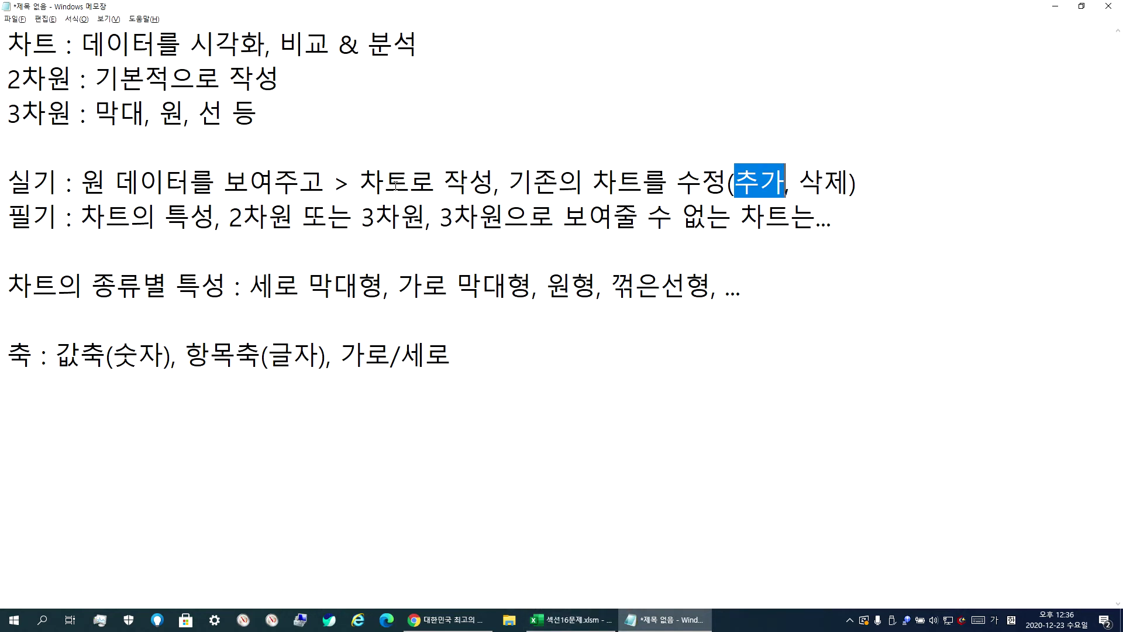
{"action": "left_click_drag", "start_coordinate": [383, 184], "coordinate": [472, 186]}
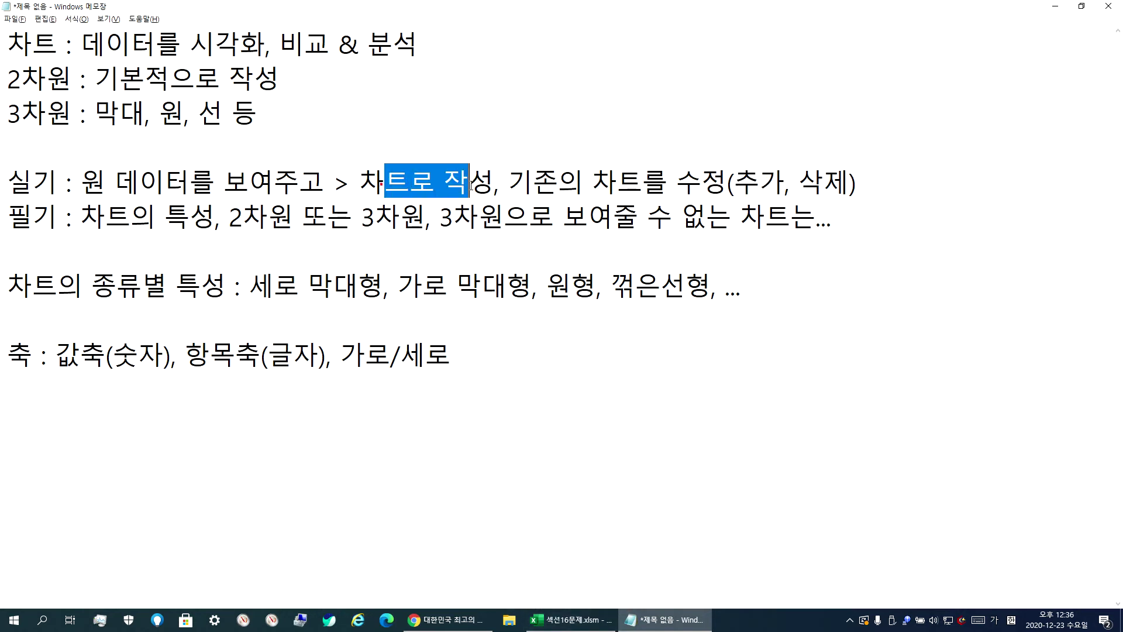
Switch back to Excel and select A3:B9 together with D3:E9 as the source data for a new chart
{"action": "left_click", "coordinate": [557, 626]}
{"action": "scroll", "coordinate": [296, 301], "scroll_direction": "up", "scroll_amount": 3}
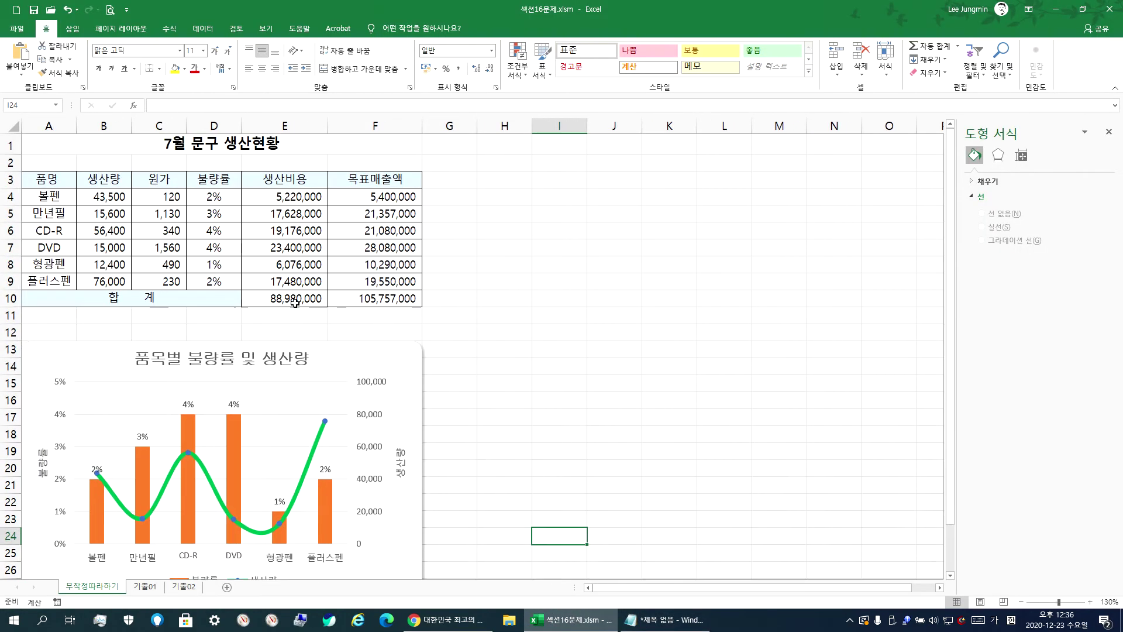
{"action": "left_click_drag", "start_coordinate": [50, 179], "coordinate": [107, 279]}
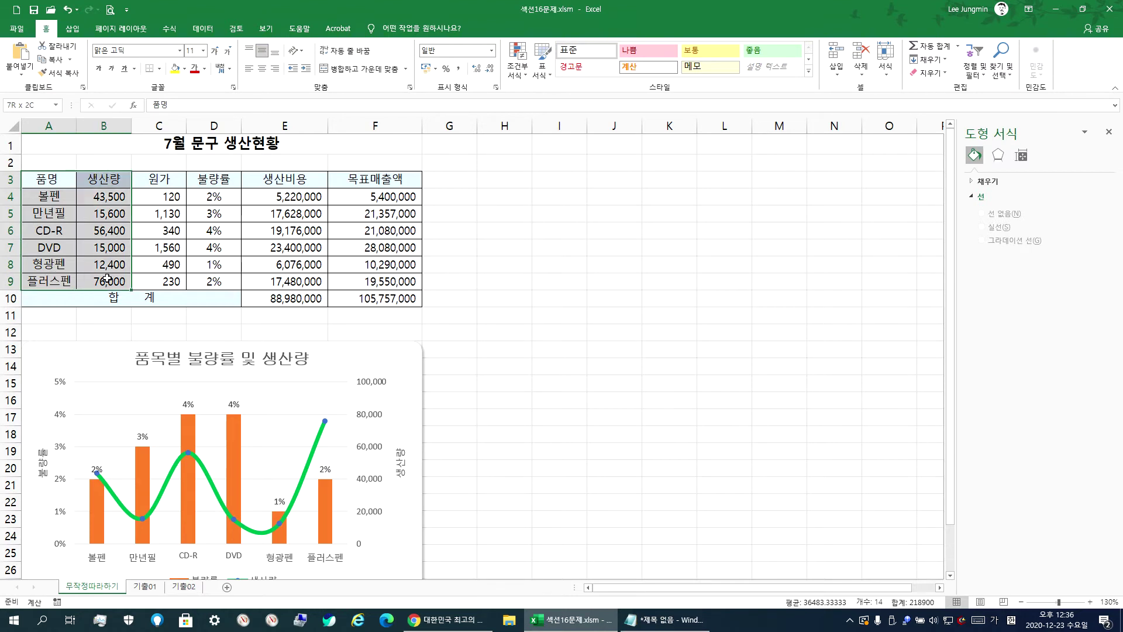
{"action": "left_click_drag", "start_coordinate": [215, 179], "coordinate": [299, 277]}
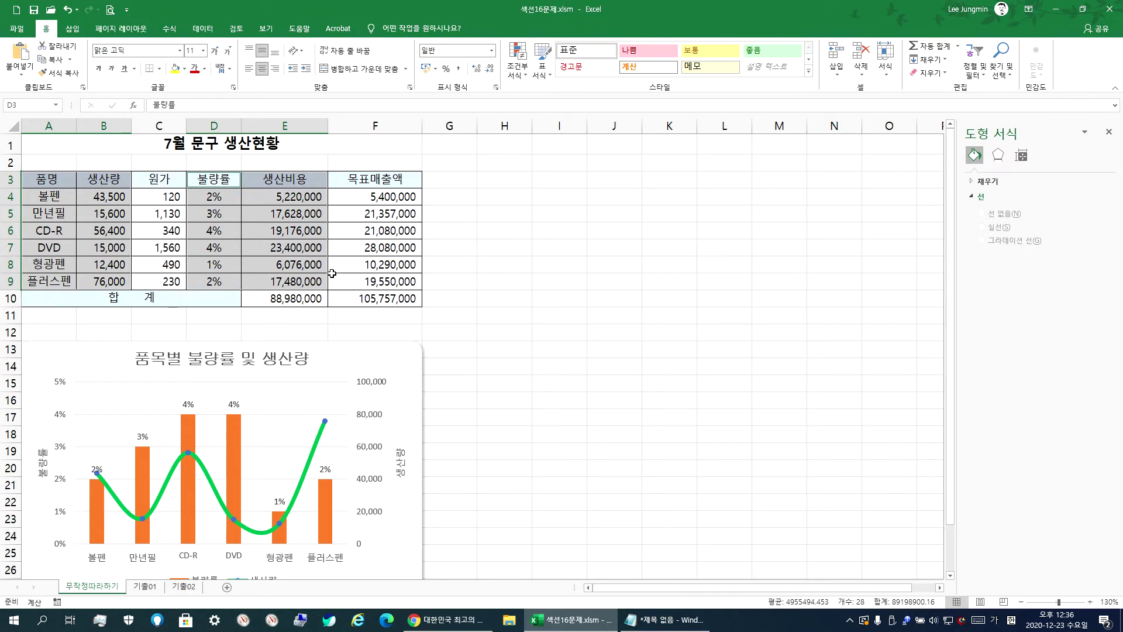
{"action": "left_click_drag", "start_coordinate": [49, 179], "coordinate": [119, 281]}
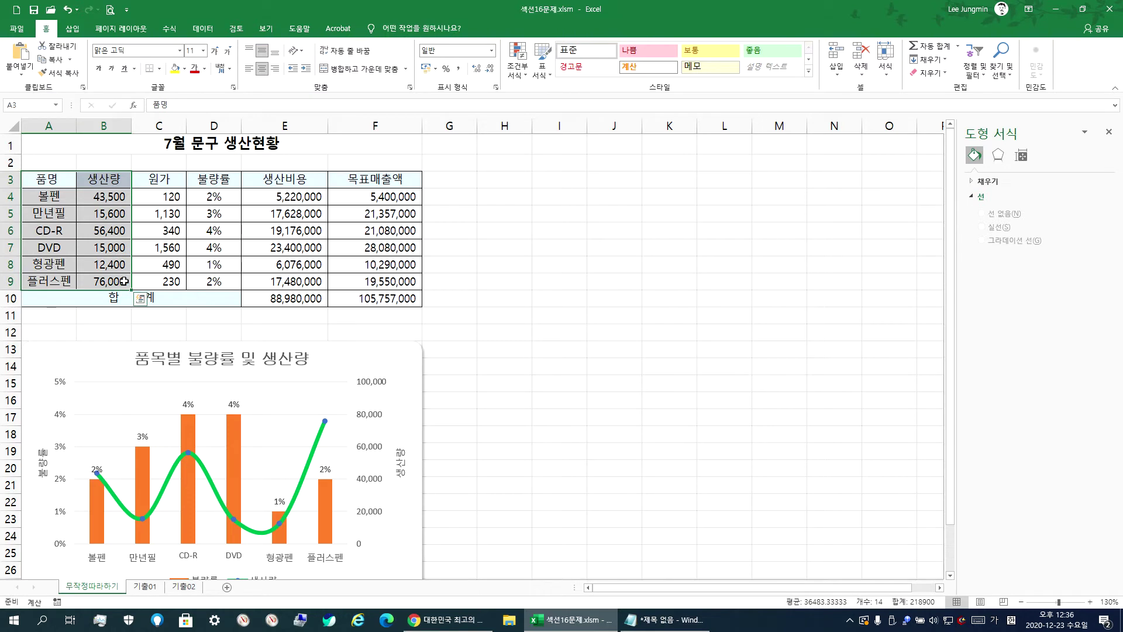
{"action": "left_click_drag", "start_coordinate": [231, 182], "coordinate": [298, 277]}
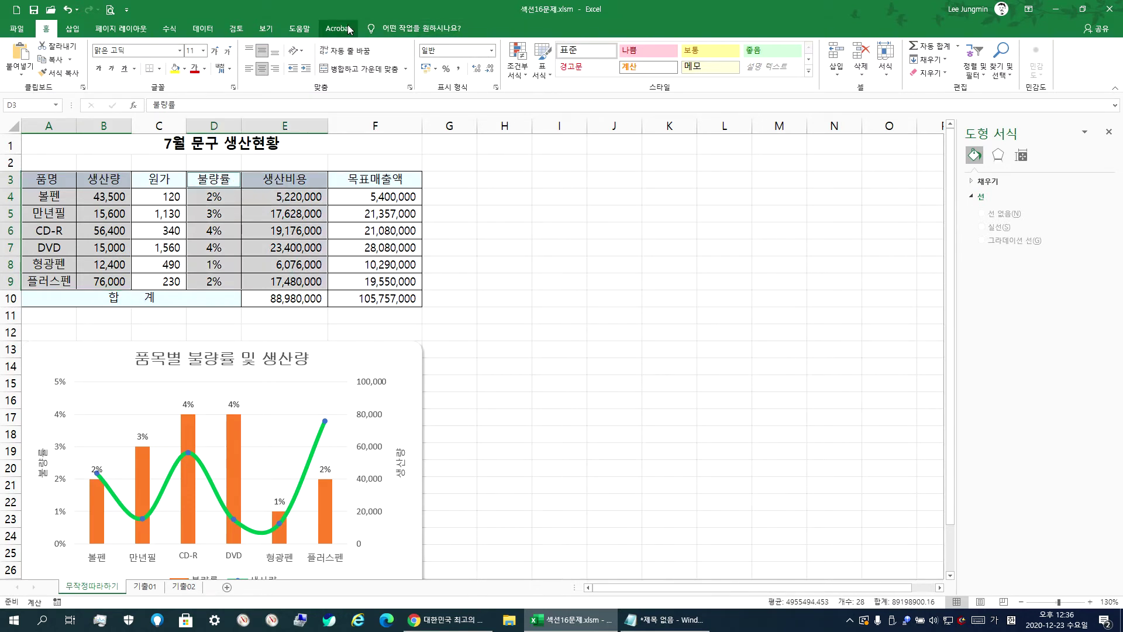
Insert a clustered column chart (묶은 세로 막대형) from the selected data and place it beside the table in columns H to N
{"action": "left_click", "coordinate": [72, 28]}
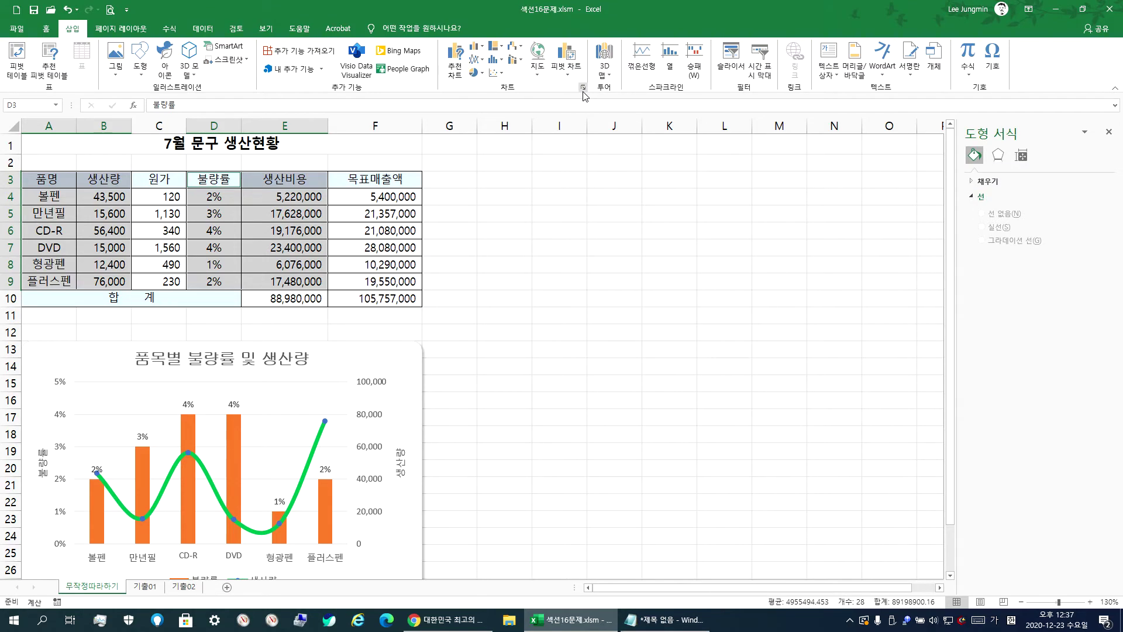
{"action": "left_click_drag", "start_coordinate": [587, 100], "coordinate": [581, 86]}
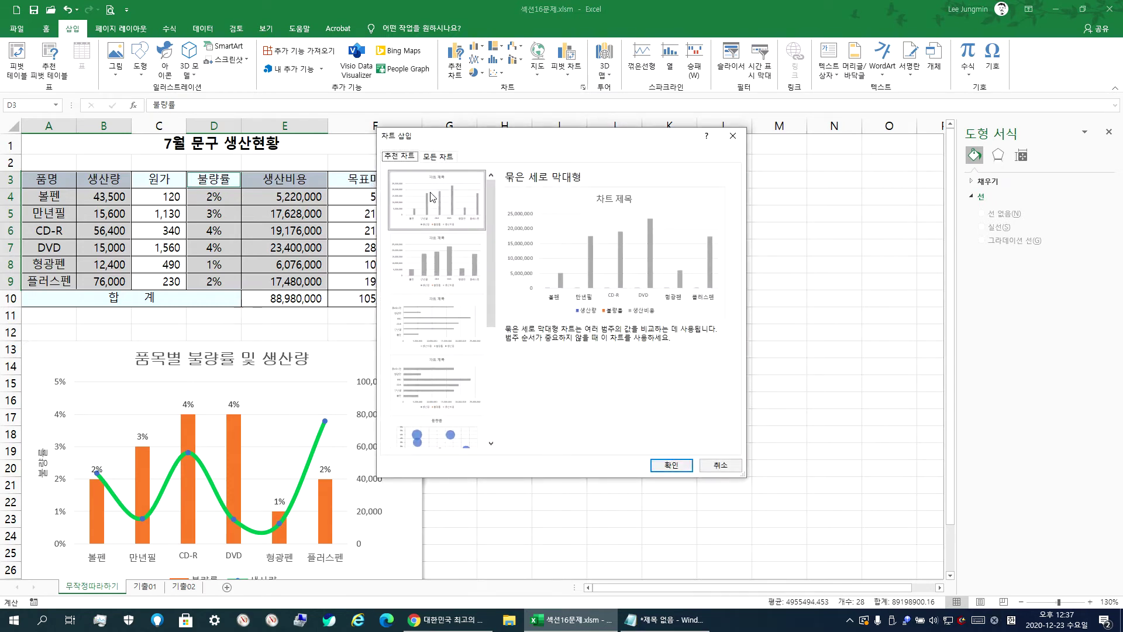
{"action": "left_click", "coordinate": [438, 156]}
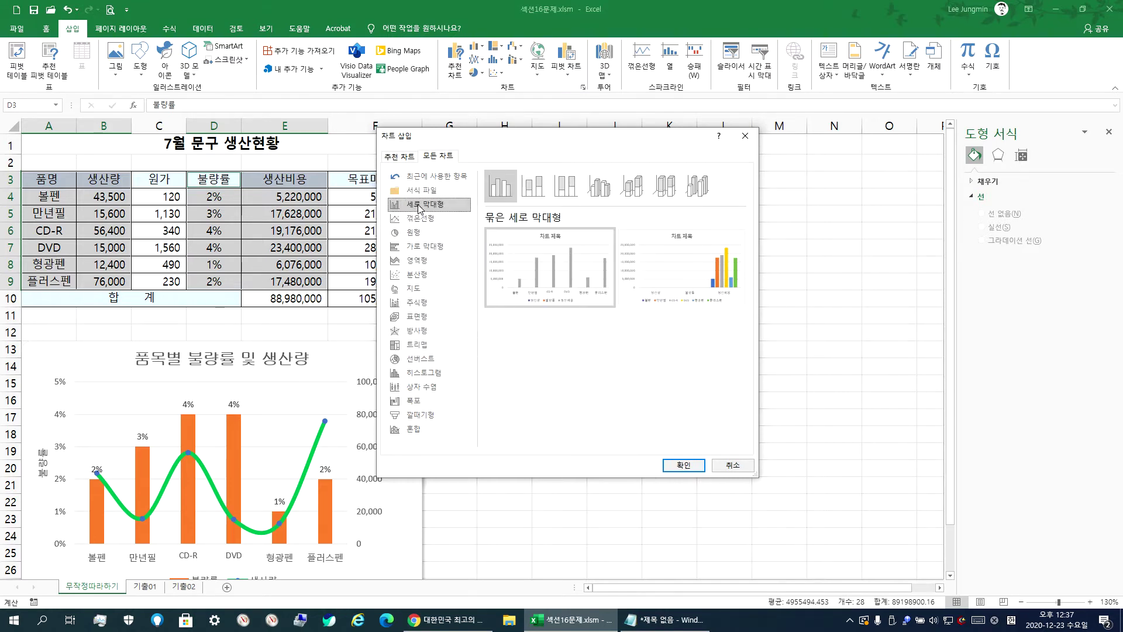
{"action": "left_click", "coordinate": [682, 468]}
{"action": "left_click_drag", "start_coordinate": [581, 350], "coordinate": [761, 316]}
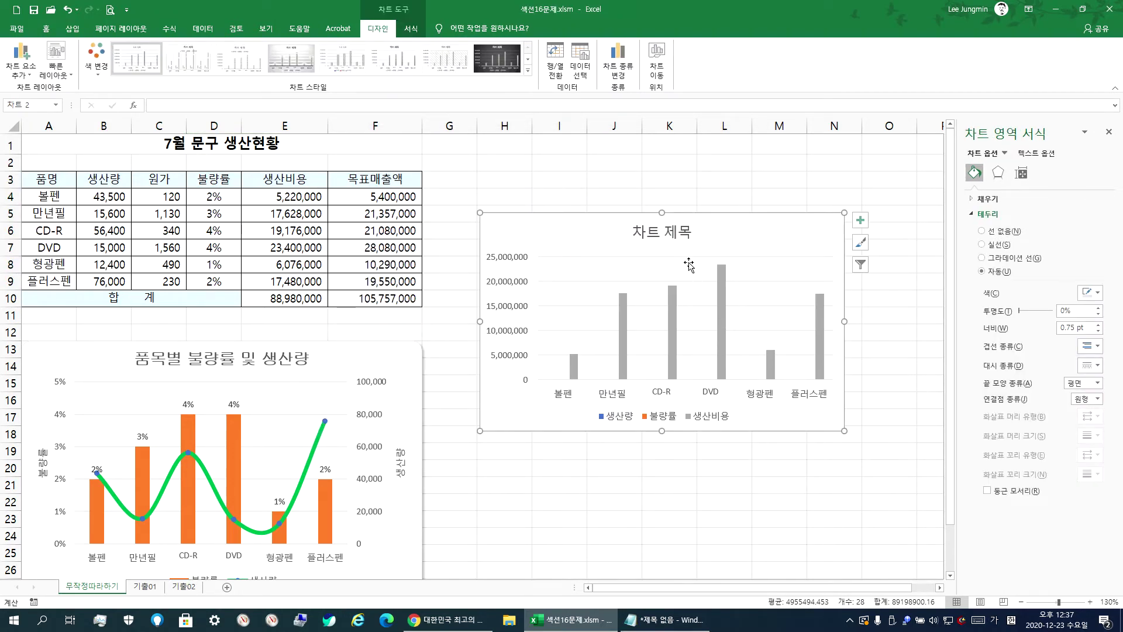
Delete the placeholder title from the new column chart and deselect the chart
{"action": "left_click", "coordinate": [675, 237]}
{"action": "key", "text": "Delete"}
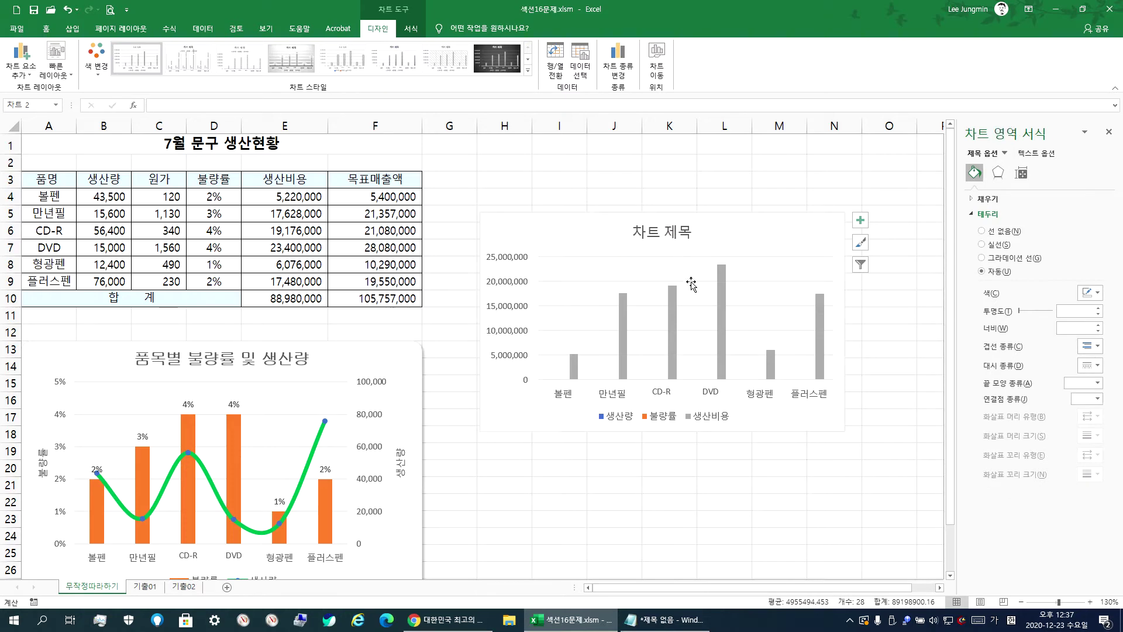
{"action": "left_click", "coordinate": [565, 515]}
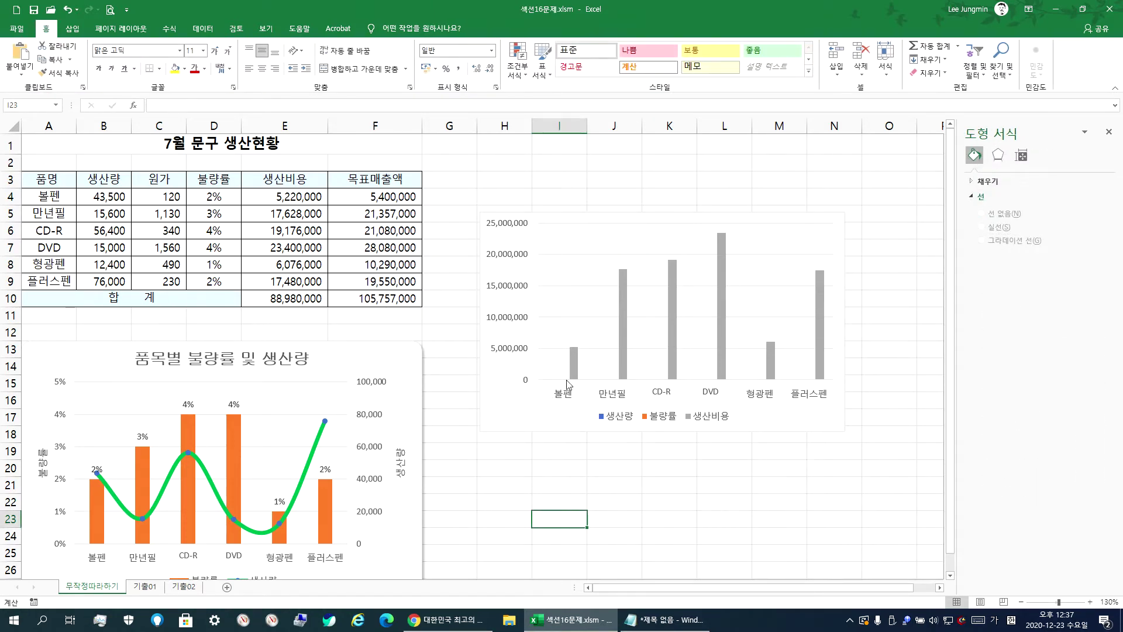
Delete the 생산비용 data series from the new column chart
{"action": "left_click", "coordinate": [838, 224]}
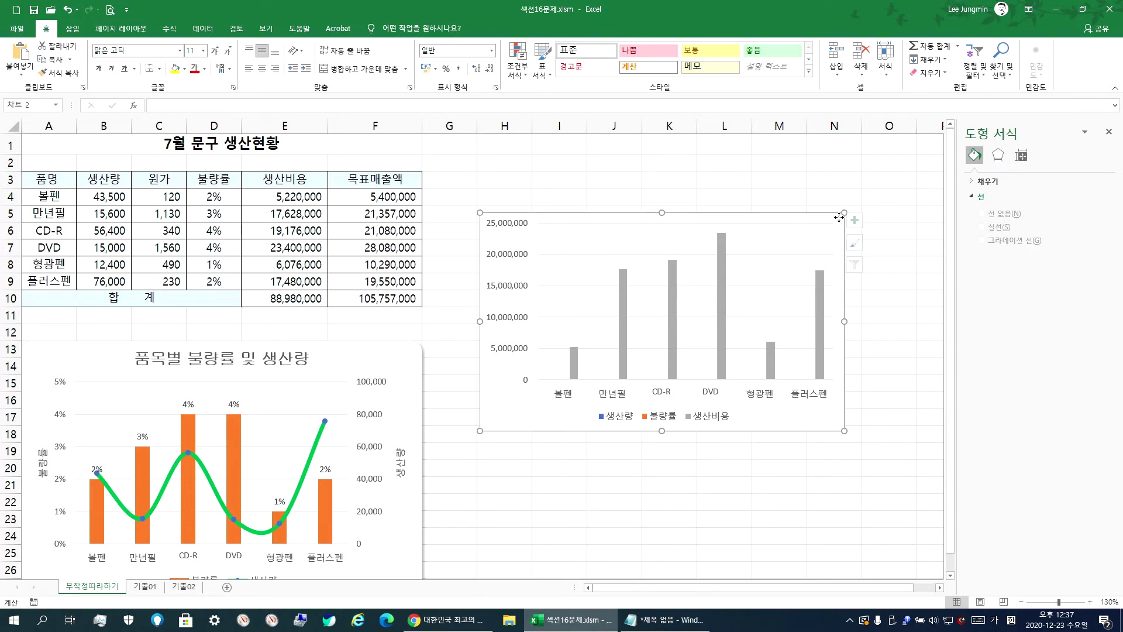
{"action": "left_click", "coordinate": [713, 421]}
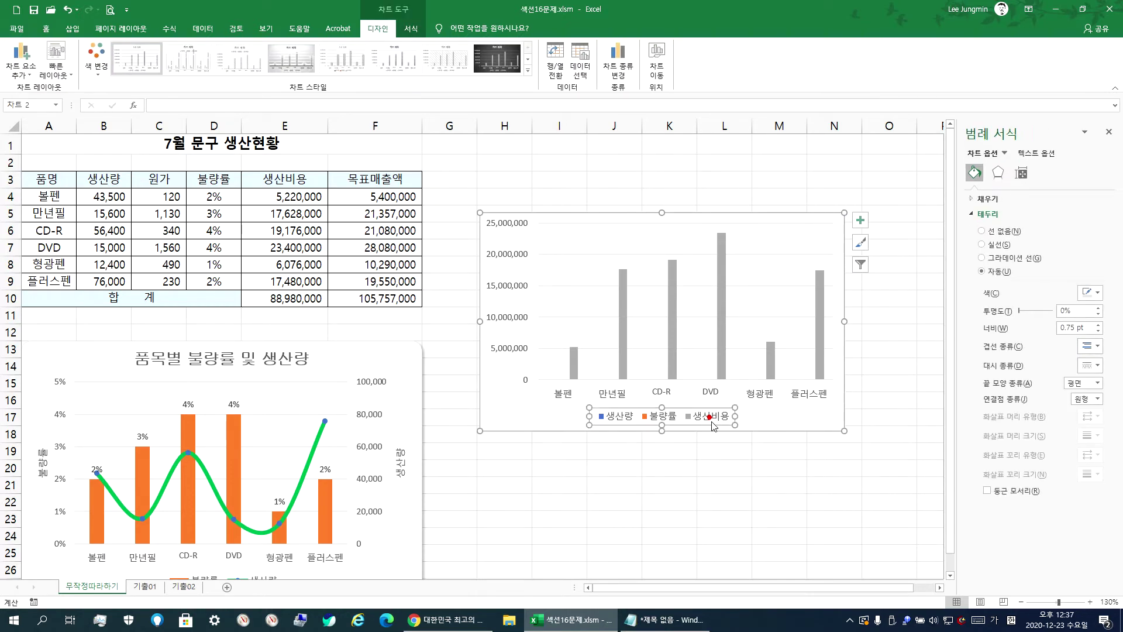
{"action": "left_click", "coordinate": [821, 335]}
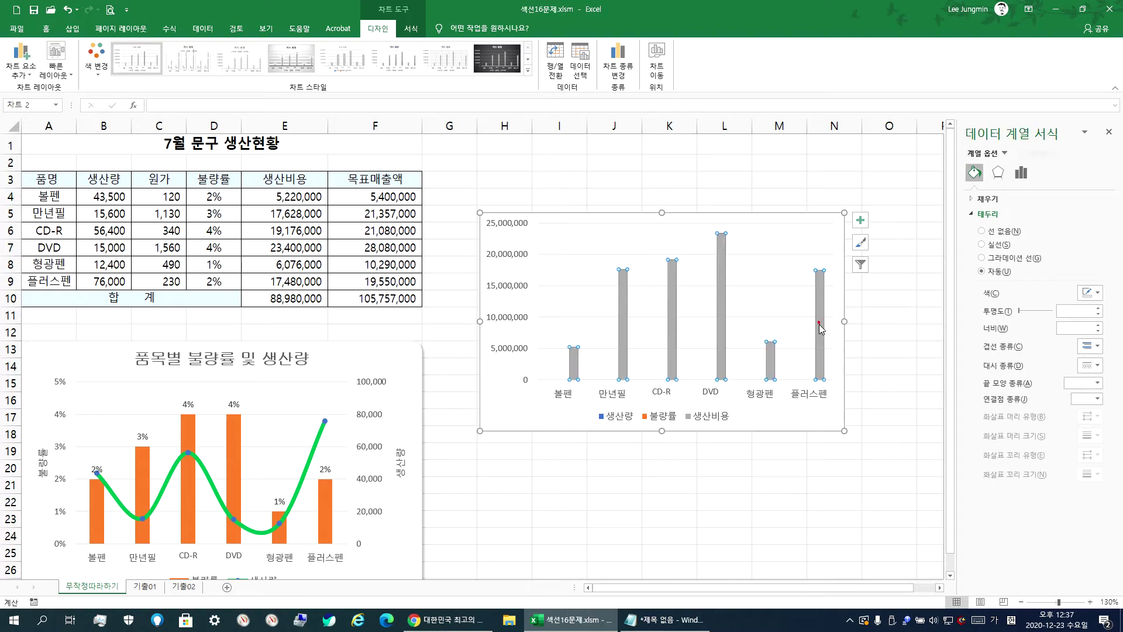
{"action": "key", "text": "Delete"}
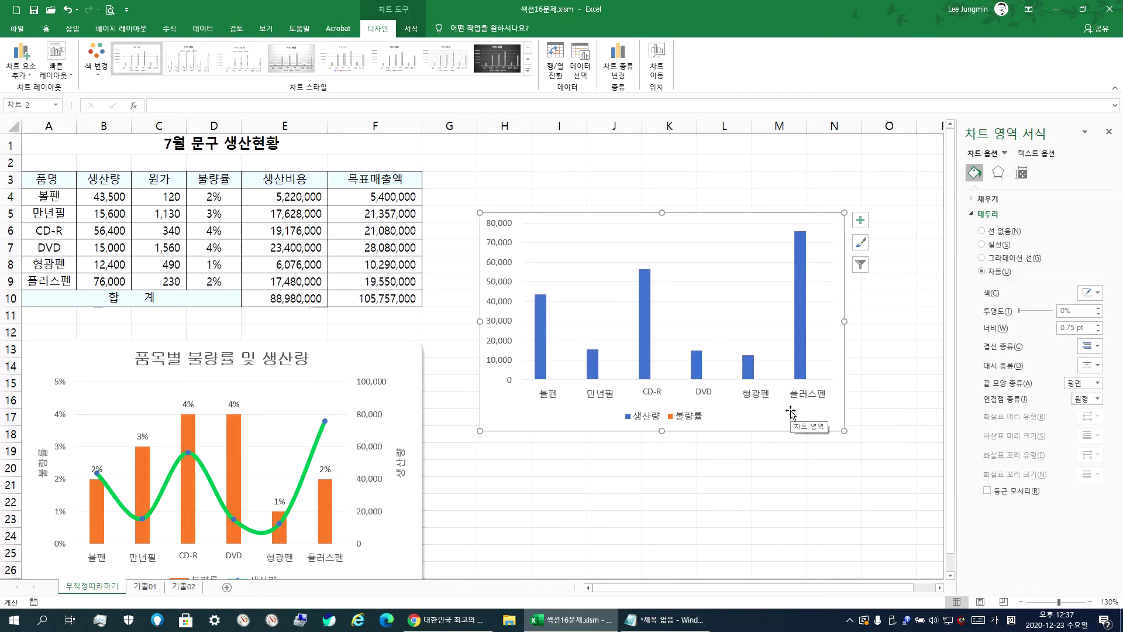
Change the new chart into a combo chart with 생산량 as a line with markers (표식이 있는 꺾은선형) on the secondary axis
{"action": "mouse_move", "coordinate": [802, 289]}
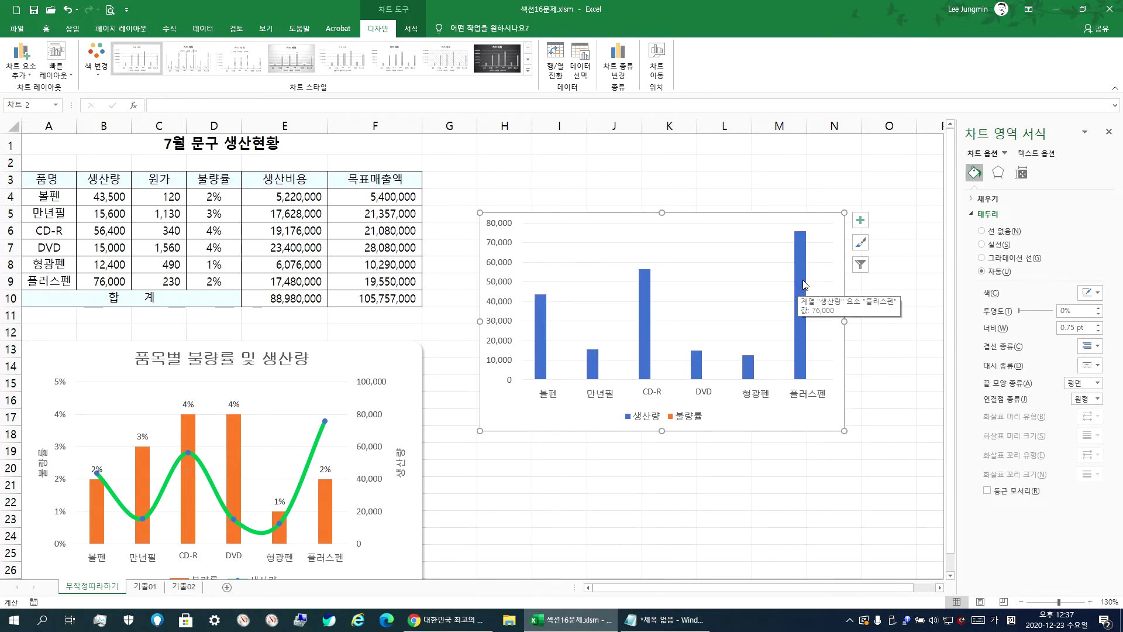
{"action": "left_click", "coordinate": [804, 285]}
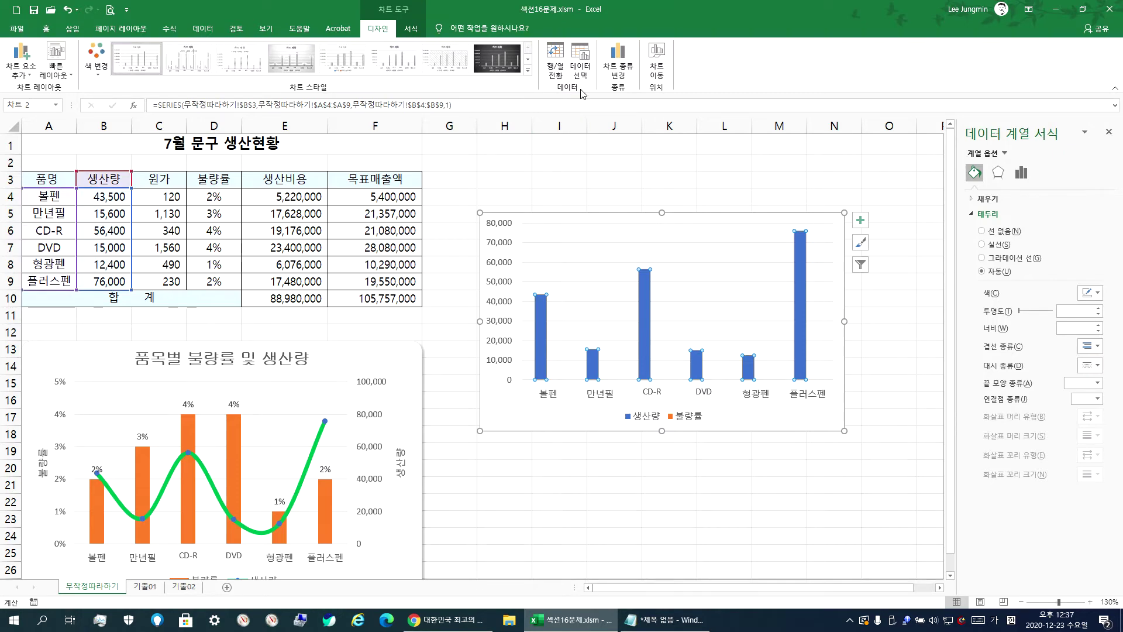
{"action": "left_click", "coordinate": [618, 63]}
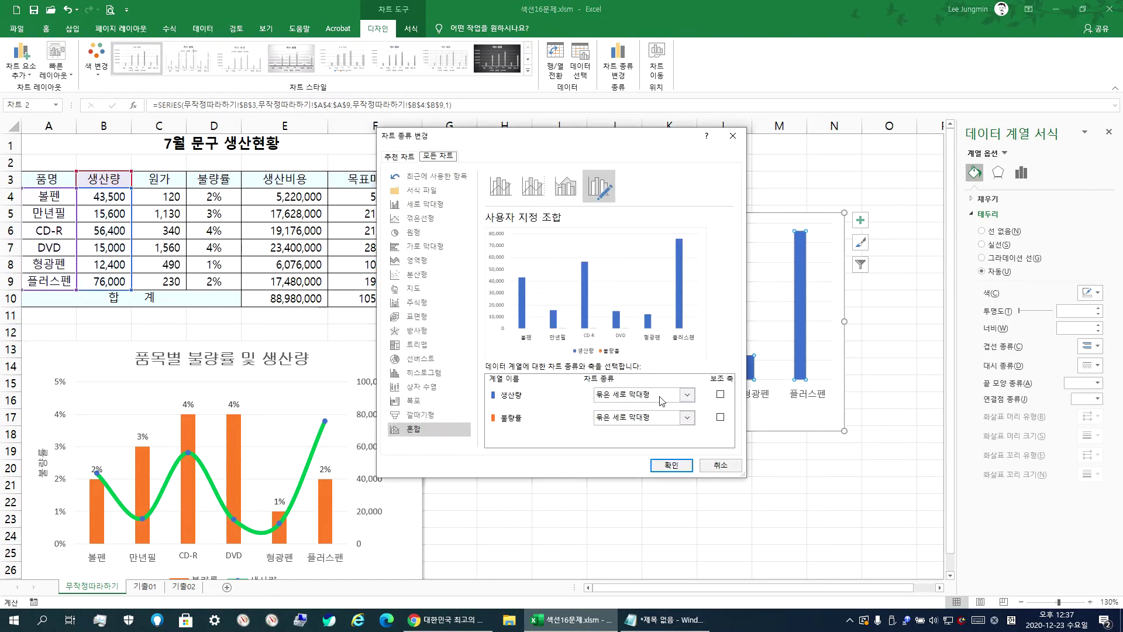
{"action": "left_click", "coordinate": [688, 395]}
{"action": "scroll", "coordinate": [688, 367], "scroll_direction": "up", "scroll_amount": 3}
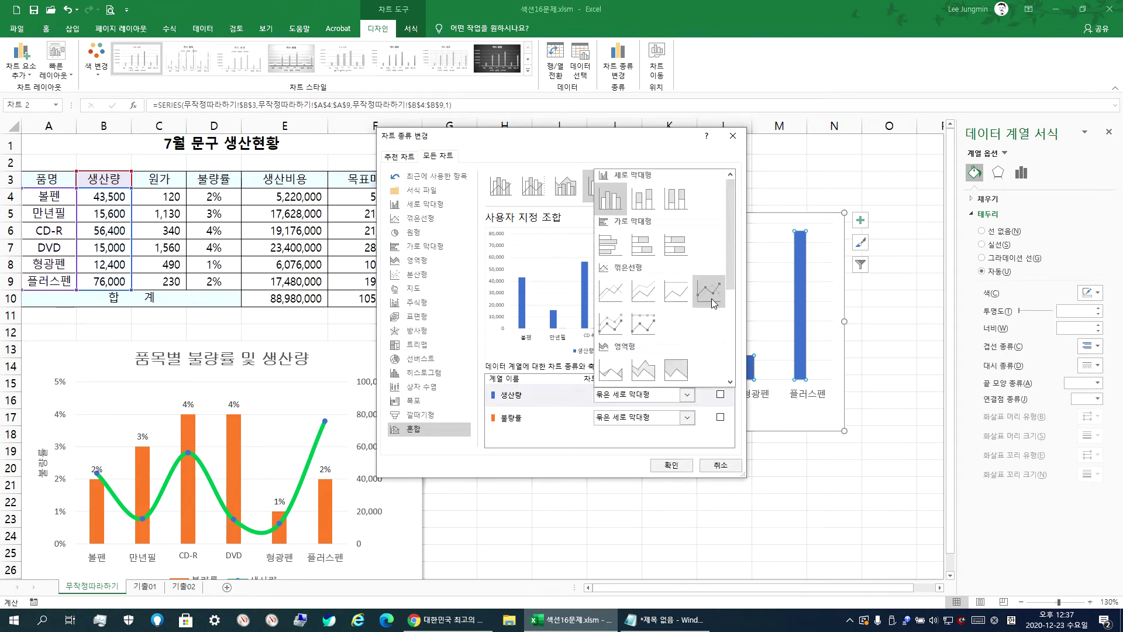
{"action": "left_click", "coordinate": [711, 298]}
{"action": "left_click", "coordinate": [720, 394]}
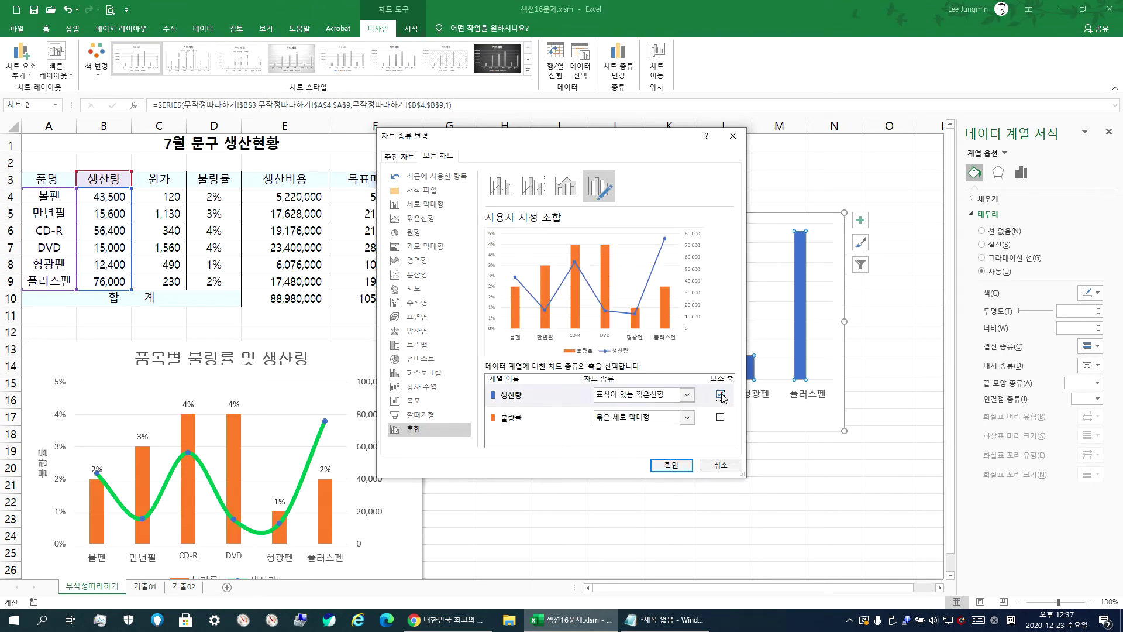
{"action": "left_click", "coordinate": [671, 466]}
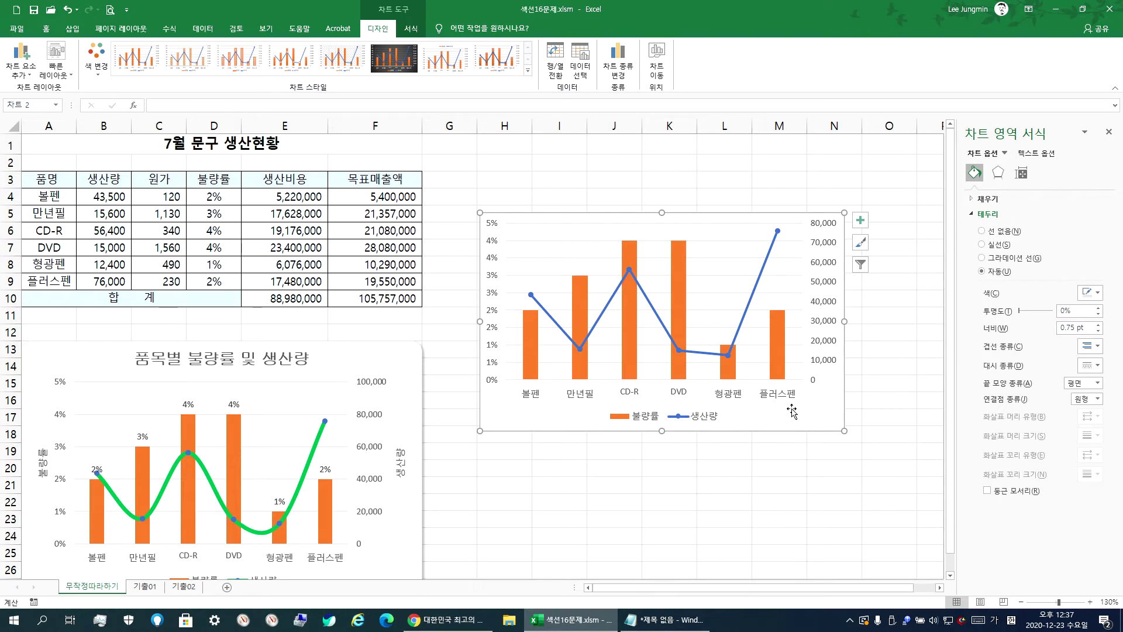
Move the second combo chart down beside the first one and enlarge it to cover H12:O27
{"action": "left_click_drag", "start_coordinate": [806, 414], "coordinate": [829, 552]}
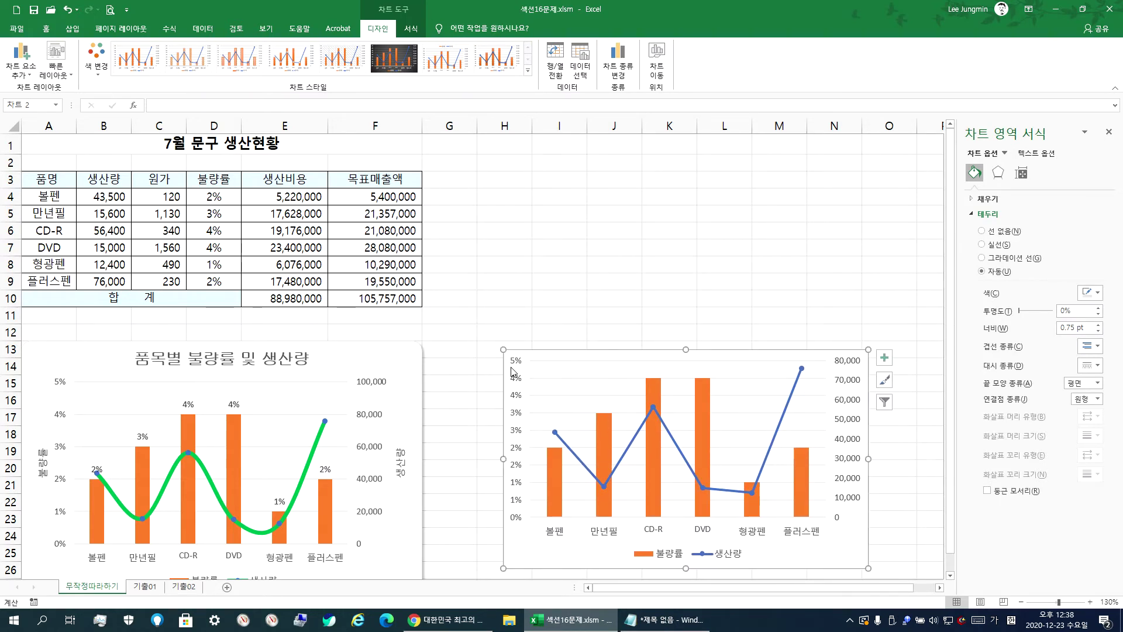
{"action": "scroll", "coordinate": [784, 374], "scroll_direction": "down", "scroll_amount": 3}
{"action": "scroll", "coordinate": [585, 269], "scroll_direction": "up", "scroll_amount": 2}
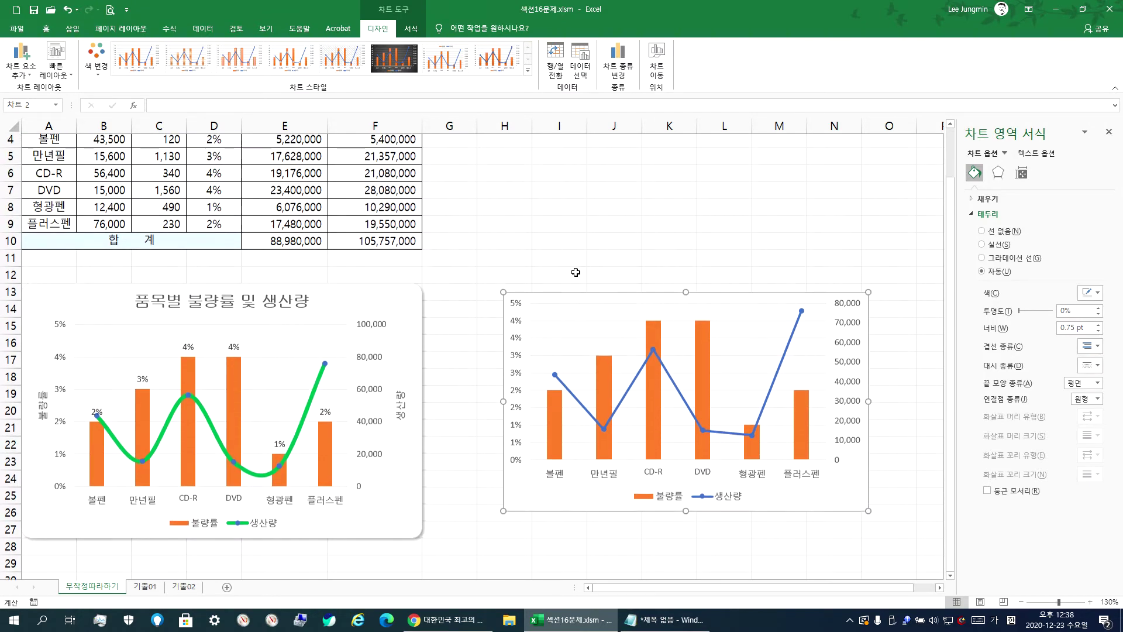
{"action": "left_click", "coordinate": [579, 317]}
{"action": "left_click", "coordinate": [522, 332]}
{"action": "left_click", "coordinate": [578, 301]}
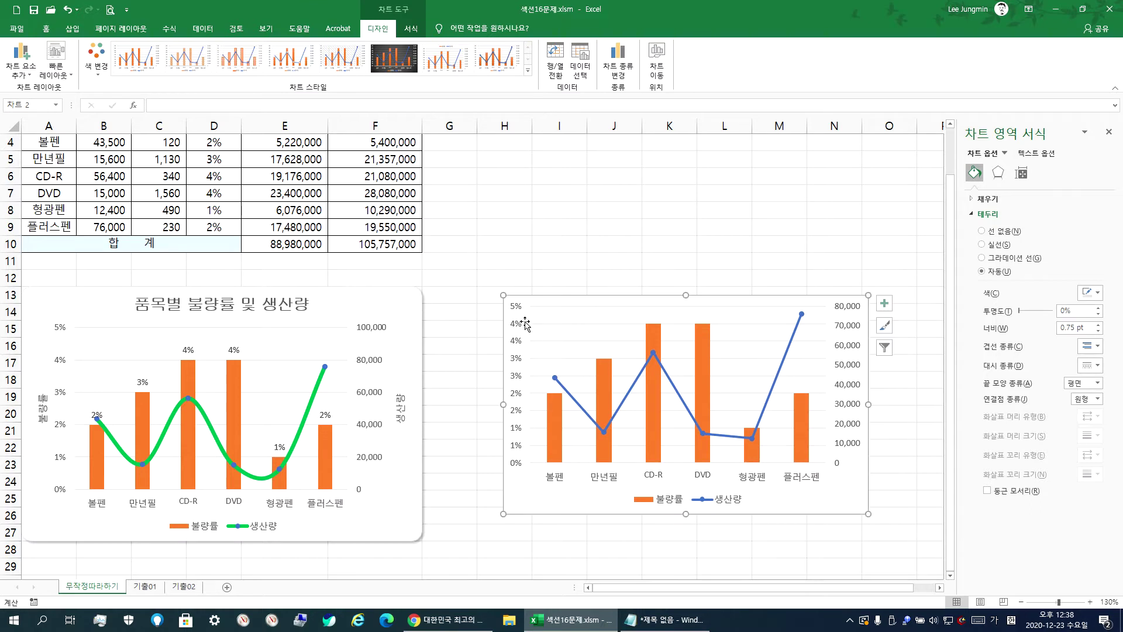
{"action": "left_click_drag", "start_coordinate": [503, 295], "coordinate": [486, 275]}
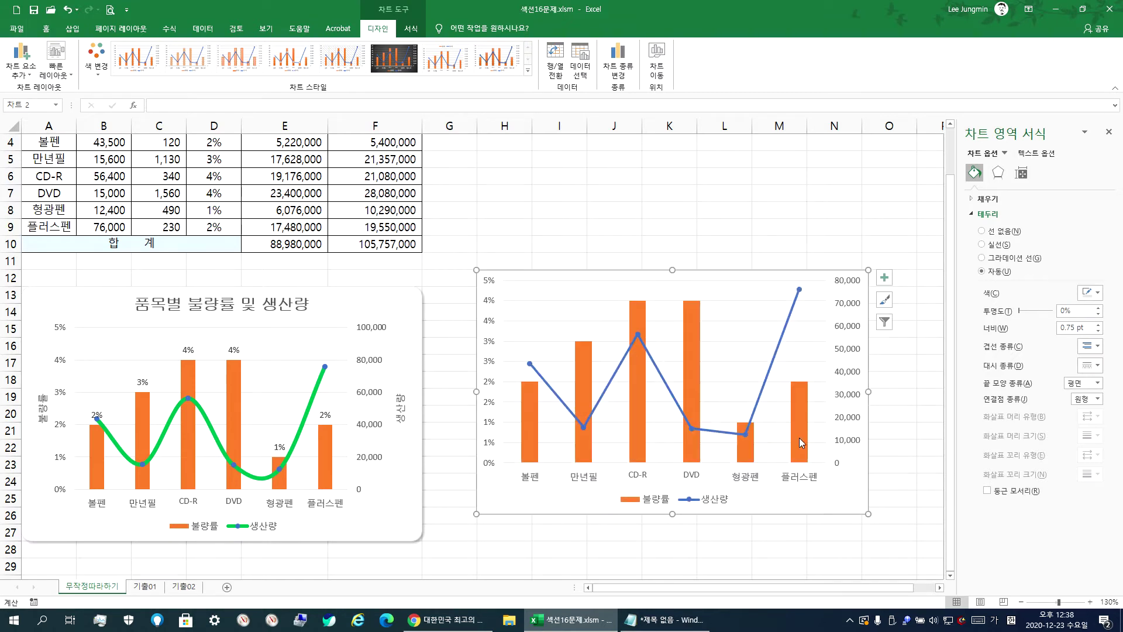
{"action": "left_click_drag", "start_coordinate": [868, 513], "coordinate": [916, 540]}
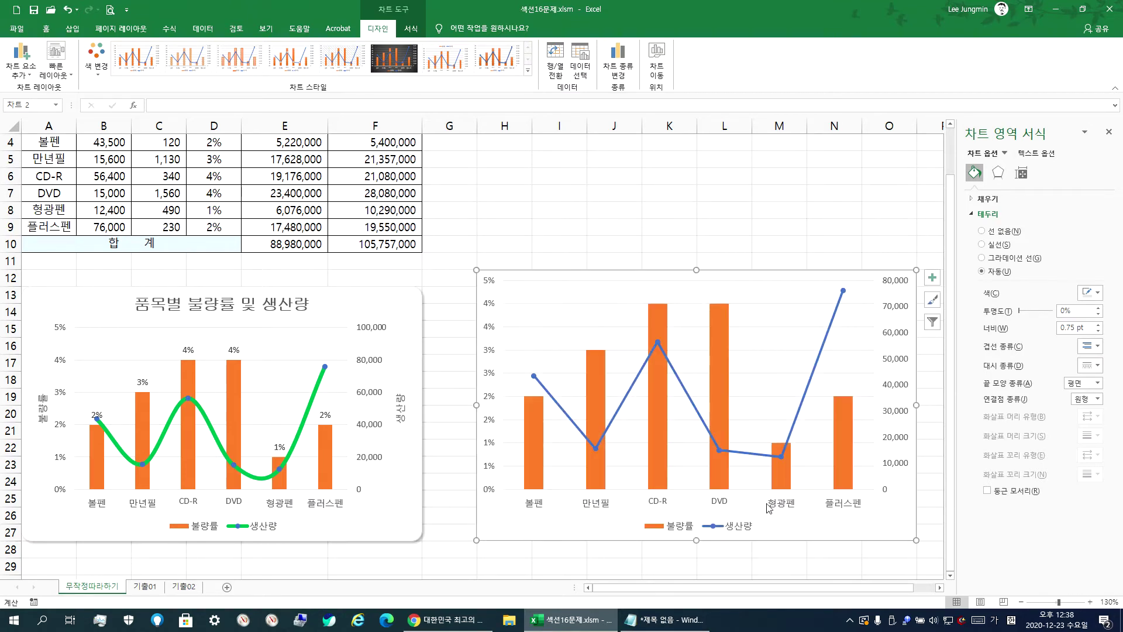
Delete the second combo chart from the sheet
{"action": "left_click", "coordinate": [638, 212]}
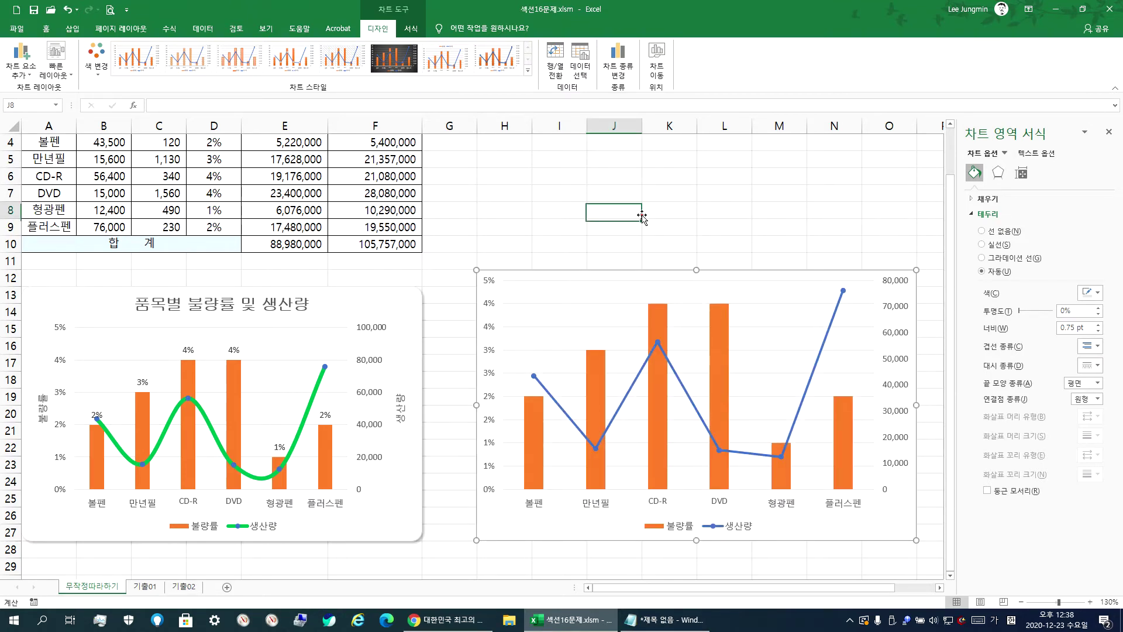
{"action": "left_click", "coordinate": [798, 280]}
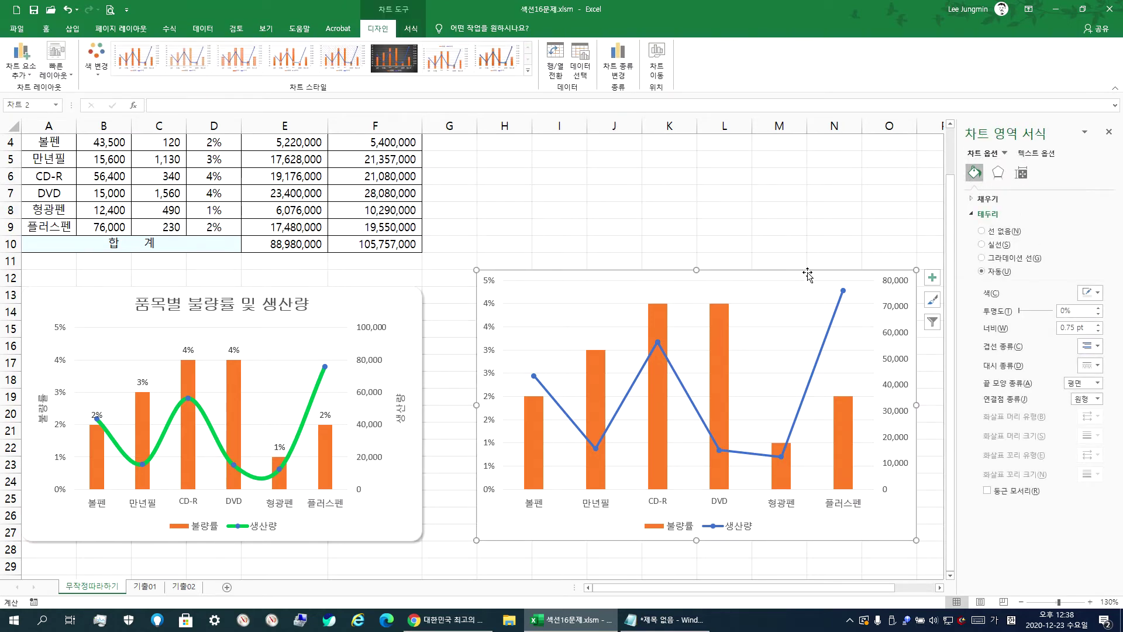
{"action": "key", "text": "Delete"}
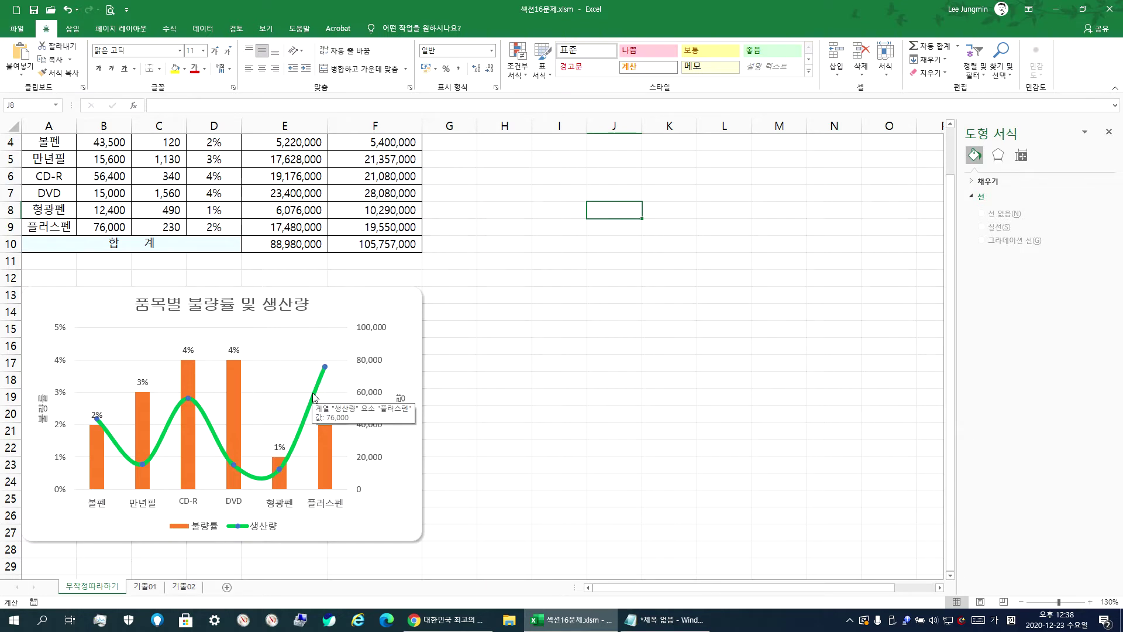
Check the chart type settings of the 생산량 series in the 품목별 불량률 및 생산량 chart and cancel without changes
{"action": "right_click", "coordinate": [314, 397]}
{"action": "left_click", "coordinate": [315, 391]}
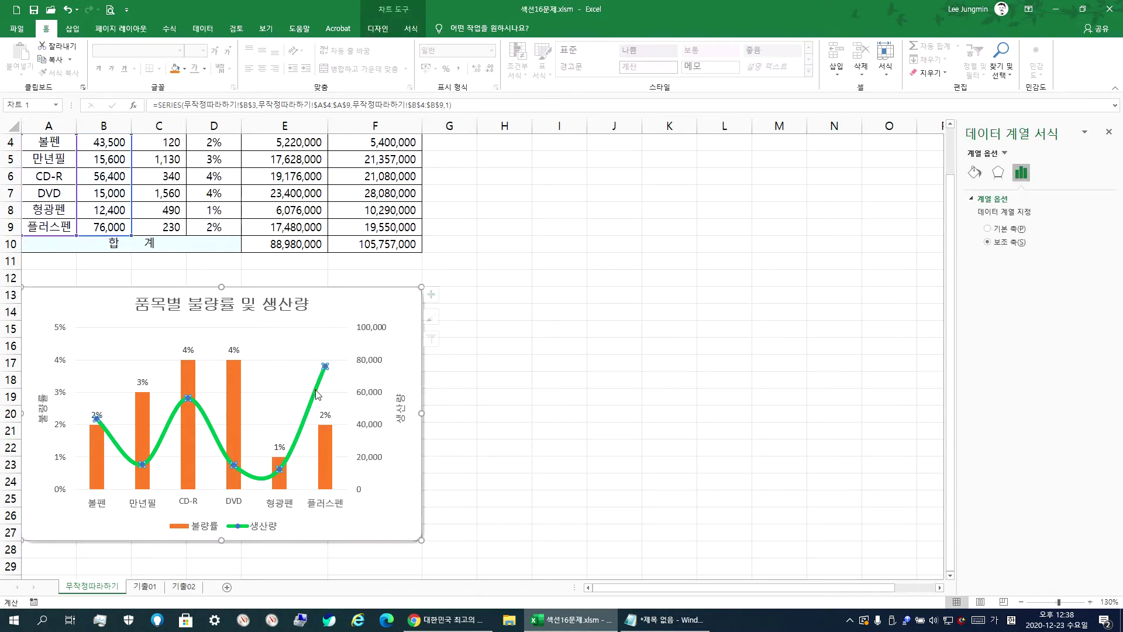
{"action": "right_click", "coordinate": [316, 391]}
{"action": "left_click", "coordinate": [361, 426]}
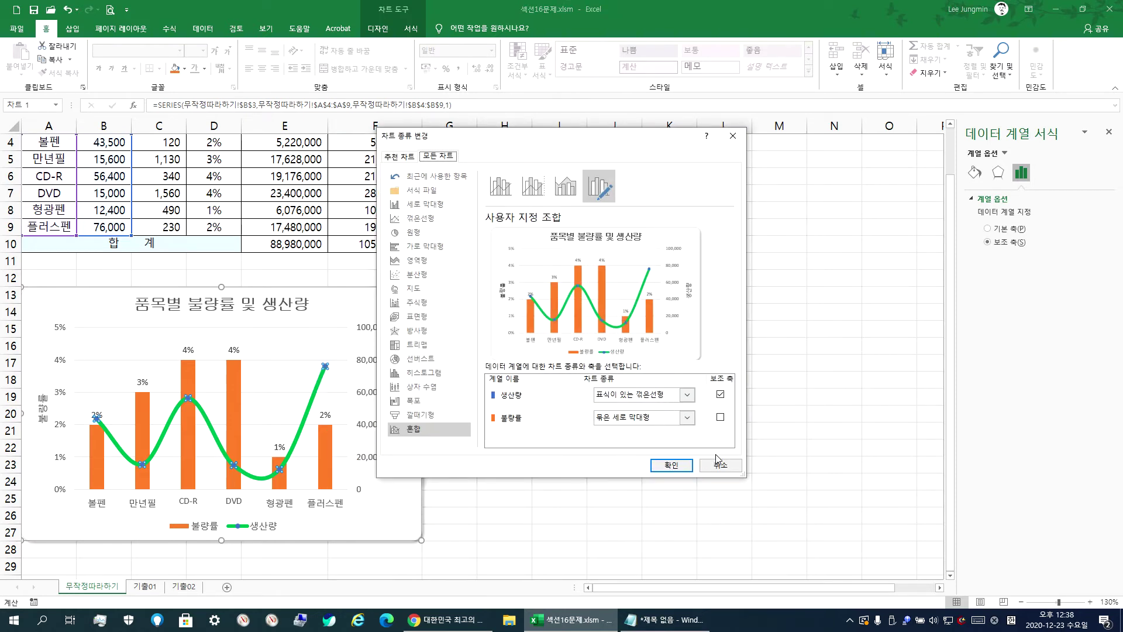
{"action": "left_click", "coordinate": [724, 464]}
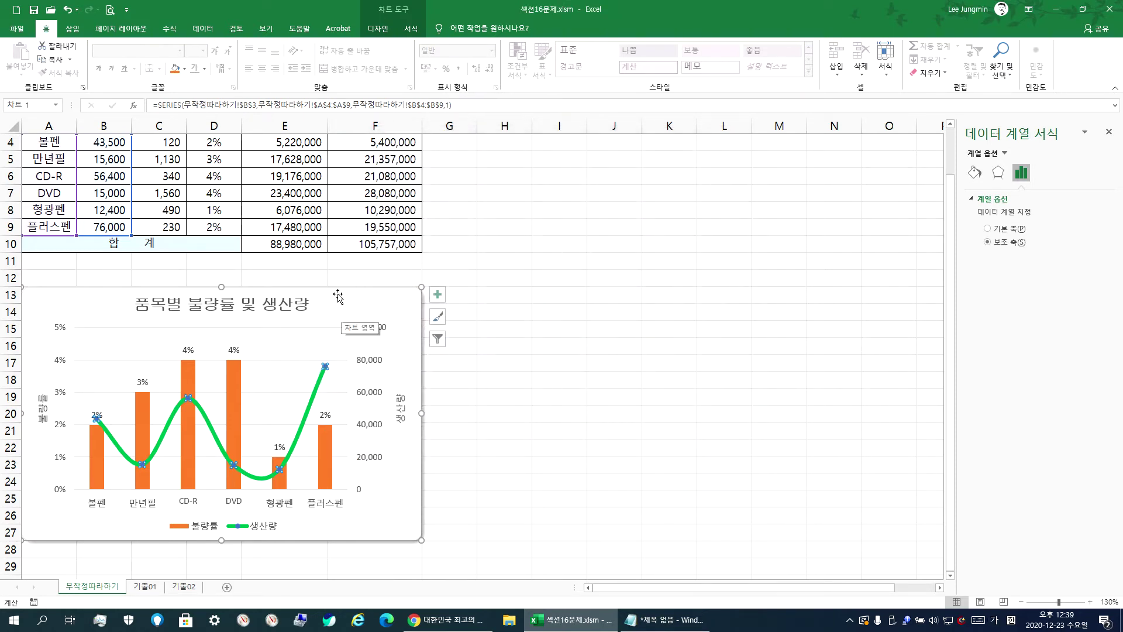
Close the format pane, then review each series' chart type and secondary axis setting beside the chart, changing nothing
{"action": "left_click", "coordinate": [385, 29]}
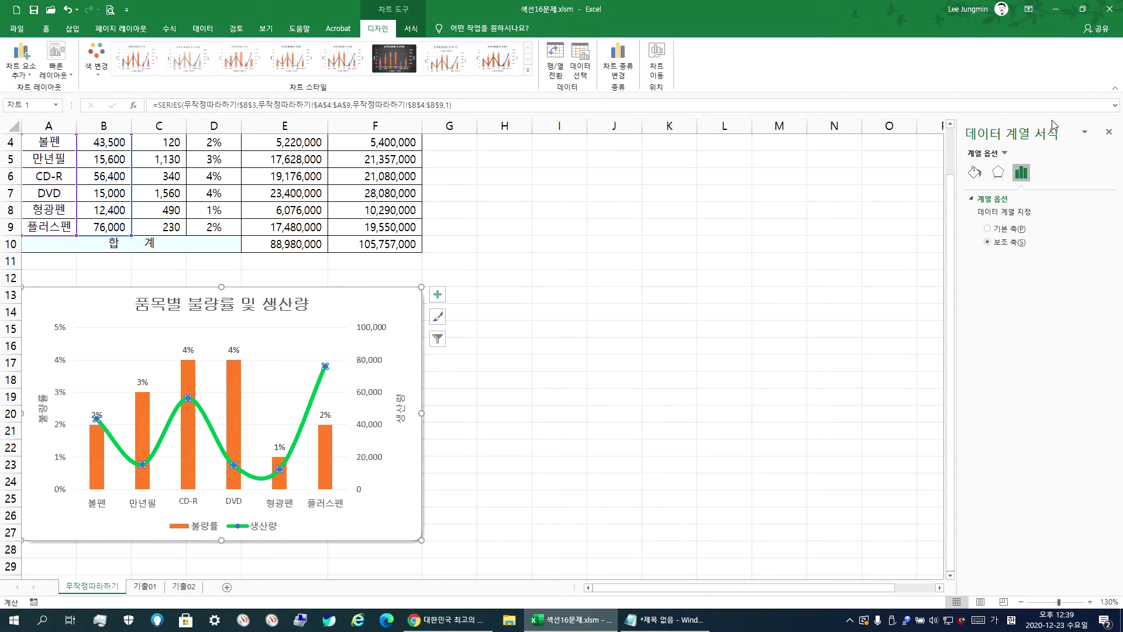
{"action": "left_click", "coordinate": [1109, 132]}
{"action": "left_click", "coordinate": [622, 58]}
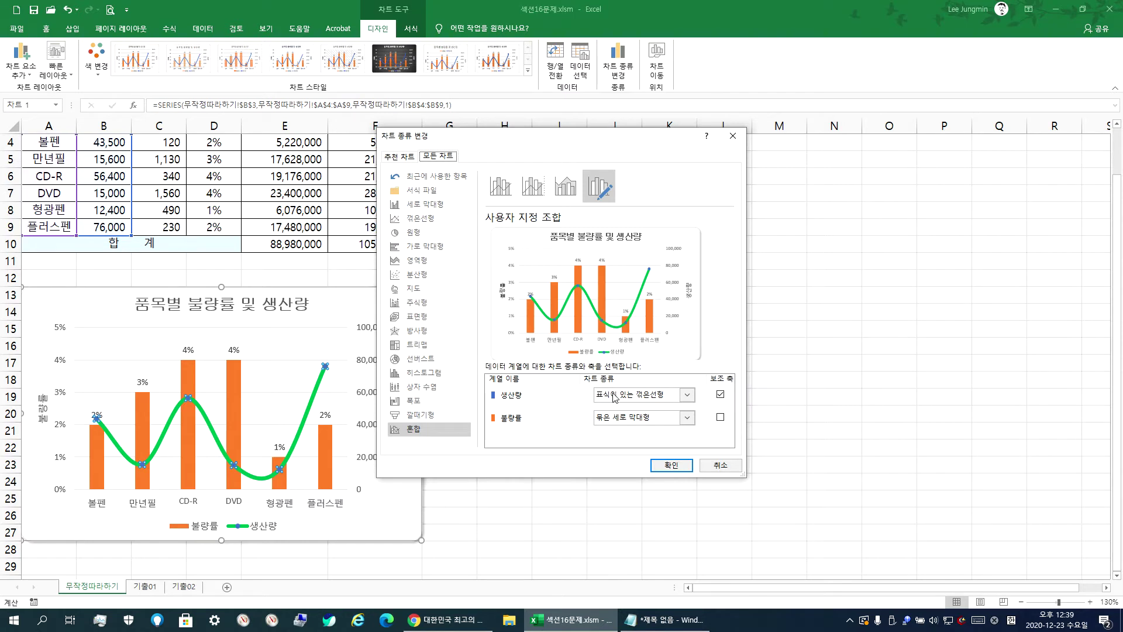
{"action": "left_click", "coordinate": [725, 467]}
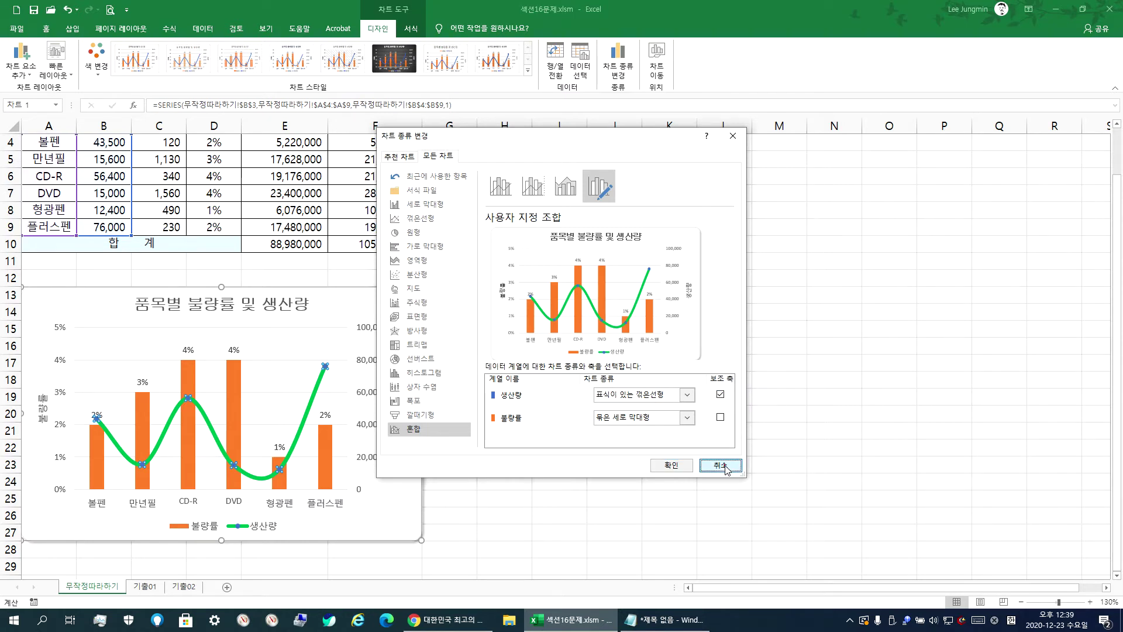
{"action": "left_click_drag", "start_coordinate": [534, 144], "coordinate": [690, 168]}
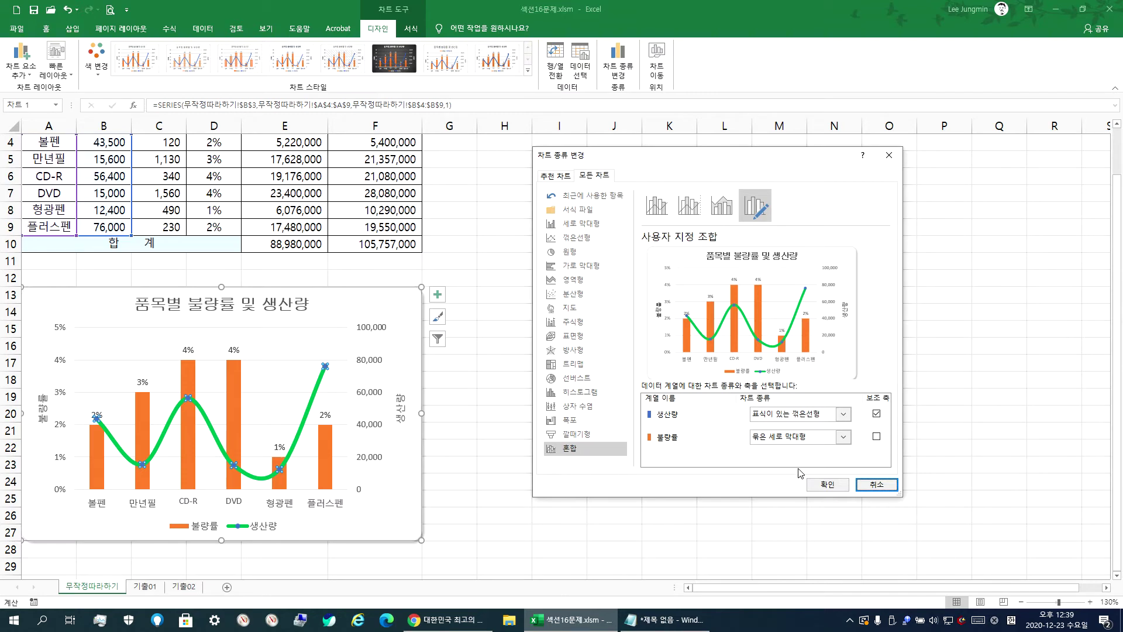
{"action": "left_click", "coordinate": [870, 486]}
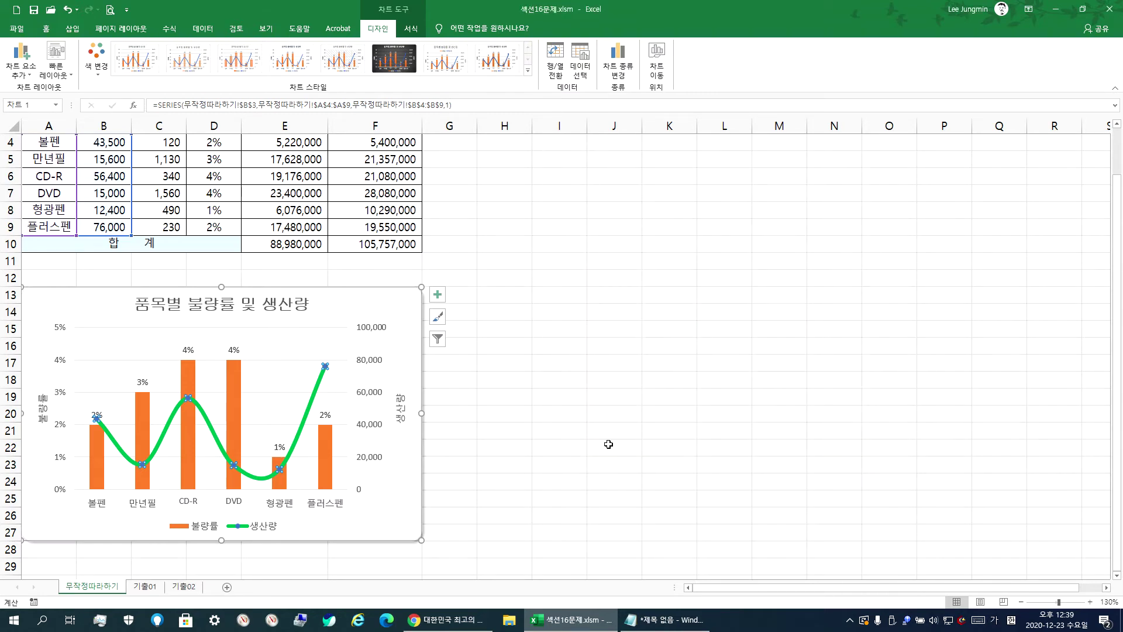
Examine the chart title options among the chart elements that can be added, without choosing any
{"action": "left_click", "coordinate": [26, 64]}
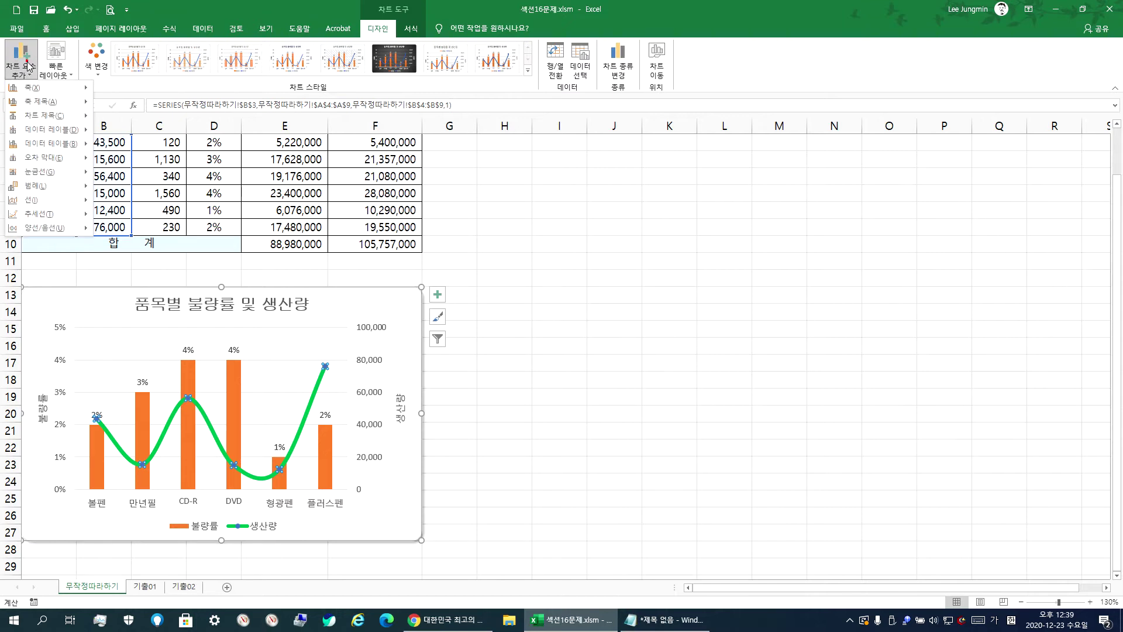
{"action": "mouse_move", "coordinate": [47, 115]}
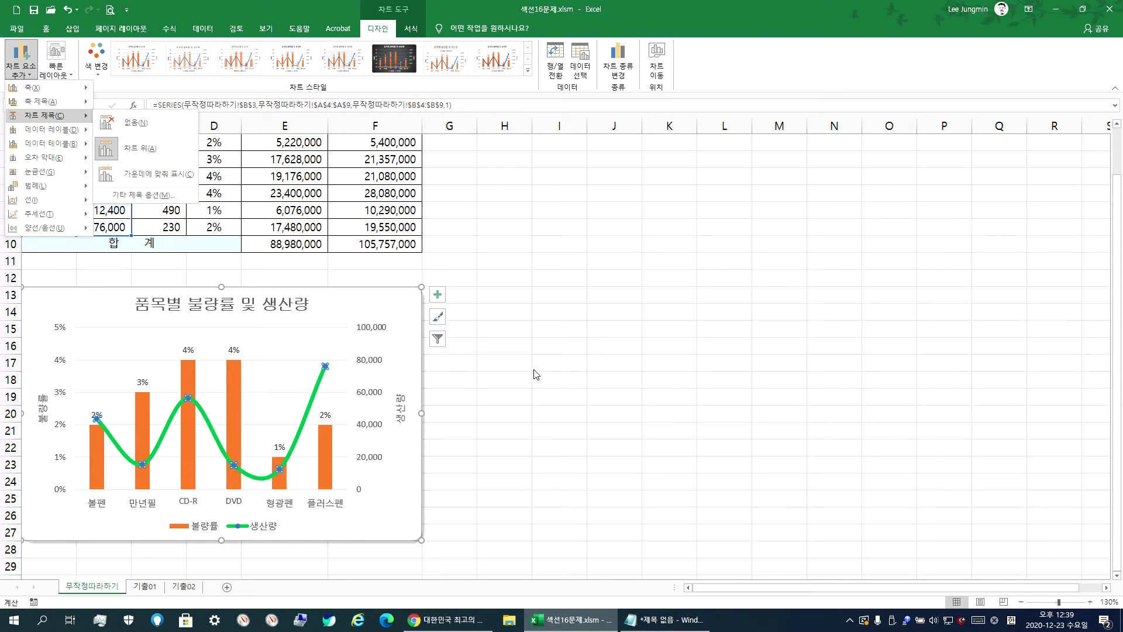
{"action": "key", "text": "Escape"}
{"action": "key", "text": "Escape"}
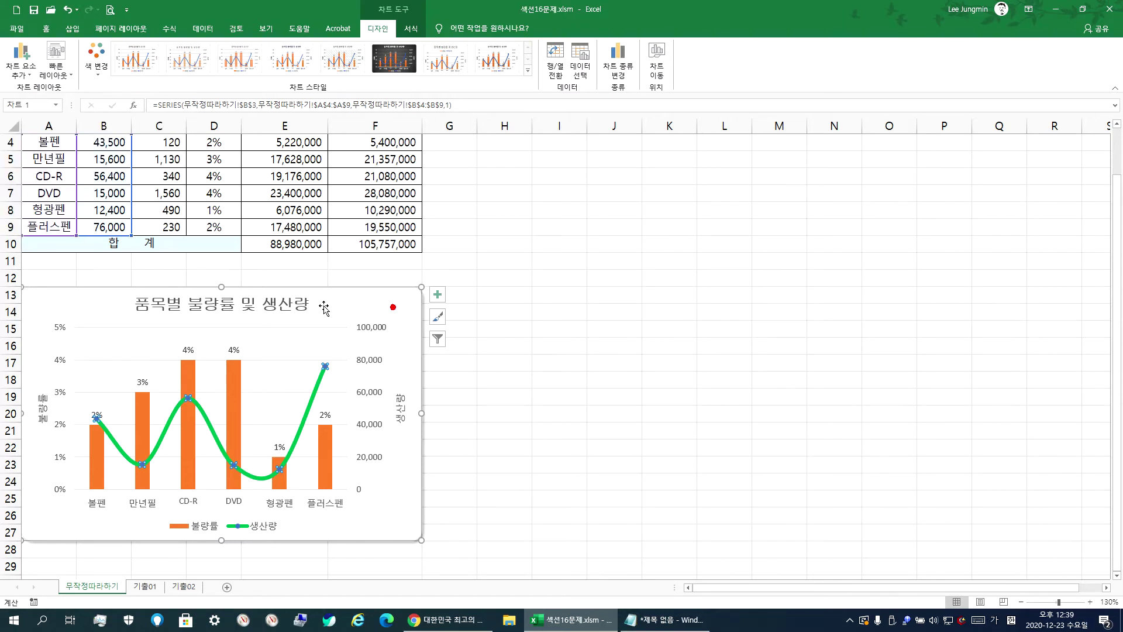
View the format settings of the secondary vertical axis, 불량률 axis title and 불량률 columns, and undock the settings pane beside the chart
{"action": "double_click", "coordinate": [371, 333]}
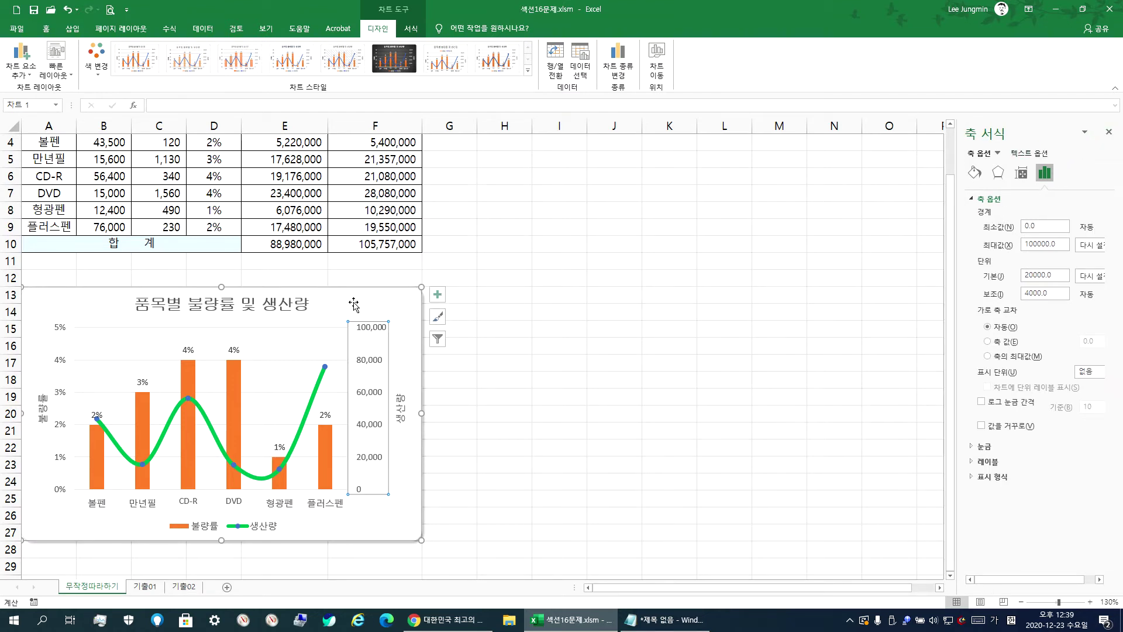
{"action": "left_click", "coordinate": [103, 344]}
{"action": "left_click", "coordinate": [42, 398]}
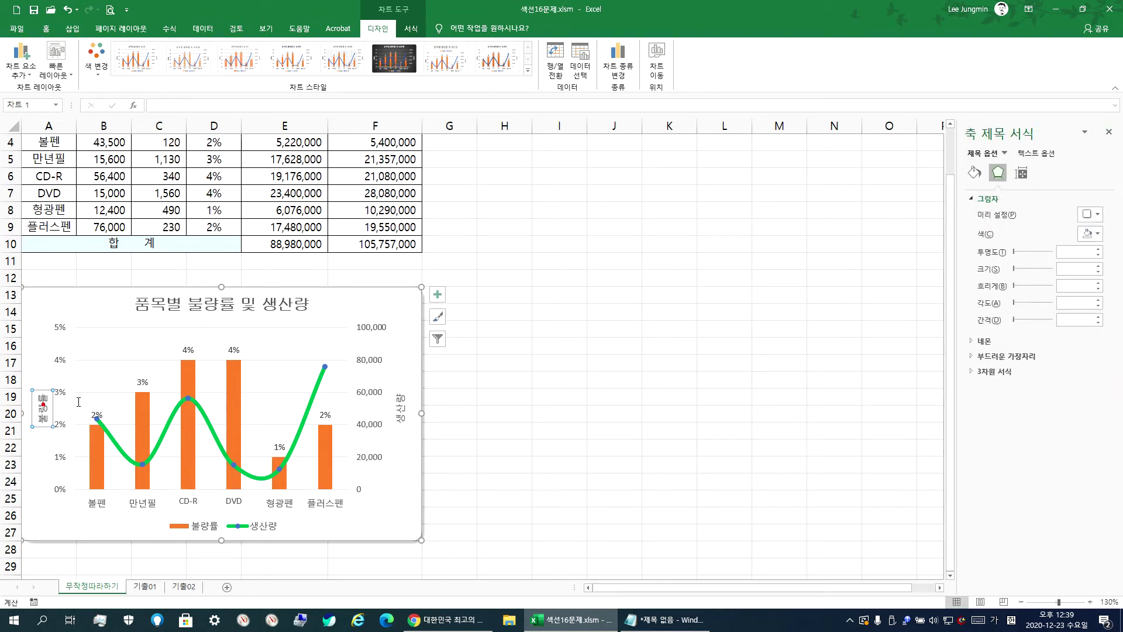
{"action": "left_click", "coordinate": [230, 389]}
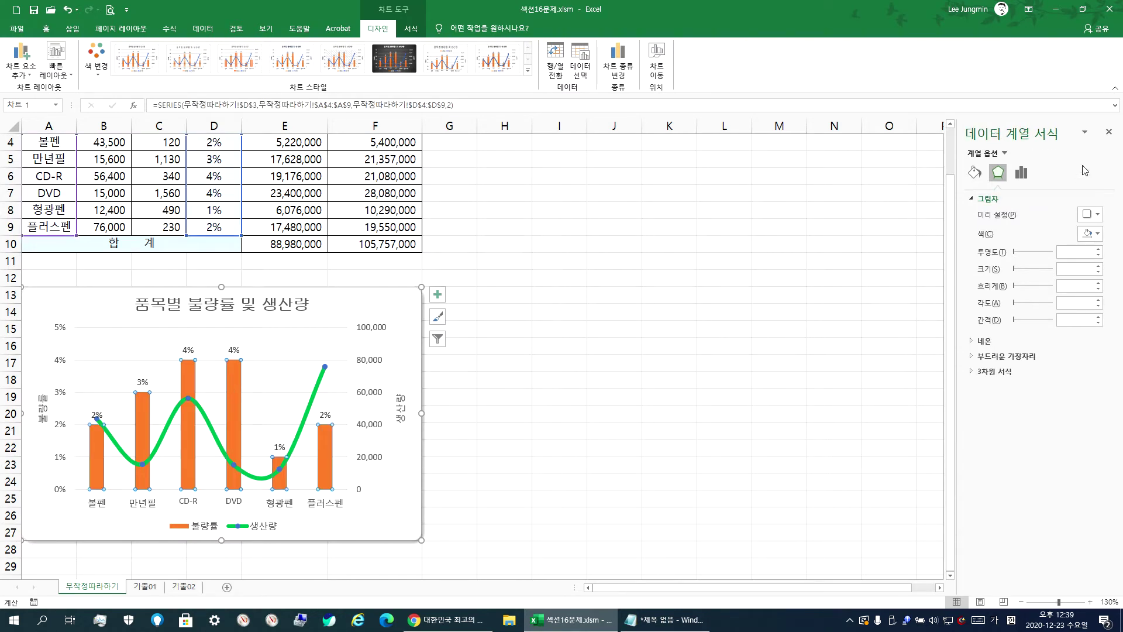
{"action": "left_click_drag", "start_coordinate": [1062, 134], "coordinate": [552, 210]}
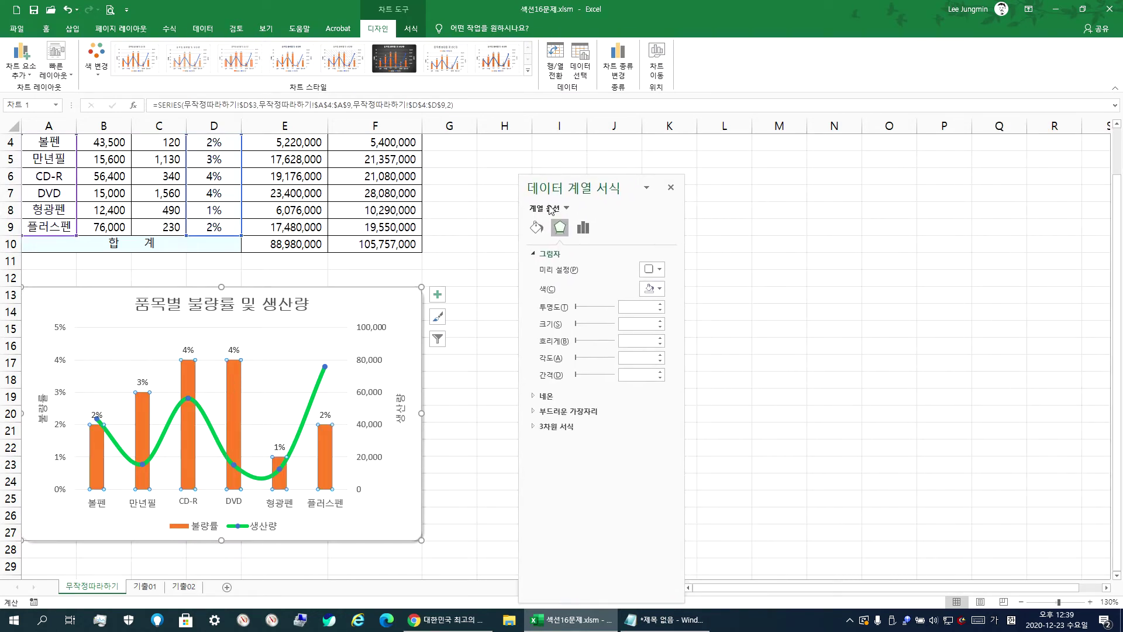
View the format settings of the 생산량 axis title, chart title, plot area, major gridlines, data labels and horizontal axis in turn
{"action": "left_click", "coordinate": [400, 412]}
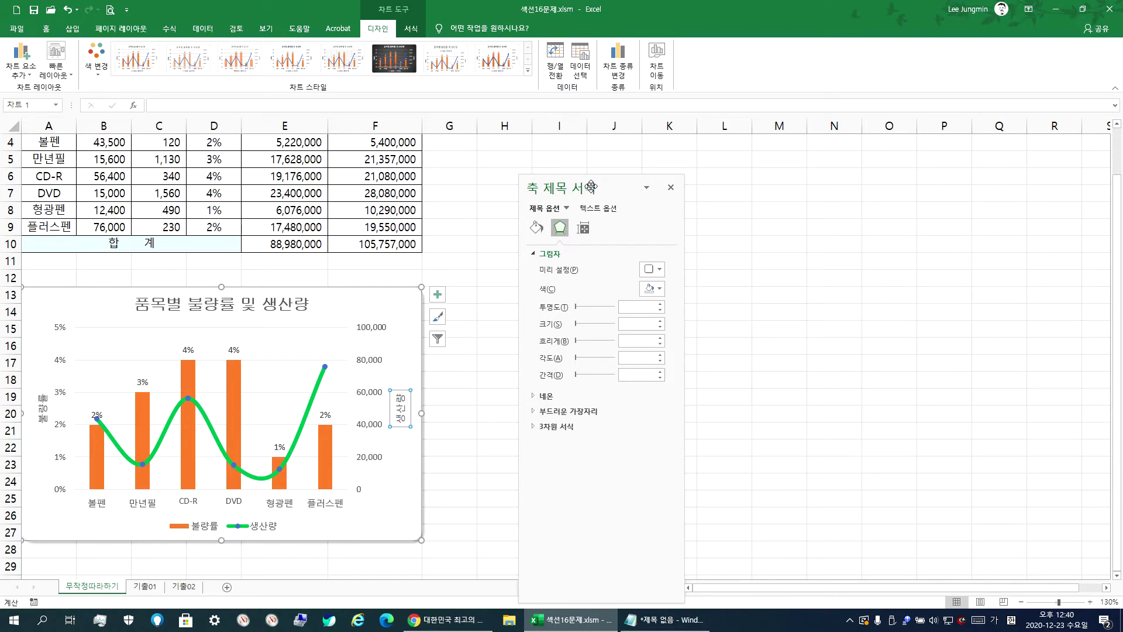
{"action": "left_click", "coordinate": [252, 304]}
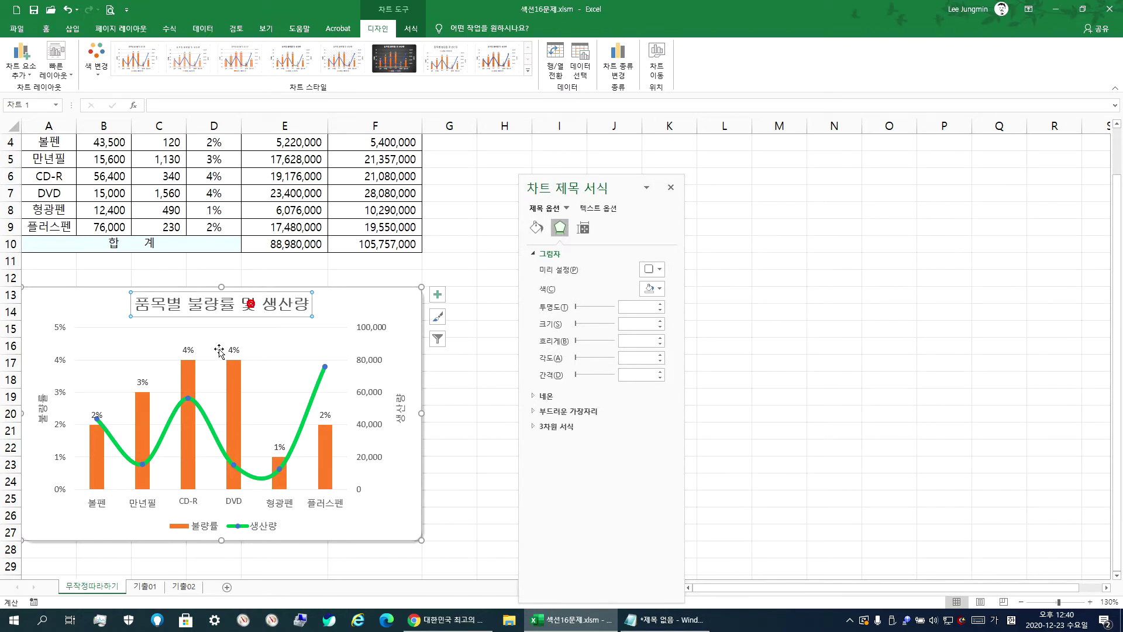
{"action": "left_click", "coordinate": [292, 344]}
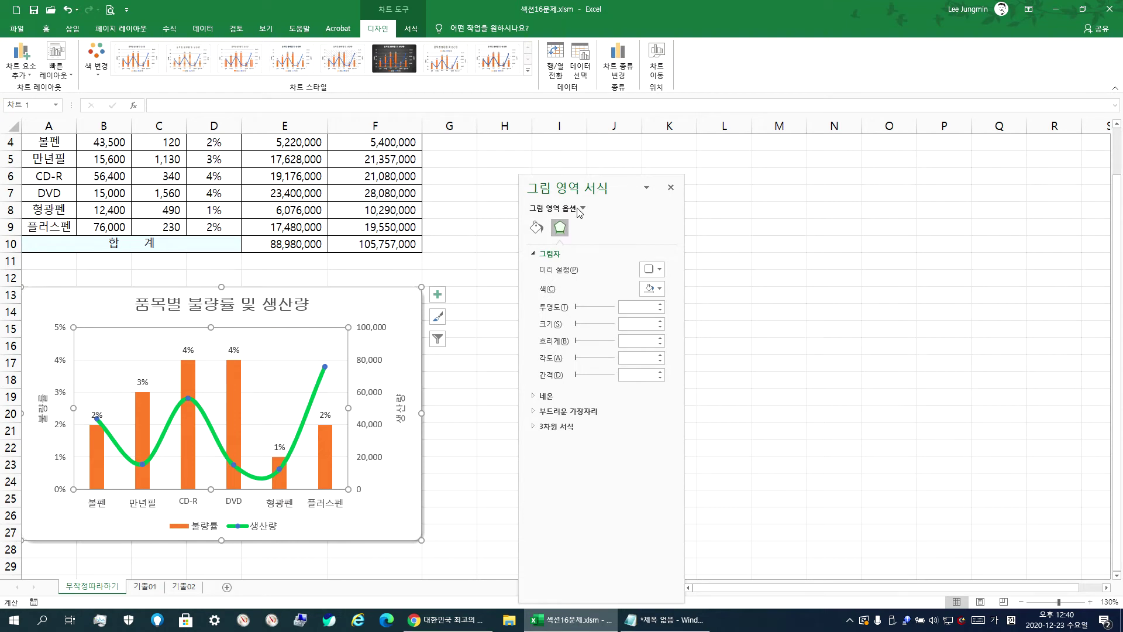
{"action": "left_click", "coordinate": [293, 360]}
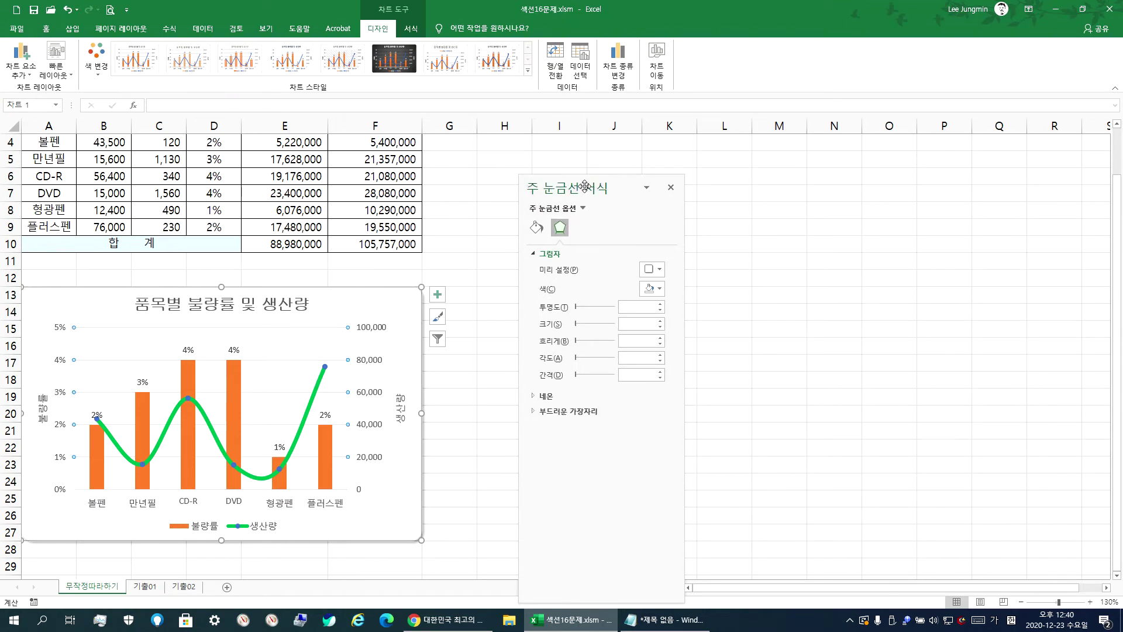
{"action": "left_click", "coordinate": [234, 351]}
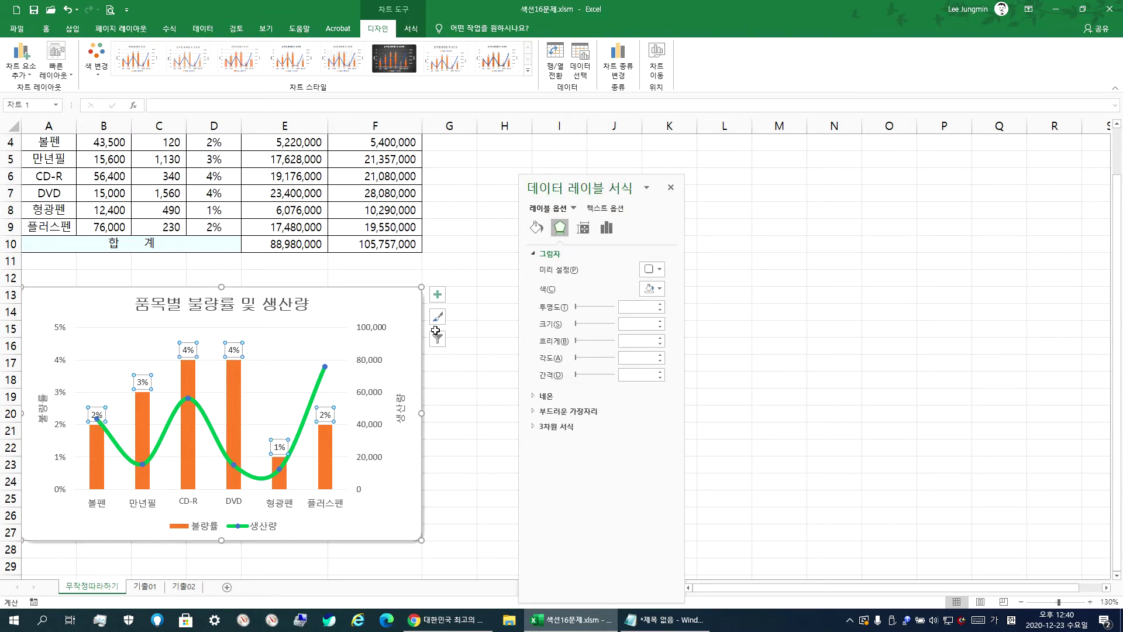
{"action": "left_click", "coordinate": [320, 499]}
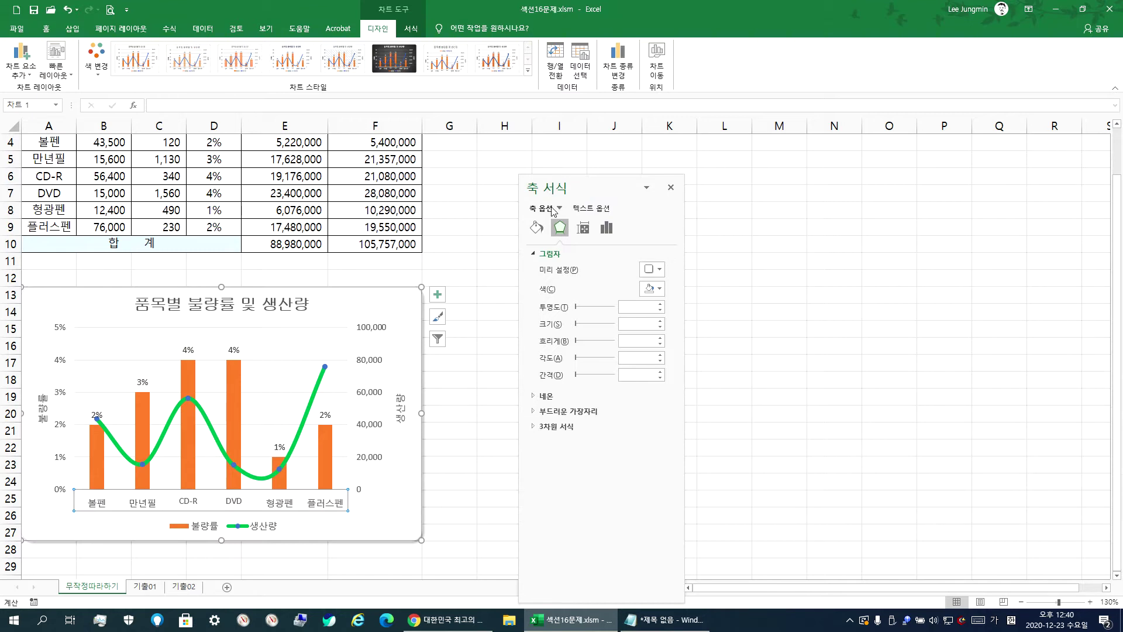
View the format settings of the legend and the chart area in turn, with the settings pane moved clear of the chart
{"action": "left_click", "coordinate": [262, 528]}
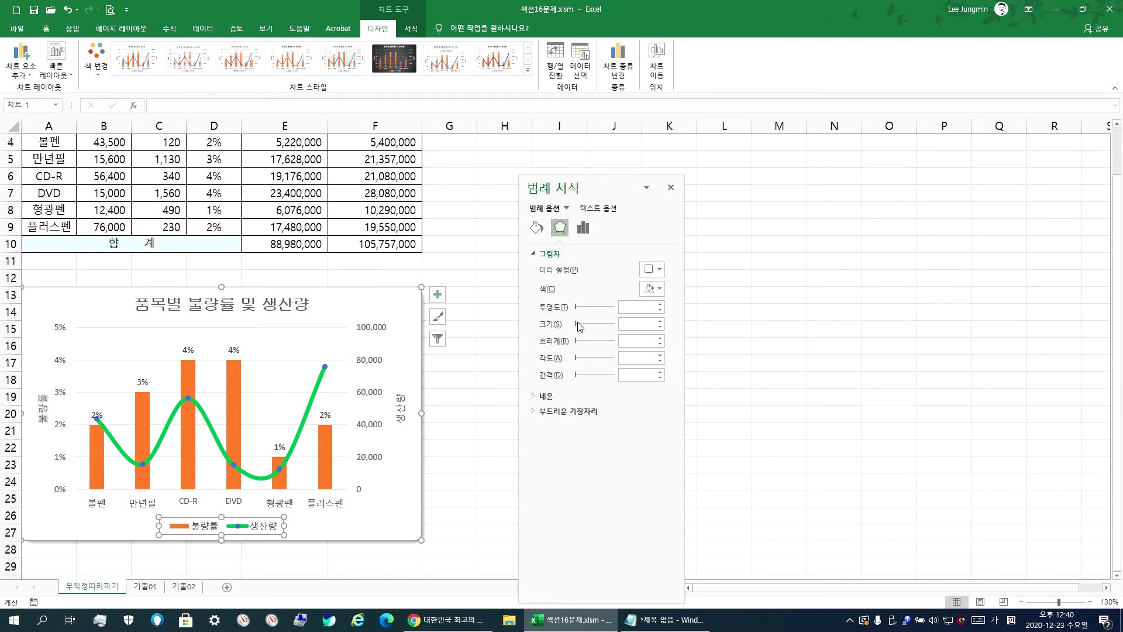
{"action": "left_click_drag", "start_coordinate": [605, 186], "coordinate": [782, 150]}
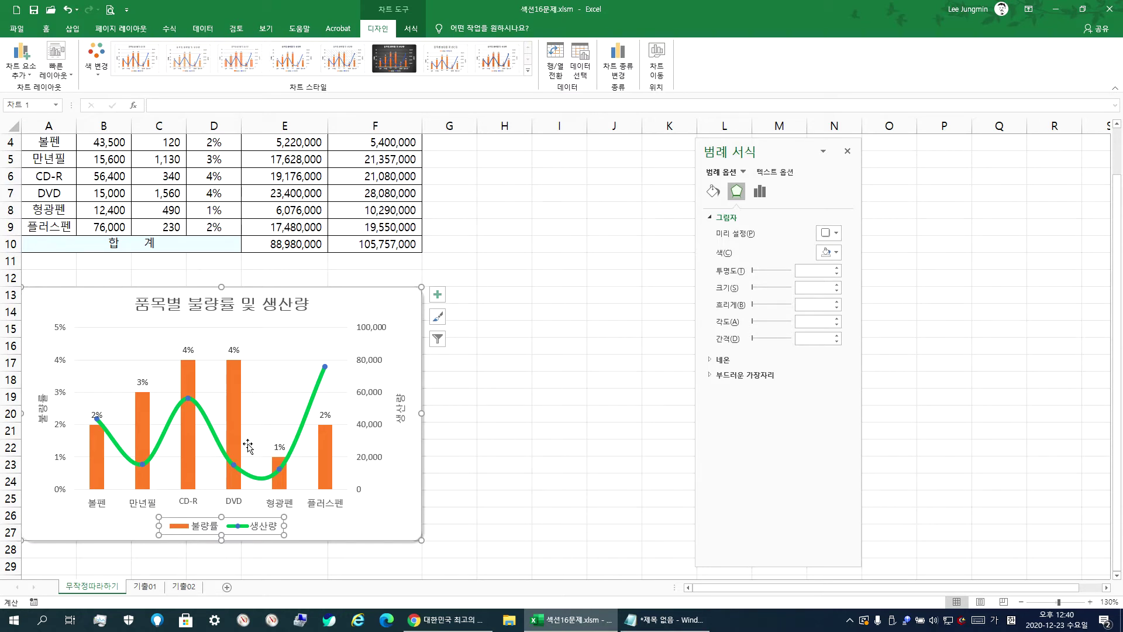
{"action": "left_click", "coordinate": [367, 516]}
{"action": "left_click", "coordinate": [273, 527]}
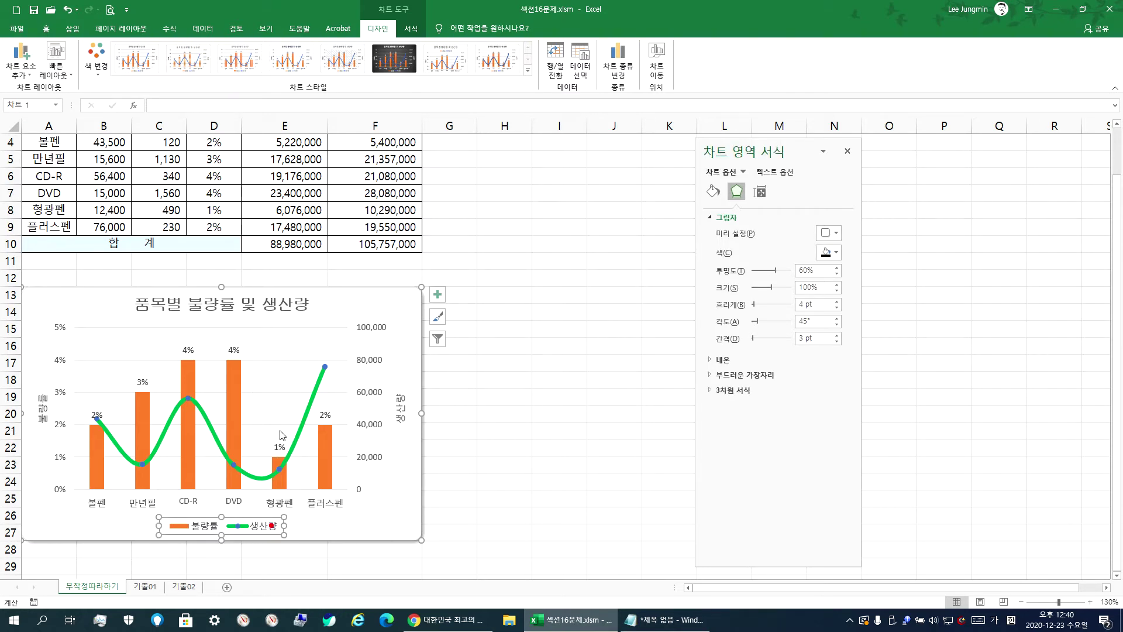
{"action": "left_click", "coordinate": [363, 517]}
{"action": "left_click", "coordinate": [265, 523]}
{"action": "double_click", "coordinate": [754, 147]}
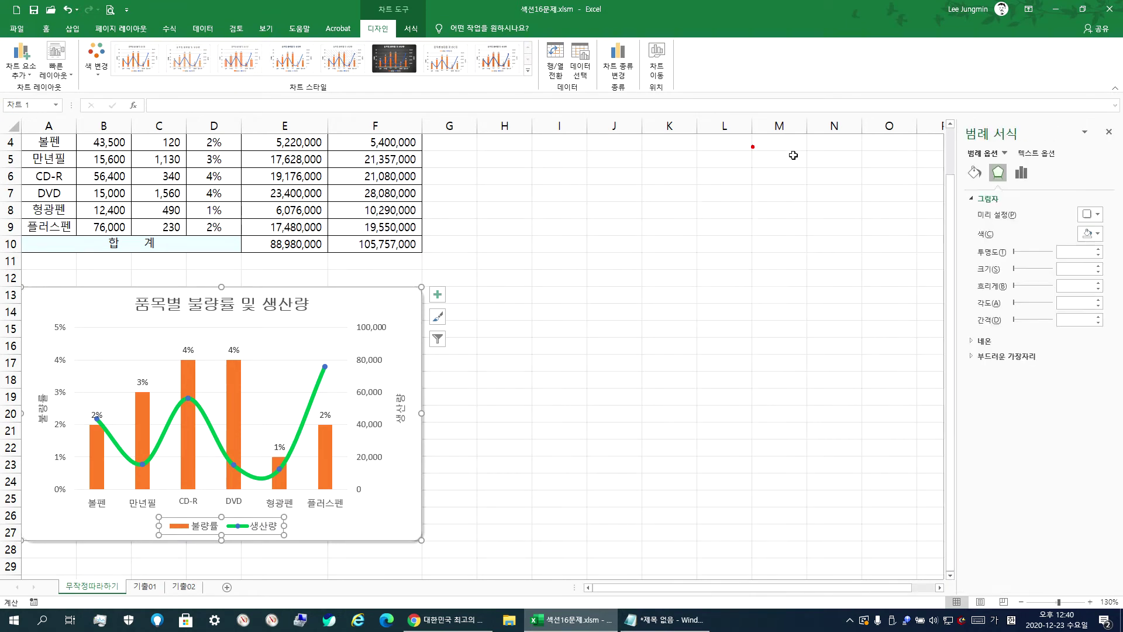
Undock the legend settings pane and examine the legend's fill, effect and position options without changing any
{"action": "left_click_drag", "start_coordinate": [971, 136], "coordinate": [627, 154]}
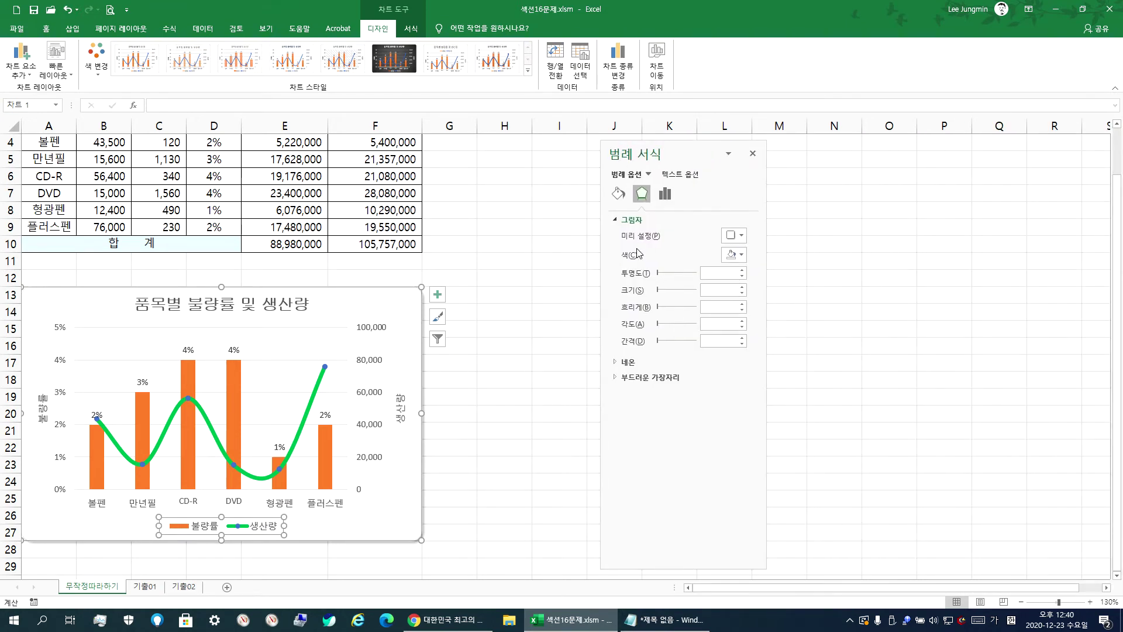
{"action": "left_click", "coordinate": [667, 194]}
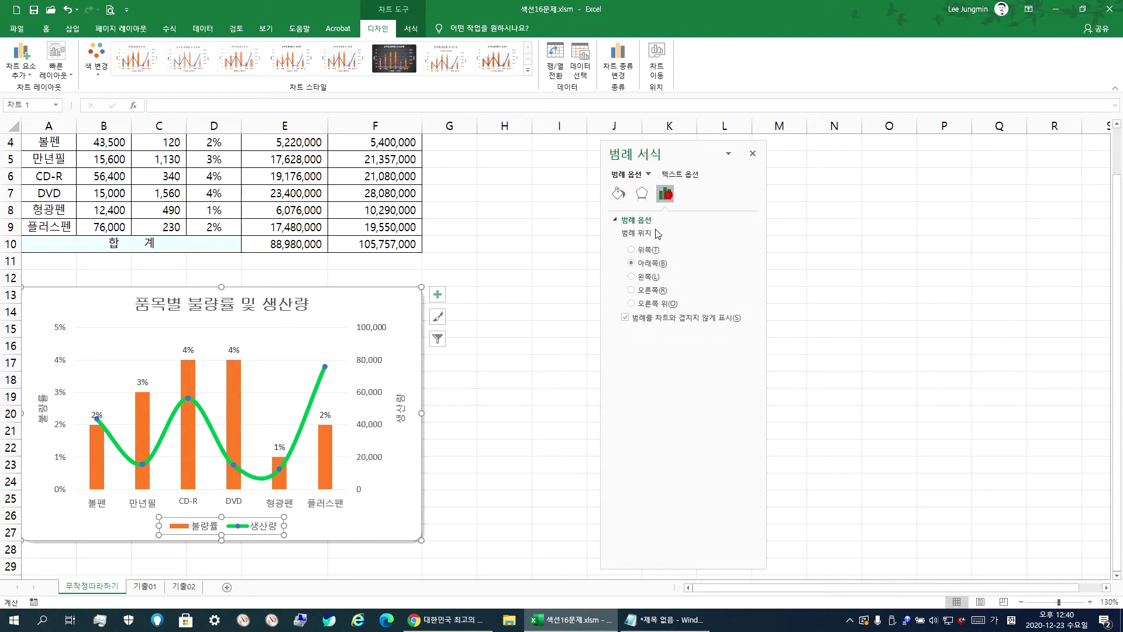
{"action": "left_click", "coordinate": [619, 193]}
{"action": "left_click", "coordinate": [642, 194]}
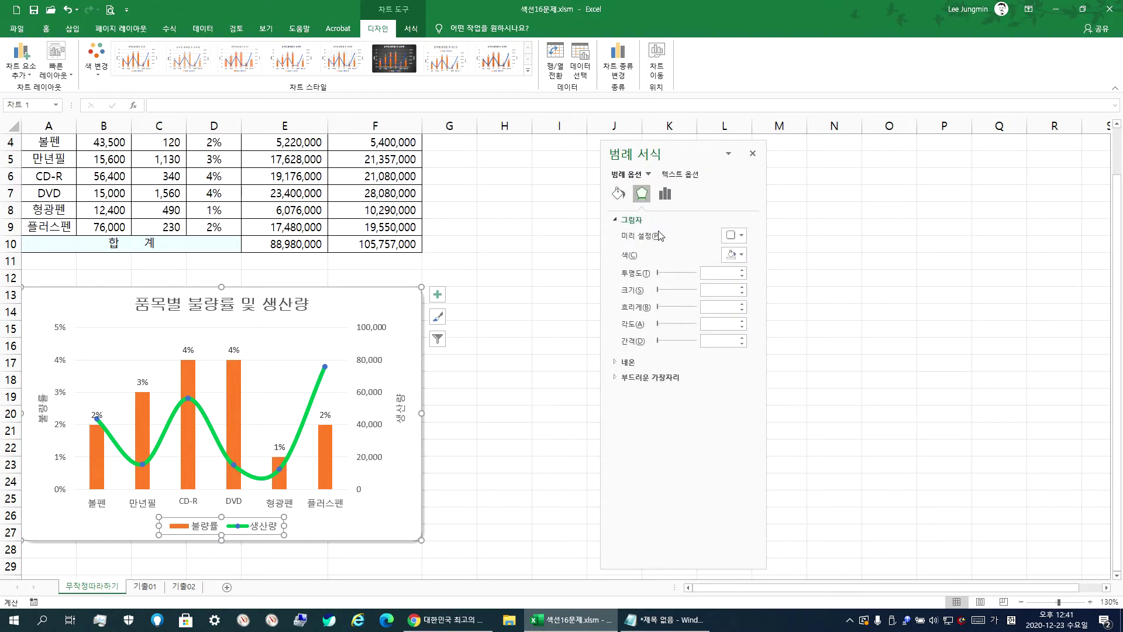
{"action": "left_click", "coordinate": [666, 193]}
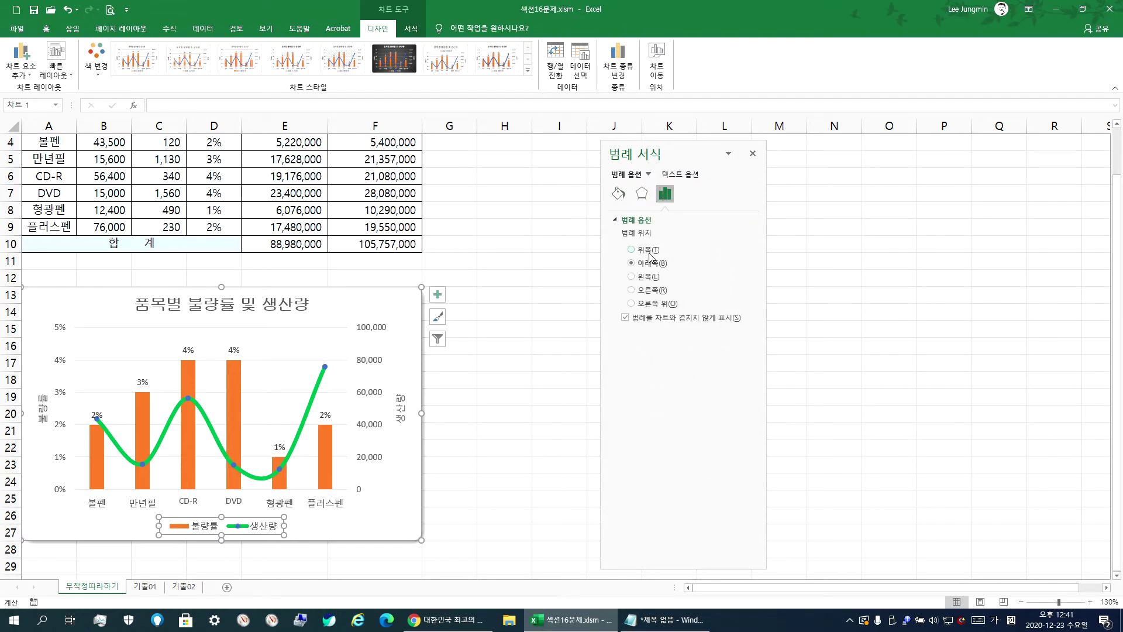
Try the 위쪽 legend position, and return the legend to 아래쪽
{"action": "left_click", "coordinate": [650, 254]}
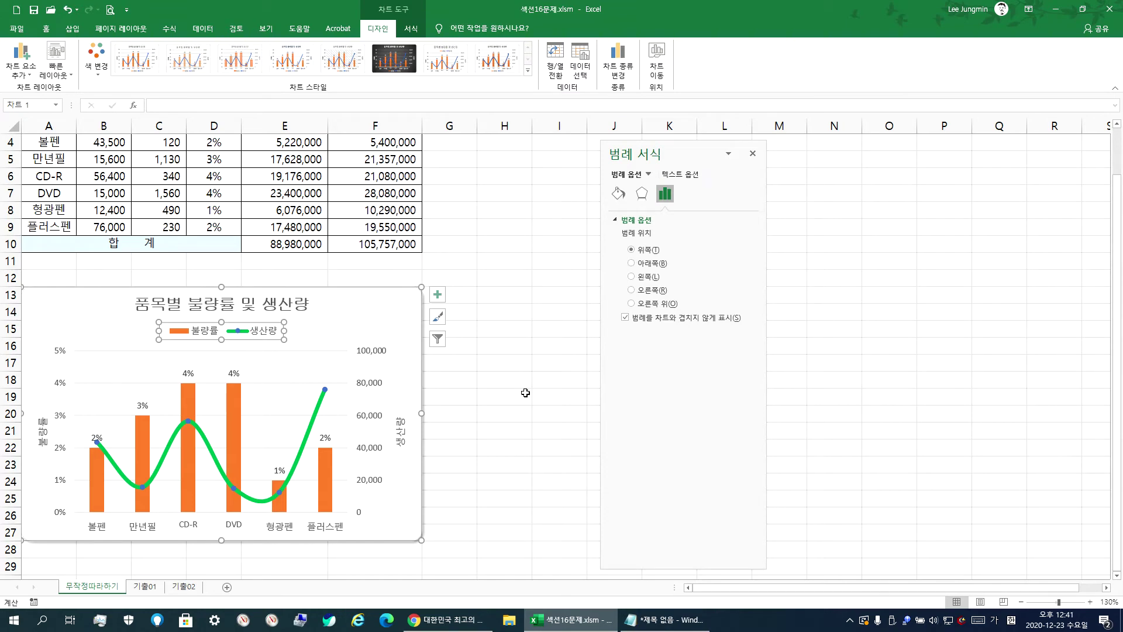
{"action": "left_click", "coordinate": [646, 263]}
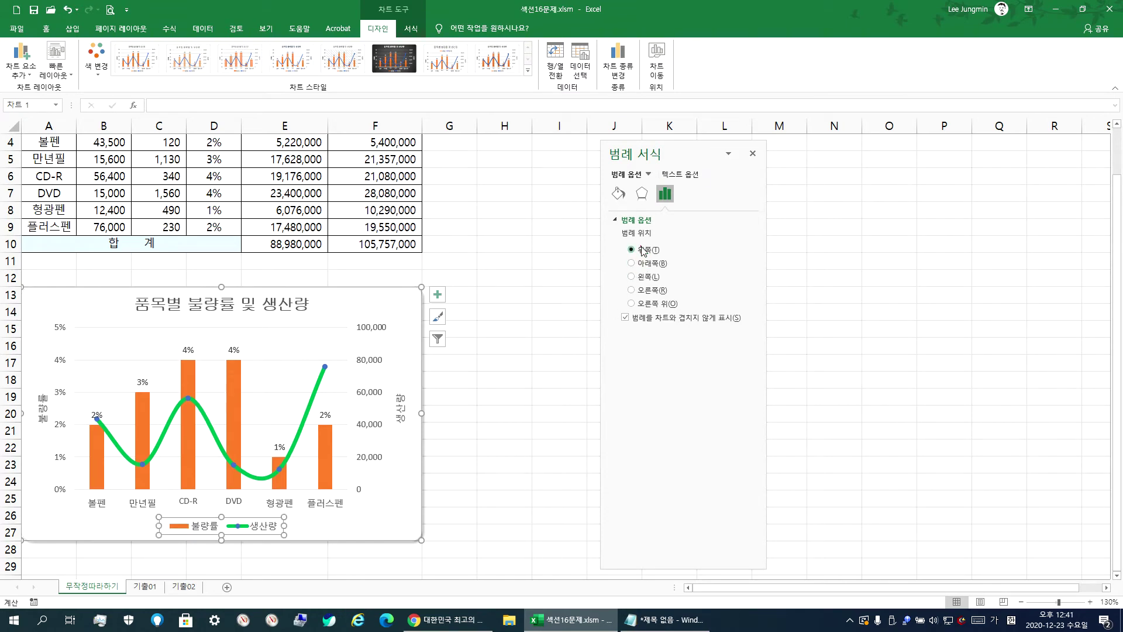
{"action": "left_click", "coordinate": [642, 264]}
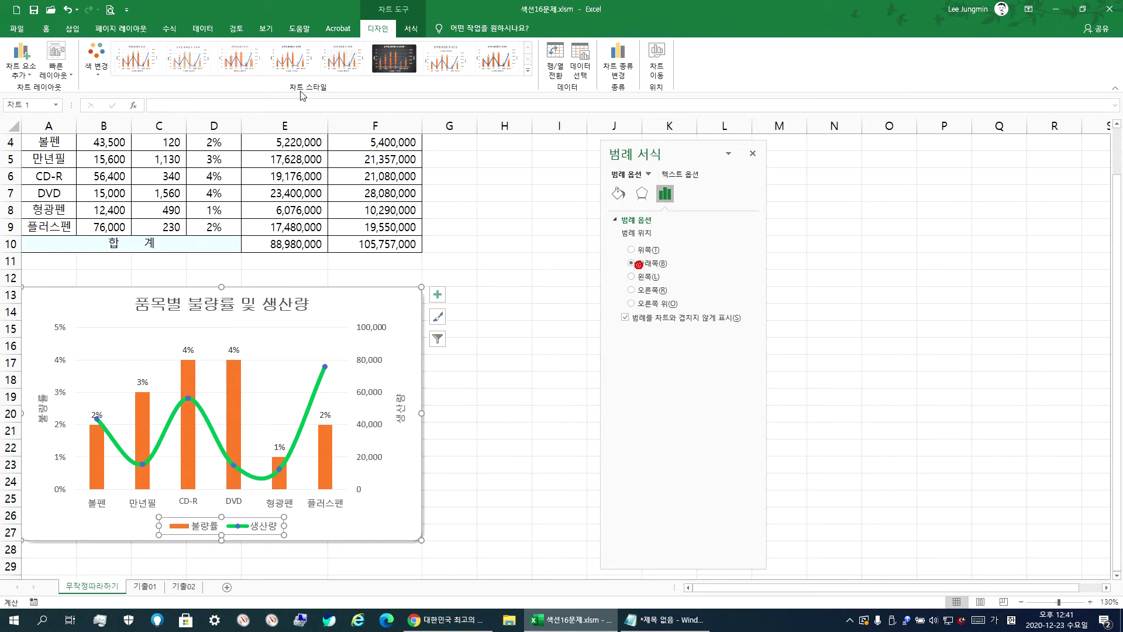
Place the chart legend at the 위쪽 position and dock the legend settings pane beside the sheet
{"action": "left_click", "coordinate": [28, 75]}
{"action": "mouse_move", "coordinate": [43, 188]}
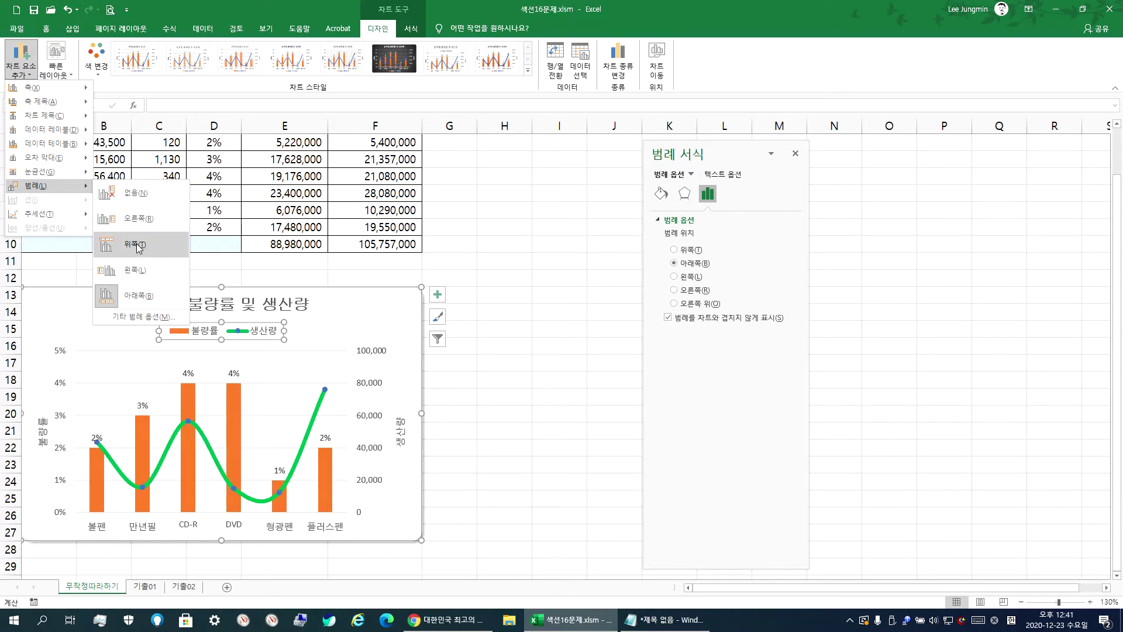
{"action": "left_click", "coordinate": [139, 246]}
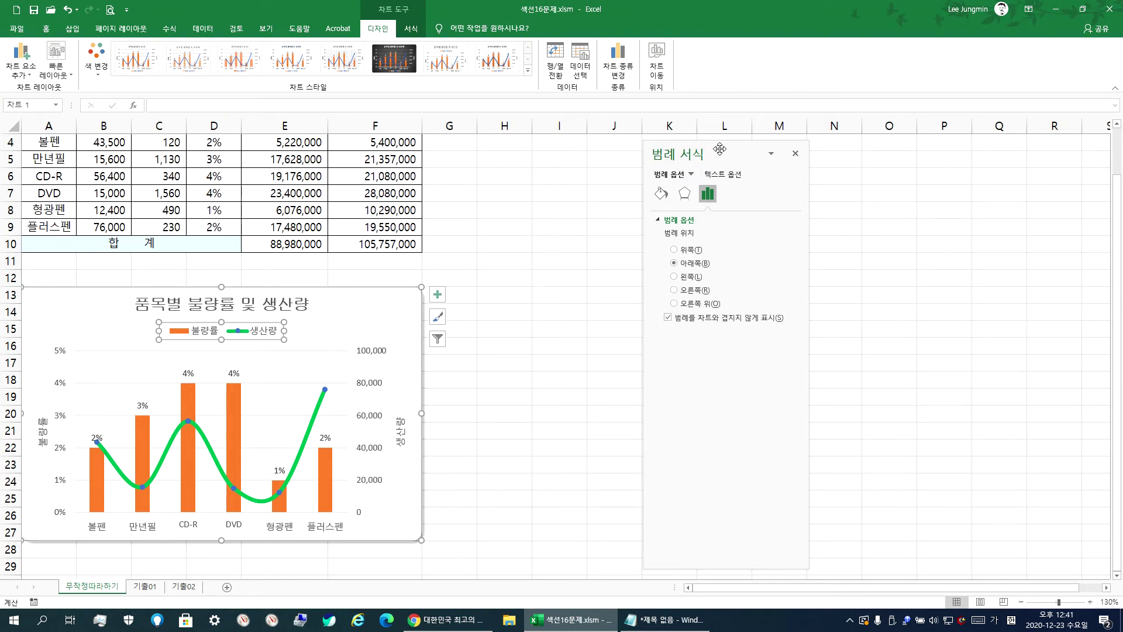
{"action": "left_click_drag", "start_coordinate": [720, 148], "coordinate": [1055, 139]}
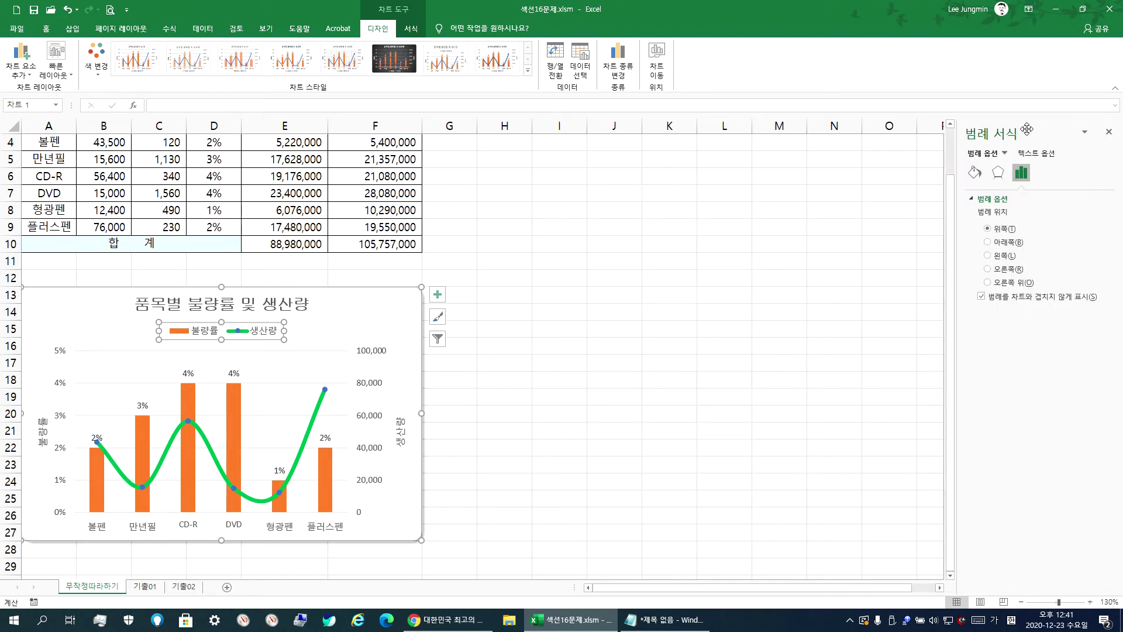
{"action": "left_click", "coordinate": [988, 242]}
{"action": "left_click", "coordinate": [988, 229]}
Format the legend text in bold 궁서 at size 11, and deselect the legend
{"action": "left_click", "coordinate": [47, 29]}
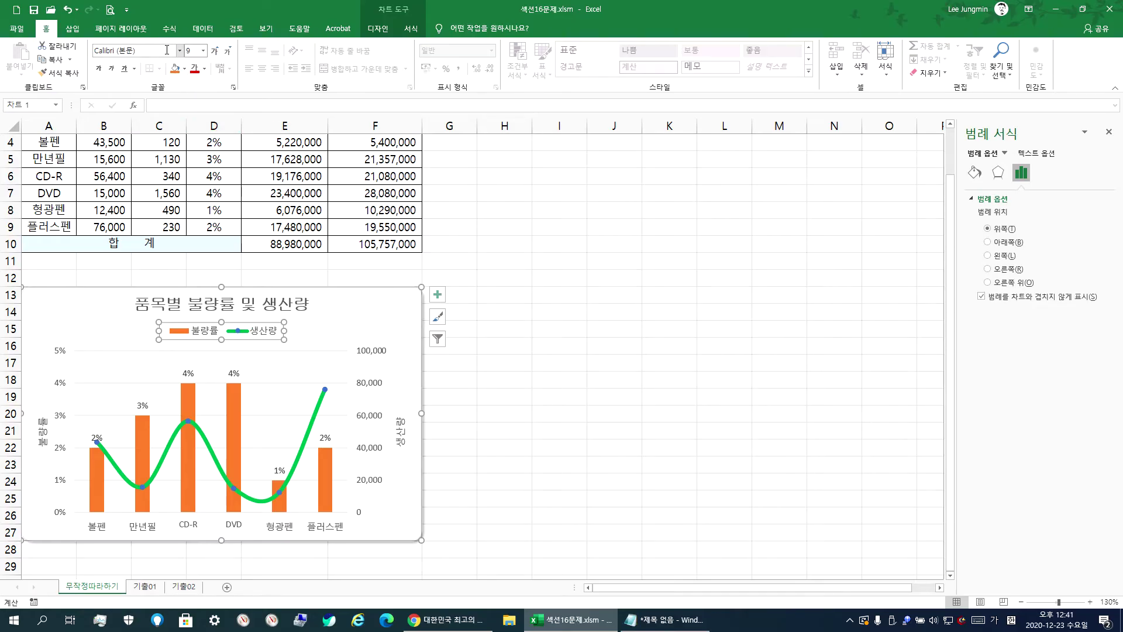
{"action": "left_click", "coordinate": [167, 50]}
{"action": "type", "text": "ㄱ"}
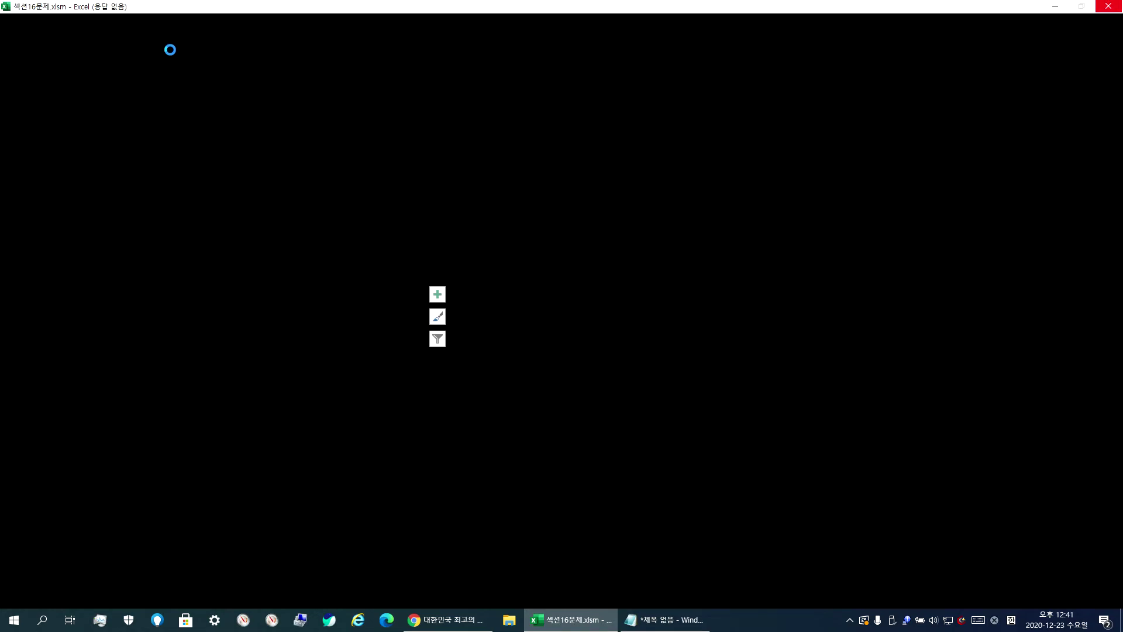
{"action": "type", "text": "궁서"}
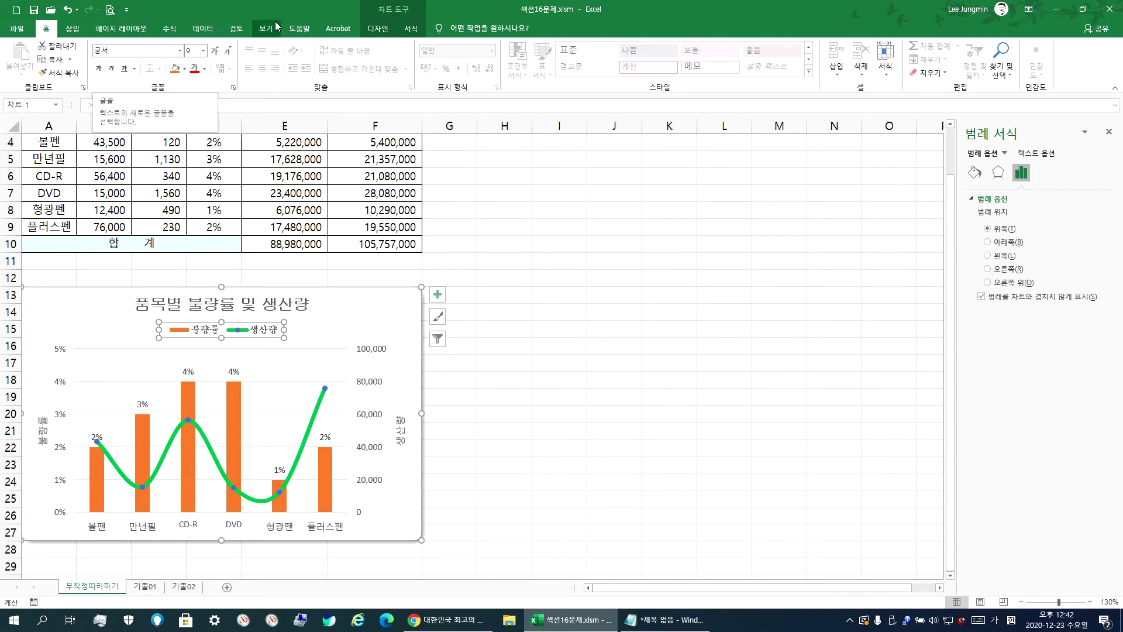
{"action": "left_click", "coordinate": [214, 52]}
{"action": "left_click", "coordinate": [214, 52]}
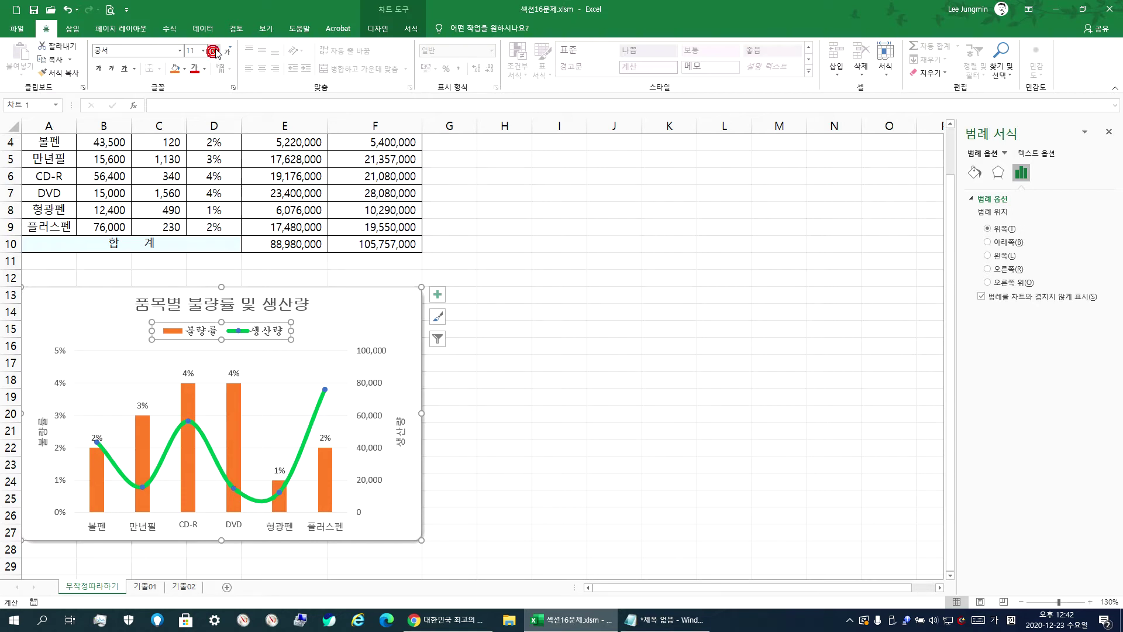
{"action": "left_click", "coordinate": [99, 68]}
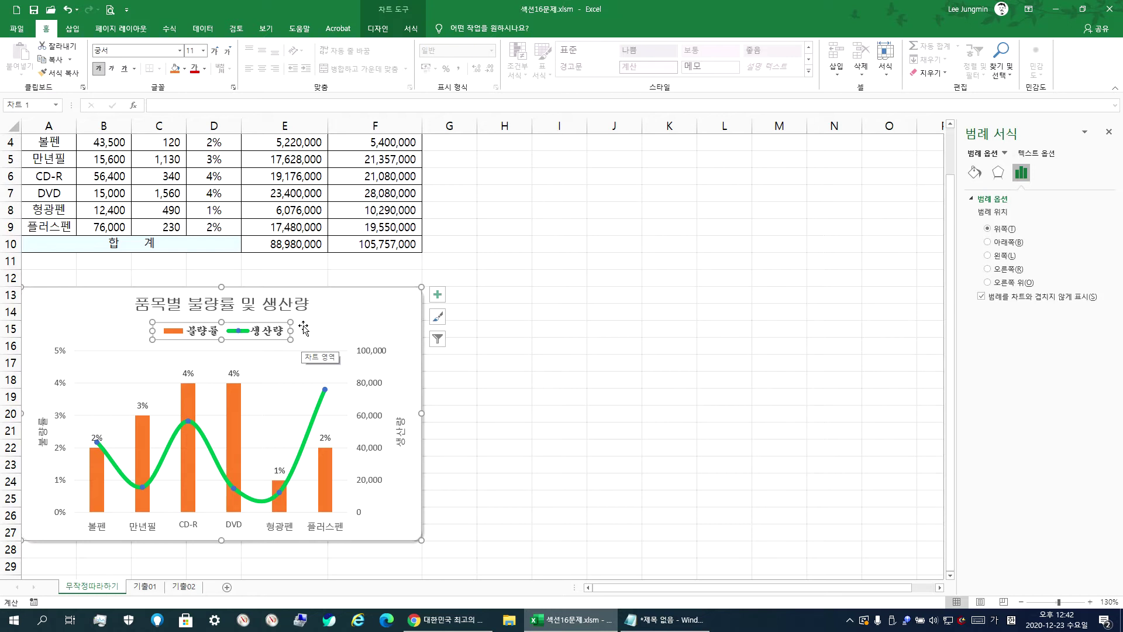
{"action": "left_click", "coordinate": [346, 327]}
{"action": "left_click", "coordinate": [345, 327]}
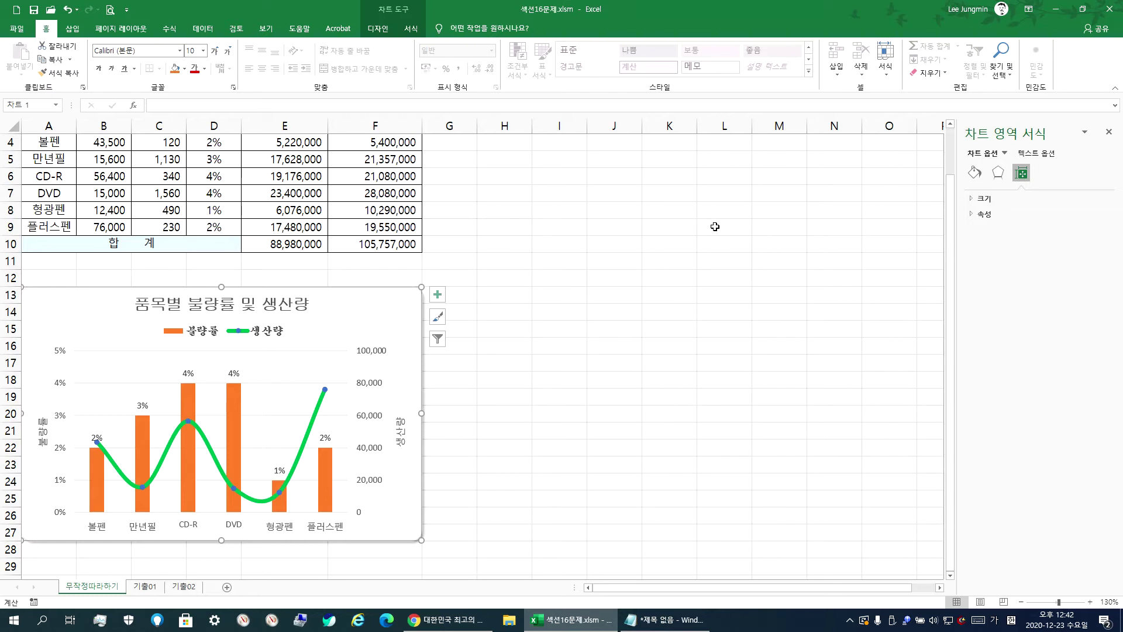
Switch to the 기출01 sheet and examine which students and score columns its 중간 and 기말 column chart uses from the table
{"action": "left_click", "coordinate": [145, 588]}
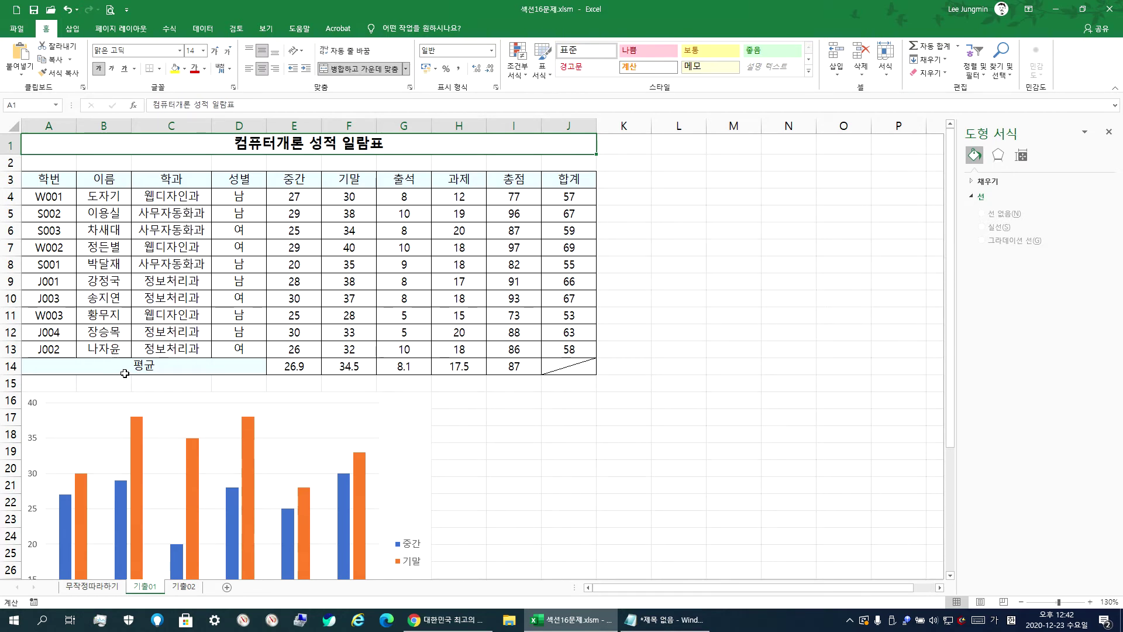
{"action": "scroll", "coordinate": [148, 378], "scroll_direction": "down", "scroll_amount": 3}
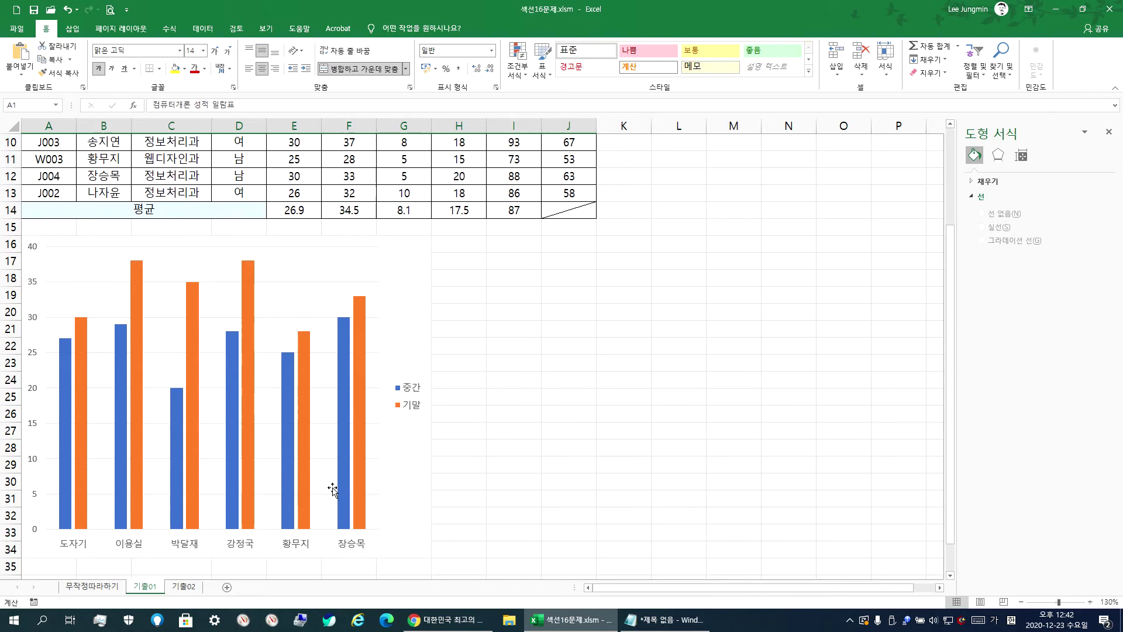
{"action": "scroll", "coordinate": [250, 410], "scroll_direction": "up", "scroll_amount": 3}
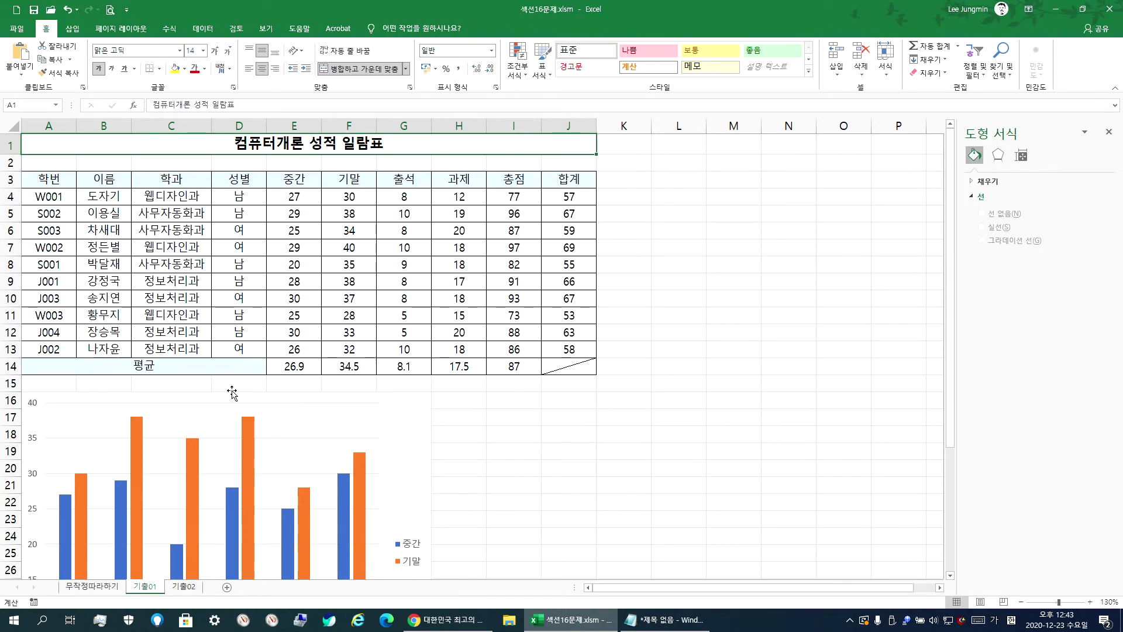
{"action": "scroll", "coordinate": [250, 410], "scroll_direction": "down", "scroll_amount": 3}
{"action": "left_click", "coordinate": [402, 291]}
{"action": "scroll", "coordinate": [402, 290], "scroll_direction": "up", "scroll_amount": 3}
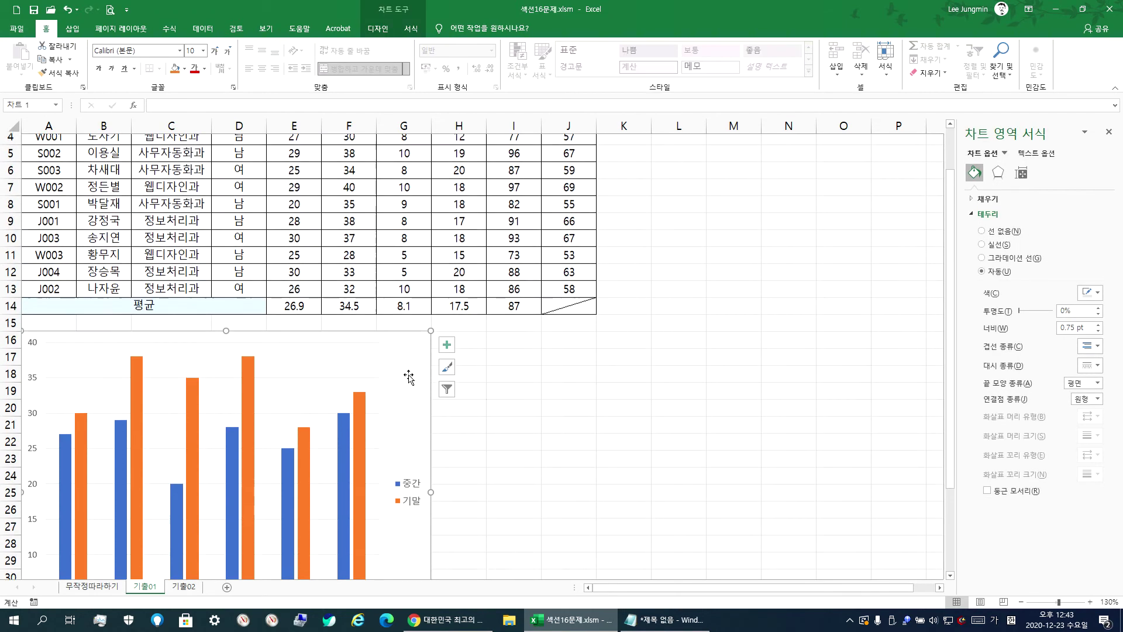
{"action": "scroll", "coordinate": [358, 409], "scroll_direction": "down", "scroll_amount": 3}
{"action": "mouse_move", "coordinate": [350, 413]}
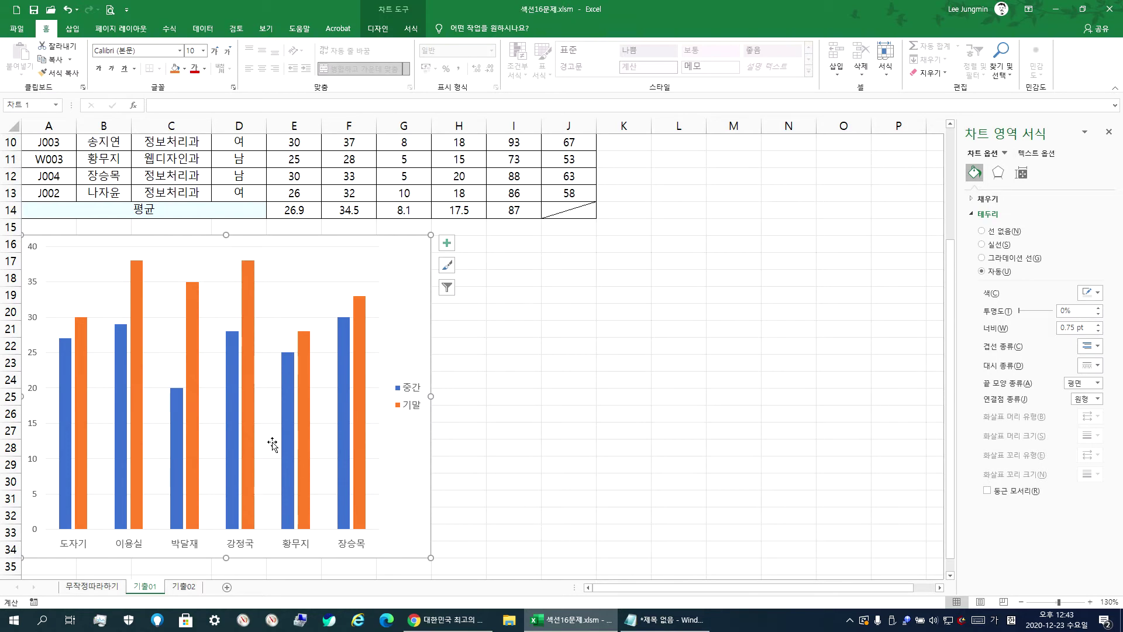
{"action": "scroll", "coordinate": [93, 538], "scroll_direction": "up", "scroll_amount": 1}
{"action": "scroll", "coordinate": [88, 527], "scroll_direction": "up", "scroll_amount": 3}
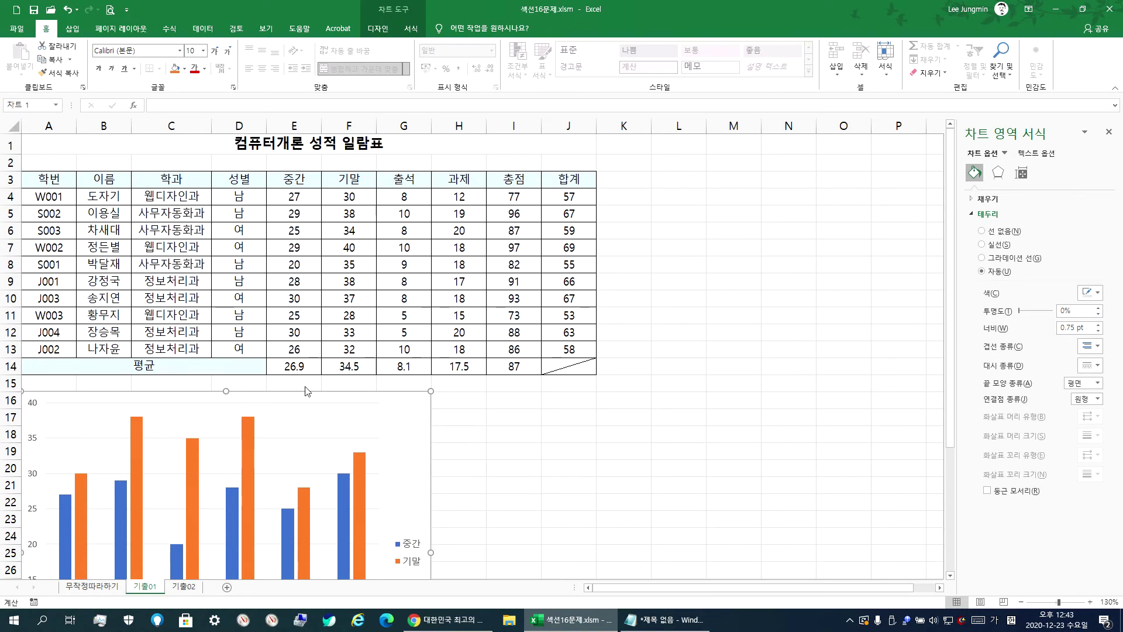
{"action": "scroll", "coordinate": [306, 398], "scroll_direction": "down", "scroll_amount": 3}
{"action": "scroll", "coordinate": [306, 391], "scroll_direction": "up", "scroll_amount": 2}
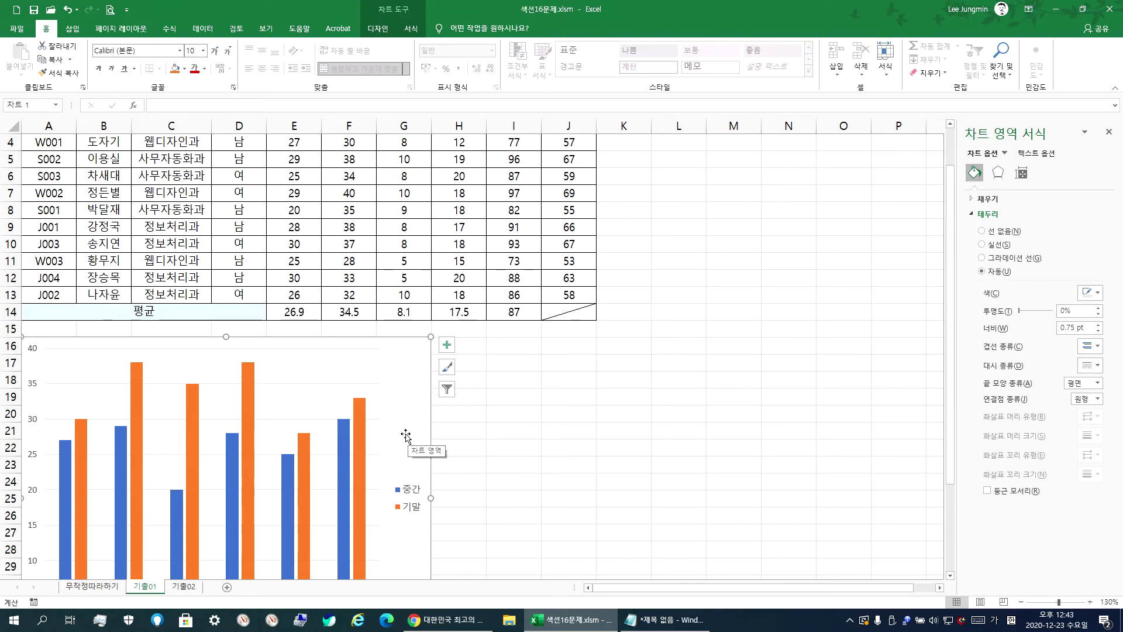
{"action": "scroll", "coordinate": [400, 433], "scroll_direction": "down", "scroll_amount": 2}
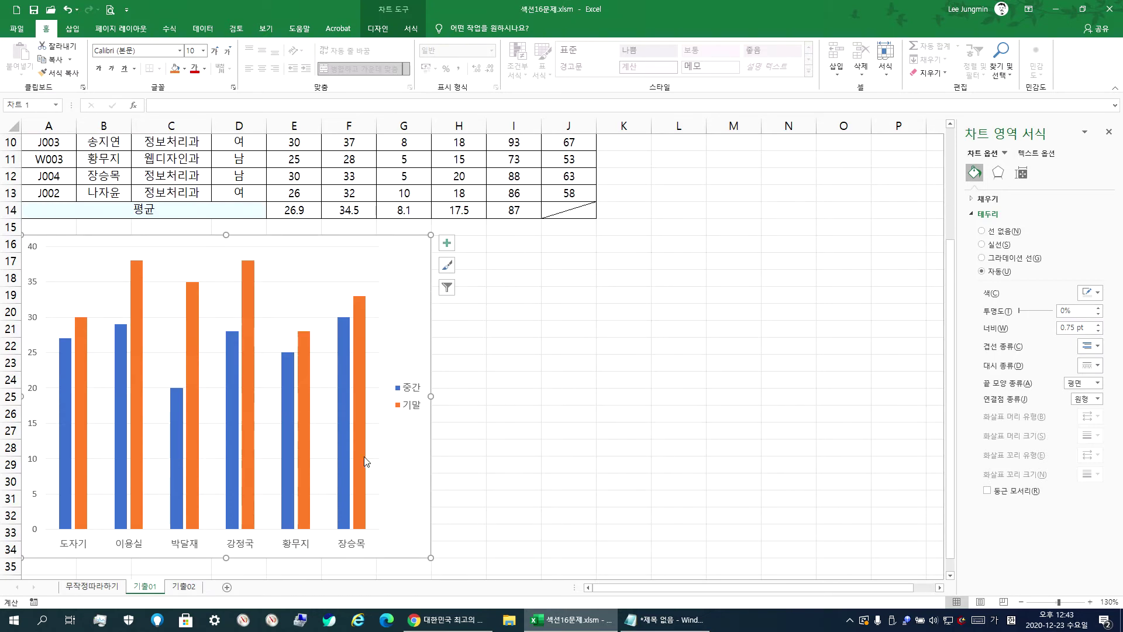
{"action": "scroll", "coordinate": [357, 436], "scroll_direction": "up", "scroll_amount": 3}
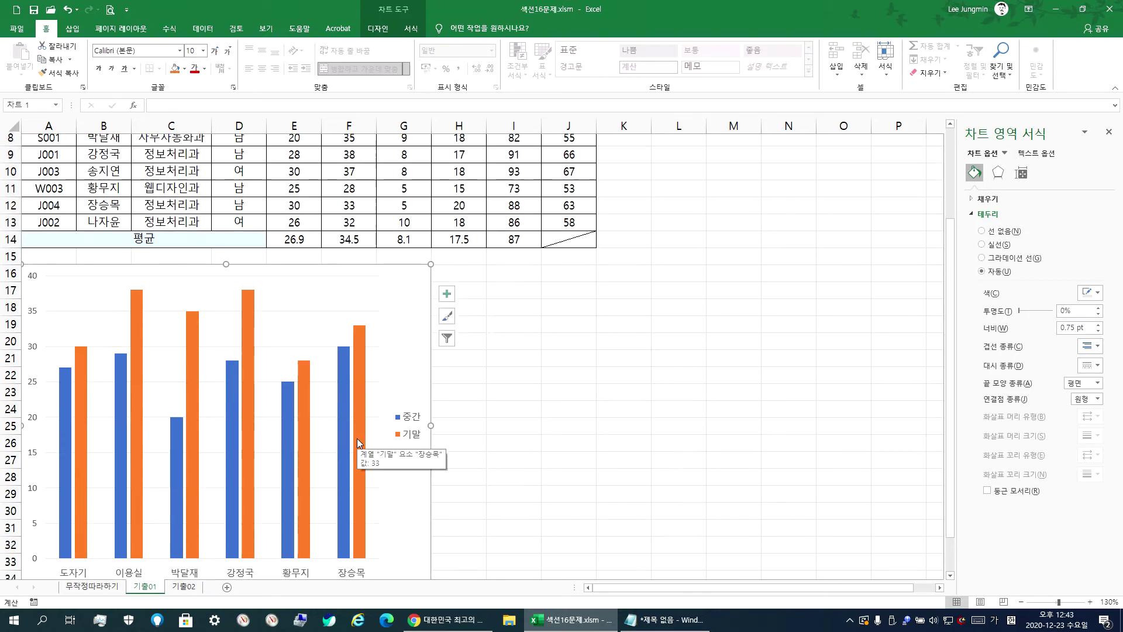
Add 출석 as a chart series by copying its header and the six charted students' scores (G3:G5, G8:G9, G11:G12) into the chart
{"action": "left_click", "coordinate": [403, 126]}
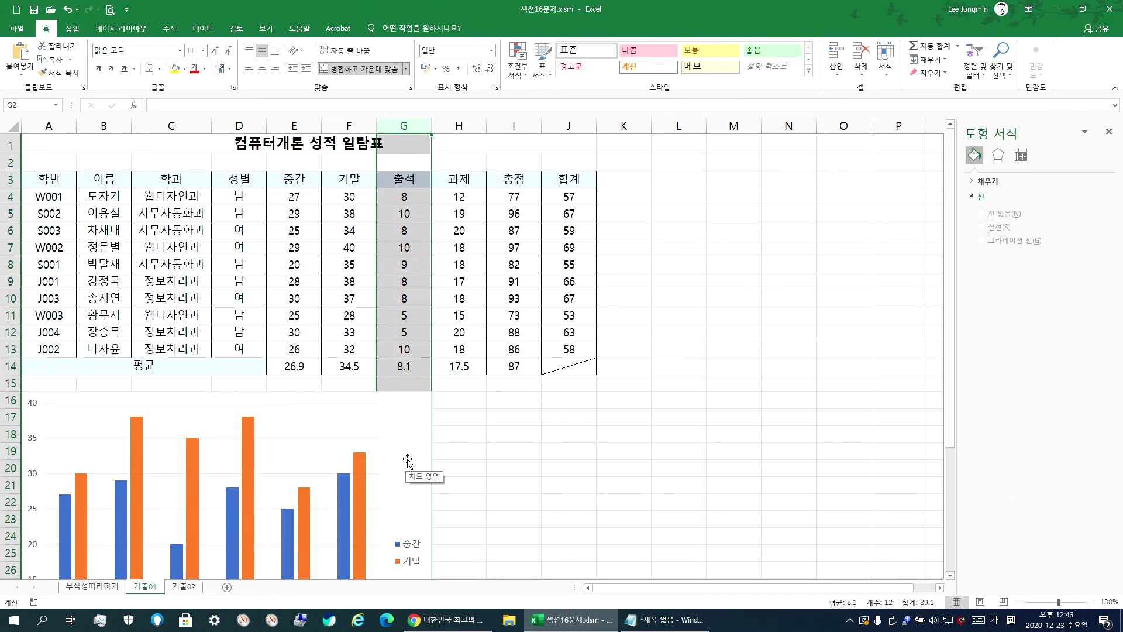
{"action": "left_click", "coordinate": [396, 444]}
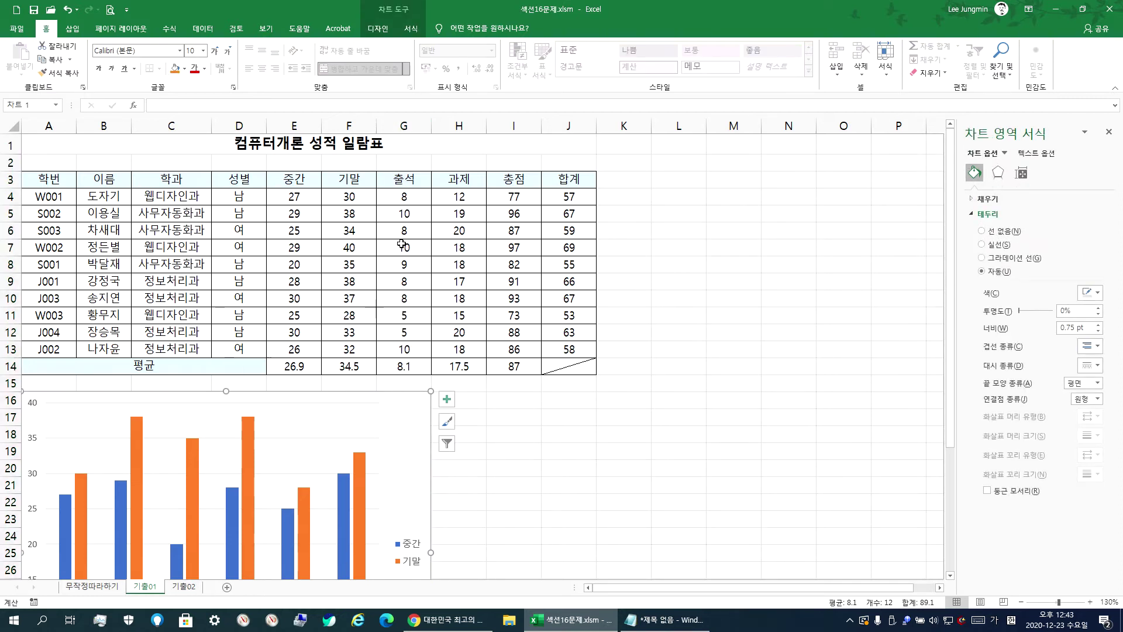
{"action": "left_click", "coordinate": [407, 179]}
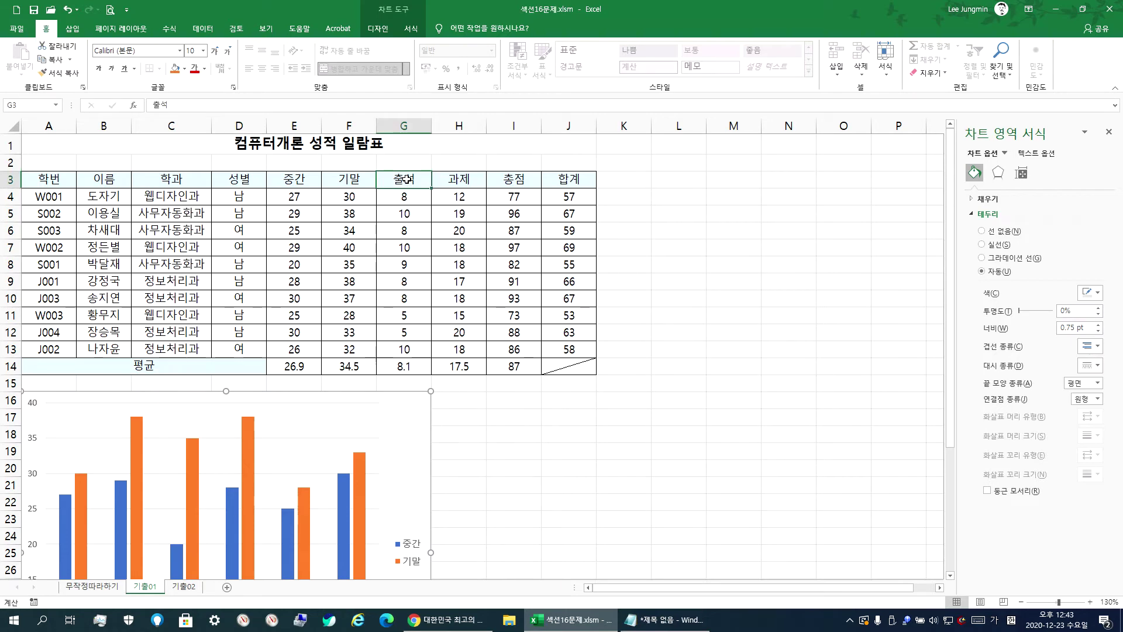
{"action": "left_click_drag", "start_coordinate": [408, 182], "coordinate": [410, 212]}
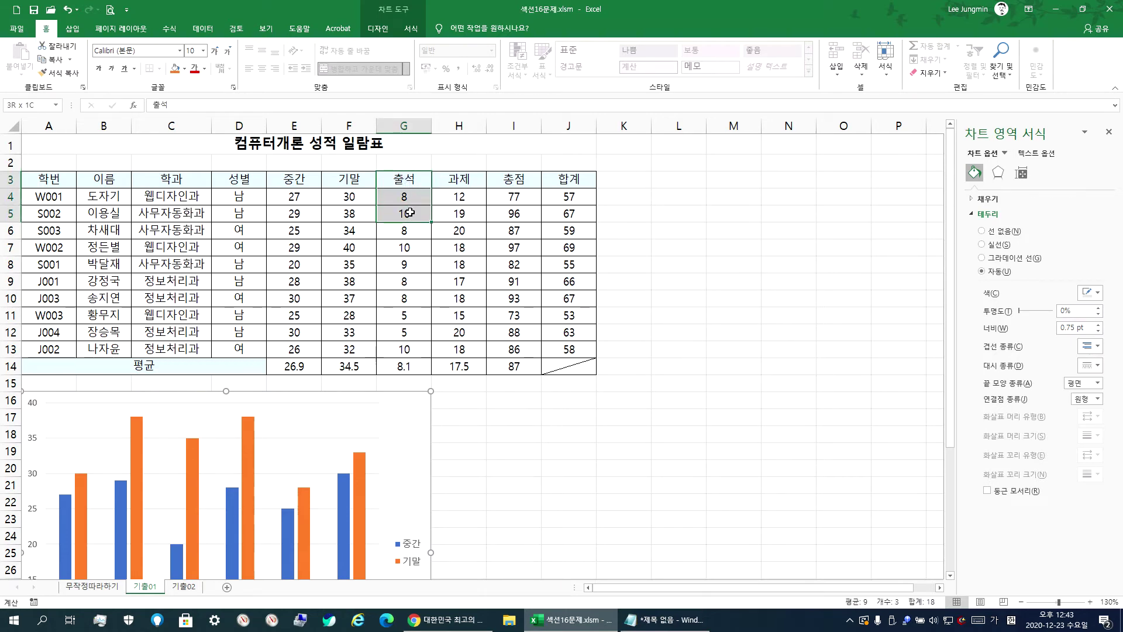
{"action": "left_click_drag", "start_coordinate": [410, 213], "coordinate": [410, 213]}
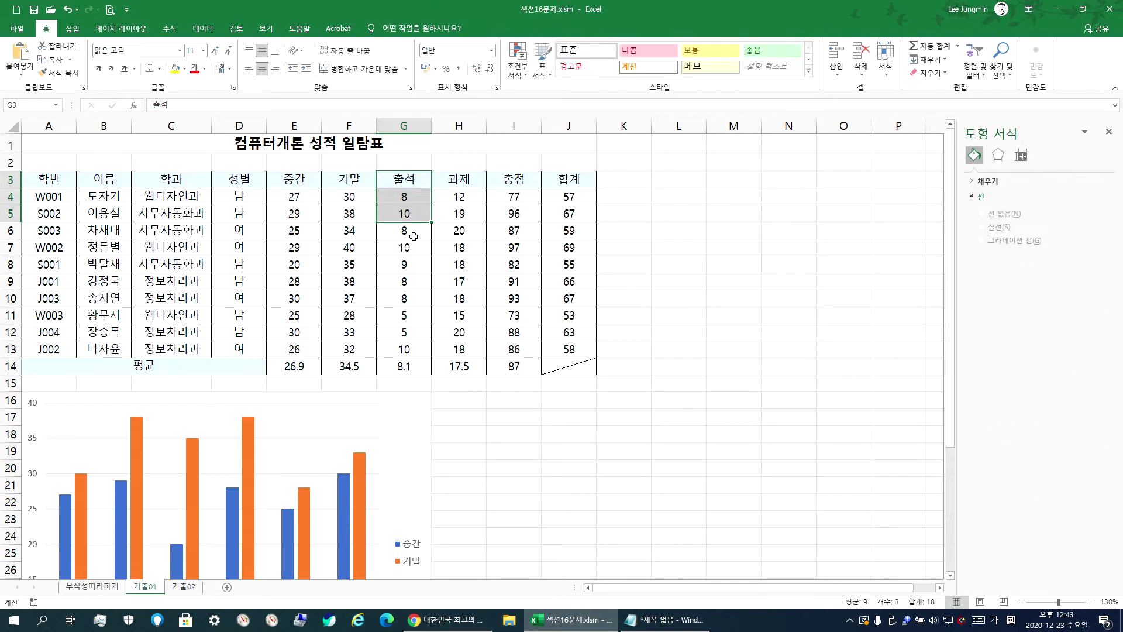
{"action": "left_click_drag", "start_coordinate": [410, 267], "coordinate": [417, 281]}
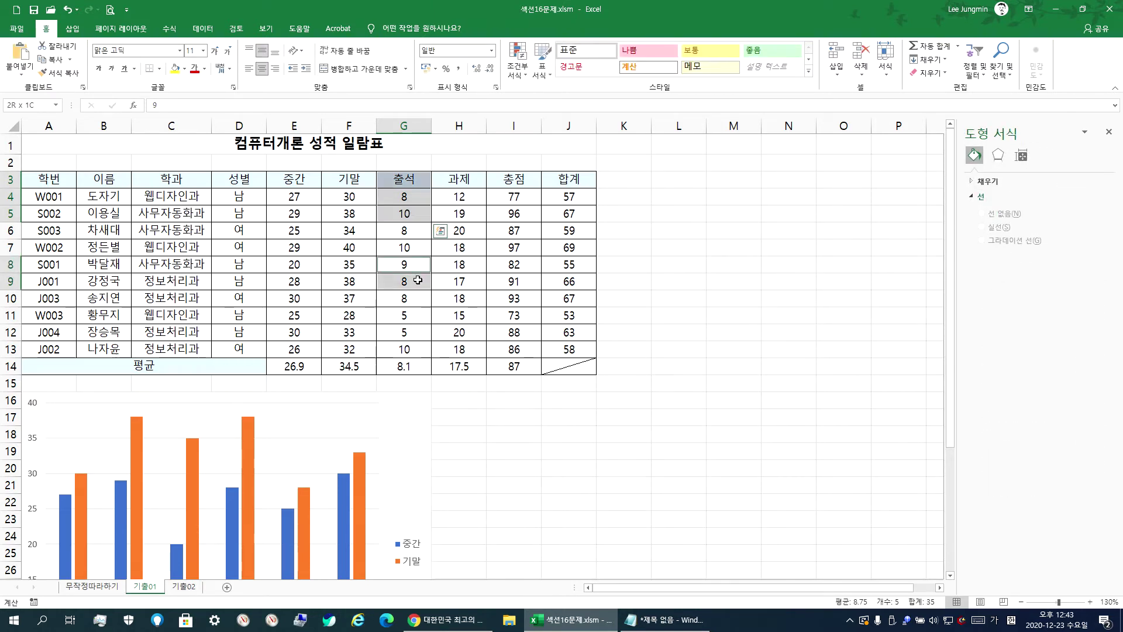
{"action": "left_click_drag", "start_coordinate": [407, 317], "coordinate": [412, 331]}
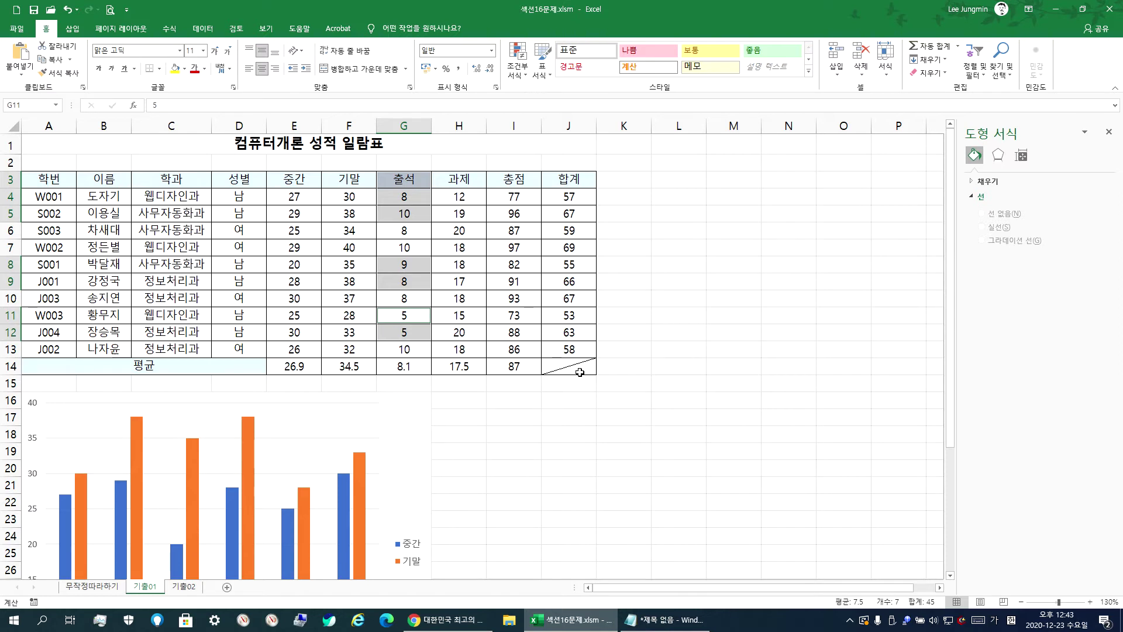
{"action": "key", "text": "ctrl+c"}
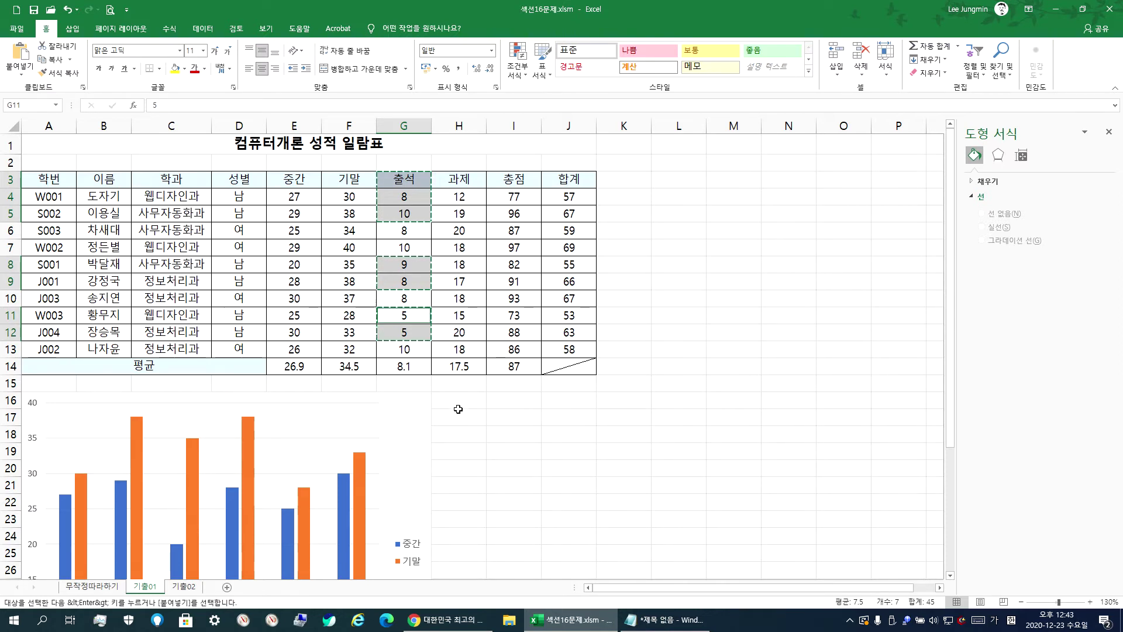
{"action": "left_click", "coordinate": [409, 429]}
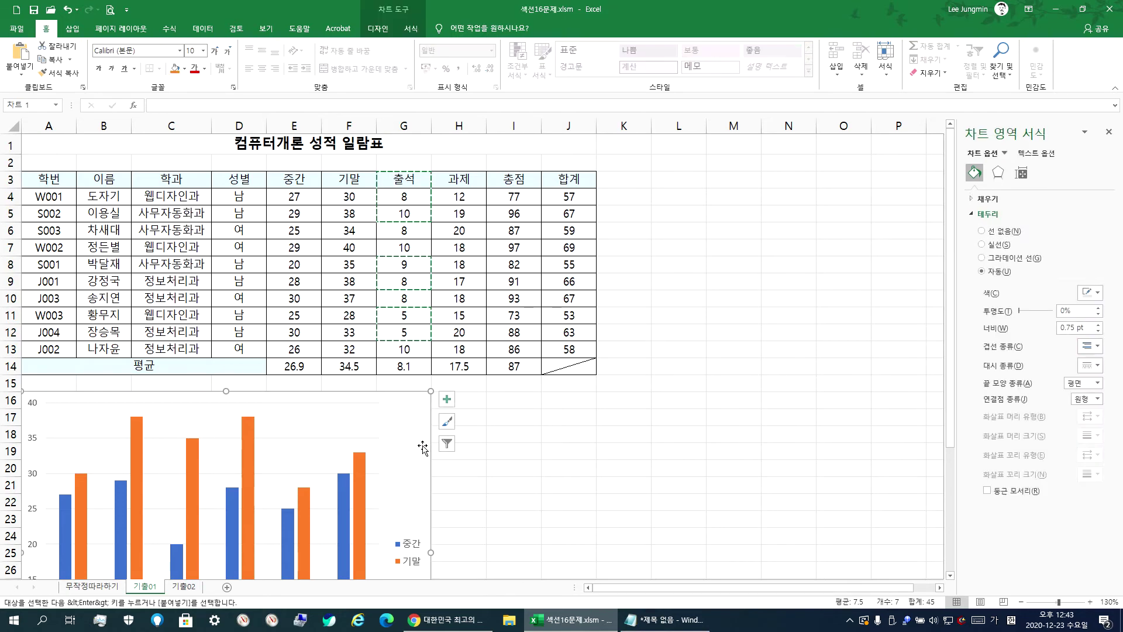
{"action": "key", "text": "ctrl+v"}
{"action": "scroll", "coordinate": [410, 497], "scroll_direction": "down", "scroll_amount": 3}
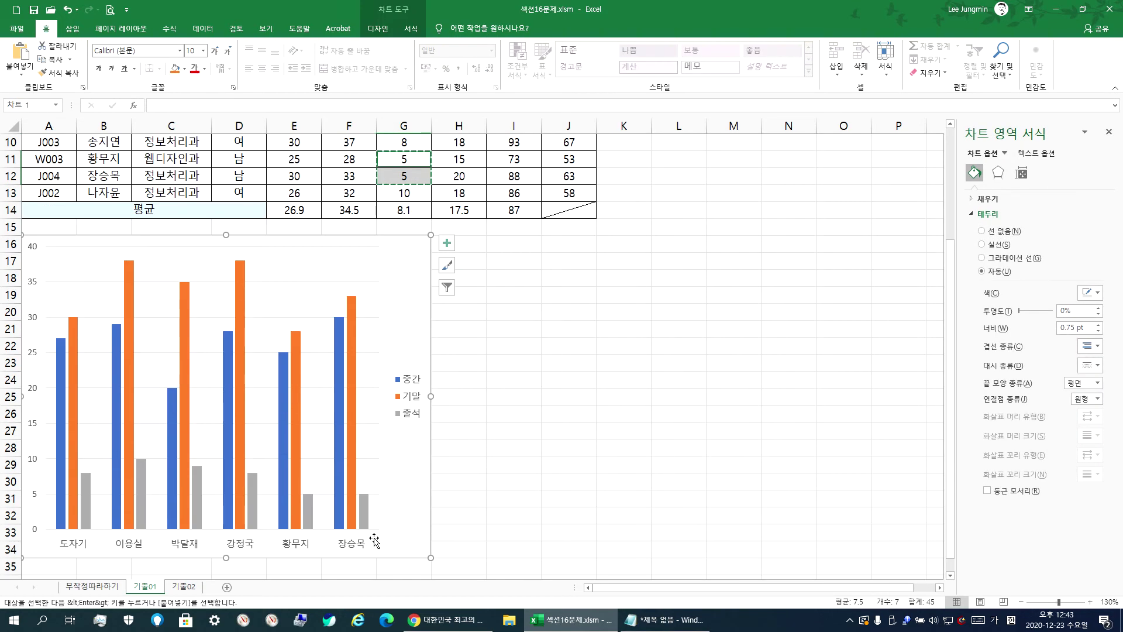
{"action": "scroll", "coordinate": [368, 527], "scroll_direction": "up", "scroll_amount": 3}
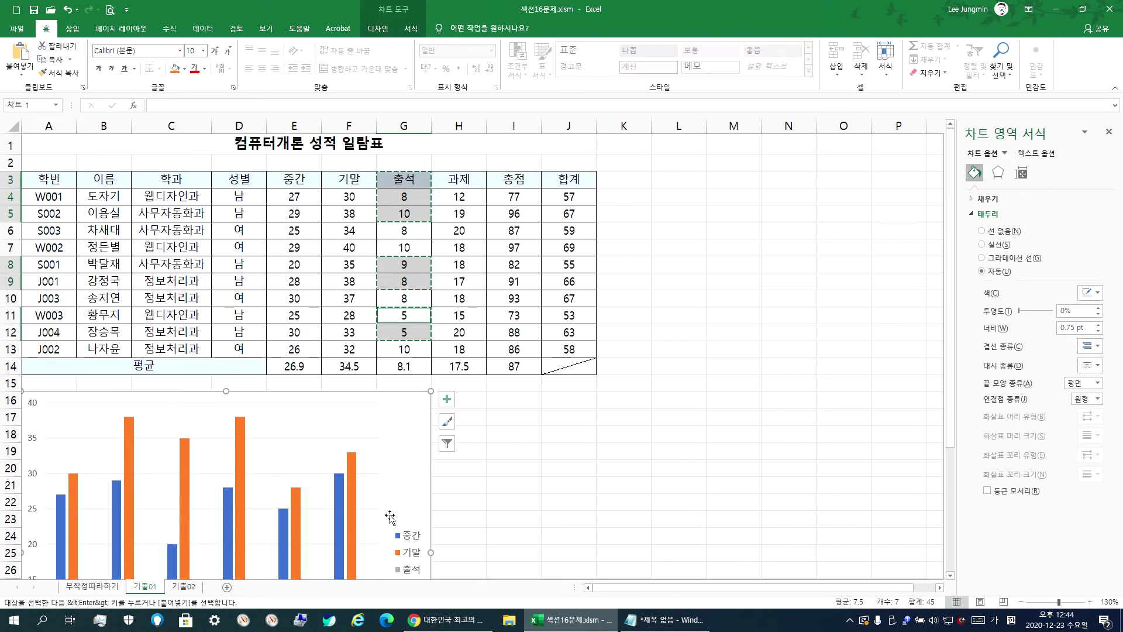
Switch to the Notepad notes and add the heading "* 계열 추가" below the axis notes
{"action": "left_click", "coordinate": [653, 618]}
{"action": "left_click", "coordinate": [163, 423]}
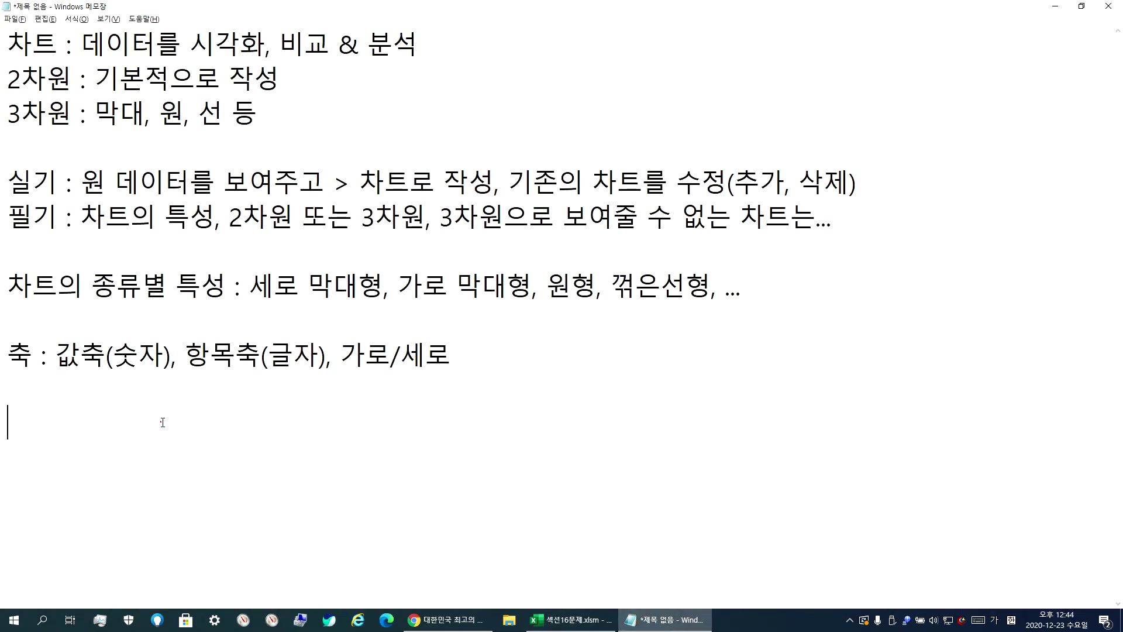
{"action": "type", "text": "ㄱ"}
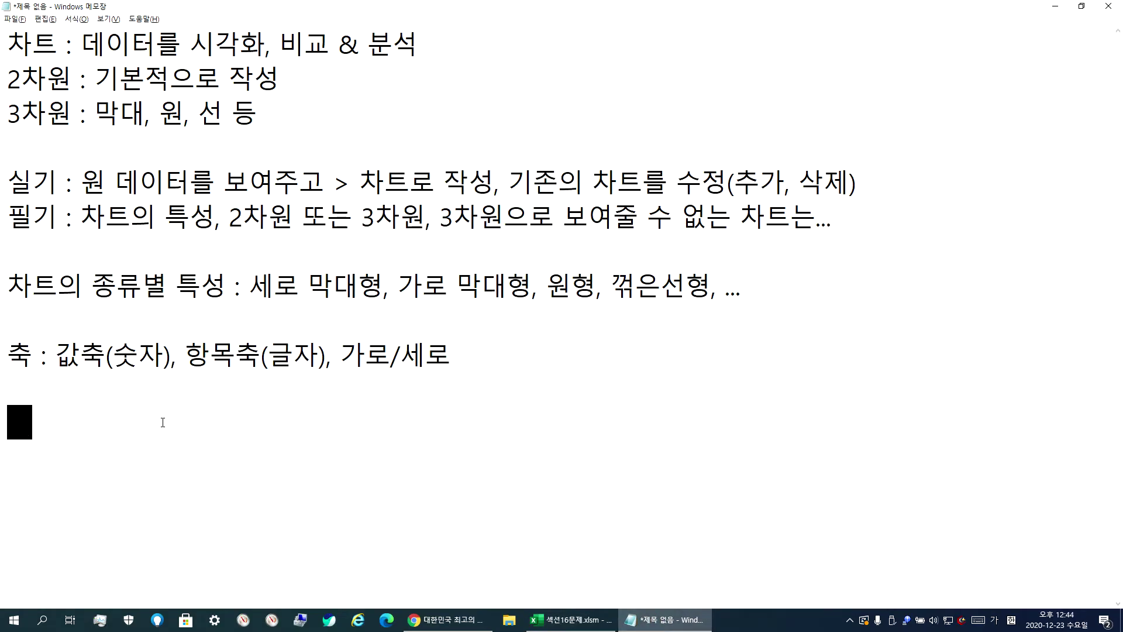
{"action": "type", "text": "계열"}
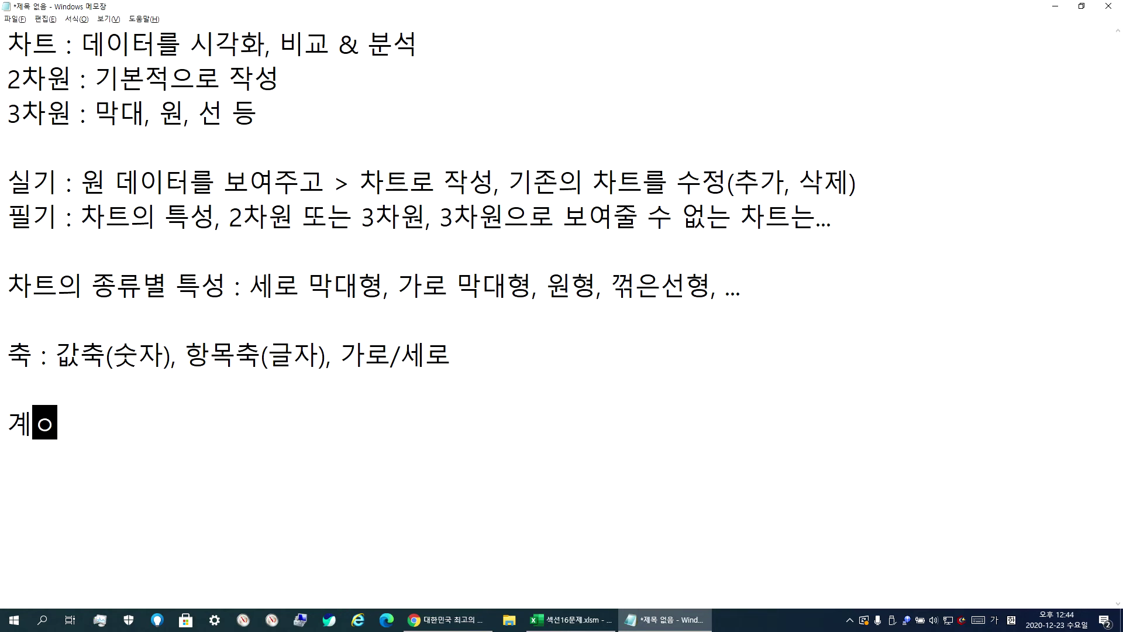
{"action": "type", "text": " 추가"}
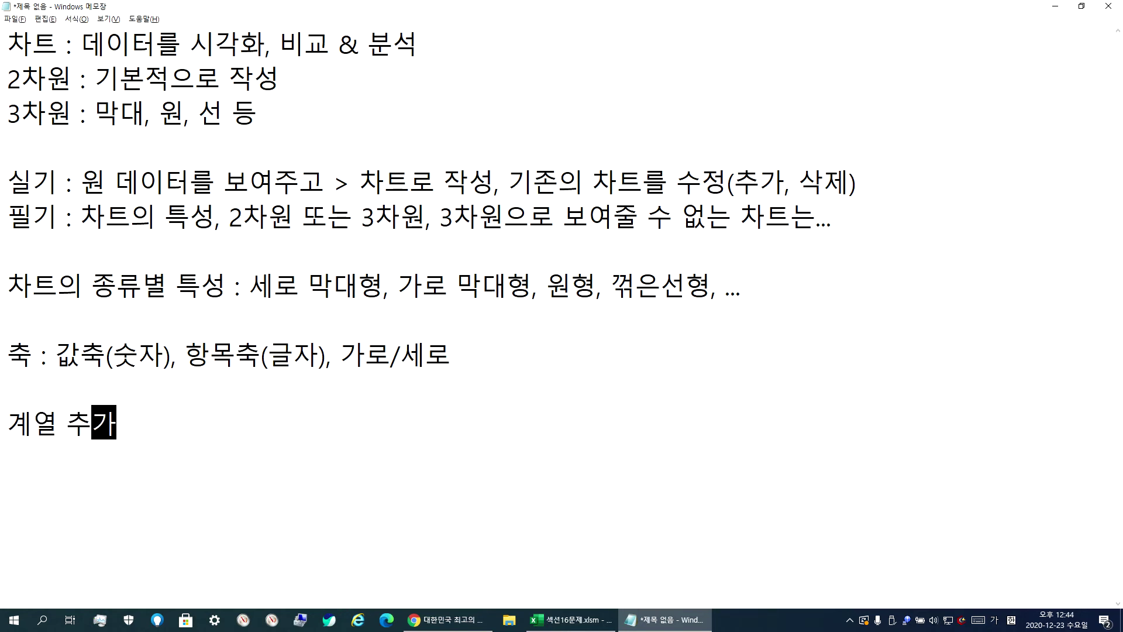
{"action": "type", "text": "*"}
{"action": "key", "text": "End"}
{"action": "key", "text": "Return"}
Start the first note under the heading with "1. 해당 계열을 블록 설정("
{"action": "type", "text": "1"}
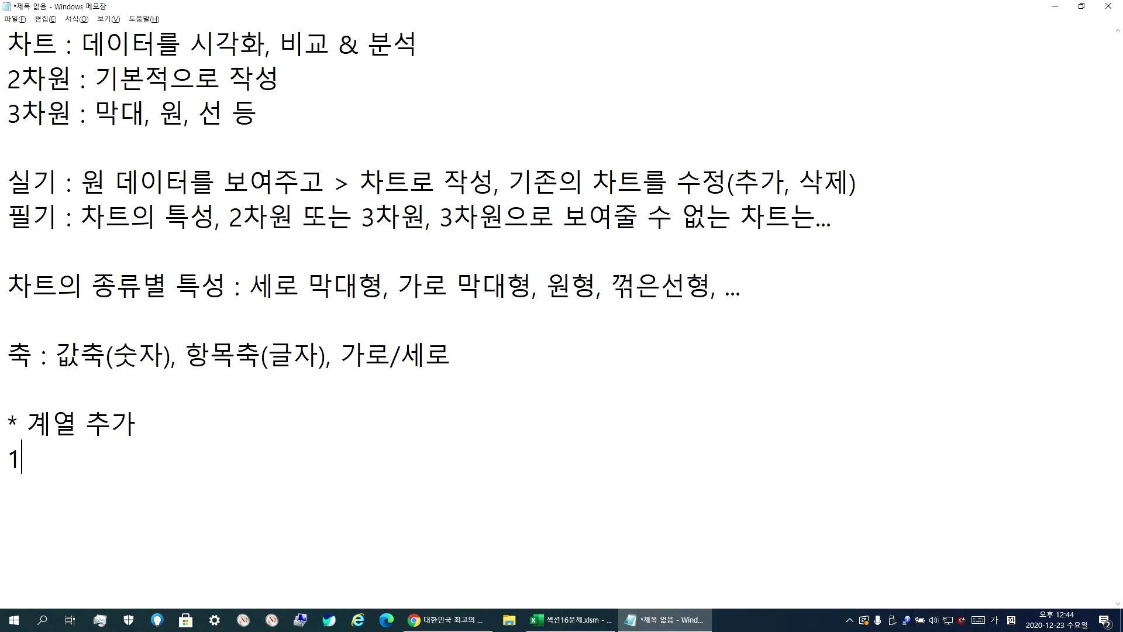
{"action": "type", "text": "."}
{"action": "type", "text": " 해당 계열으"}
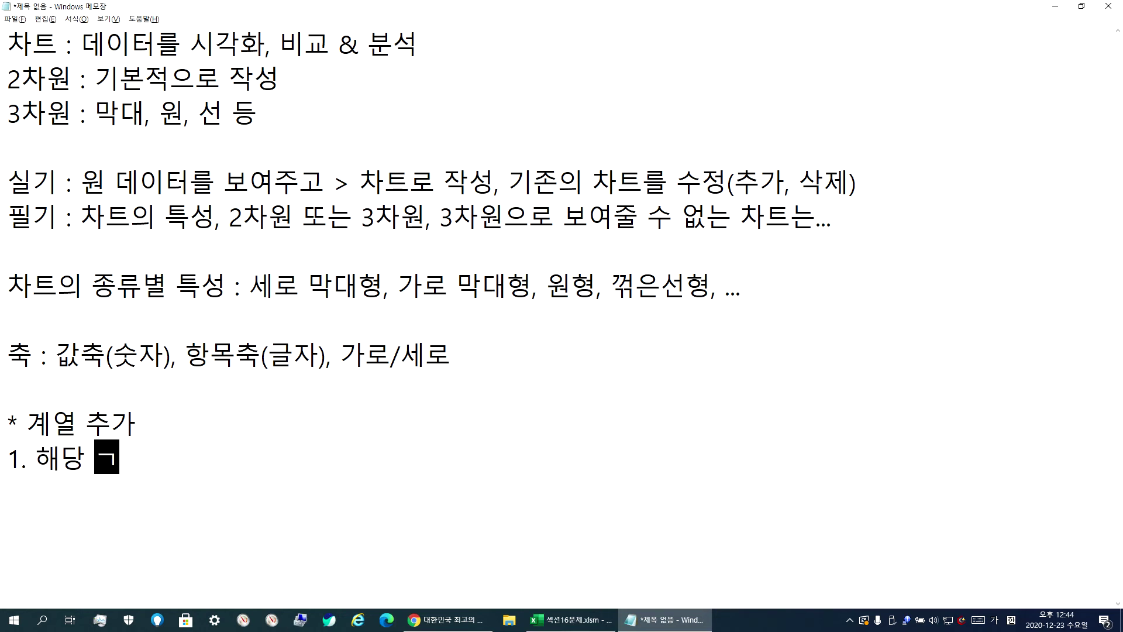
{"action": "type", "text": "ㄹ 블럭ㄱ"}
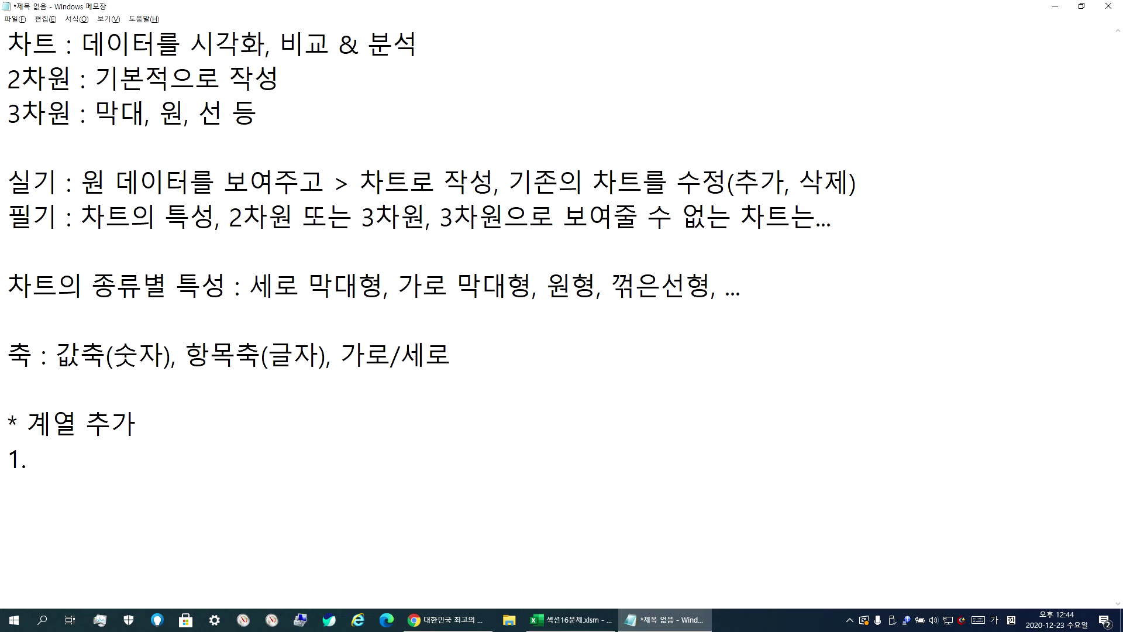
{"action": "key", "text": "BackSpace"}
{"action": "key", "text": "BackSpace"}
{"action": "type", "text": "록 설정("}
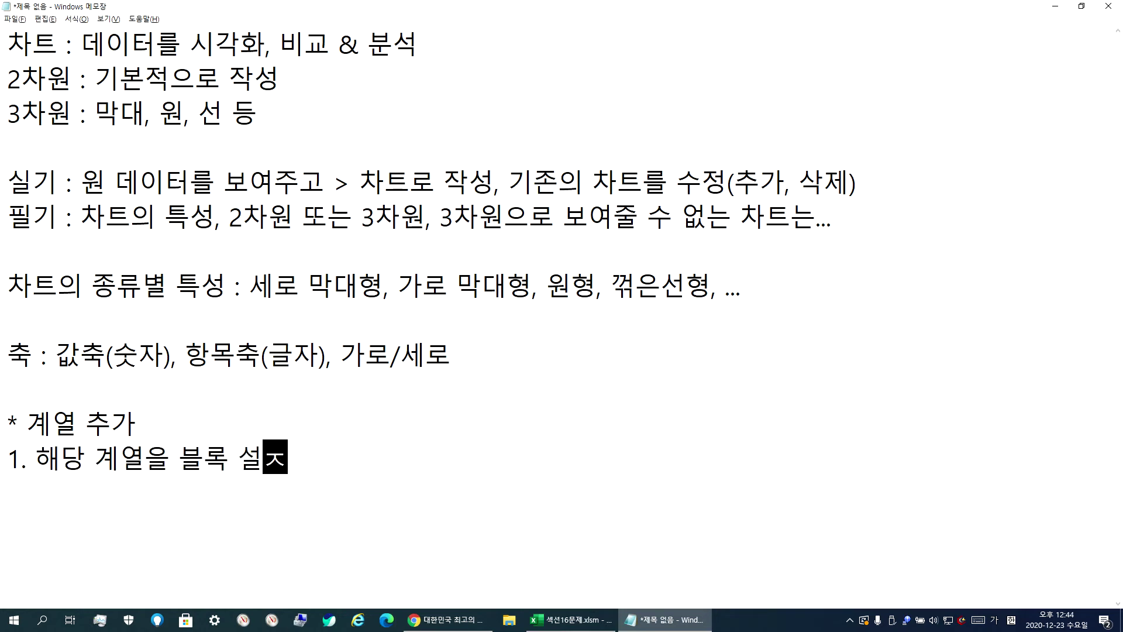
Switch back to Excel, undo the pasted 출석 series, and try selecting the 출석 column from its header through row 13
{"action": "key", "text": "alt+Tab"}
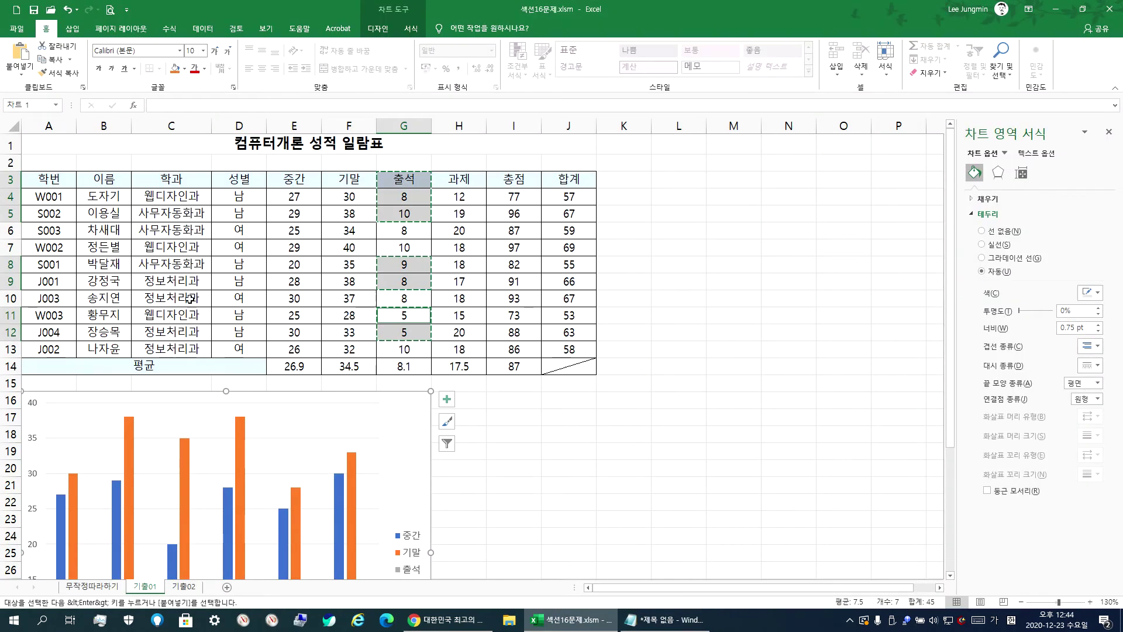
{"action": "key", "text": "ctrl+z"}
{"action": "left_click_drag", "start_coordinate": [404, 181], "coordinate": [412, 351]}
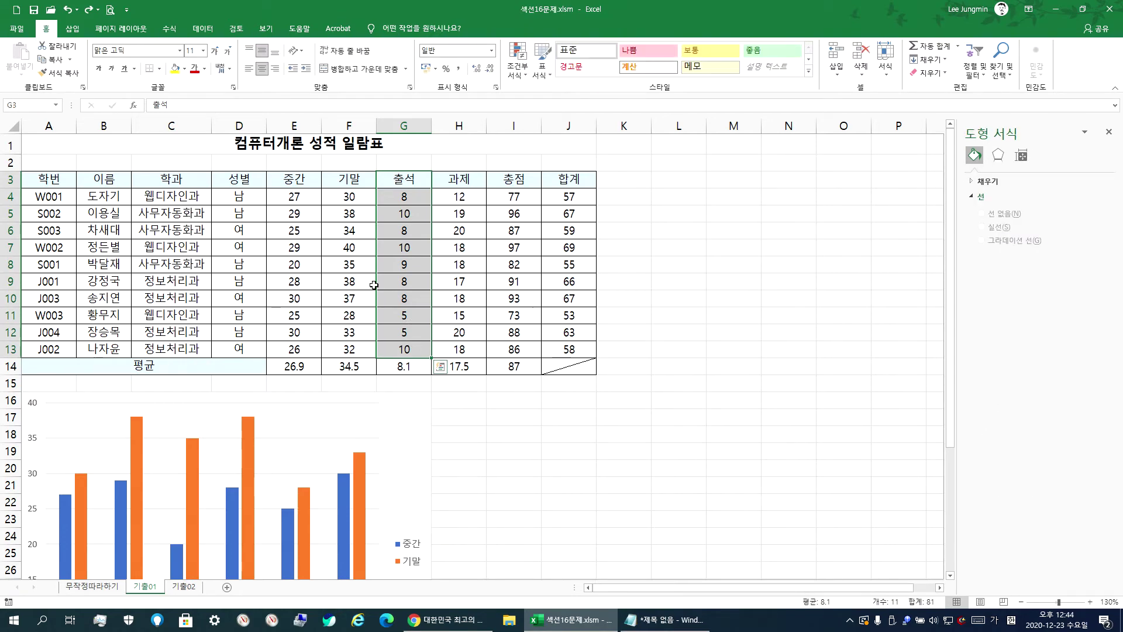
{"action": "left_click", "coordinate": [399, 181]}
{"action": "mouse_move", "coordinate": [399, 180]}
{"action": "left_mouse_down"}
{"action": "mouse_move", "coordinate": [409, 207]}
{"action": "mouse_move", "coordinate": [412, 179]}
{"action": "left_mouse_up"}
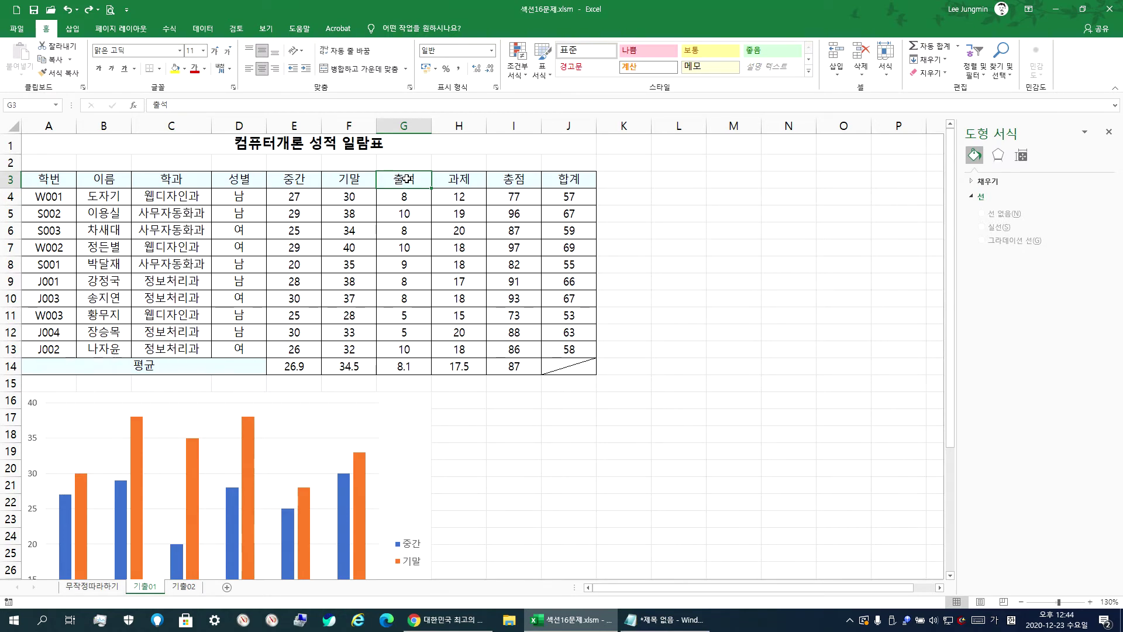
Copy the 출석 header and matching scores in G3:G5, G8:G9 and G11:G12, and paste them into the chart again
{"action": "left_click_drag", "start_coordinate": [407, 180], "coordinate": [410, 213]}
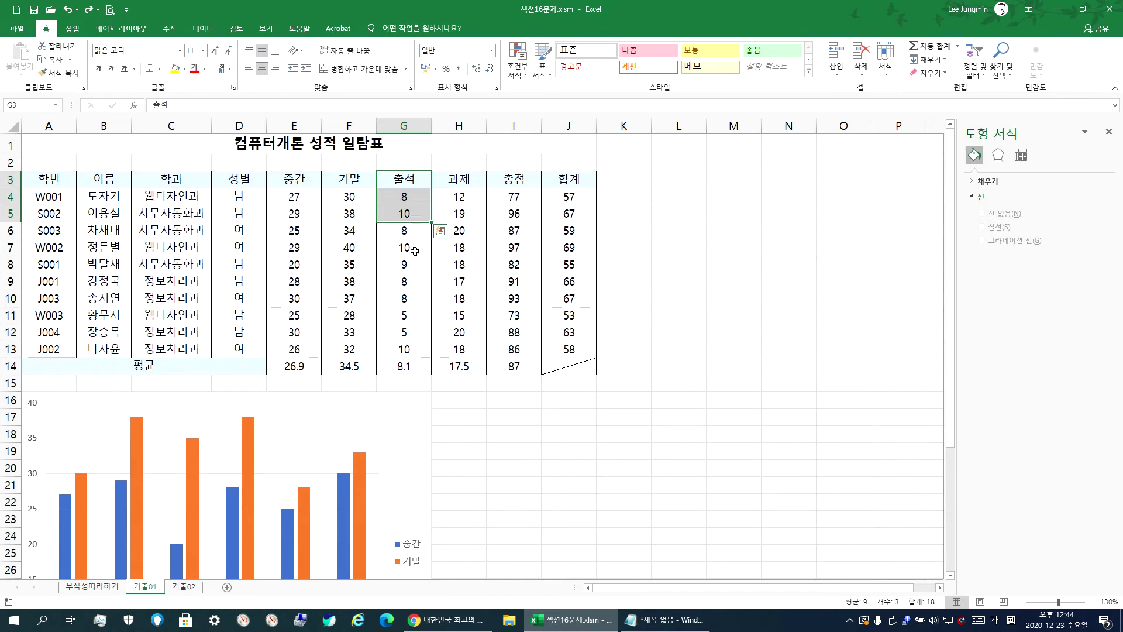
{"action": "left_click_drag", "start_coordinate": [410, 264], "coordinate": [410, 282]}
{"action": "left_click_drag", "start_coordinate": [407, 177], "coordinate": [407, 210]}
{"action": "left_click_drag", "start_coordinate": [406, 264], "coordinate": [404, 332]}
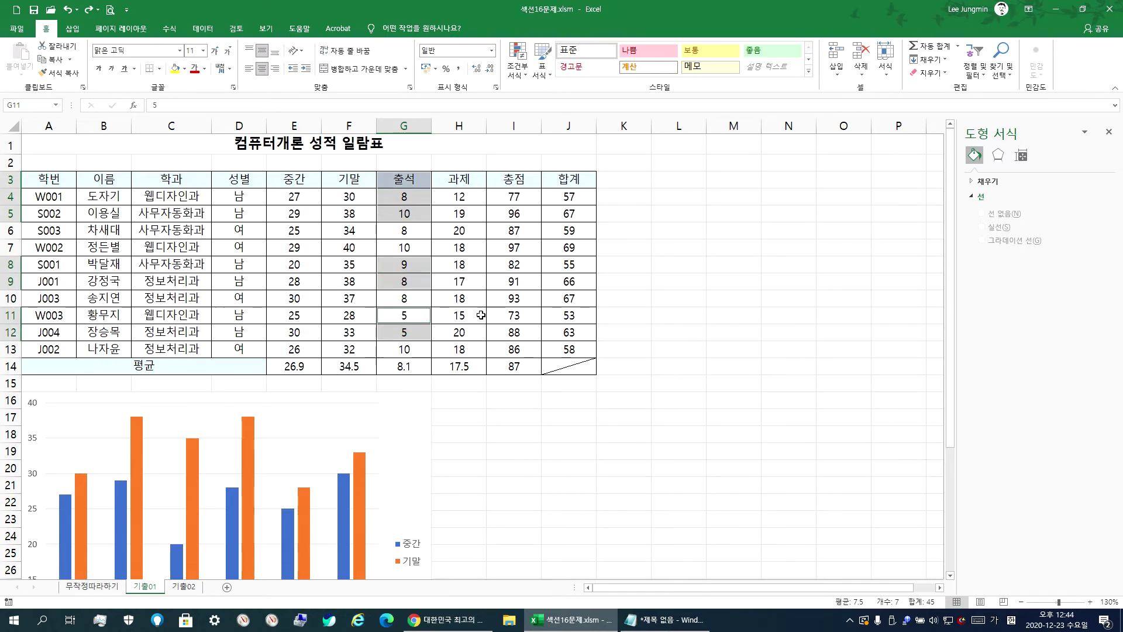
{"action": "key", "text": "ctrl+c"}
{"action": "scroll", "coordinate": [486, 320], "scroll_direction": "down", "scroll_amount": 1}
{"action": "scroll", "coordinate": [485, 320], "scroll_direction": "down", "scroll_amount": 3}
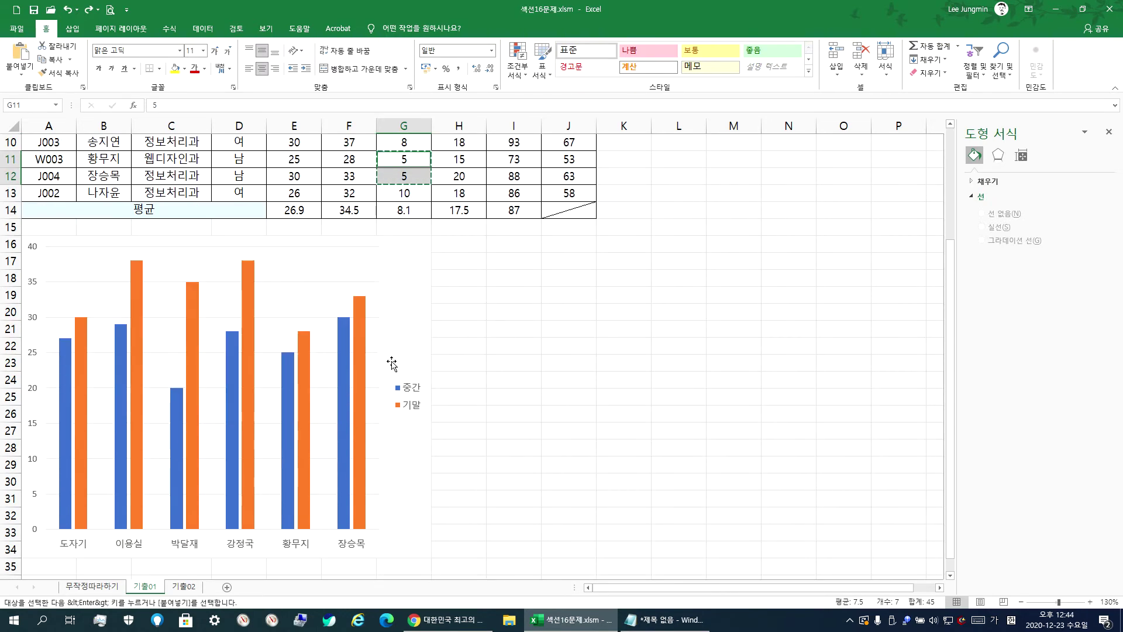
{"action": "left_click", "coordinate": [404, 287]}
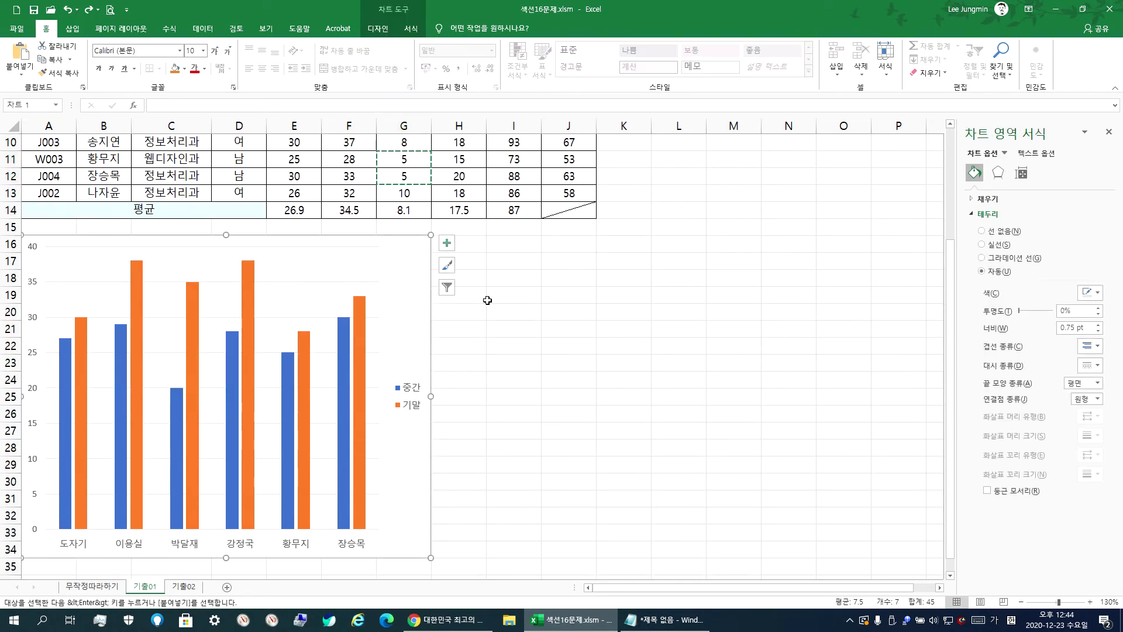
{"action": "key", "text": "ctrl+v"}
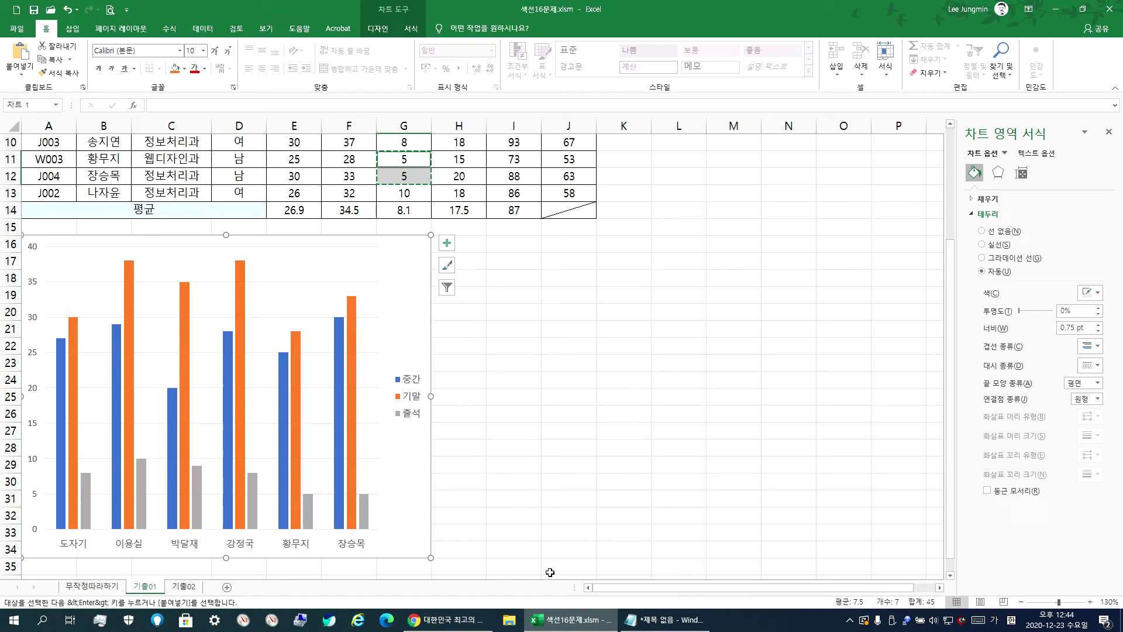
Switch to the Notepad notes and continue the first note with "반드시 항목이름을 포함해서 블록"
{"action": "left_click", "coordinate": [664, 619]}
{"action": "type", "text": "반드시 항ㅁ"}
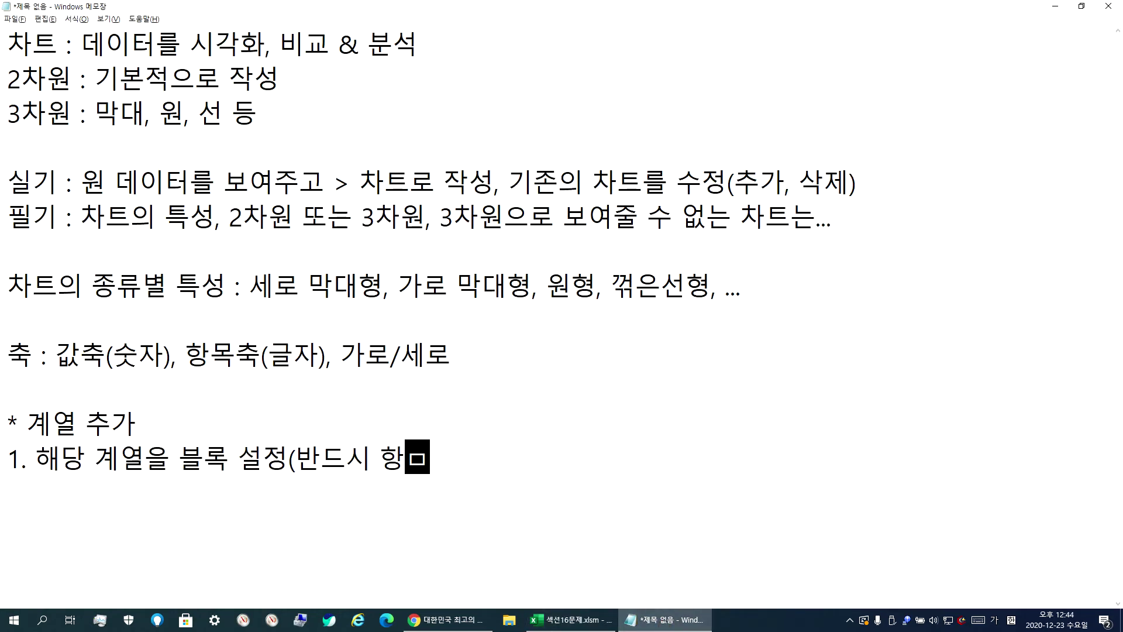
{"action": "type", "text": "목이름을 포"}
{"action": "type", "text": "함ㅎ"}
{"action": "type", "text": "해서 "}
{"action": "type", "text": "블록"}
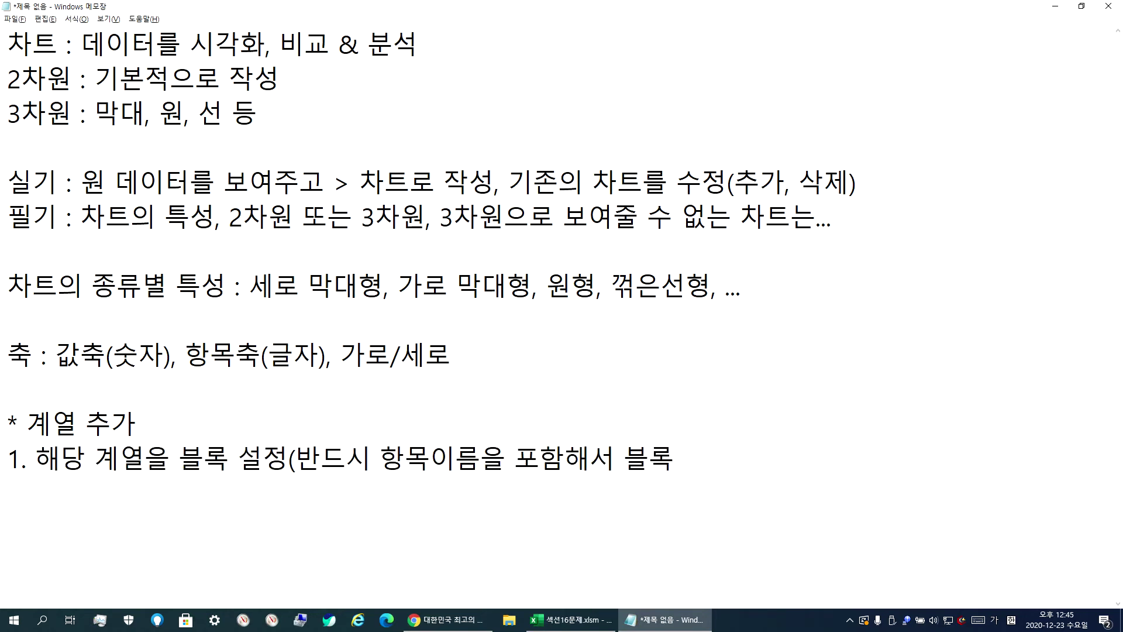
Continue the first note with ", 다중 블록일 경우에는 처음 드래그 Ctrl"
{"action": "type", "text": ", 다중"}
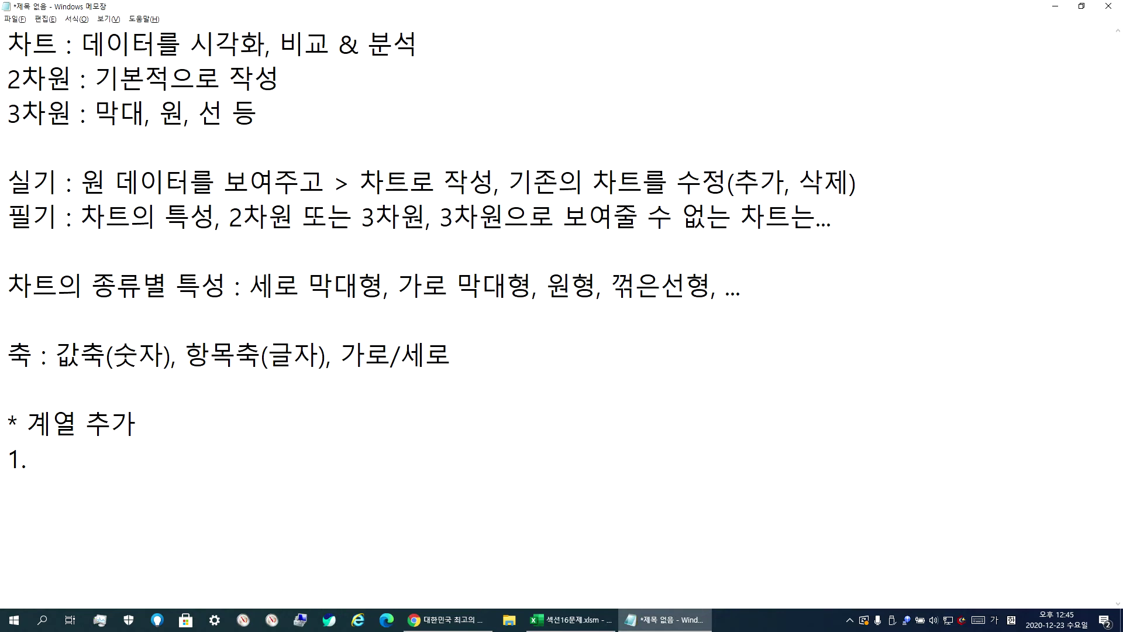
{"action": "type", "text": " 블록 설정(반드시 항목이름을 포함해서 블록, 다중 블러ㅗ"}
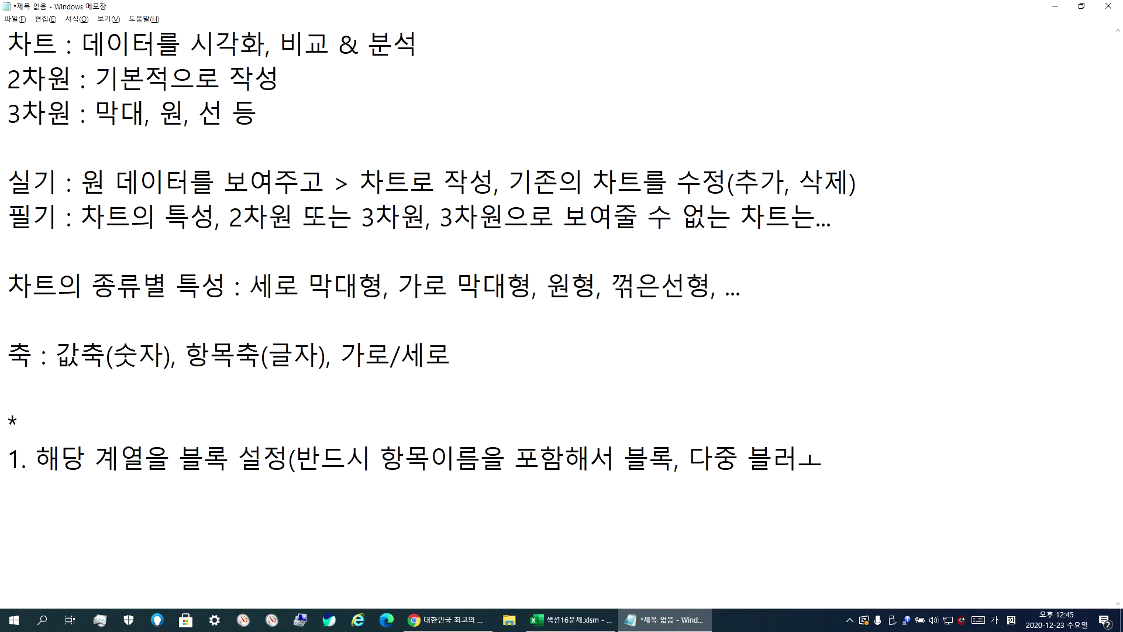
{"action": "key", "text": "BackSpace"}
{"action": "key", "text": "BackSpace"}
{"action": "type", "text": "록일 "}
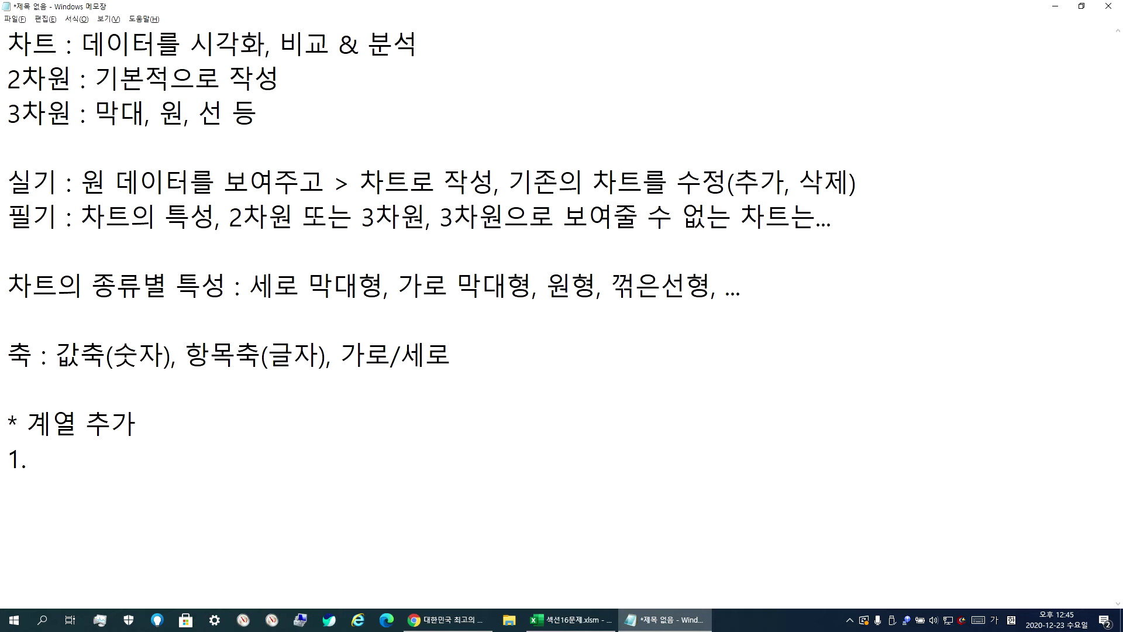
{"action": "type", "text": "경우에는 처음 드래그"}
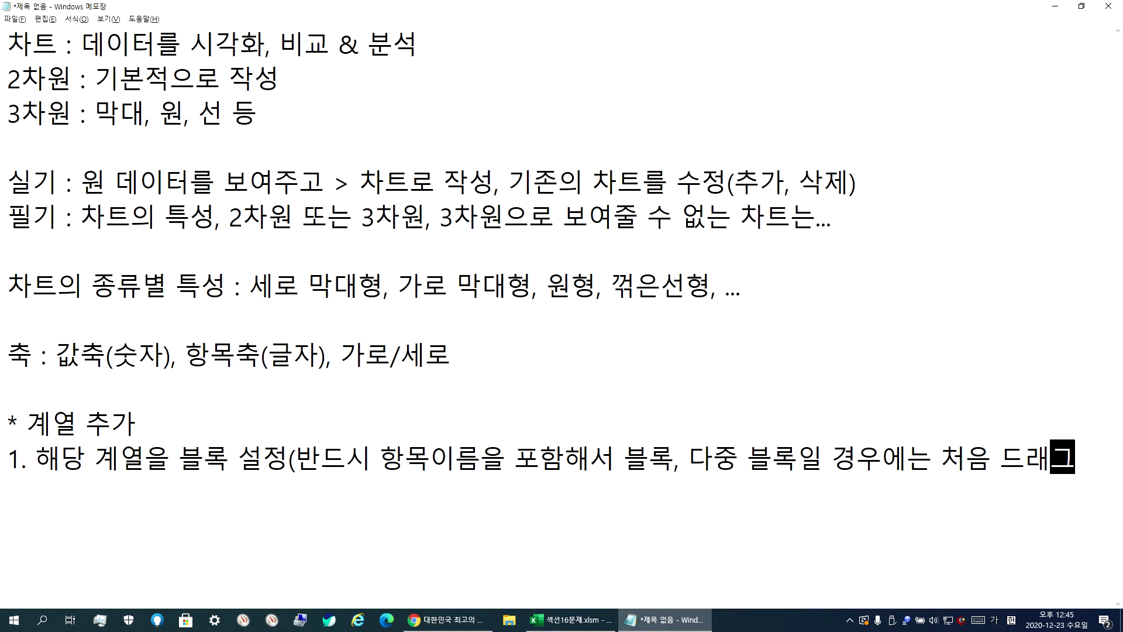
{"action": "key", "text": "Hangul"}
{"action": "type", "text": "Ctrl+"}
{"action": "key", "text": "BackSpace"}
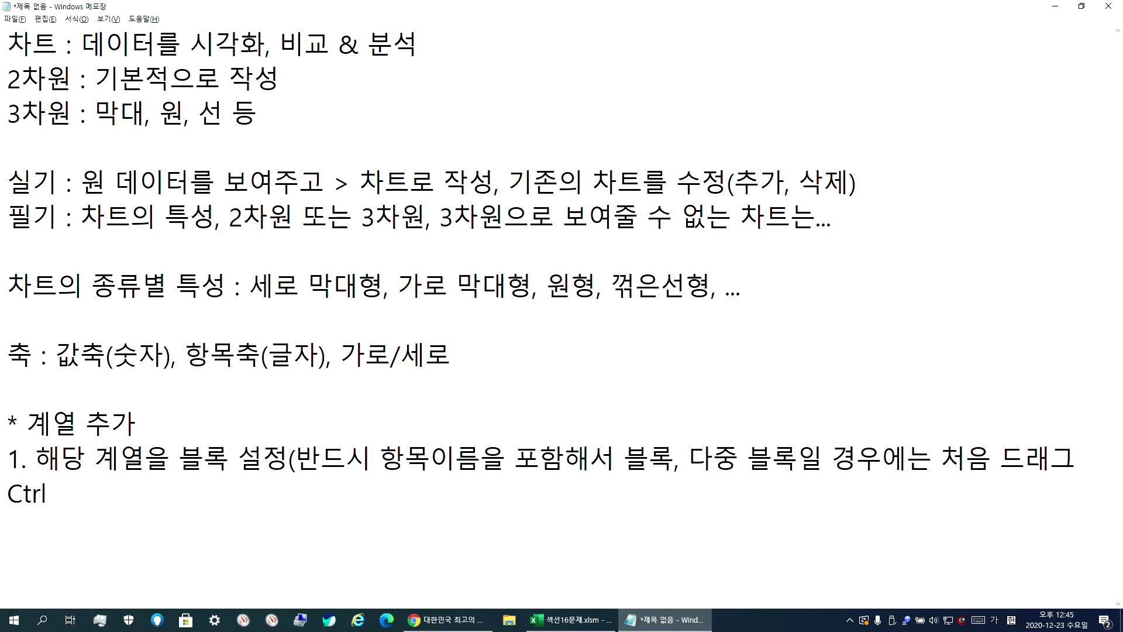
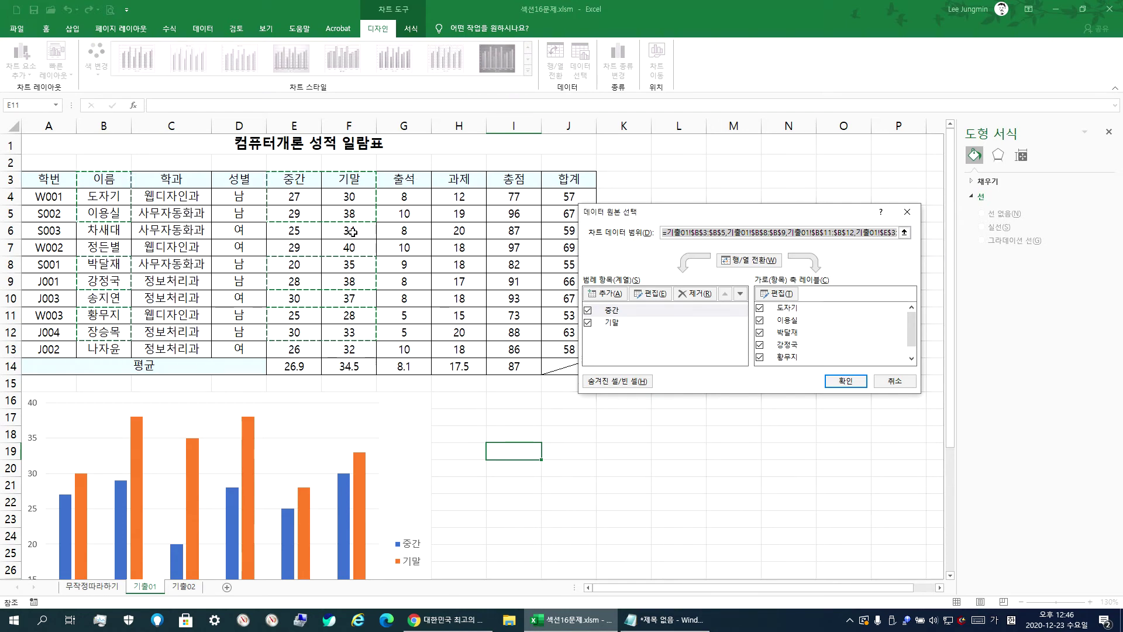
Try adding the 출석 cells G3:G5, G8:G9 and G11:G12 to the chart's data range, and discard the source data change
{"action": "left_click_drag", "start_coordinate": [413, 180], "coordinate": [412, 211]}
{"action": "left_click_drag", "start_coordinate": [410, 266], "coordinate": [409, 331]}
{"action": "scroll", "coordinate": [349, 481], "scroll_direction": "down", "scroll_amount": 4}
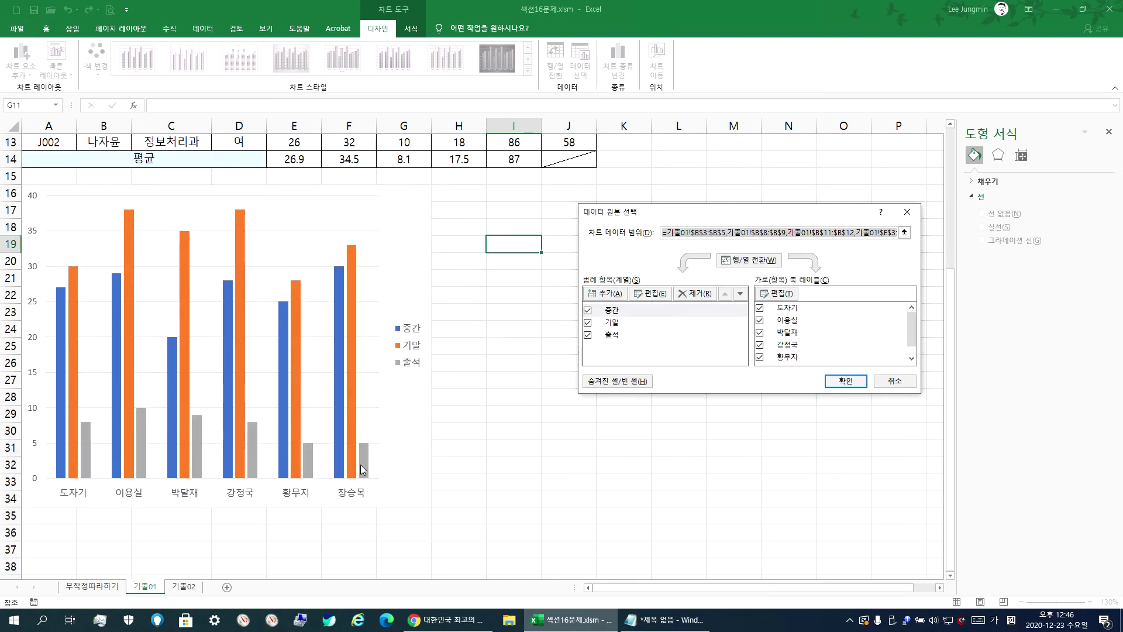
{"action": "scroll", "coordinate": [409, 372], "scroll_direction": "up", "scroll_amount": 3}
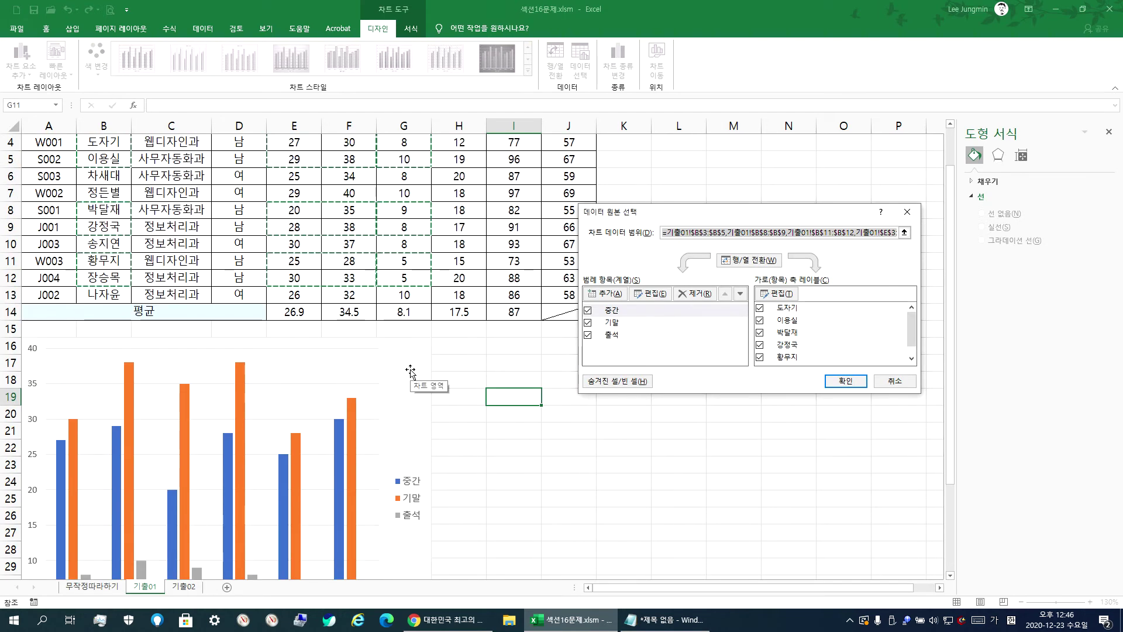
{"action": "left_click", "coordinate": [894, 381]}
{"action": "scroll", "coordinate": [442, 318], "scroll_direction": "up", "scroll_amount": 1}
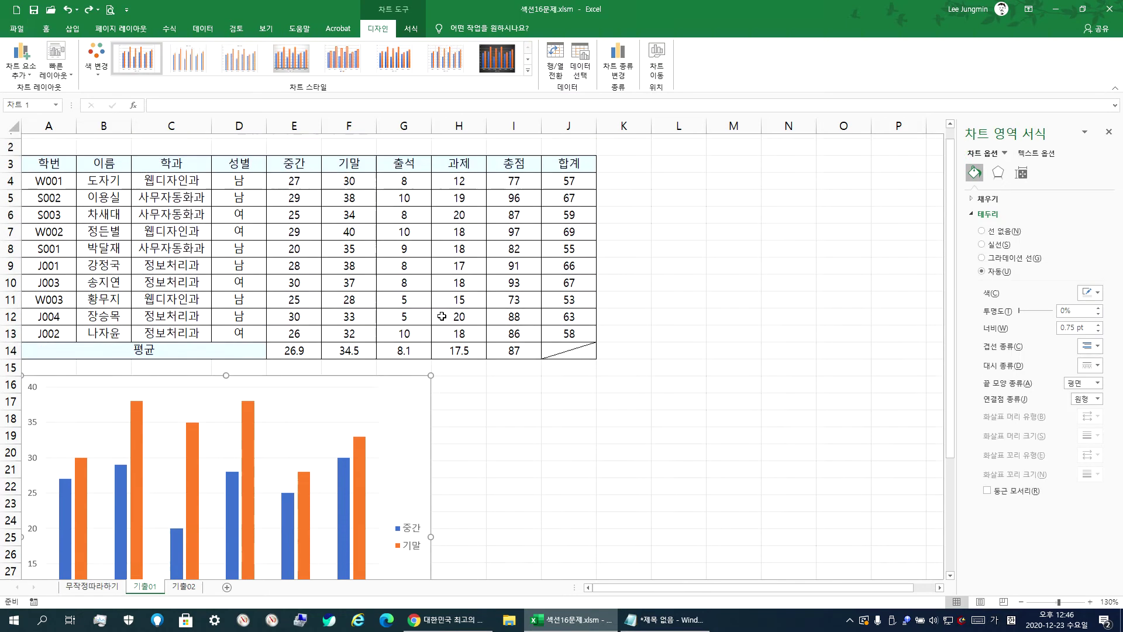
Reopen the chart's source data selection and add the 출석 cells G3:G5, G8:G9 and G11:G12 to the data range
{"action": "left_click", "coordinate": [580, 60]}
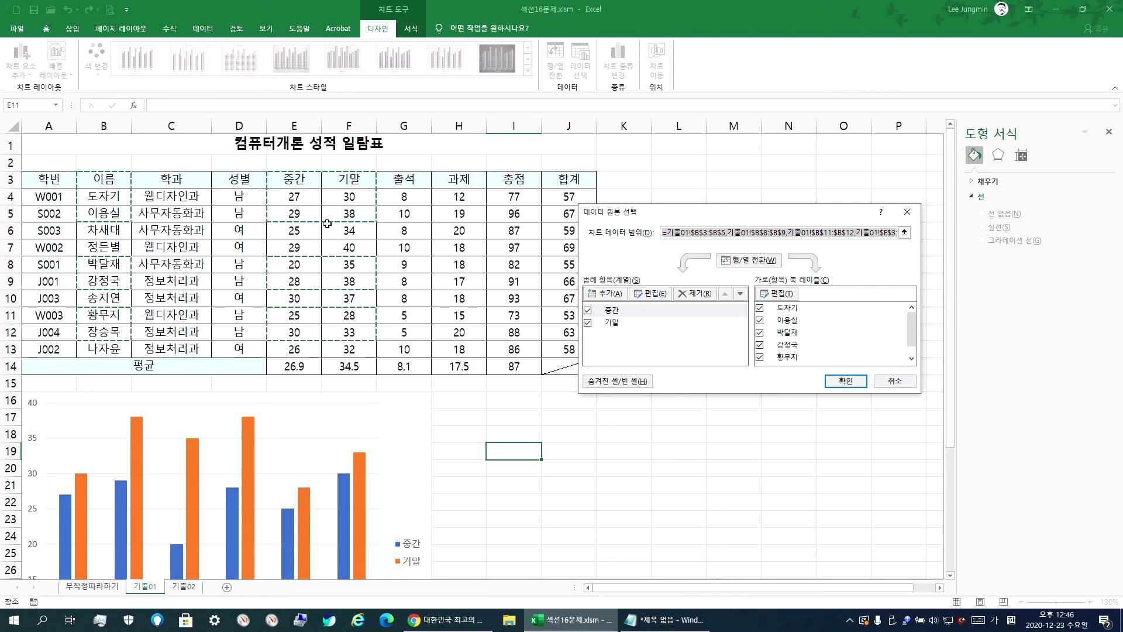
{"action": "left_click_drag", "start_coordinate": [403, 180], "coordinate": [404, 212]}
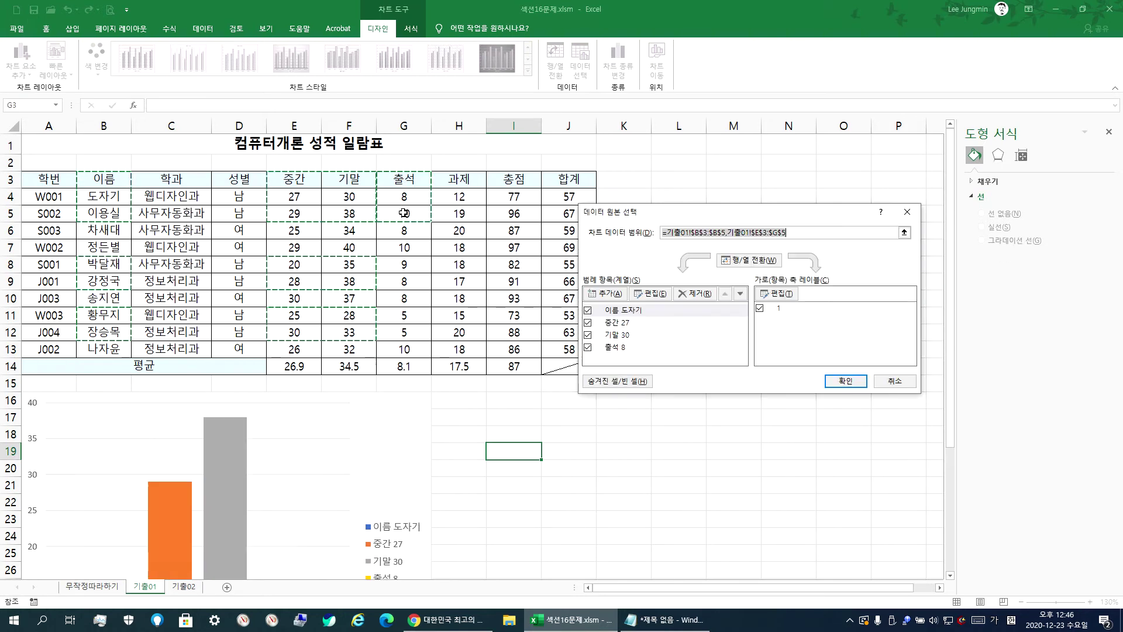
{"action": "left_click_drag", "start_coordinate": [402, 265], "coordinate": [398, 330]}
{"action": "scroll", "coordinate": [208, 449], "scroll_direction": "down", "scroll_amount": 3}
{"action": "mouse_move", "coordinate": [361, 498]}
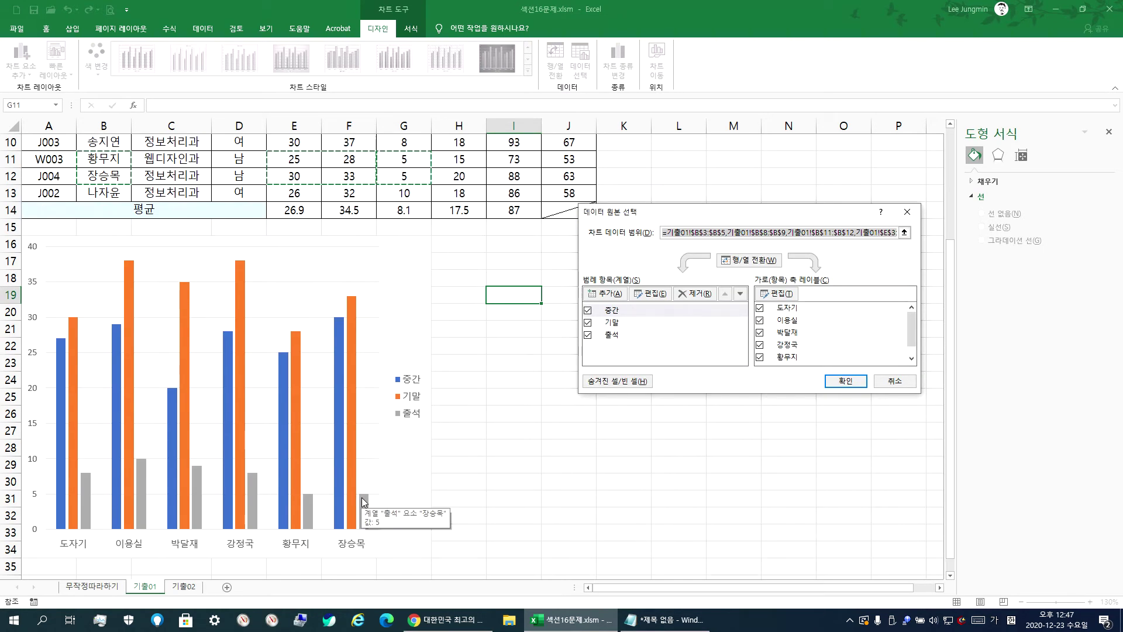
{"action": "left_click", "coordinate": [844, 381]}
{"action": "scroll", "coordinate": [386, 436], "scroll_direction": "up", "scroll_amount": 3}
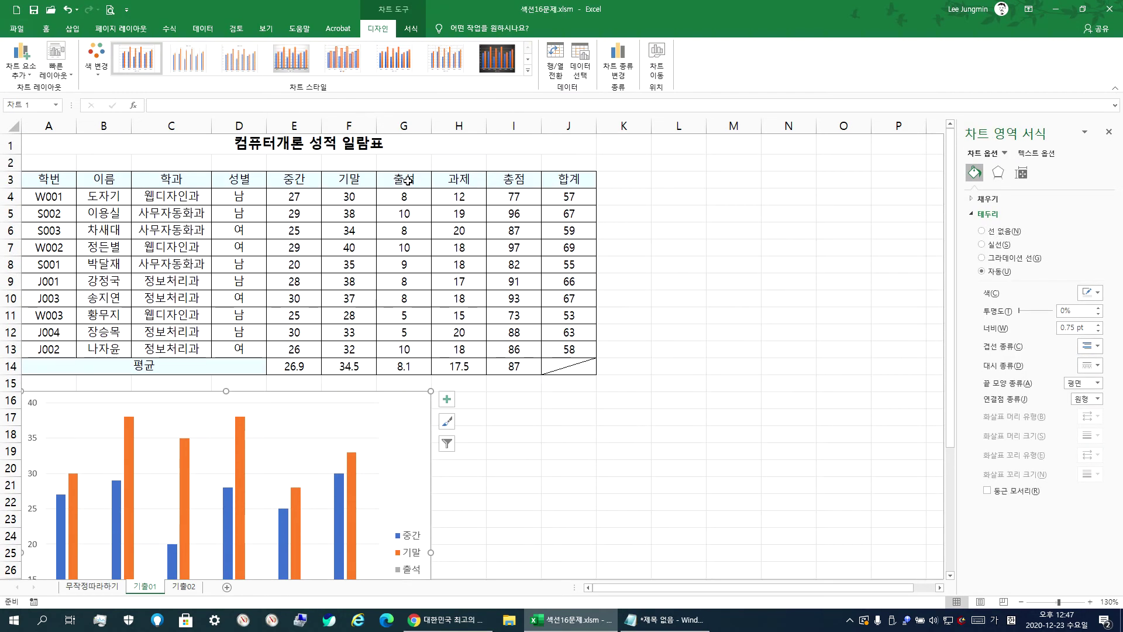
Select the 출석 header and matching scores in G3:G5, G8:G9 and G11:G12, and clear the selection
{"action": "left_click_drag", "start_coordinate": [404, 179], "coordinate": [408, 217]}
{"action": "left_click_drag", "start_coordinate": [407, 264], "coordinate": [398, 331]}
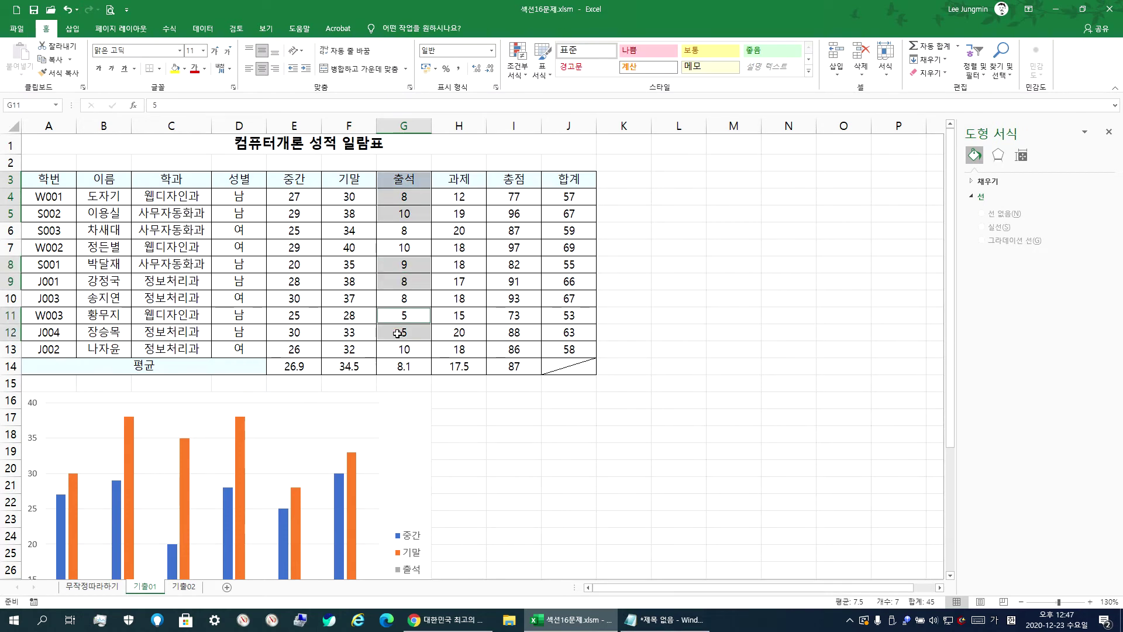
{"action": "left_click", "coordinate": [548, 457]}
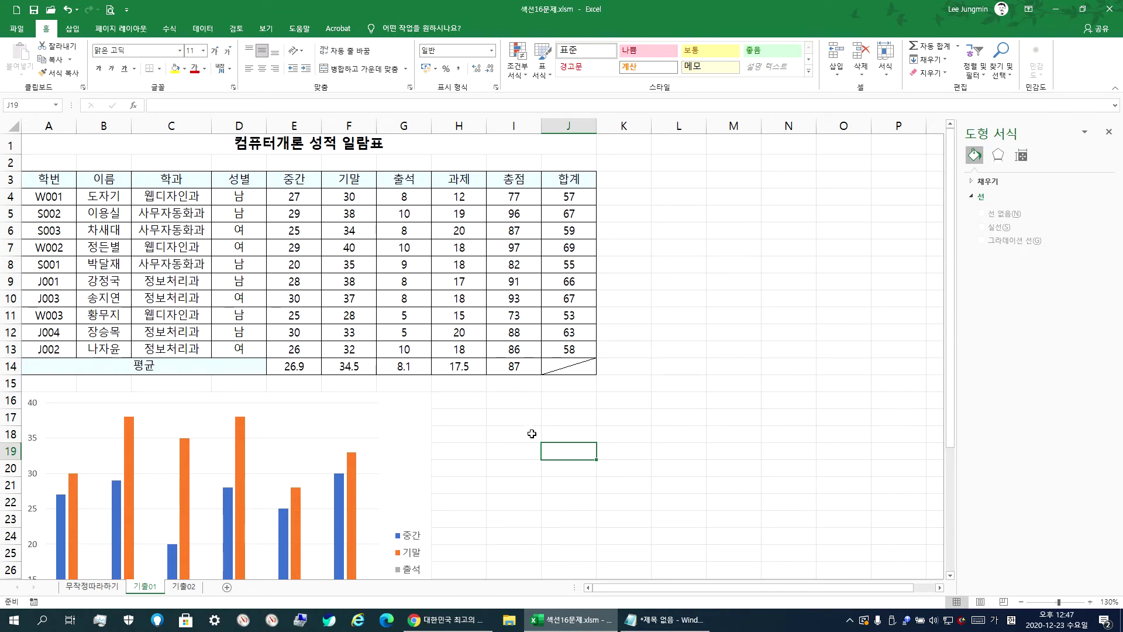
Add a chart title positioned above the column chart
{"action": "left_click", "coordinate": [409, 431]}
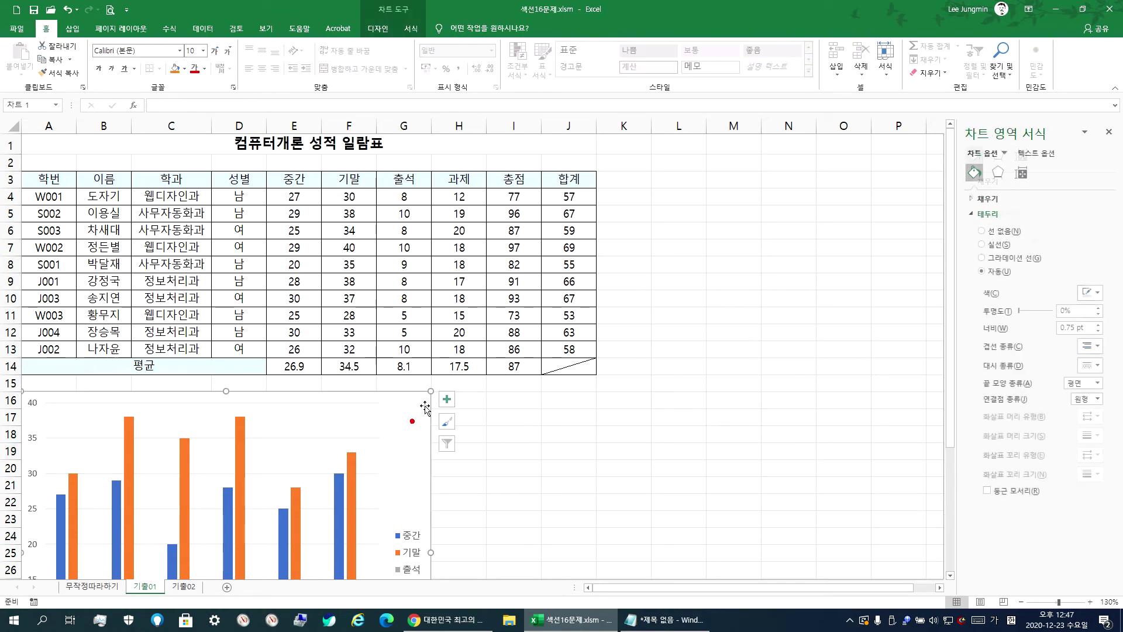
{"action": "left_click", "coordinate": [378, 28]}
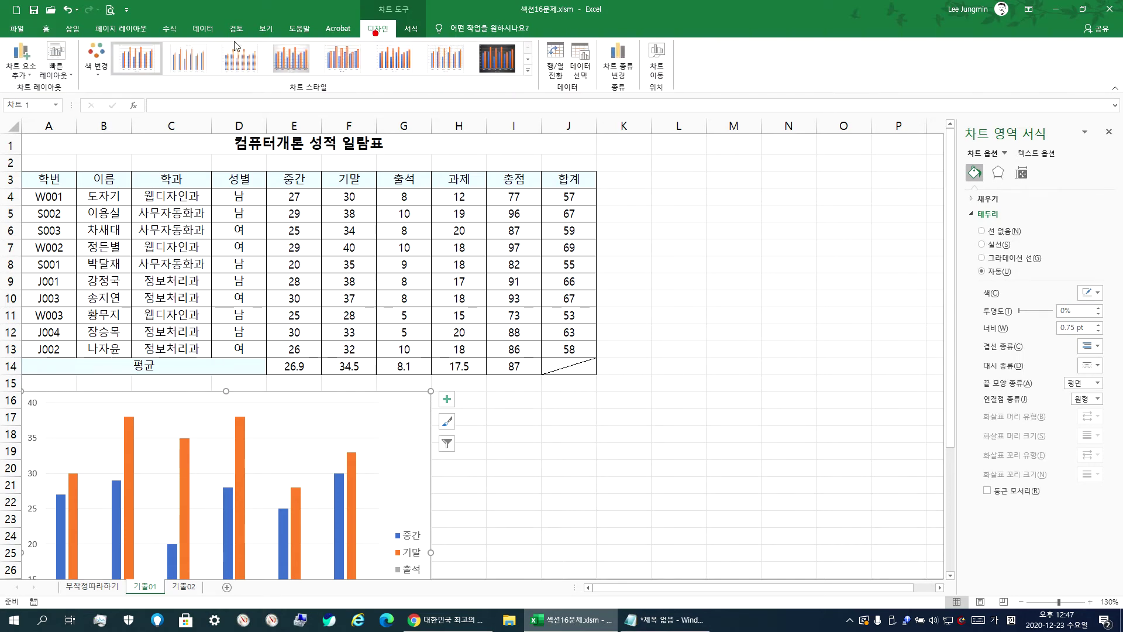
{"action": "left_click", "coordinate": [22, 66]}
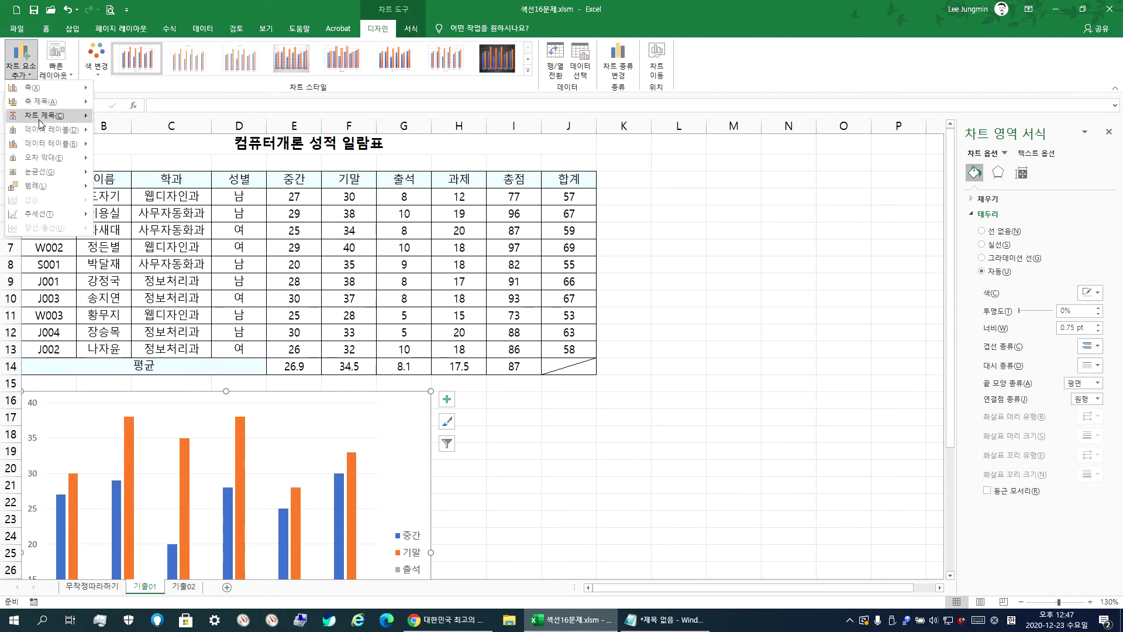
{"action": "mouse_move", "coordinate": [40, 121]}
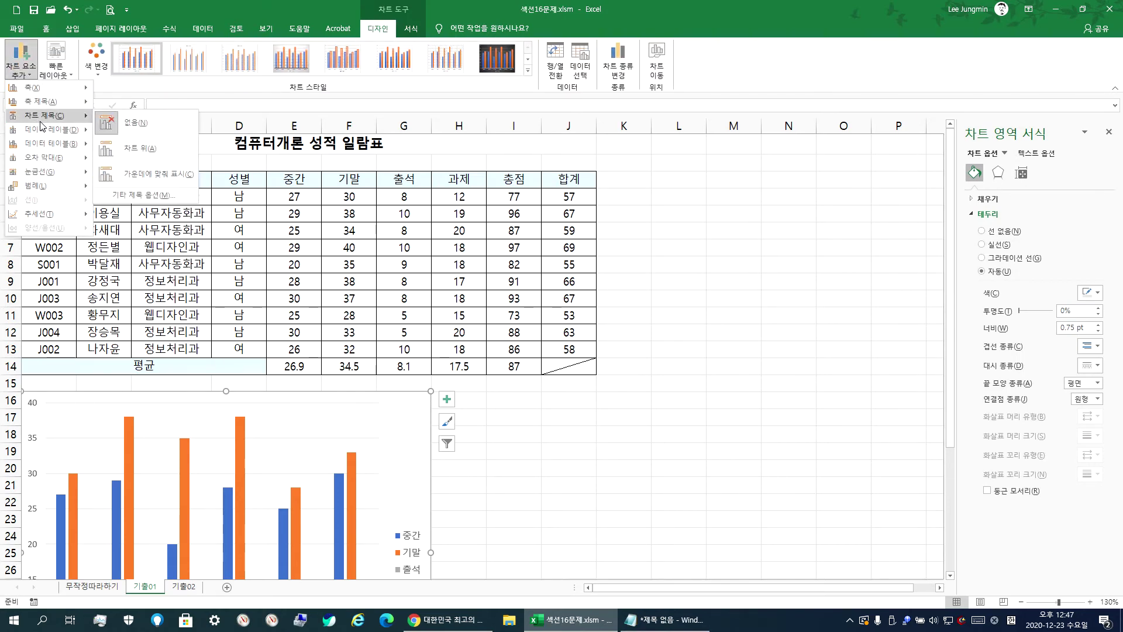
{"action": "left_click", "coordinate": [130, 150]}
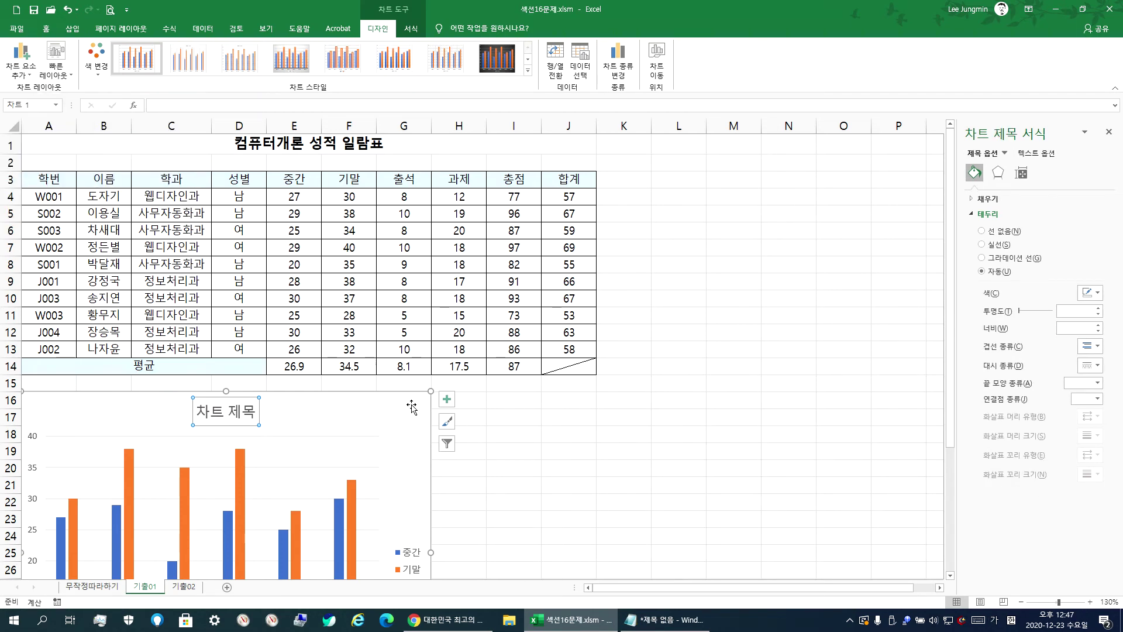
Replace the placeholder chart title text with "남학생 컴퓨터 개론 성적"
{"action": "type", "text": "남학생 "}
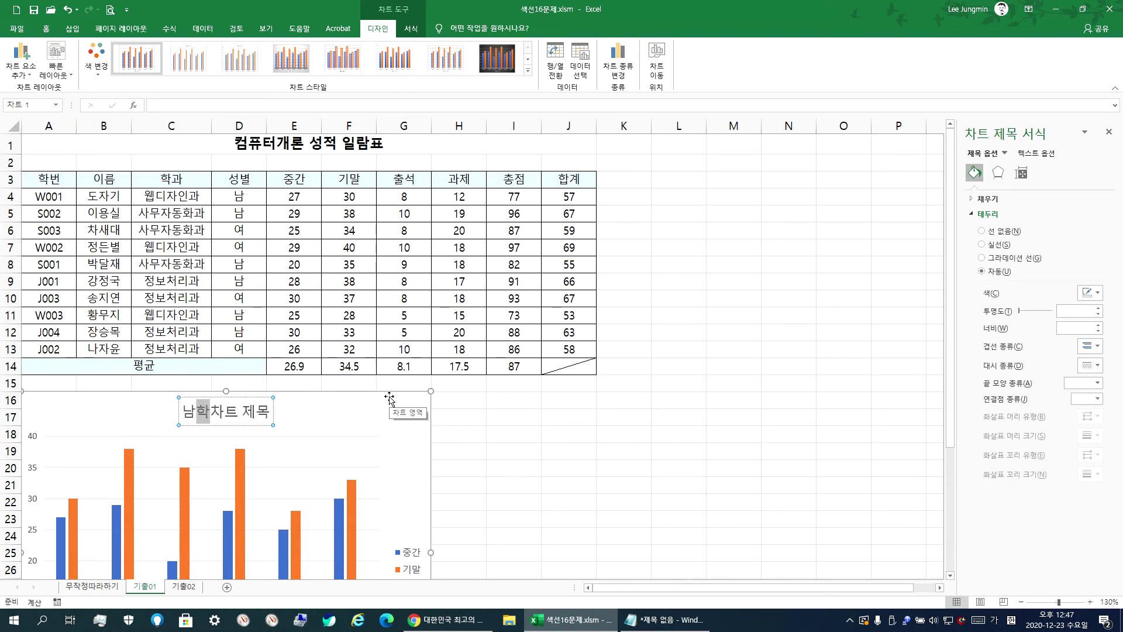
{"action": "type", "text": "컴퓨"}
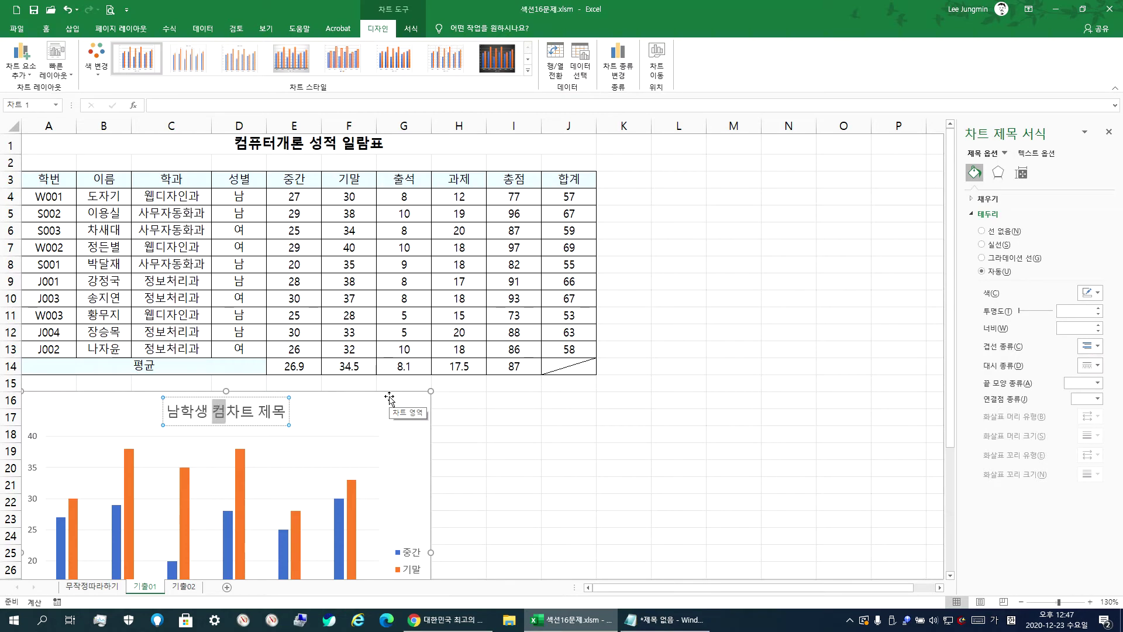
{"action": "type", "text": "터개론 "}
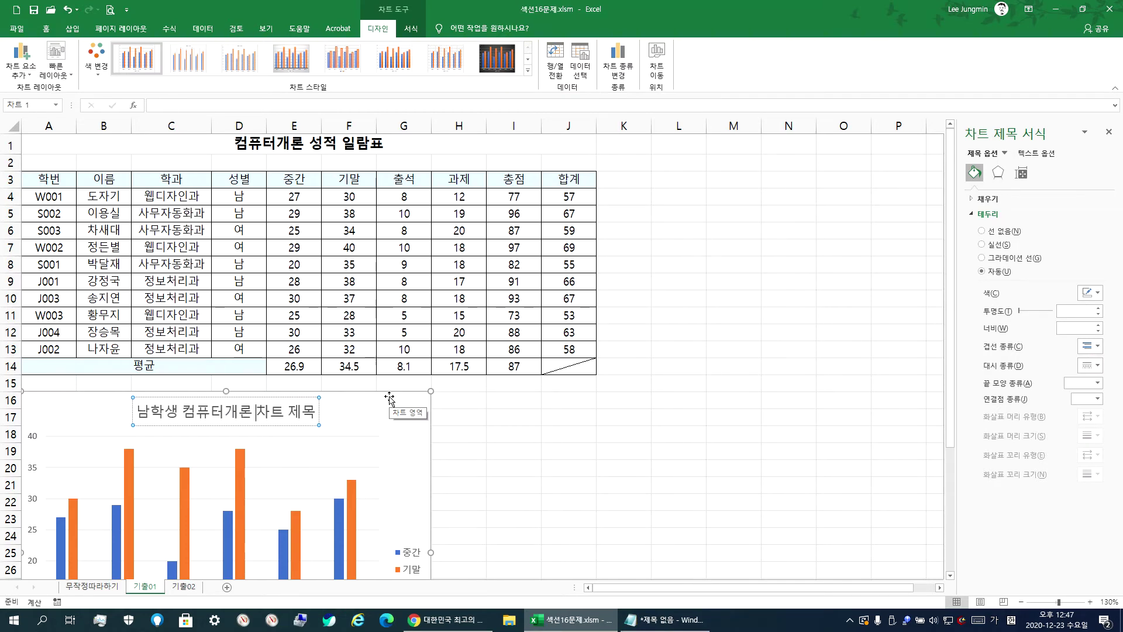
{"action": "type", "text": "성적"}
{"action": "key", "text": "Delete"}
{"action": "key", "text": "Delete"}
{"action": "key", "text": "Delete"}
{"action": "key", "text": "Delete"}
{"action": "key", "text": "Delete"}
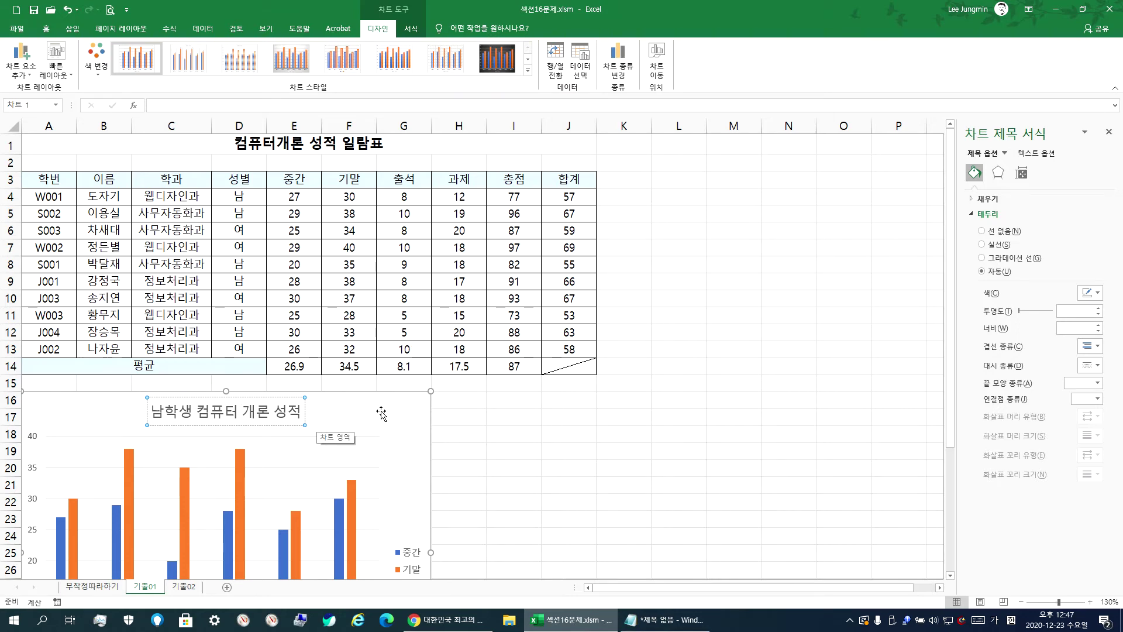
{"action": "key", "text": "Escape"}
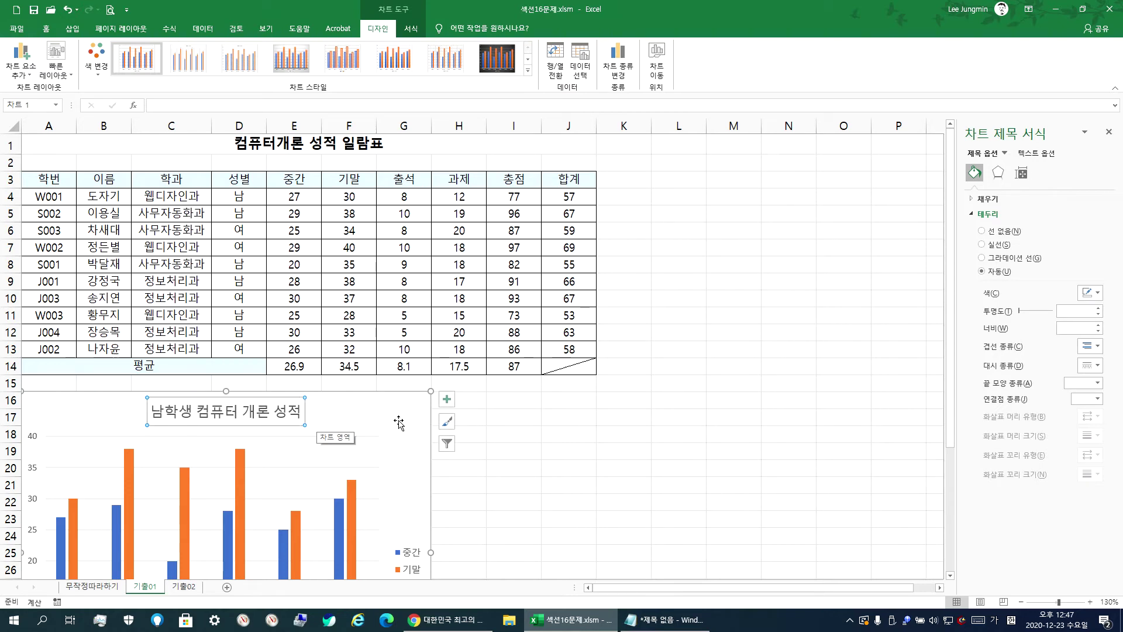
Change the chart title's font to 굴림체
{"action": "left_click", "coordinate": [46, 28]}
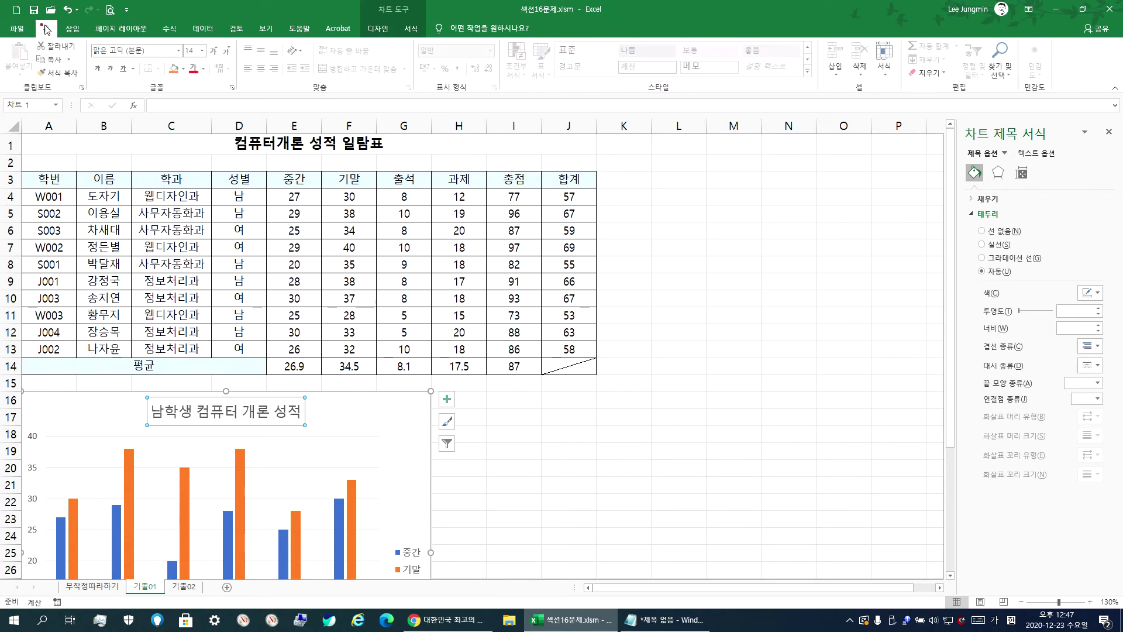
{"action": "left_click", "coordinate": [180, 54]}
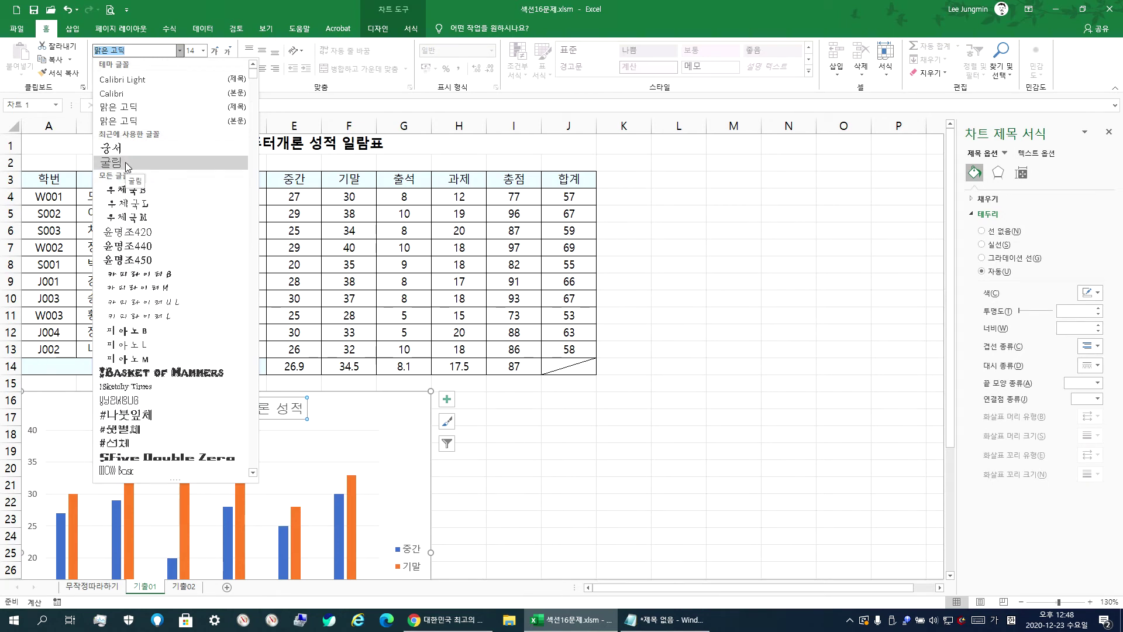
{"action": "scroll", "coordinate": [170, 351], "scroll_direction": "down", "scroll_amount": 10}
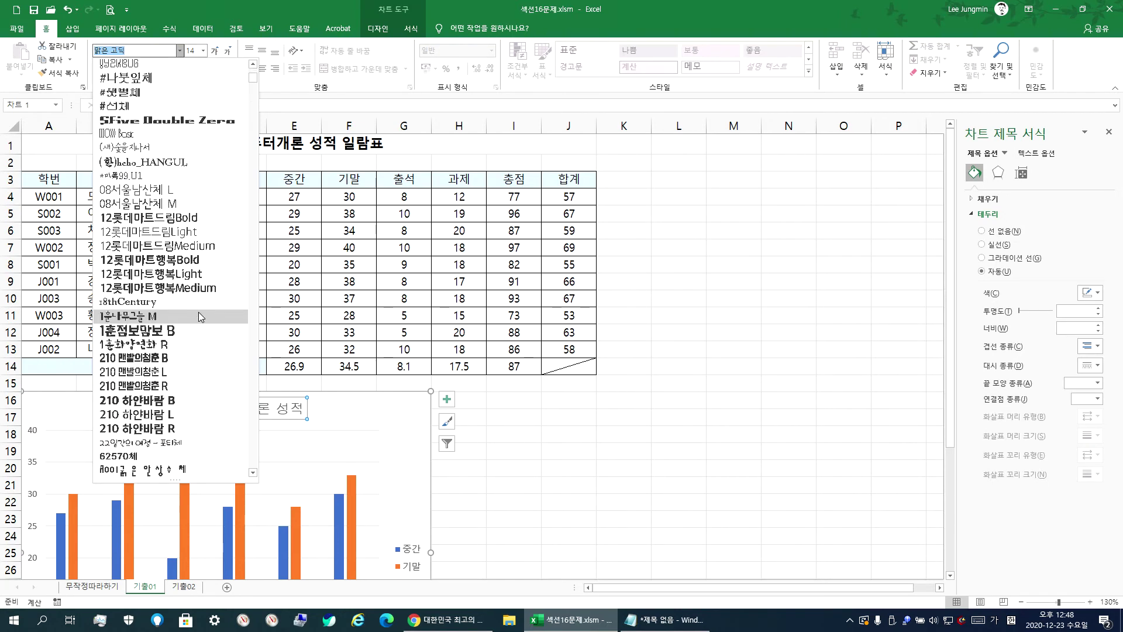
{"action": "scroll", "coordinate": [205, 278], "scroll_direction": "down", "scroll_amount": 10}
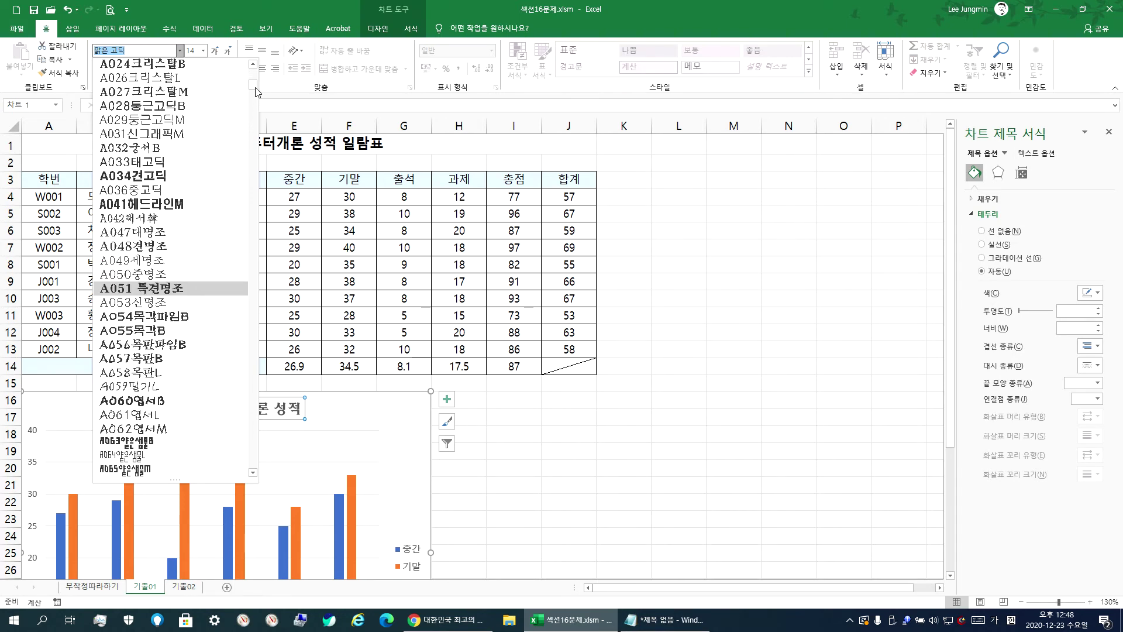
{"action": "left_click_drag", "start_coordinate": [254, 85], "coordinate": [251, 248]}
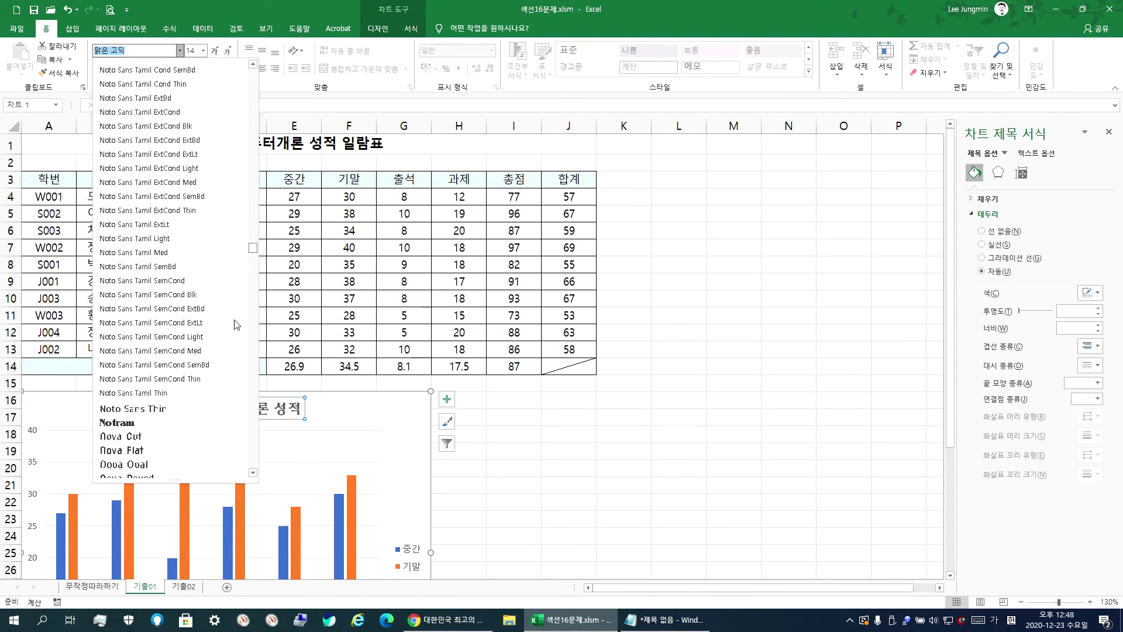
{"action": "scroll", "coordinate": [236, 334], "scroll_direction": "down", "scroll_amount": 10}
{"action": "scroll", "coordinate": [238, 331], "scroll_direction": "down", "scroll_amount": 20}
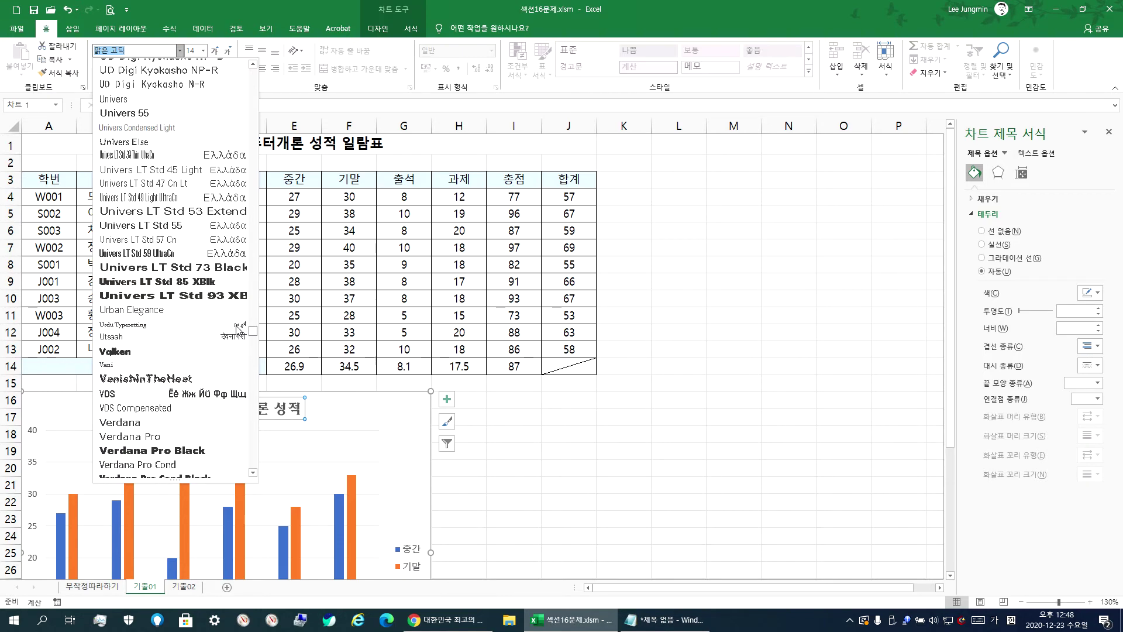
{"action": "scroll", "coordinate": [238, 330], "scroll_direction": "down", "scroll_amount": 15}
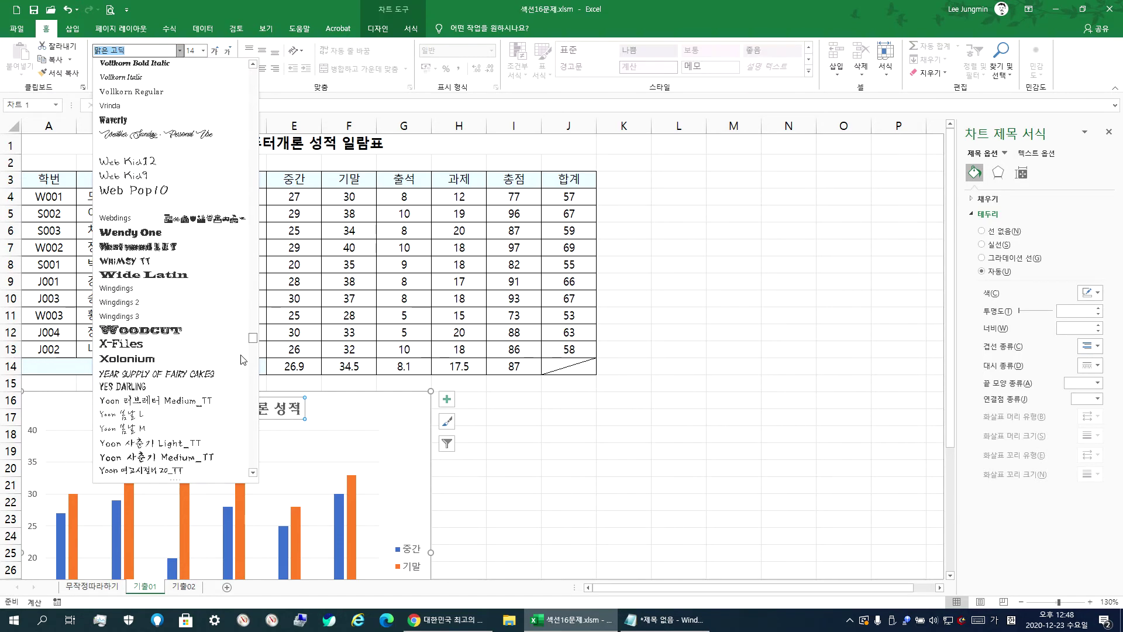
{"action": "scroll", "coordinate": [243, 392], "scroll_direction": "down", "scroll_amount": 8}
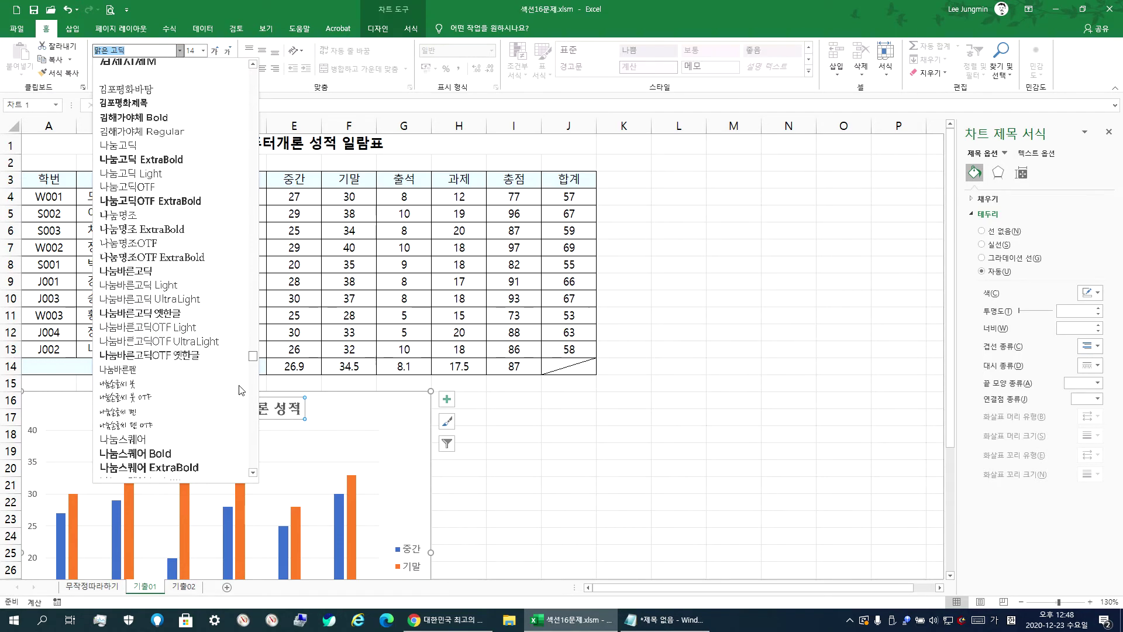
{"action": "scroll", "coordinate": [145, 237], "scroll_direction": "down", "scroll_amount": 12}
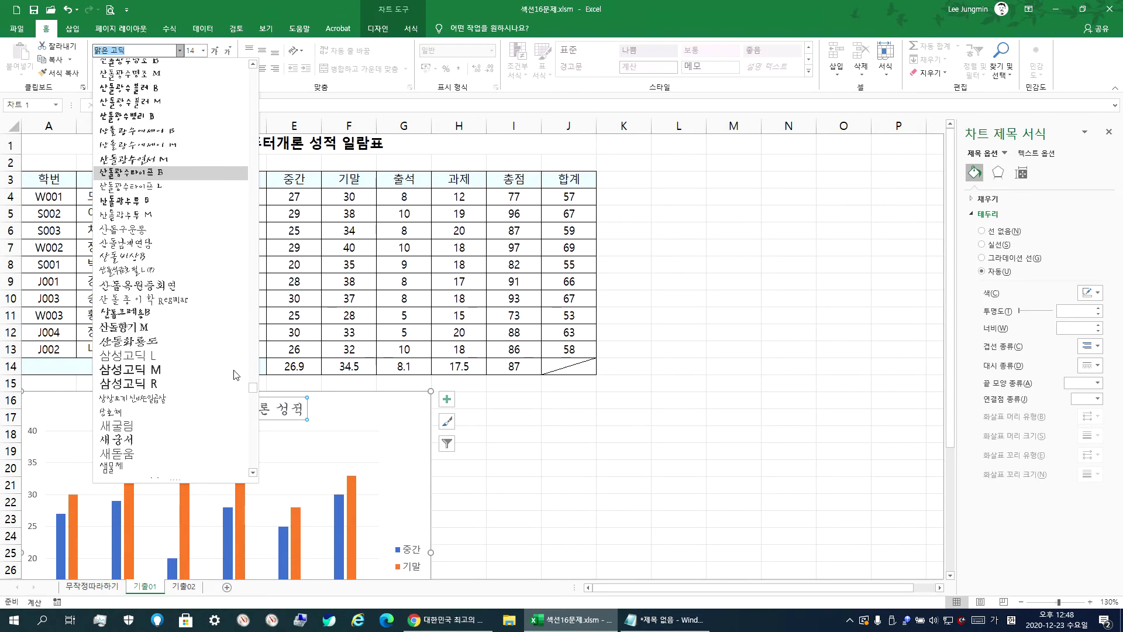
{"action": "scroll", "coordinate": [255, 392], "scroll_direction": "up", "scroll_amount": 3}
{"action": "left_click_drag", "start_coordinate": [256, 392], "coordinate": [258, 358]}
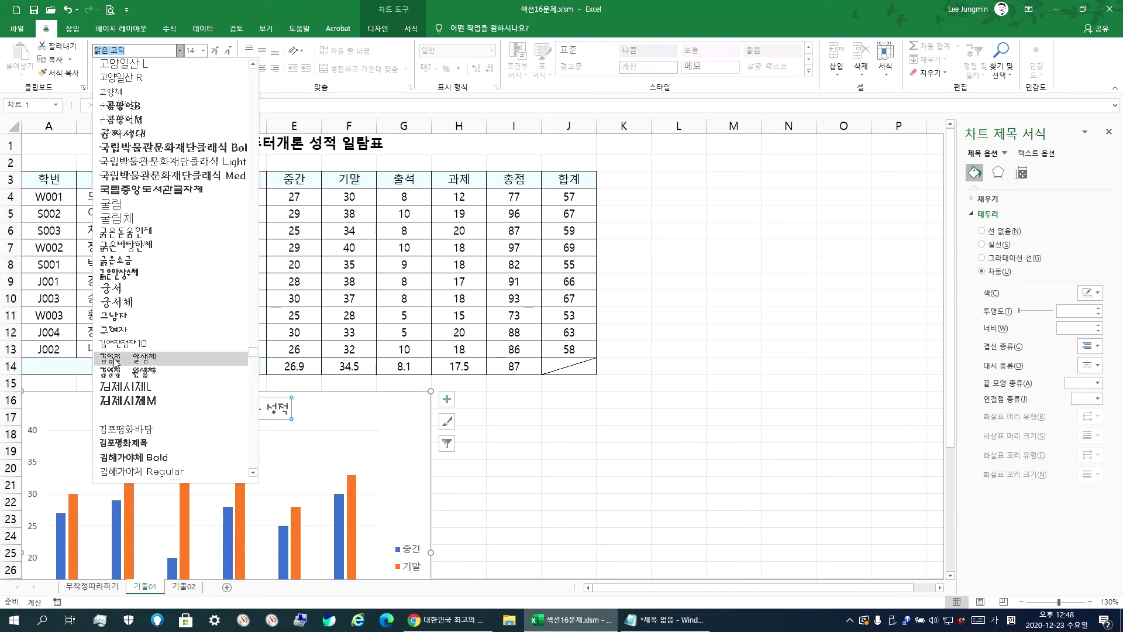
{"action": "key", "text": "Escape"}
{"action": "left_click", "coordinate": [117, 221]}
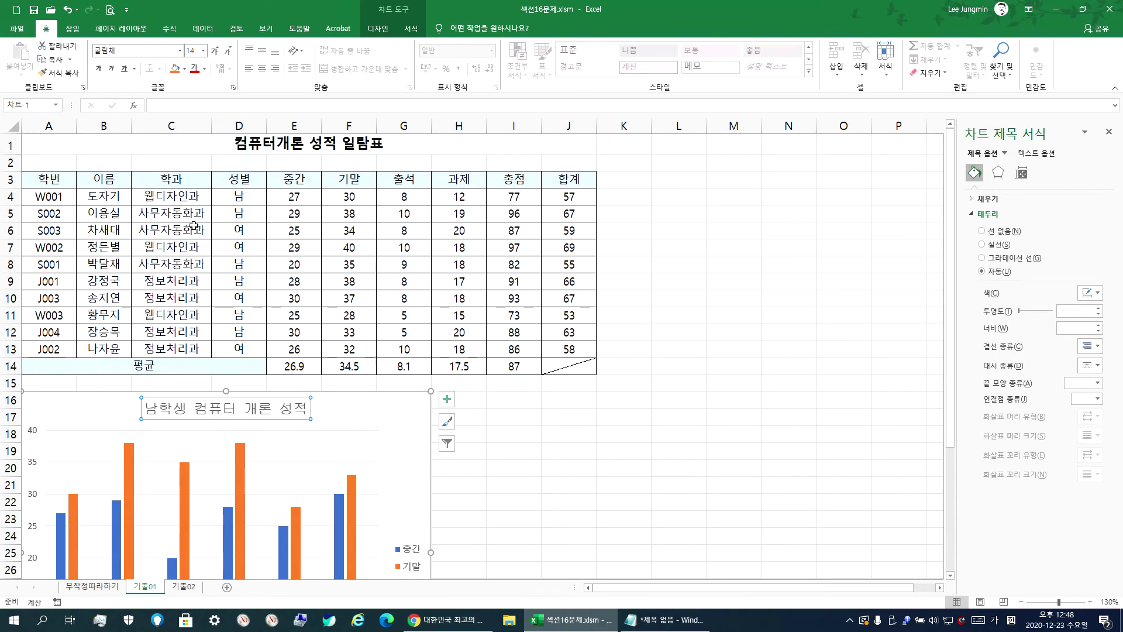
Set the chart title's font size to 15 and make it bold
{"action": "left_click", "coordinate": [215, 51]}
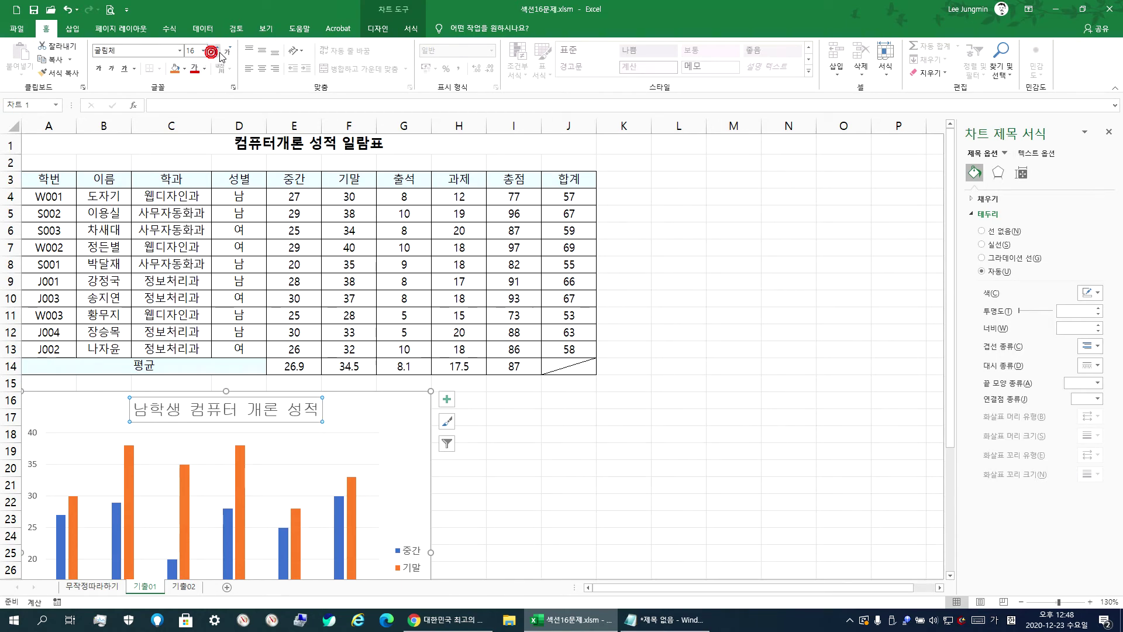
{"action": "left_click", "coordinate": [227, 51]}
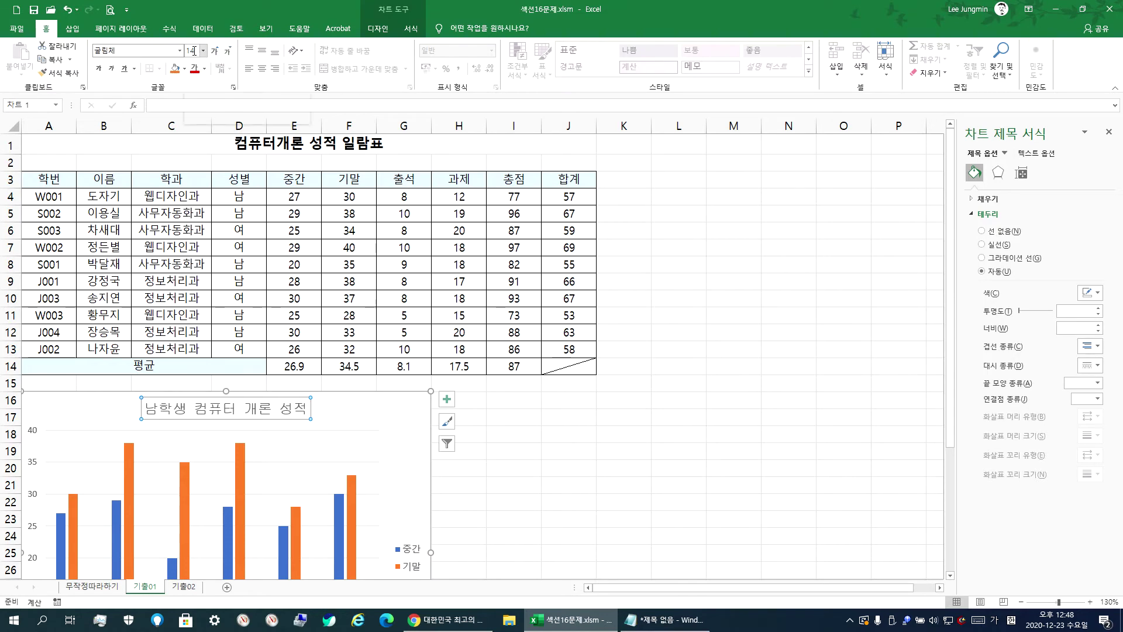
{"action": "left_click", "coordinate": [197, 51]}
{"action": "type", "text": "15"}
{"action": "key", "text": "Return"}
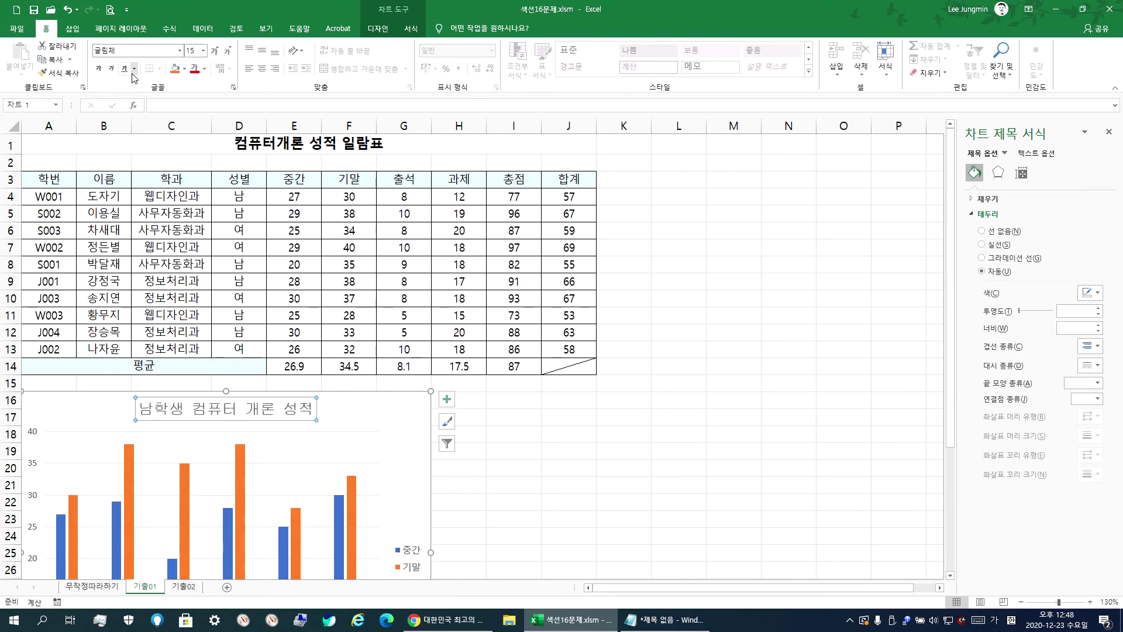
{"action": "left_click", "coordinate": [98, 69]}
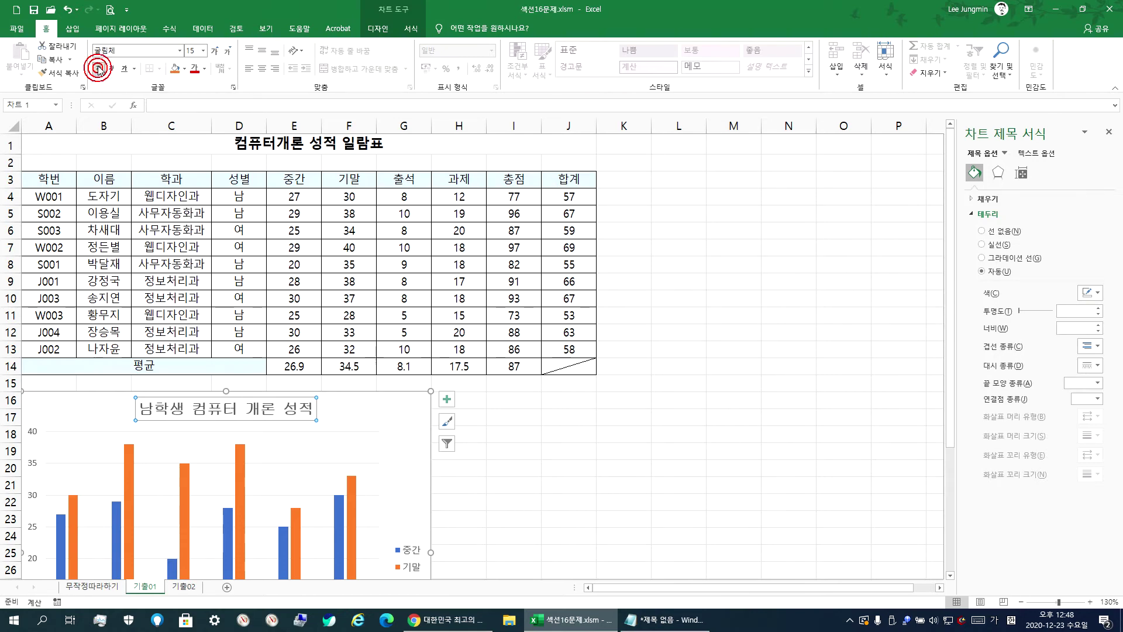
Colour the chart title text standard yellow and fill its background with standard blue
{"action": "left_click", "coordinate": [204, 69]}
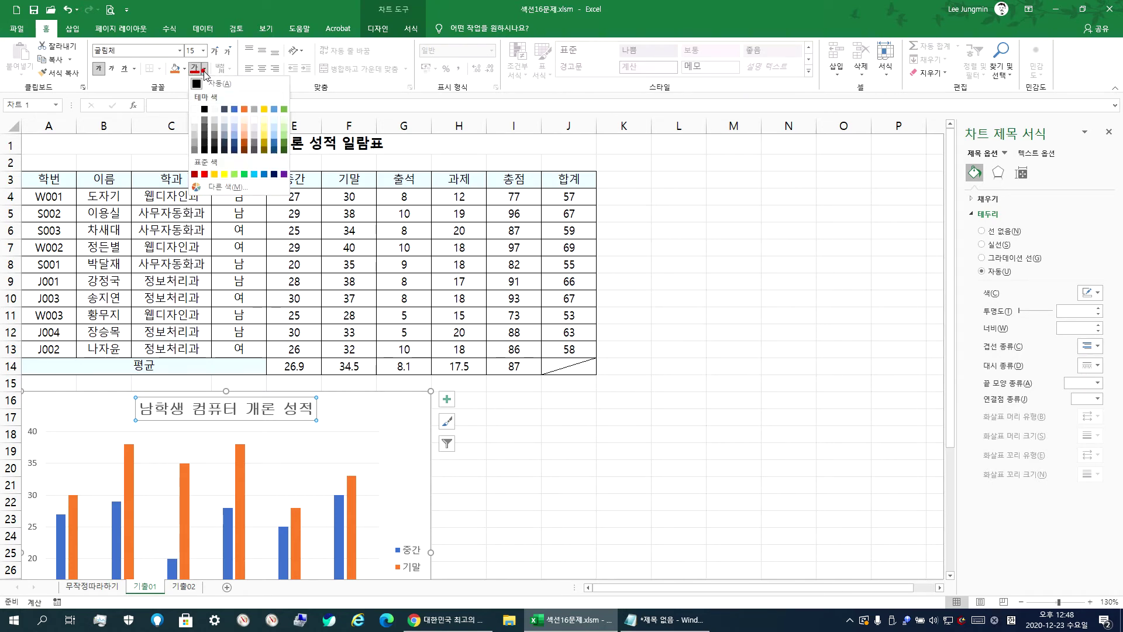
{"action": "left_click", "coordinate": [224, 175]}
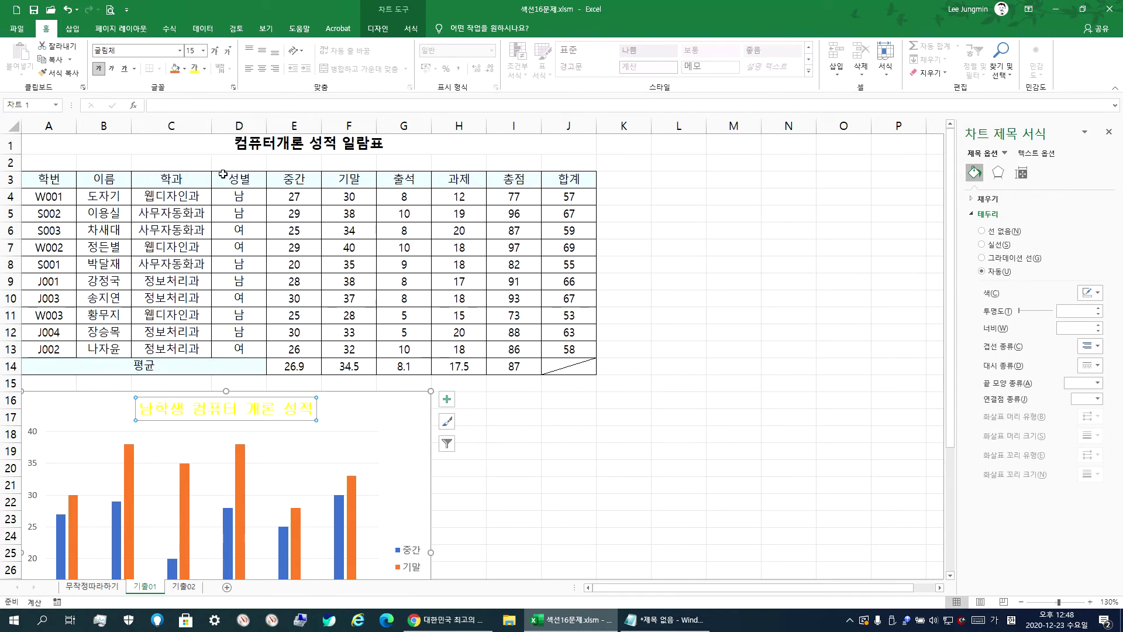
{"action": "left_click", "coordinate": [185, 69]}
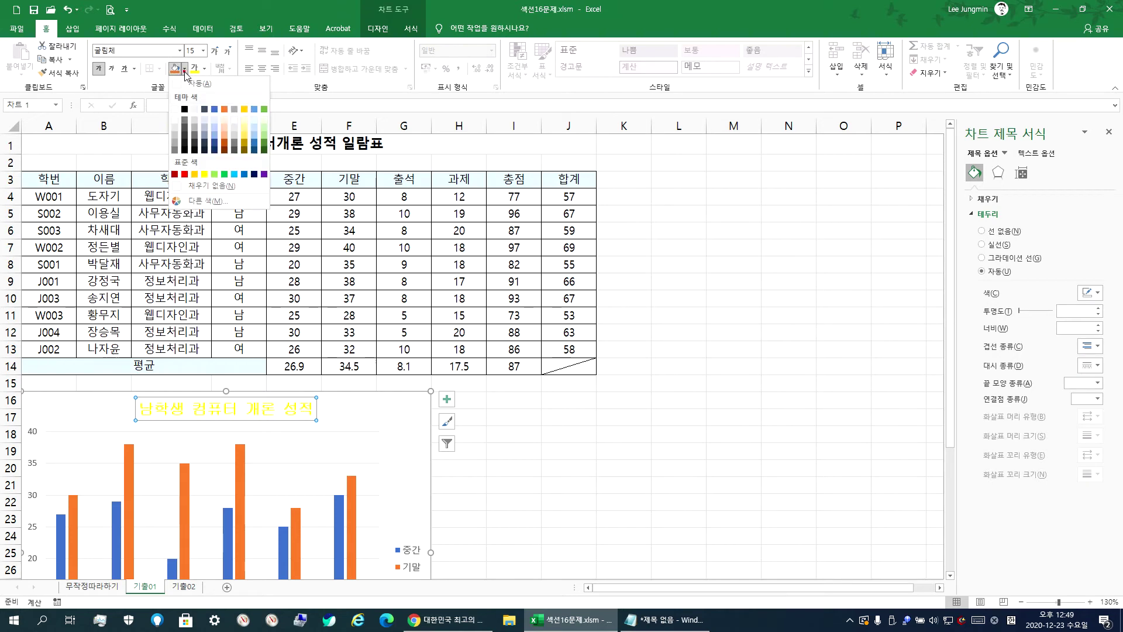
{"action": "left_click", "coordinate": [244, 175]}
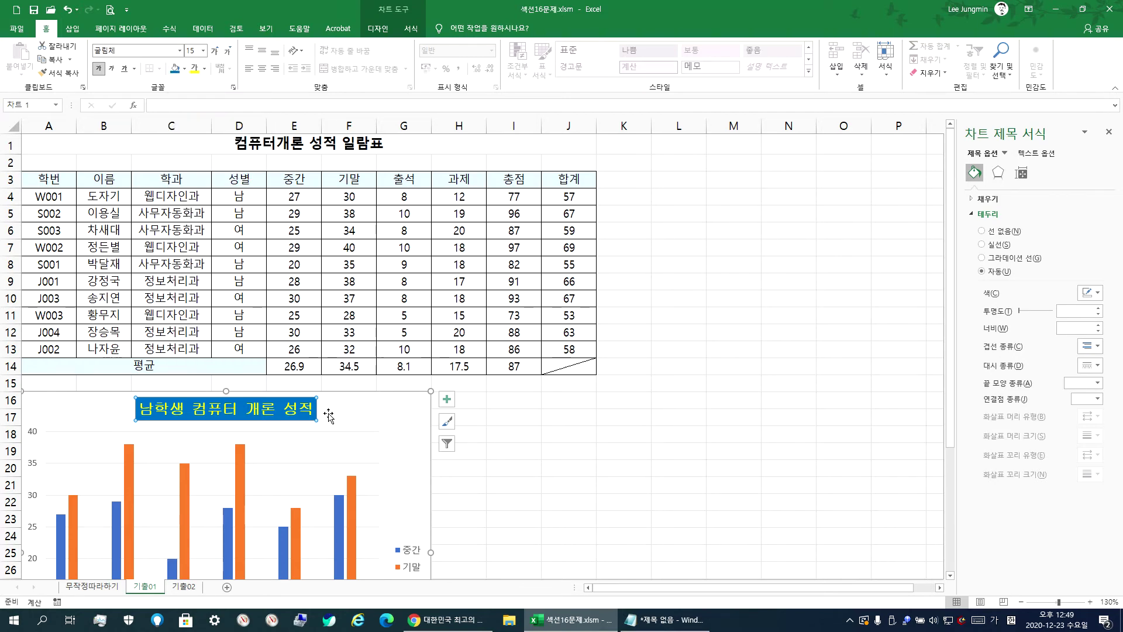
{"action": "left_click", "coordinate": [354, 409]}
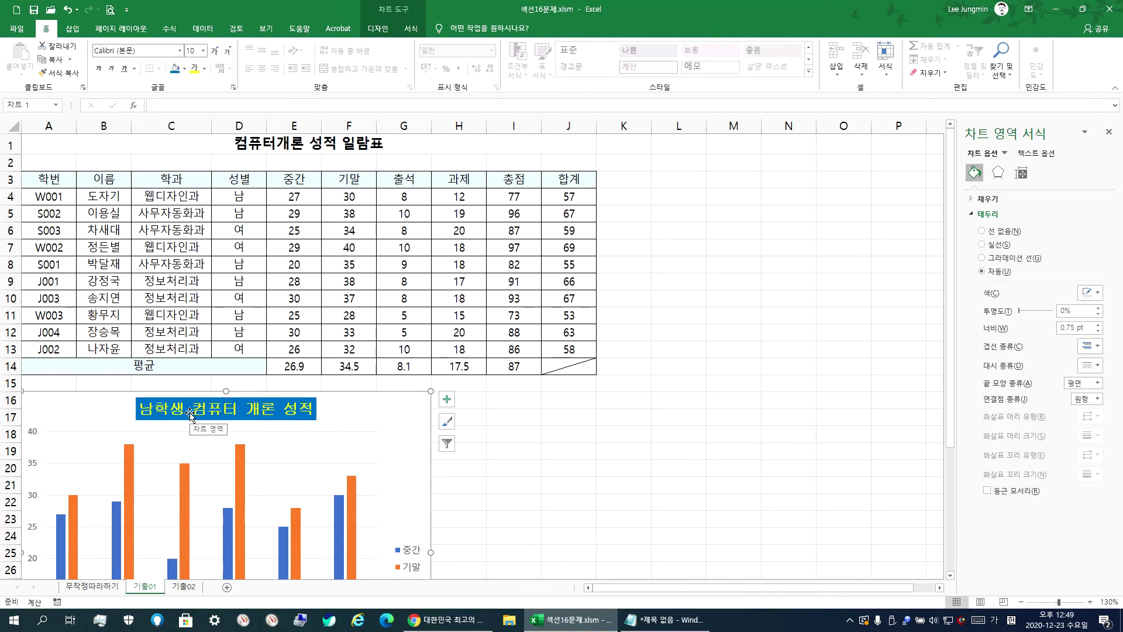
{"action": "left_click", "coordinate": [312, 411]}
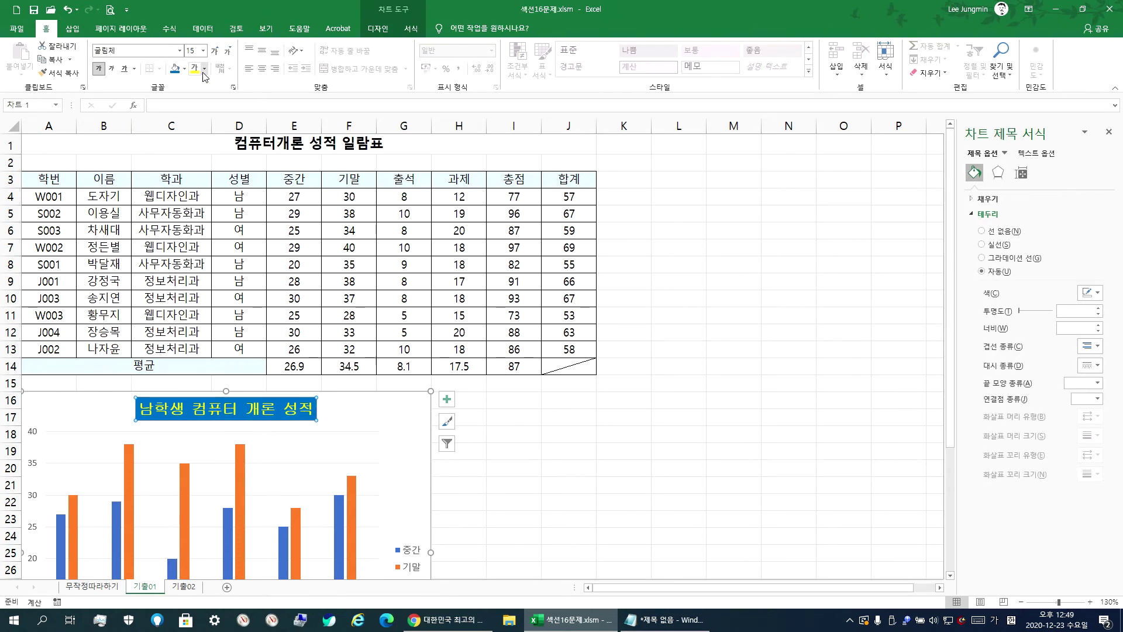
{"action": "left_click", "coordinate": [99, 70]}
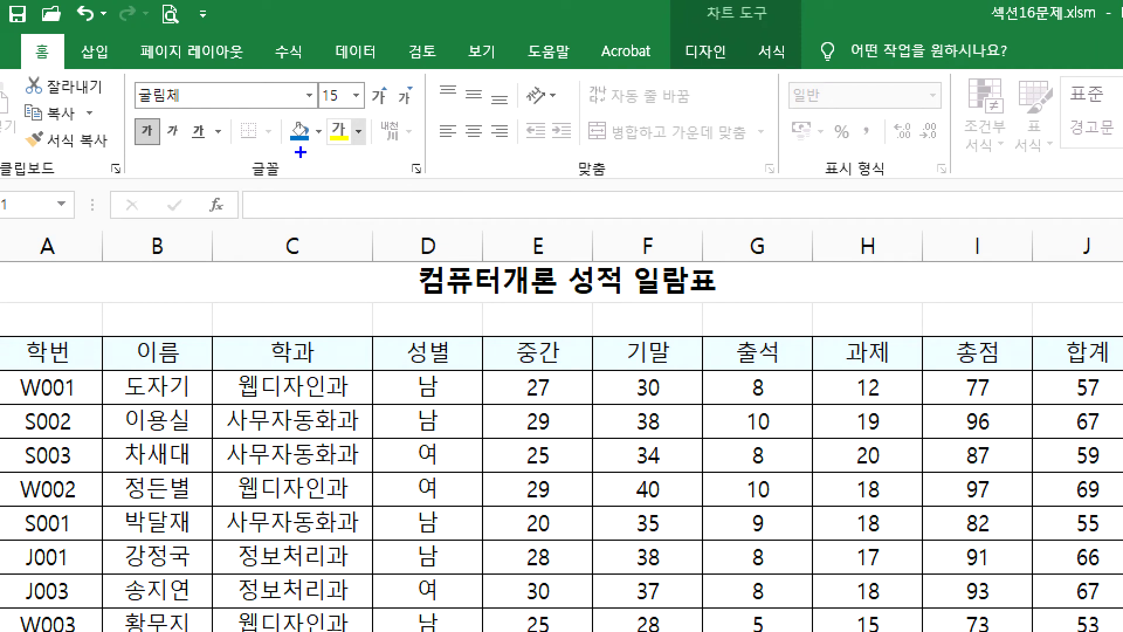
{"action": "mouse_move", "coordinate": [290, 163]}
{"action": "left_mouse_down"}
{"action": "mouse_move", "coordinate": [266, 101]}
{"action": "mouse_move", "coordinate": [316, 114]}
{"action": "mouse_move", "coordinate": [308, 163]}
{"action": "mouse_move", "coordinate": [361, 172]}
{"action": "mouse_move", "coordinate": [331, 96]}
{"action": "mouse_move", "coordinate": [357, 170]}
{"action": "left_mouse_up"}
{"action": "mouse_move", "coordinate": [205, 116]}
{"action": "left_mouse_down"}
{"action": "mouse_move", "coordinate": [146, 42]}
{"action": "mouse_move", "coordinate": [204, 112]}
{"action": "left_mouse_up"}
{"action": "mouse_move", "coordinate": [350, 112]}
{"action": "left_mouse_down"}
{"action": "mouse_move", "coordinate": [321, 114]}
{"action": "mouse_move", "coordinate": [364, 93]}
{"action": "left_mouse_up"}
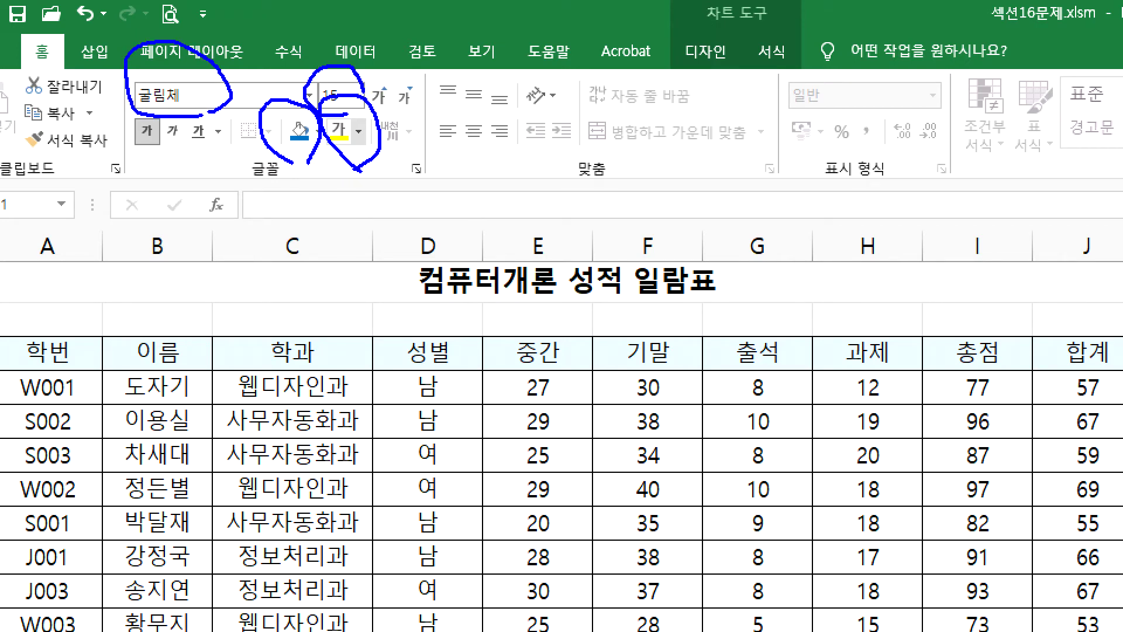
{"action": "mouse_move", "coordinate": [173, 169]}
{"action": "left_mouse_down"}
{"action": "mouse_move", "coordinate": [147, 165]}
{"action": "mouse_move", "coordinate": [176, 93]}
{"action": "mouse_move", "coordinate": [164, 172]}
{"action": "mouse_move", "coordinate": [153, 173]}
{"action": "left_mouse_up"}
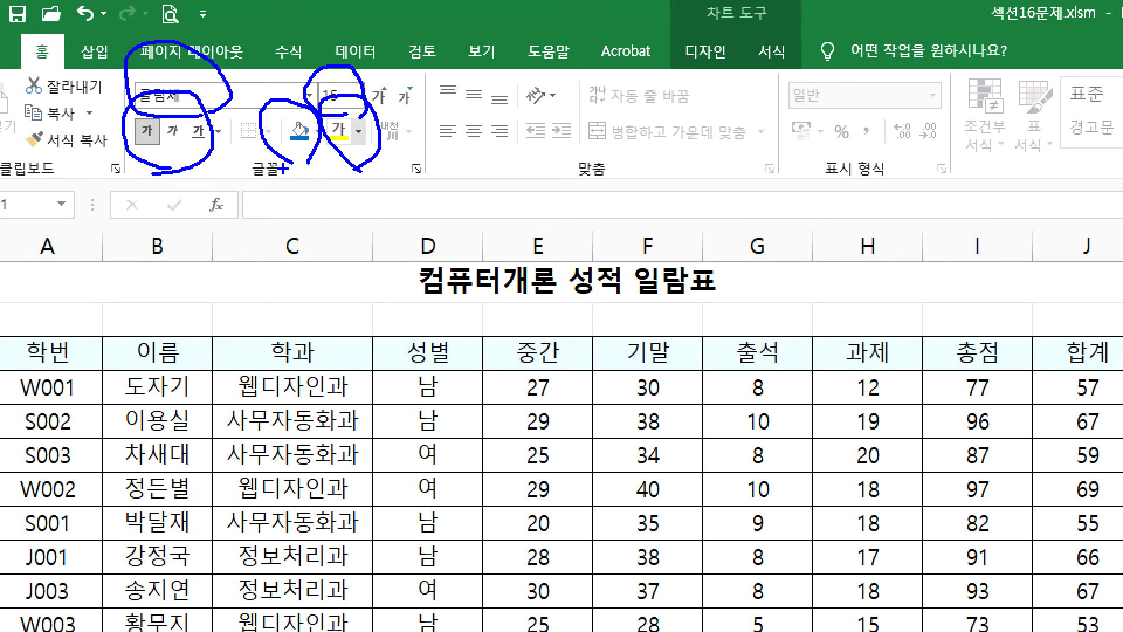
{"action": "key", "text": "Escape"}
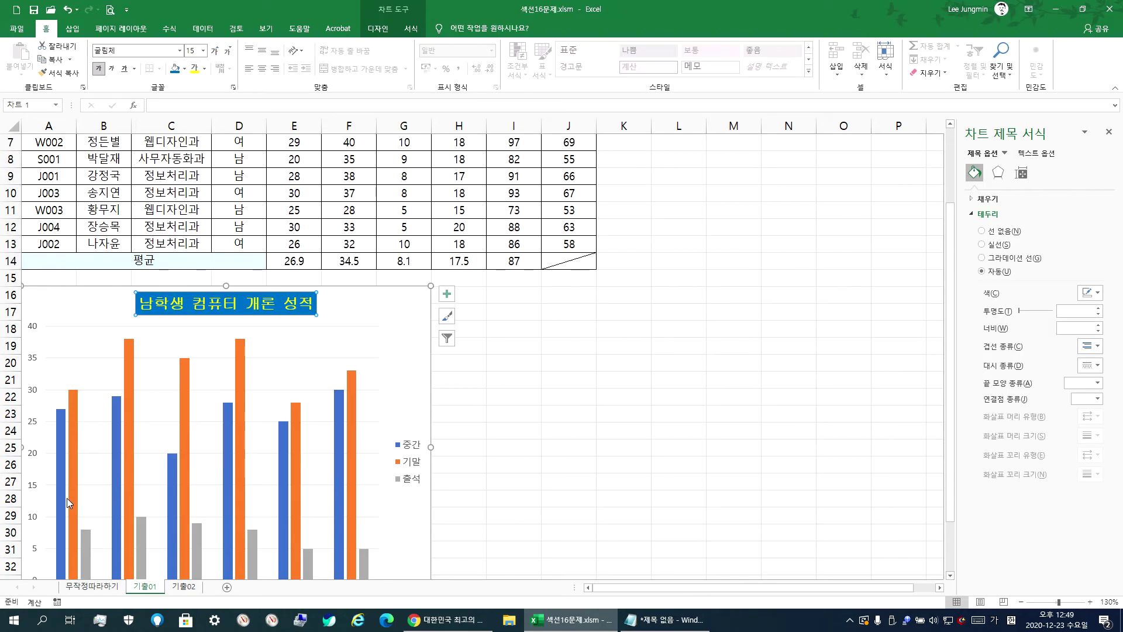
Set the chart's vertical value axis to a maximum of 50 and a major unit of 10
{"action": "scroll", "coordinate": [67, 497], "scroll_direction": "down", "scroll_amount": 2}
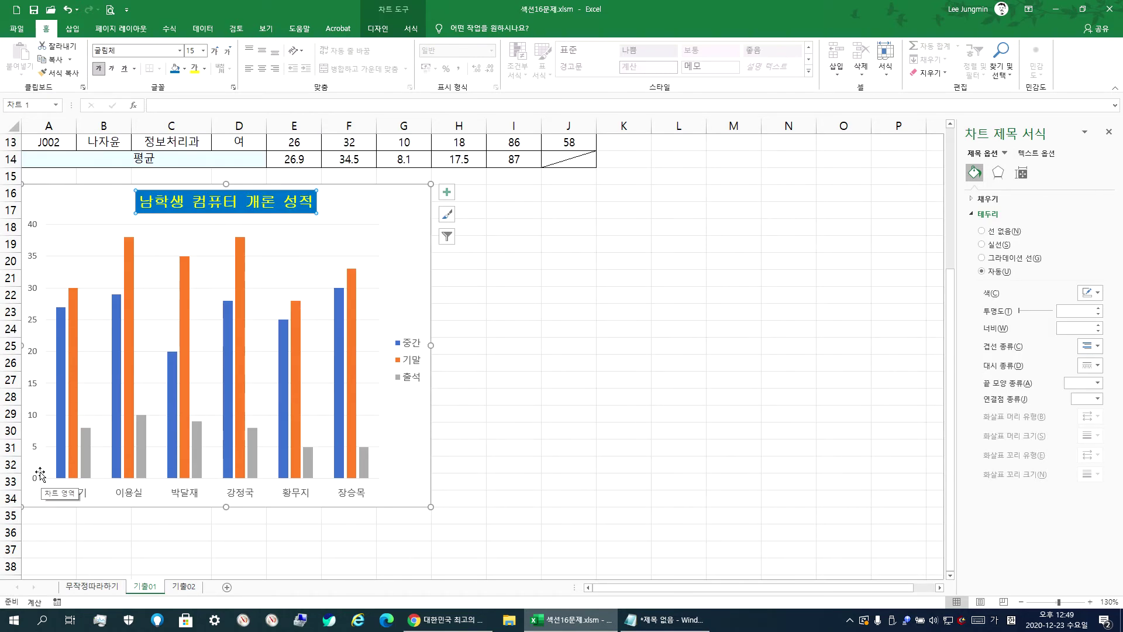
{"action": "left_click", "coordinate": [36, 323]}
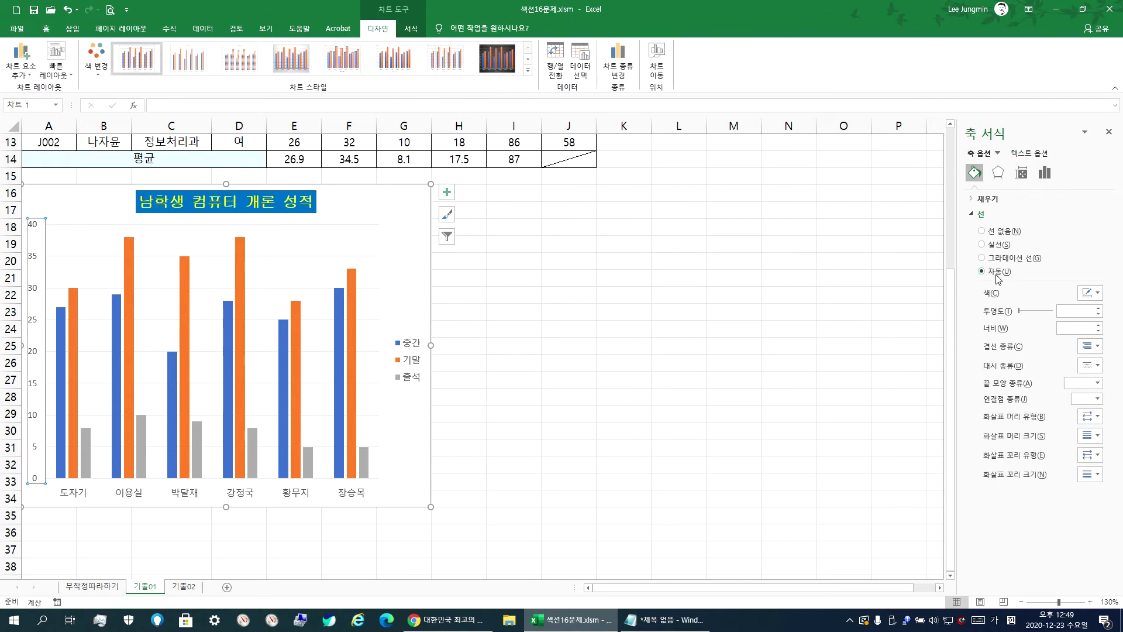
{"action": "left_click_drag", "start_coordinate": [1056, 132], "coordinate": [614, 113]}
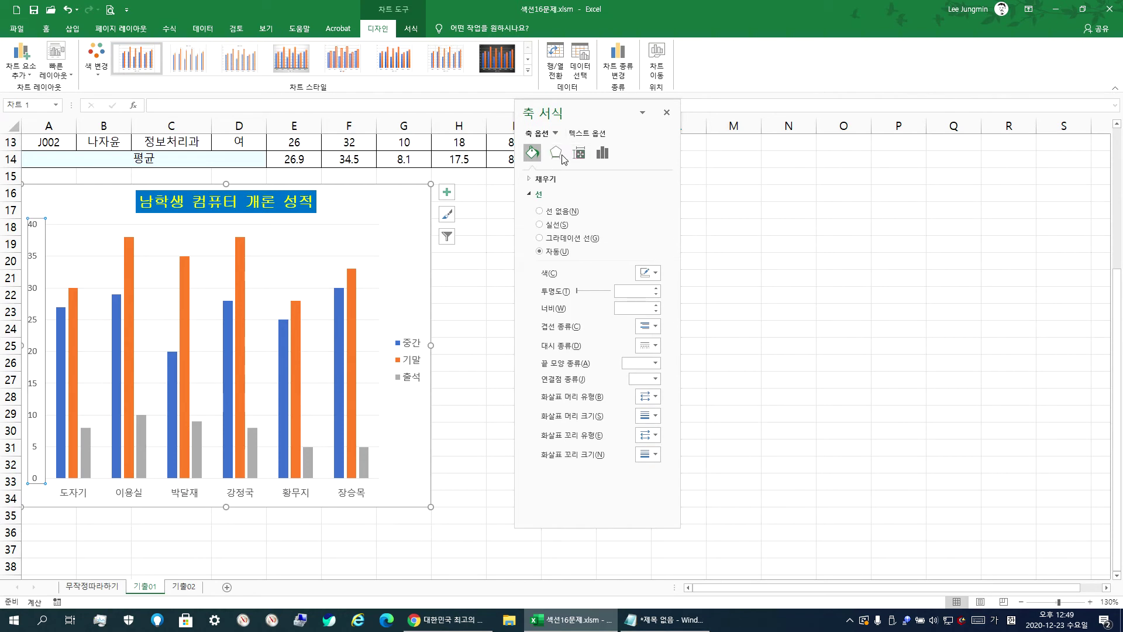
{"action": "left_click", "coordinate": [606, 155]}
{"action": "left_click", "coordinate": [545, 179]}
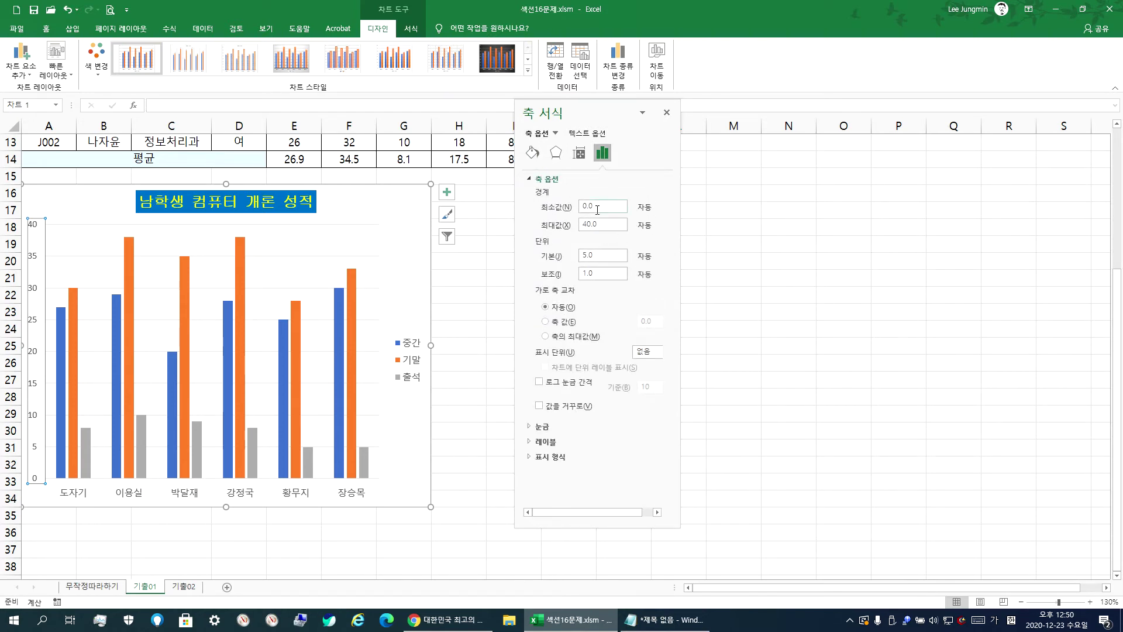
{"action": "left_click", "coordinate": [605, 256]}
{"action": "left_click", "coordinate": [607, 225]}
{"action": "type", "text": "50"}
{"action": "left_click", "coordinate": [619, 256]}
{"action": "type", "text": "10"}
{"action": "key", "text": "Return"}
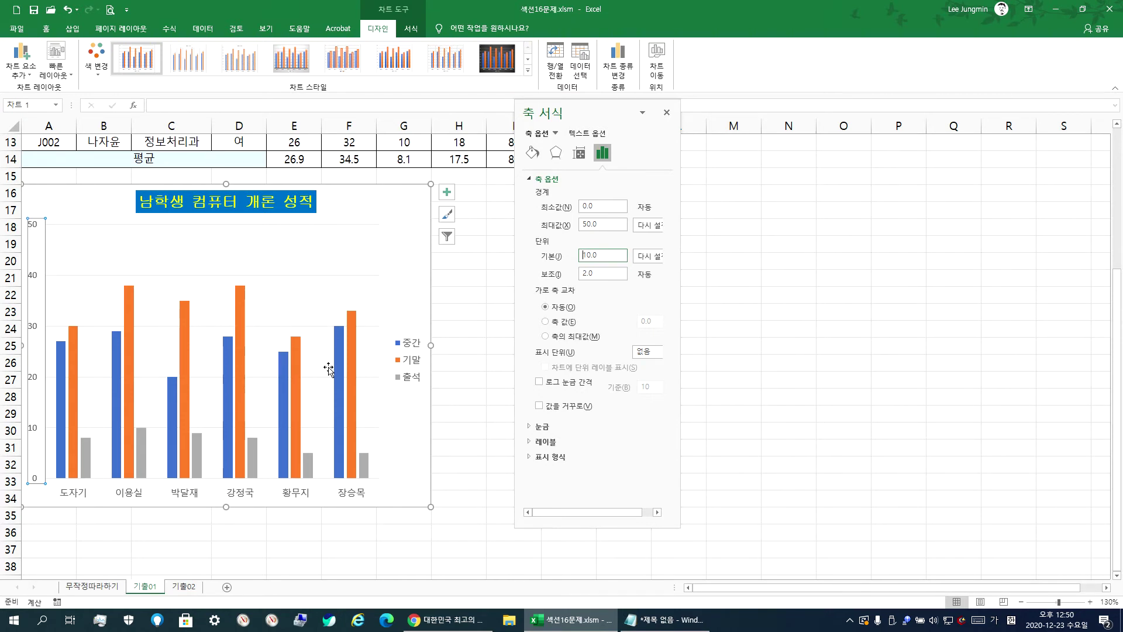
Redock the format pane and bring up the data label placement choices for the 기말 series
{"action": "left_click", "coordinate": [242, 316]}
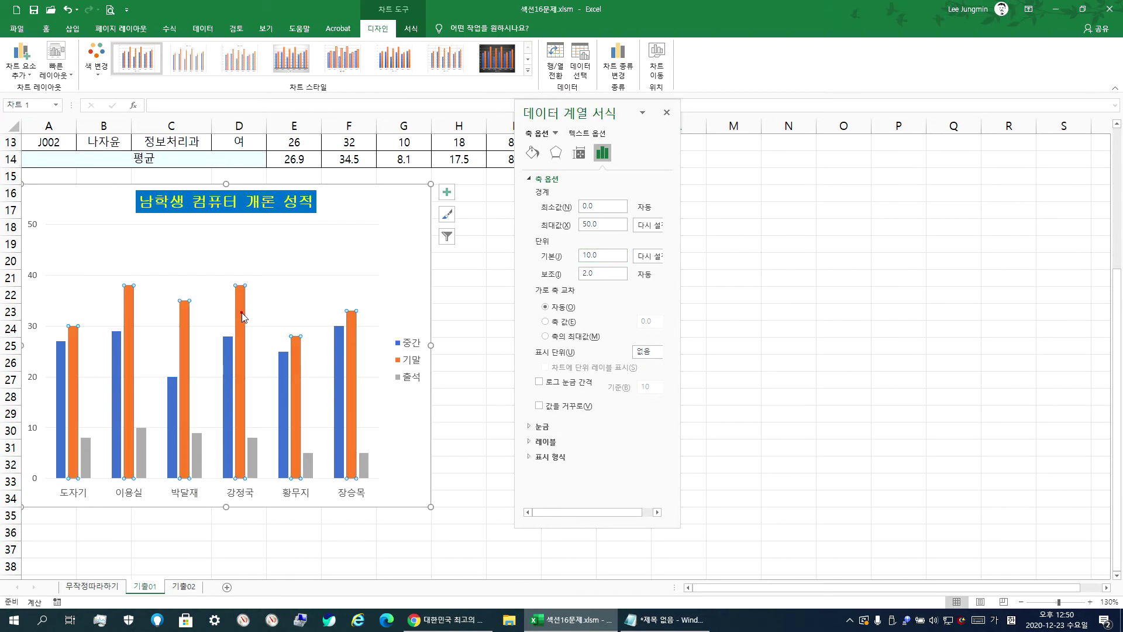
{"action": "double_click", "coordinate": [587, 115]}
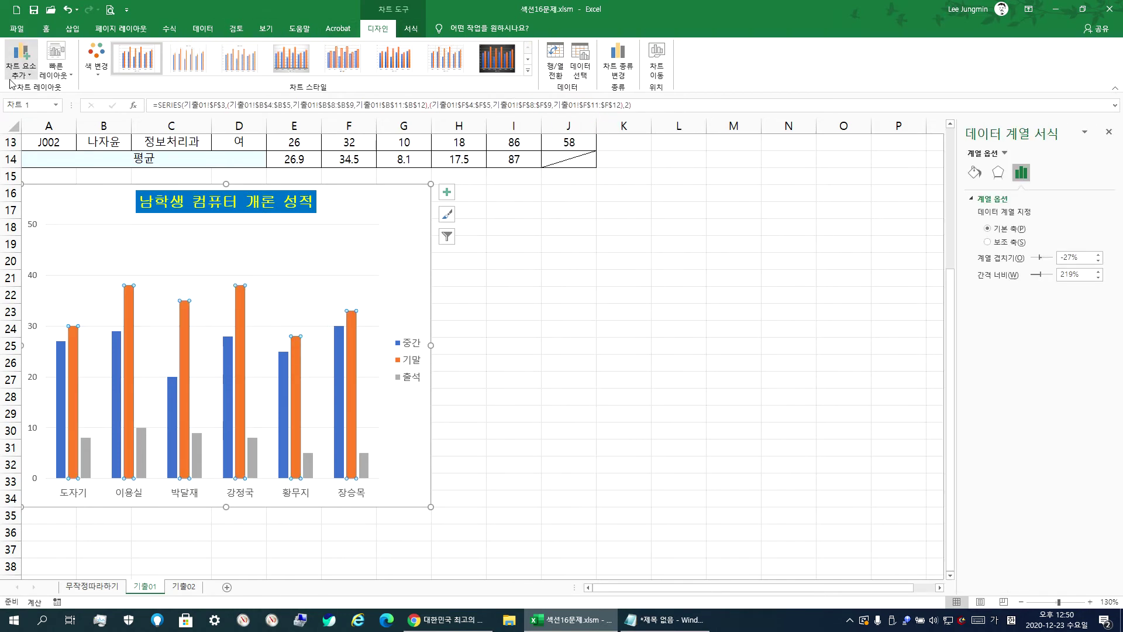
{"action": "left_click", "coordinate": [21, 58]}
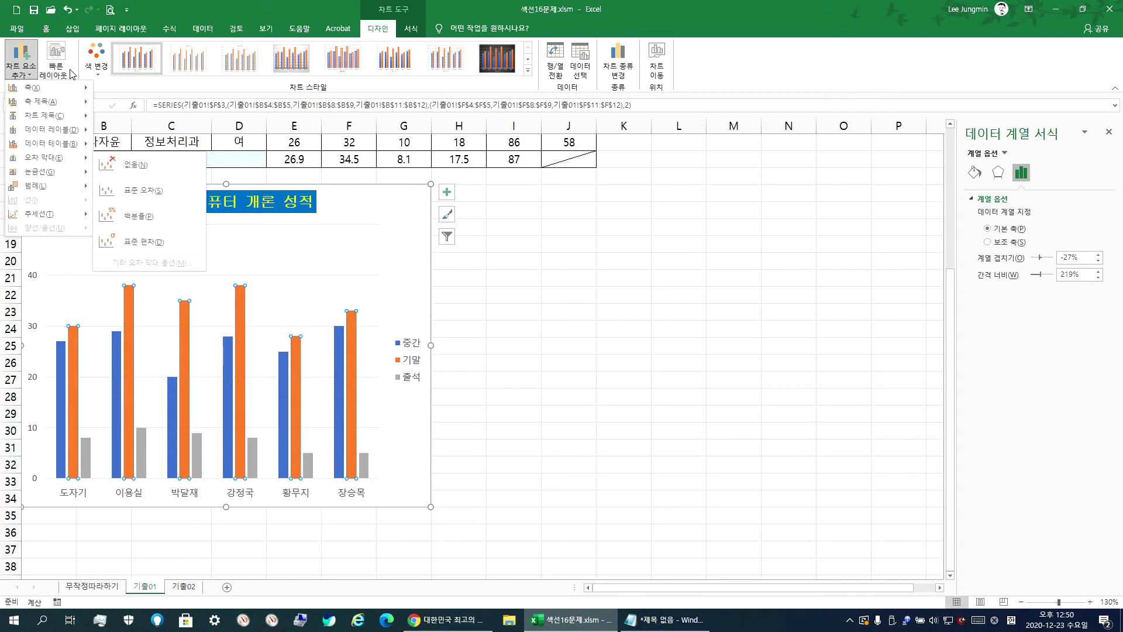
{"action": "left_click", "coordinate": [33, 72]}
{"action": "left_click", "coordinate": [32, 72]}
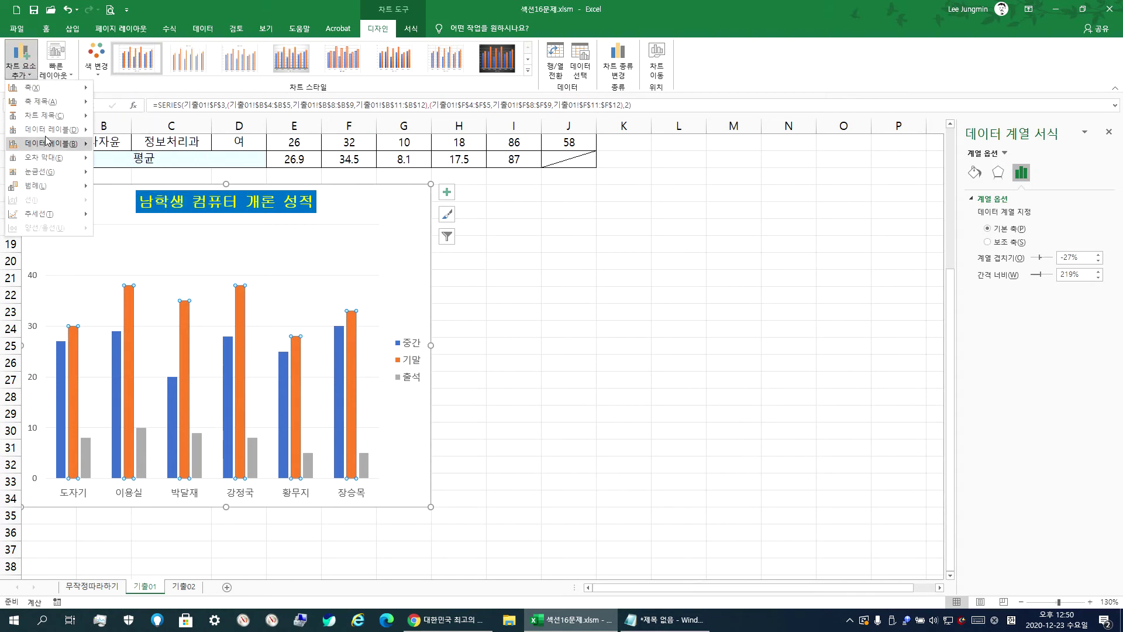
{"action": "mouse_move", "coordinate": [53, 129]}
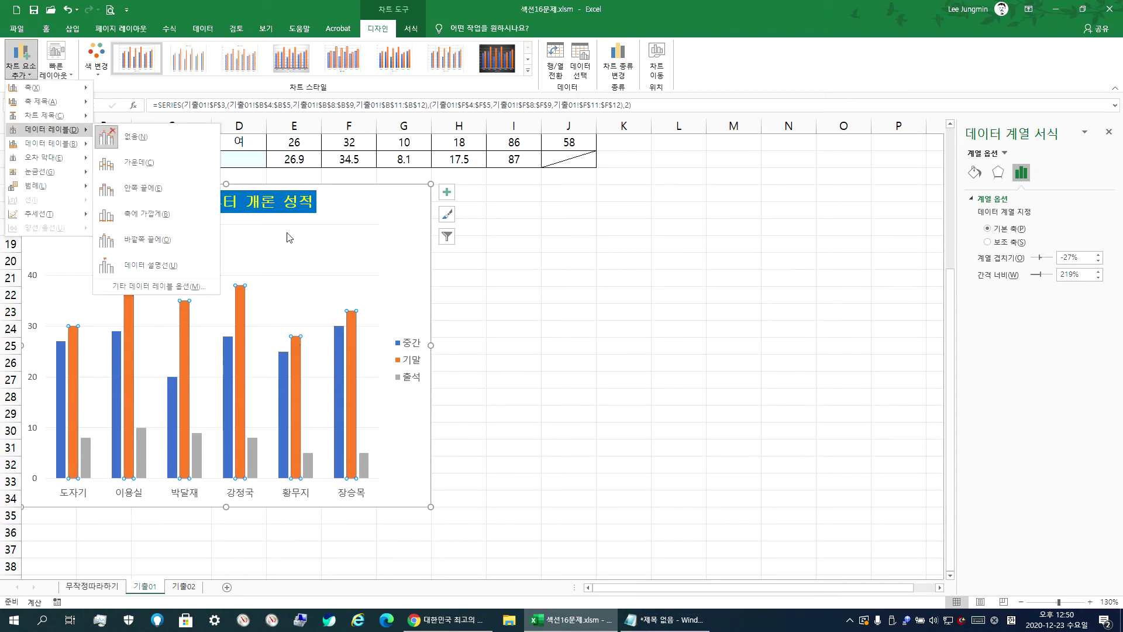